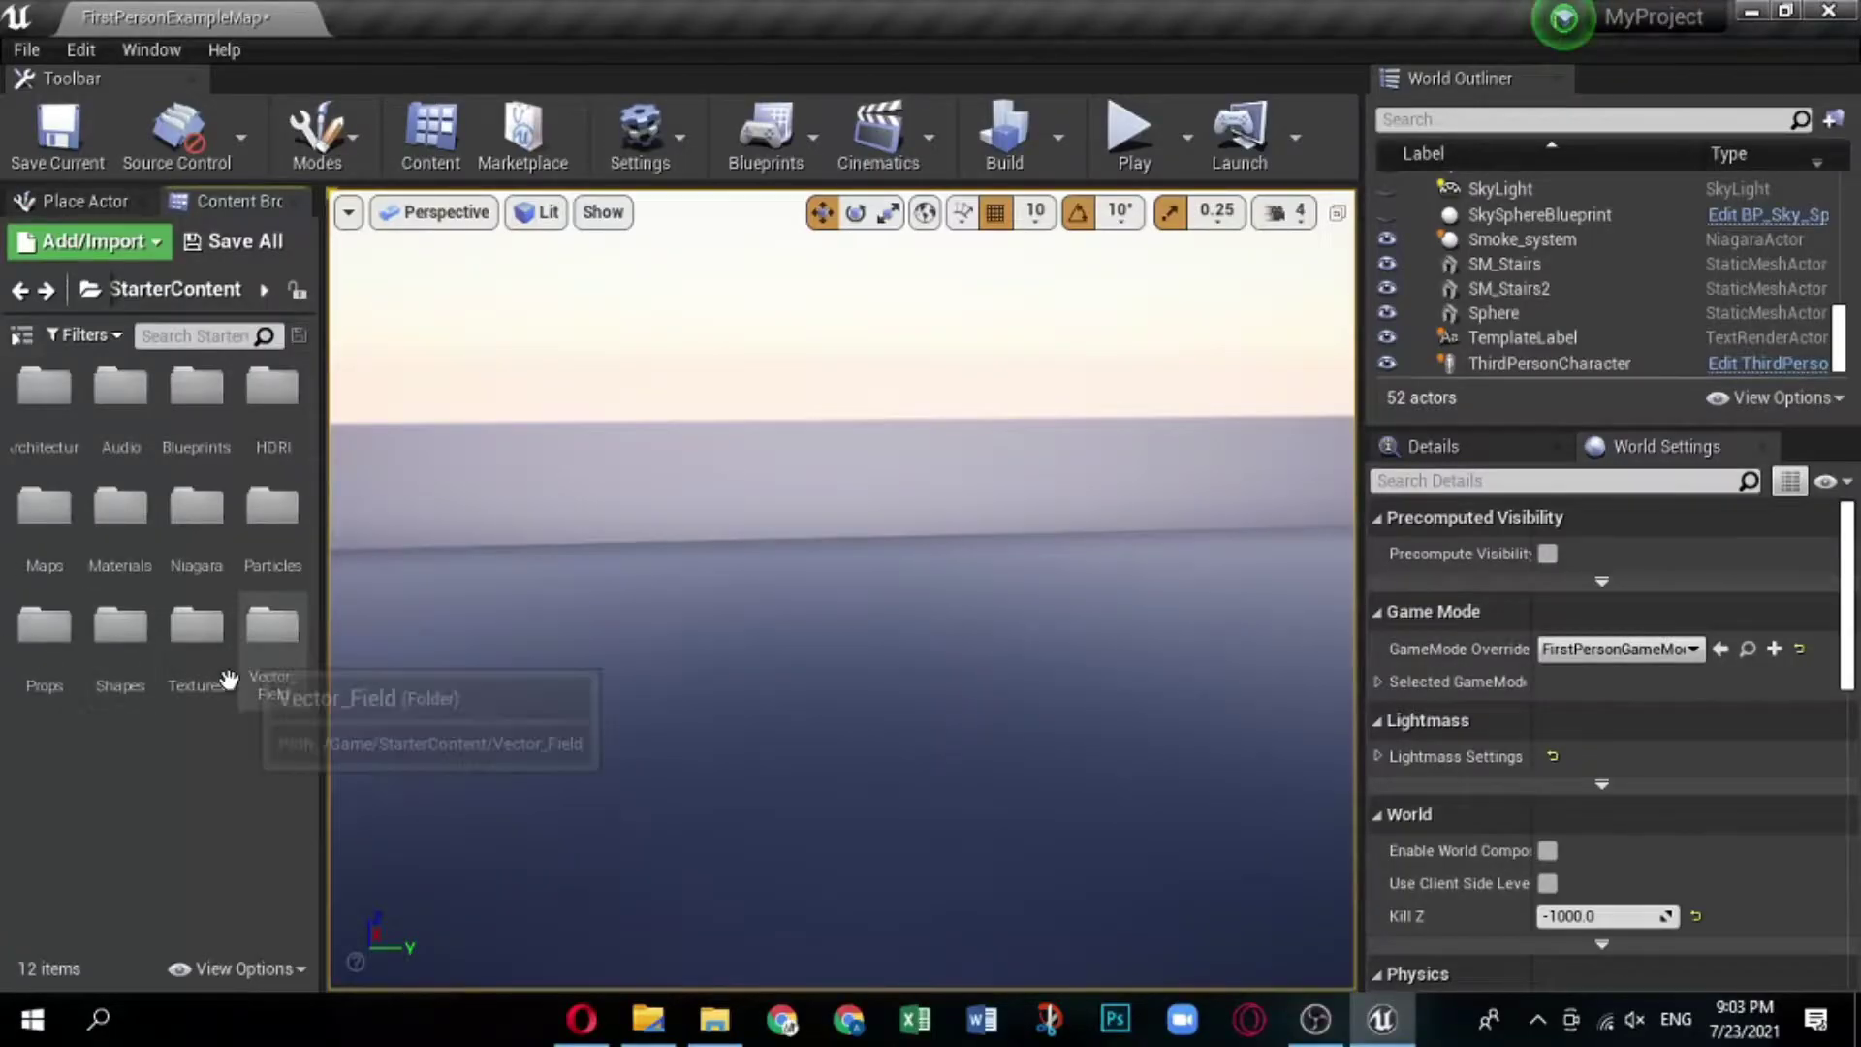
# In the Content Browser, go into the Niagara folder and then its TN subfolder.
pyautogui.doubleClick(189, 504)
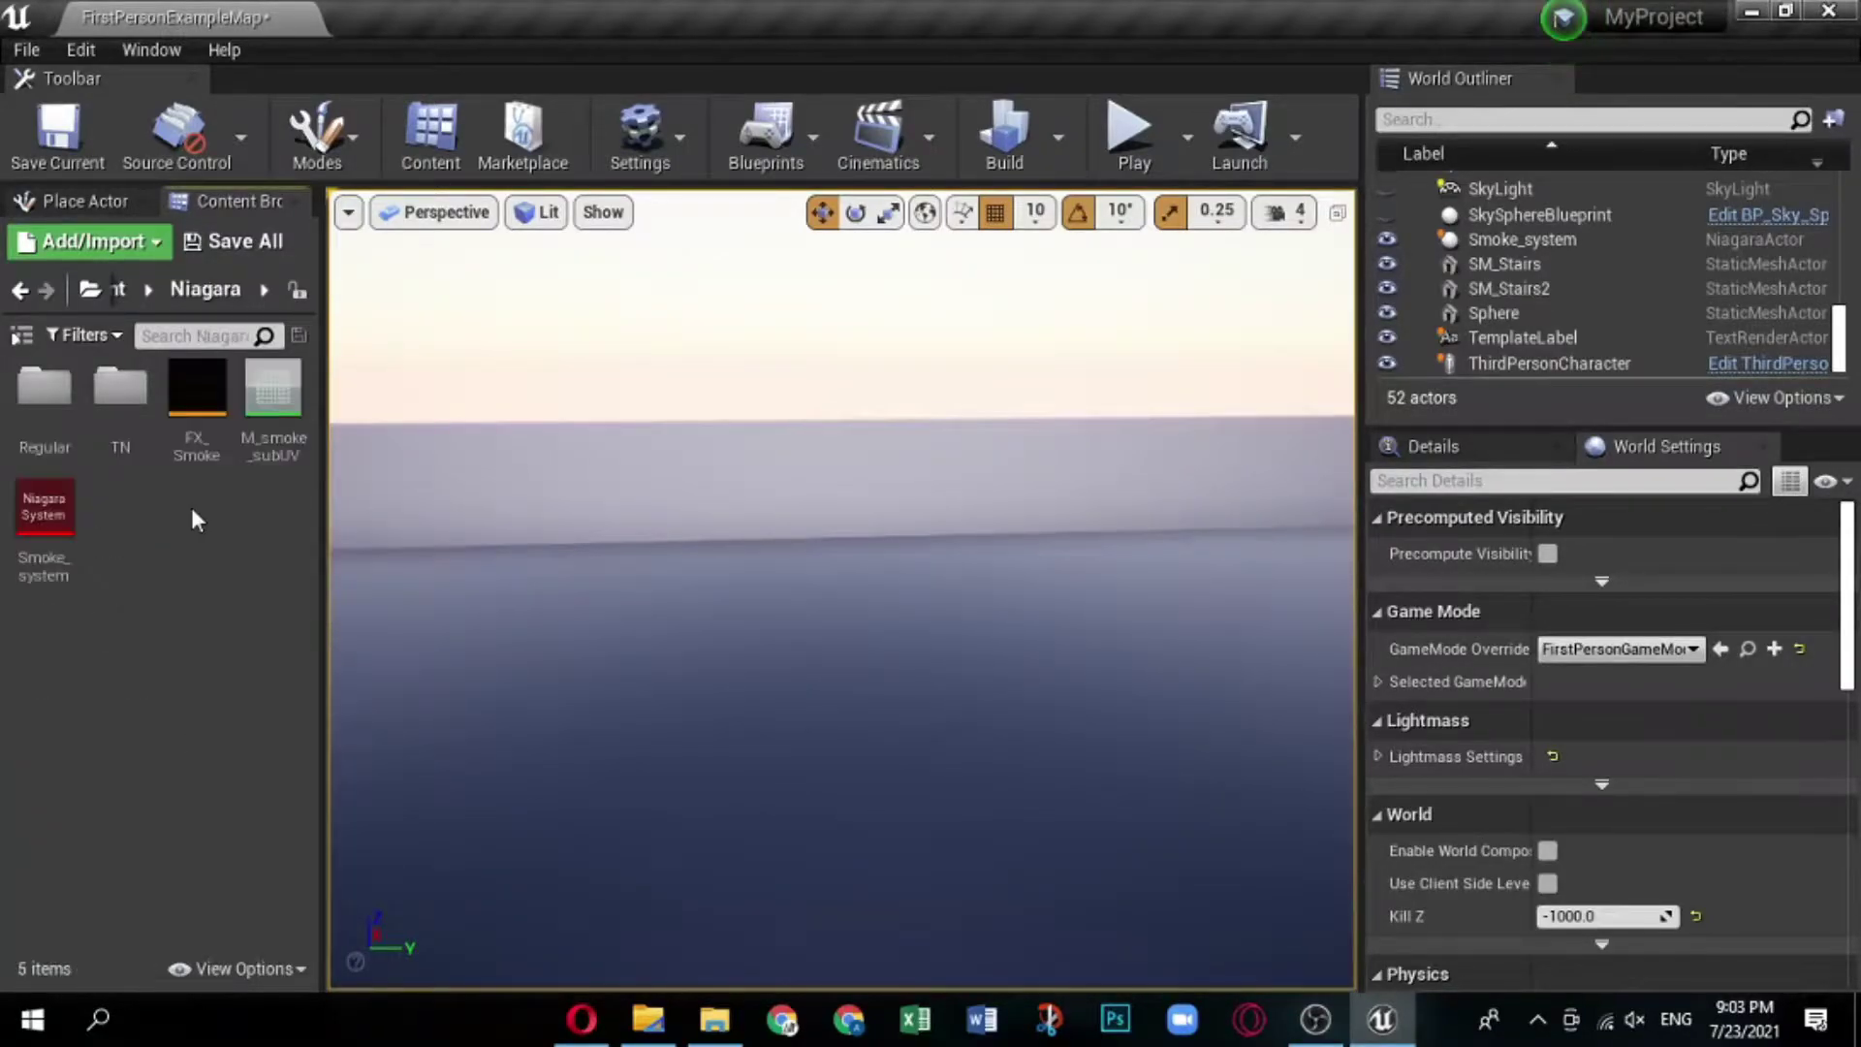
pyautogui.doubleClick(116, 403)
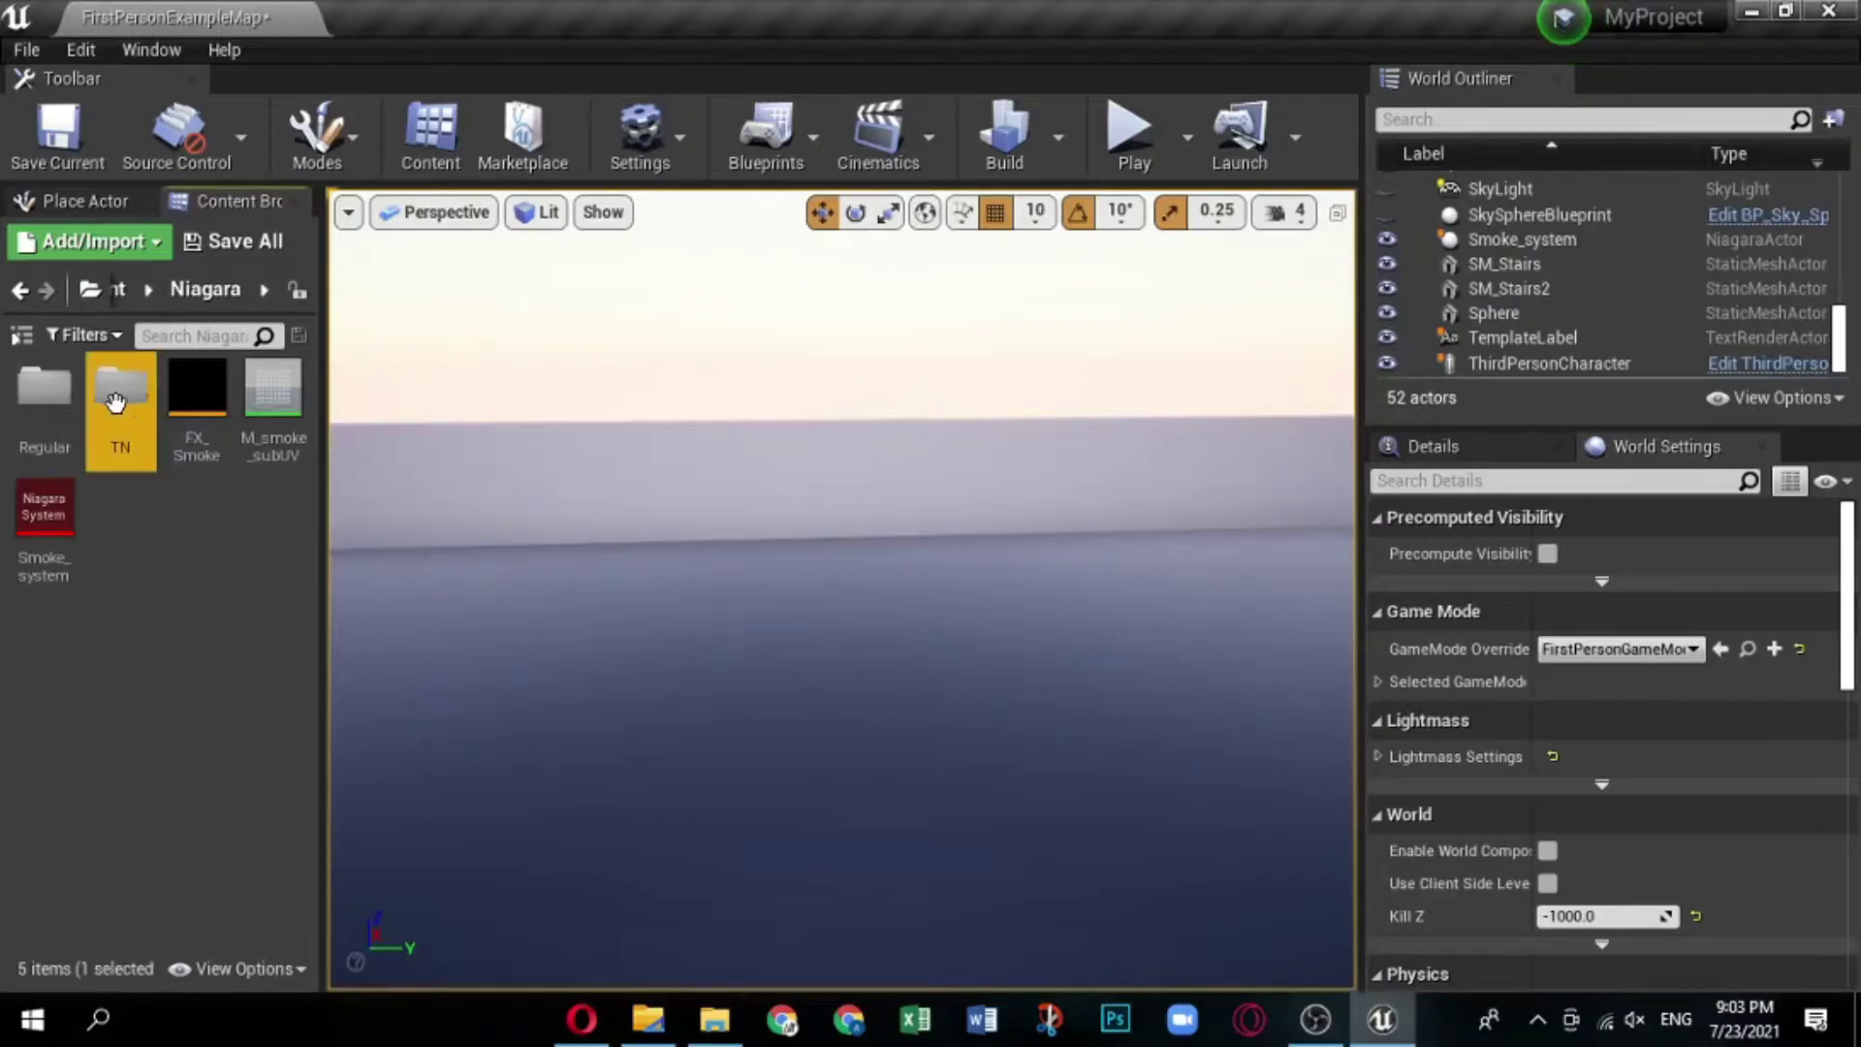
# Create a Niagara System from the Simple Sprite Burst emitter template, named Sprite_GPU.
pyautogui.rightClick(93, 524)
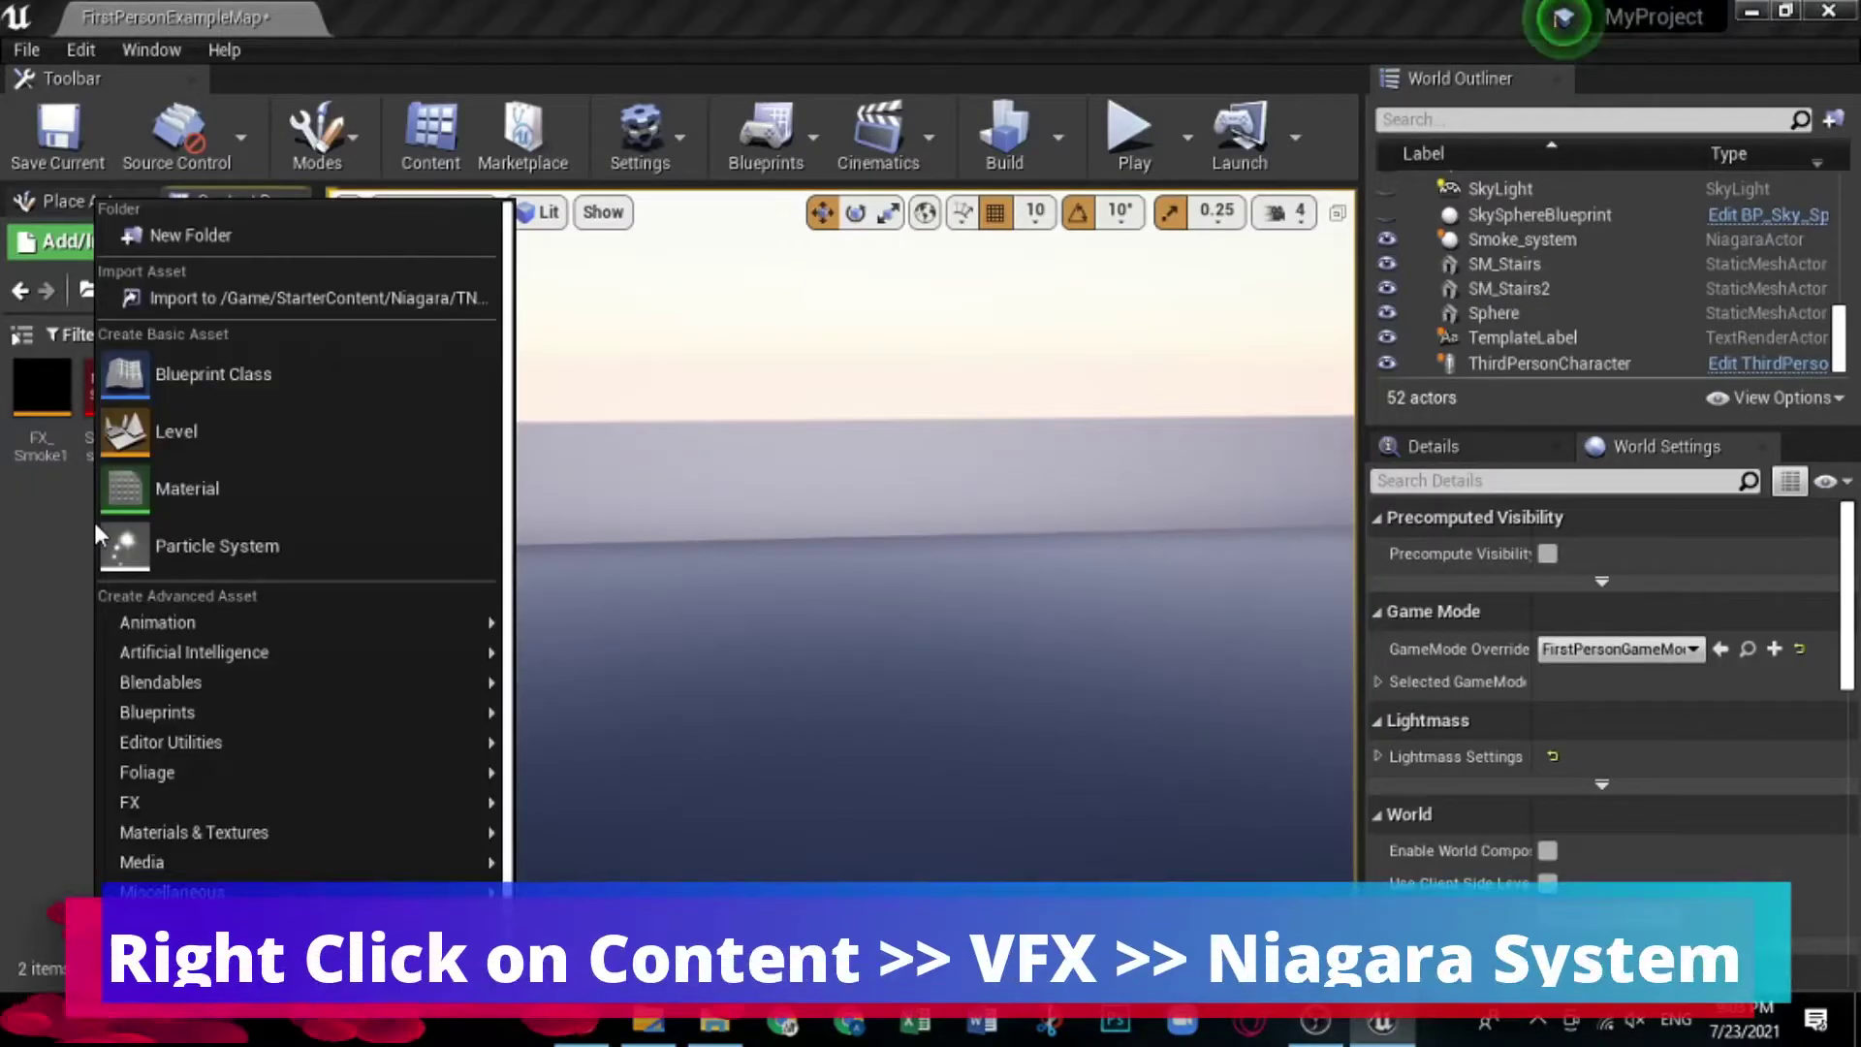
pyautogui.moveTo(175, 890)
pyautogui.moveTo(363, 788)
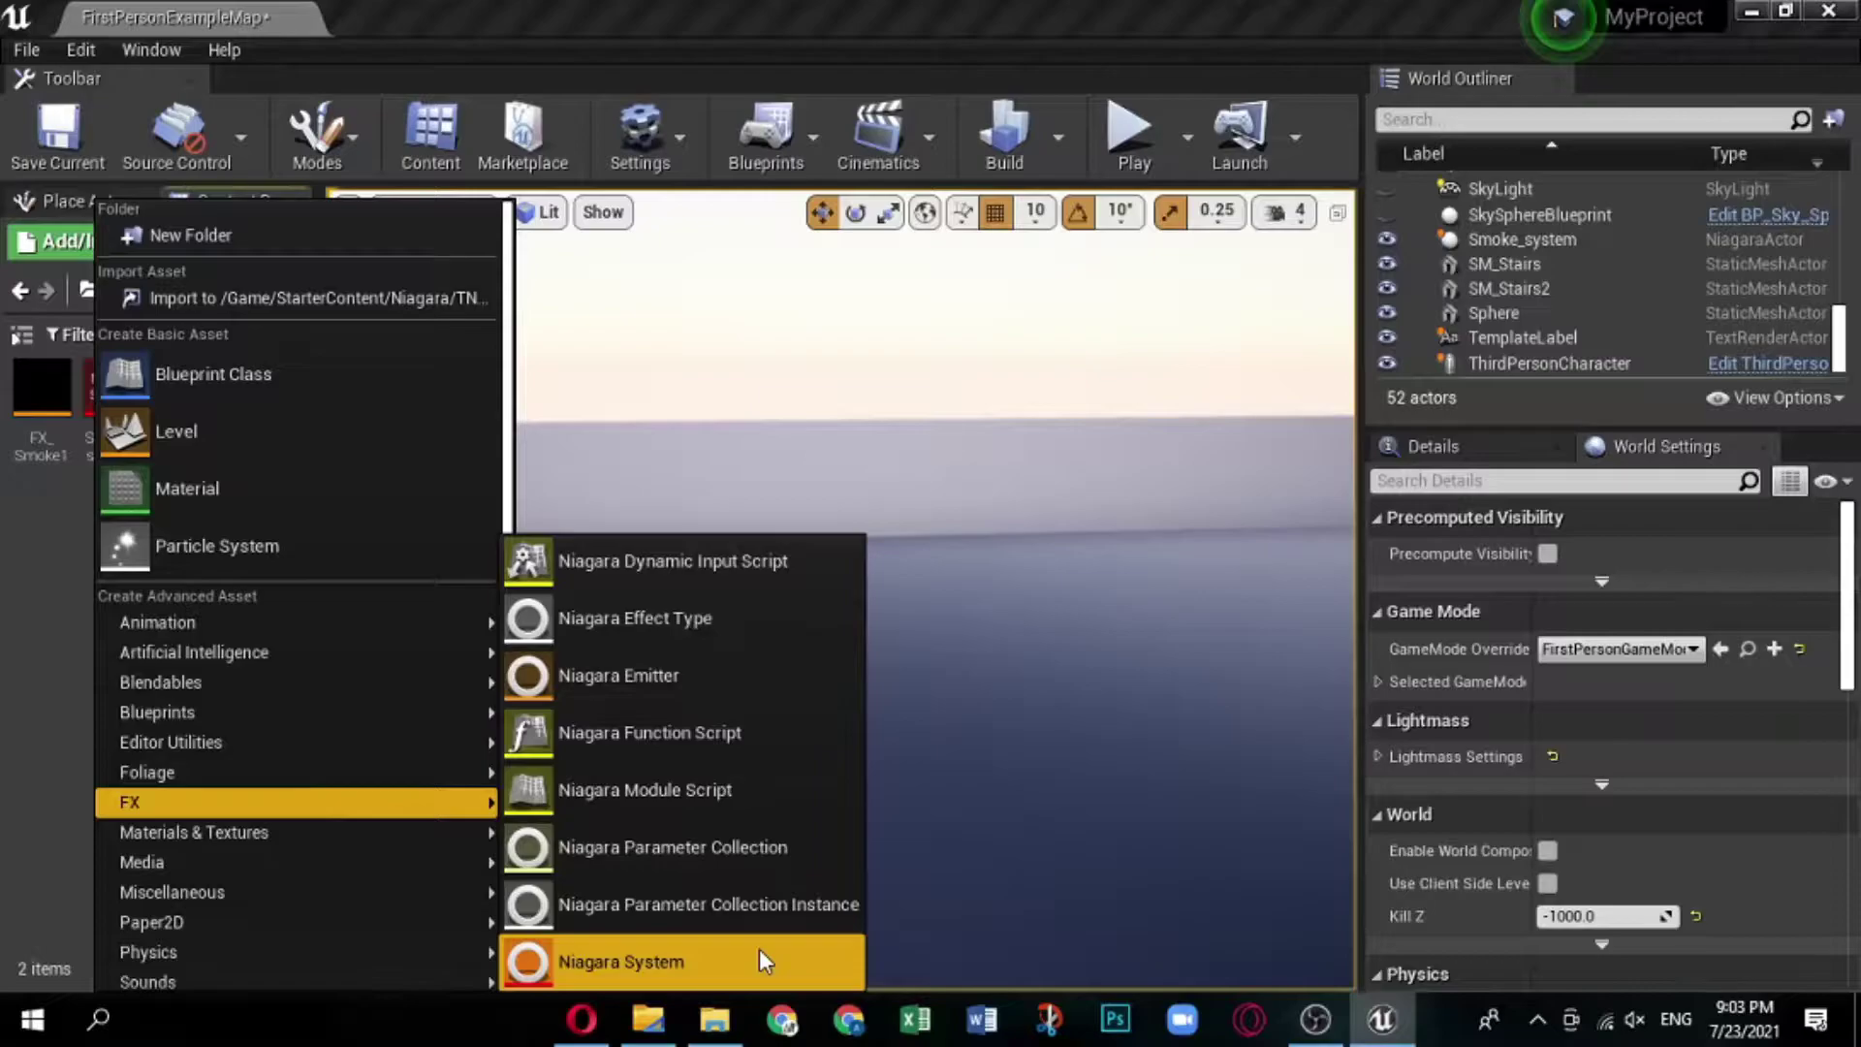
pyautogui.click(761, 952)
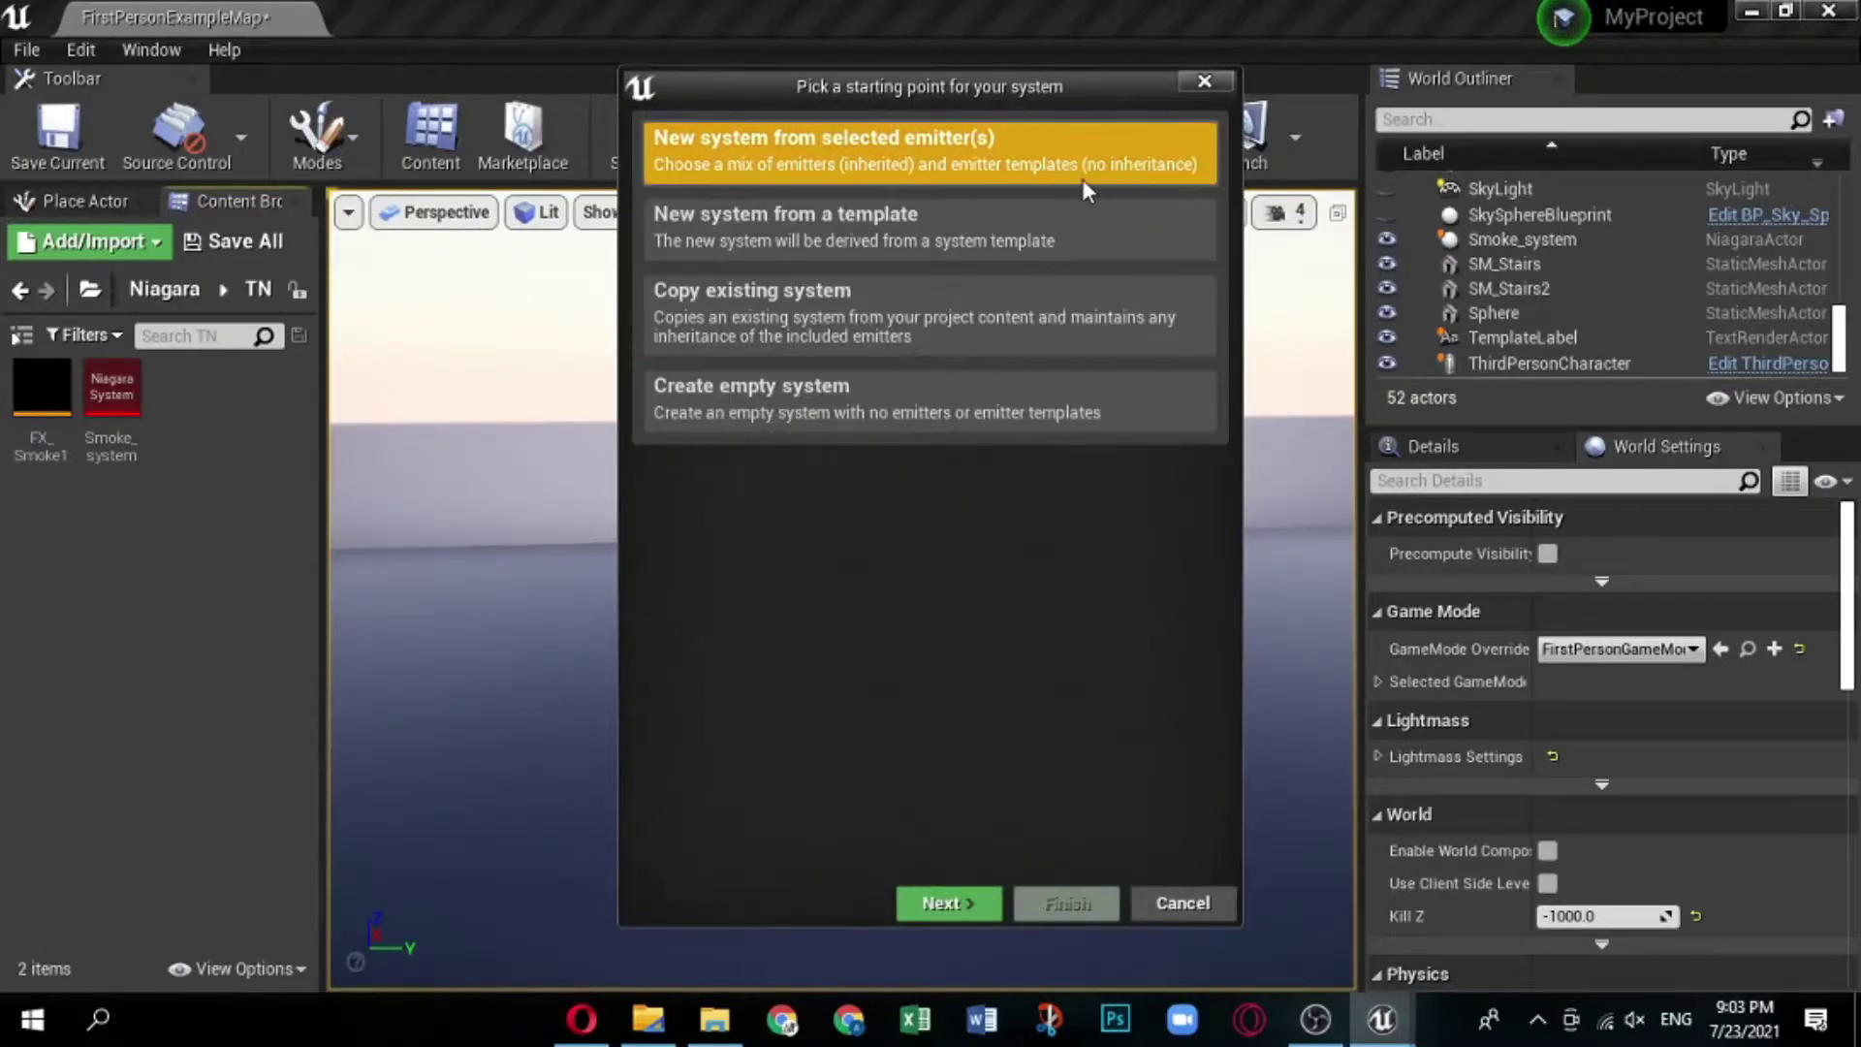
pyautogui.click(951, 891)
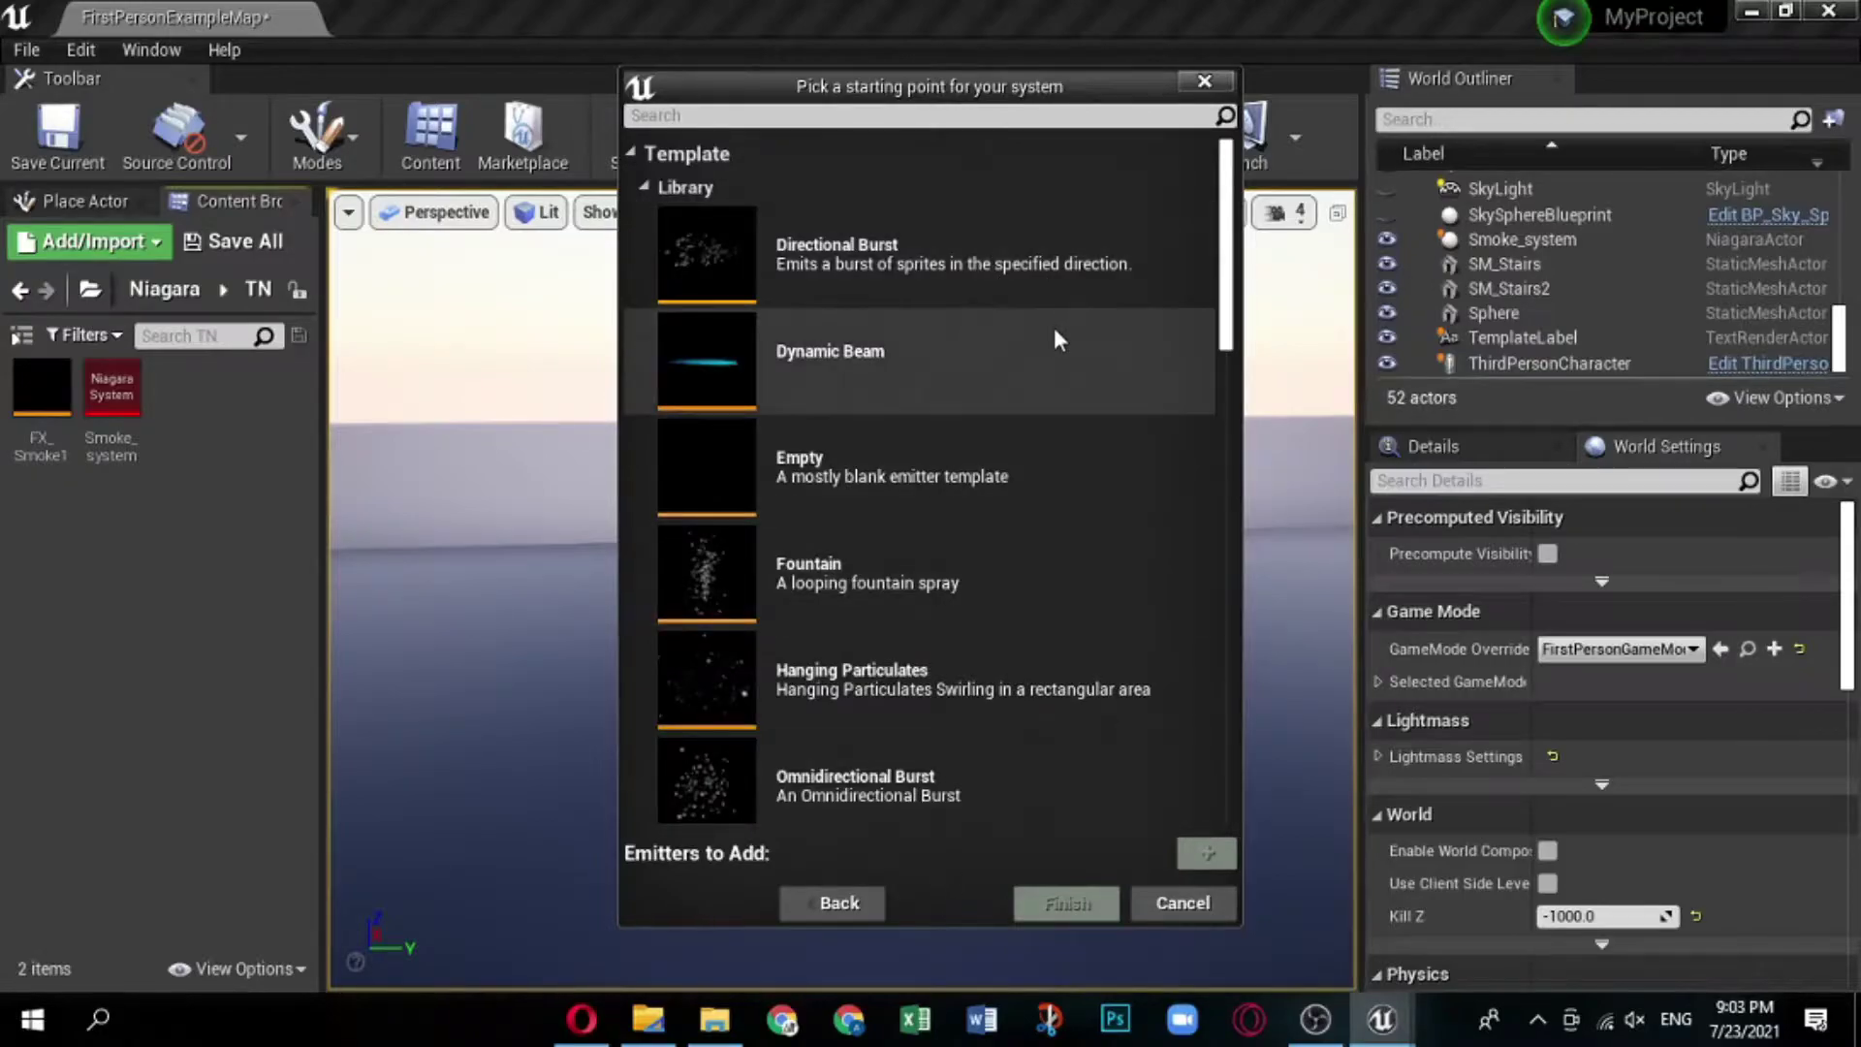
pyautogui.scroll(-2, 1050, 326)
pyautogui.click(999, 762)
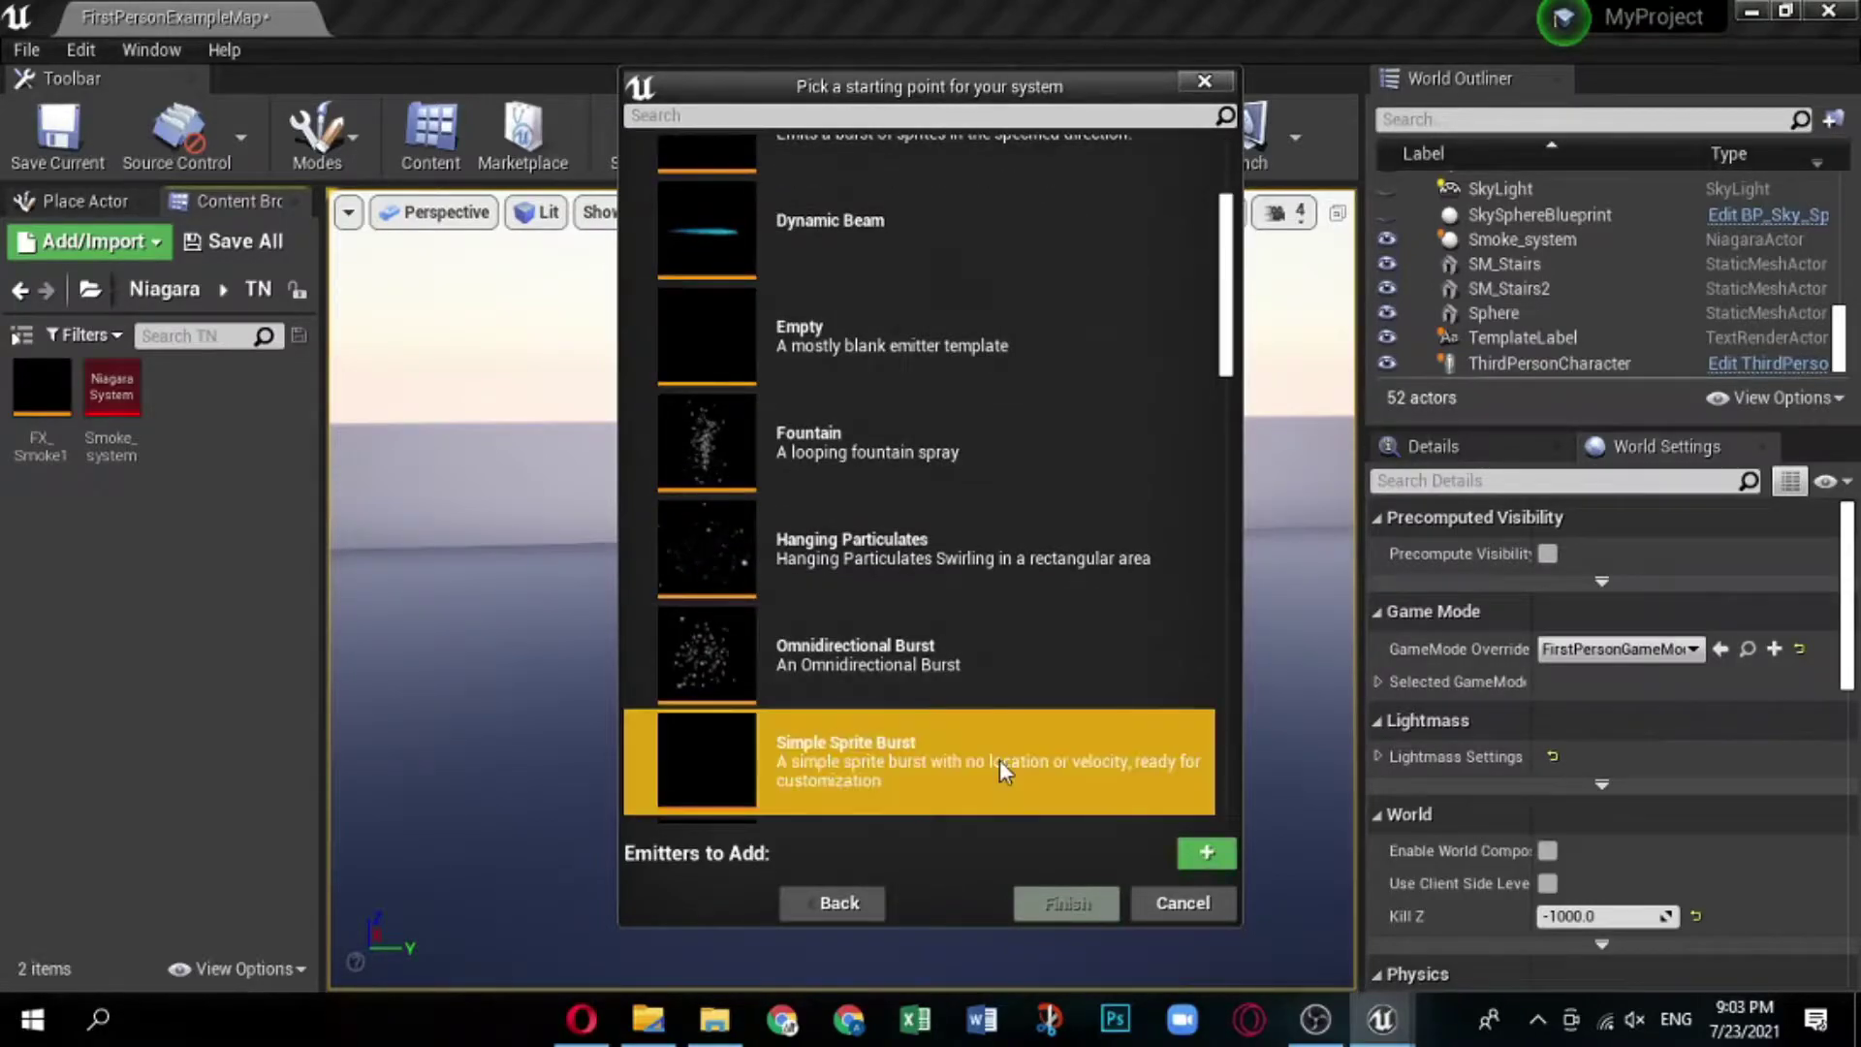
pyautogui.doubleClick(1080, 750)
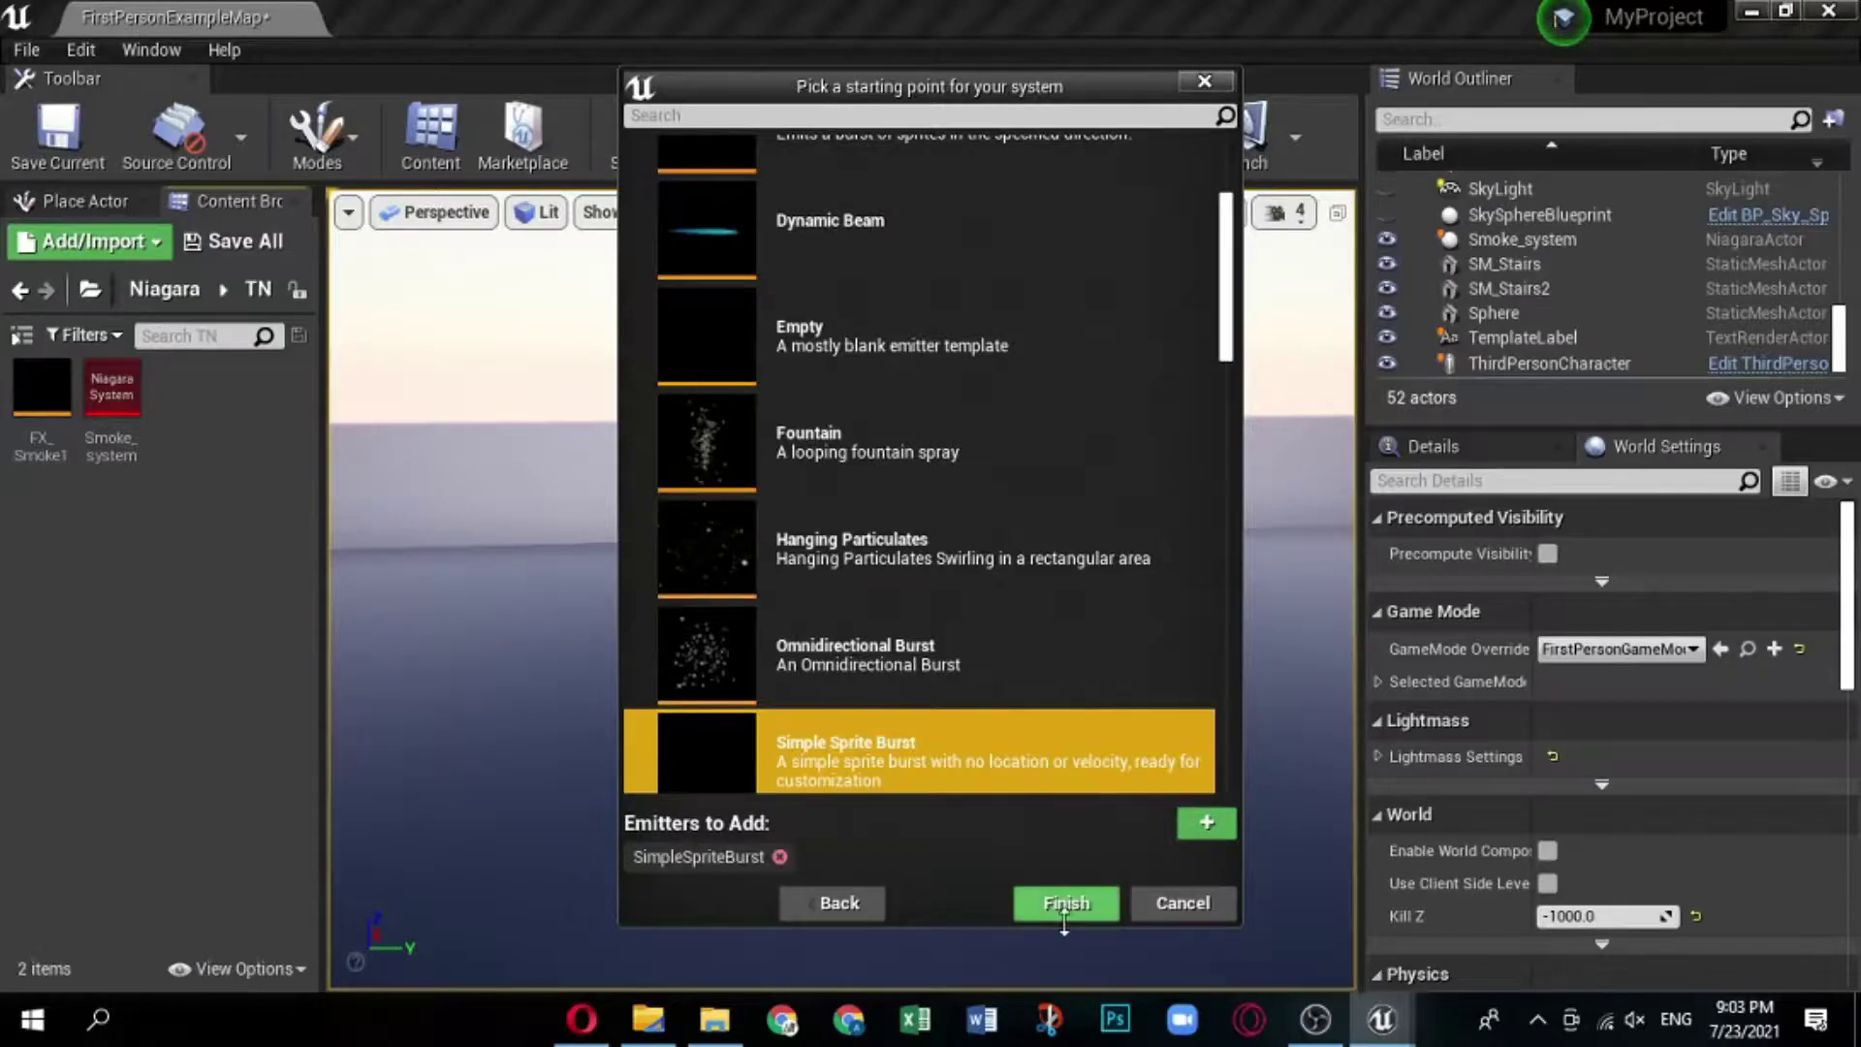
pyautogui.click(1064, 899)
pyautogui.write('Sprite_GPU')
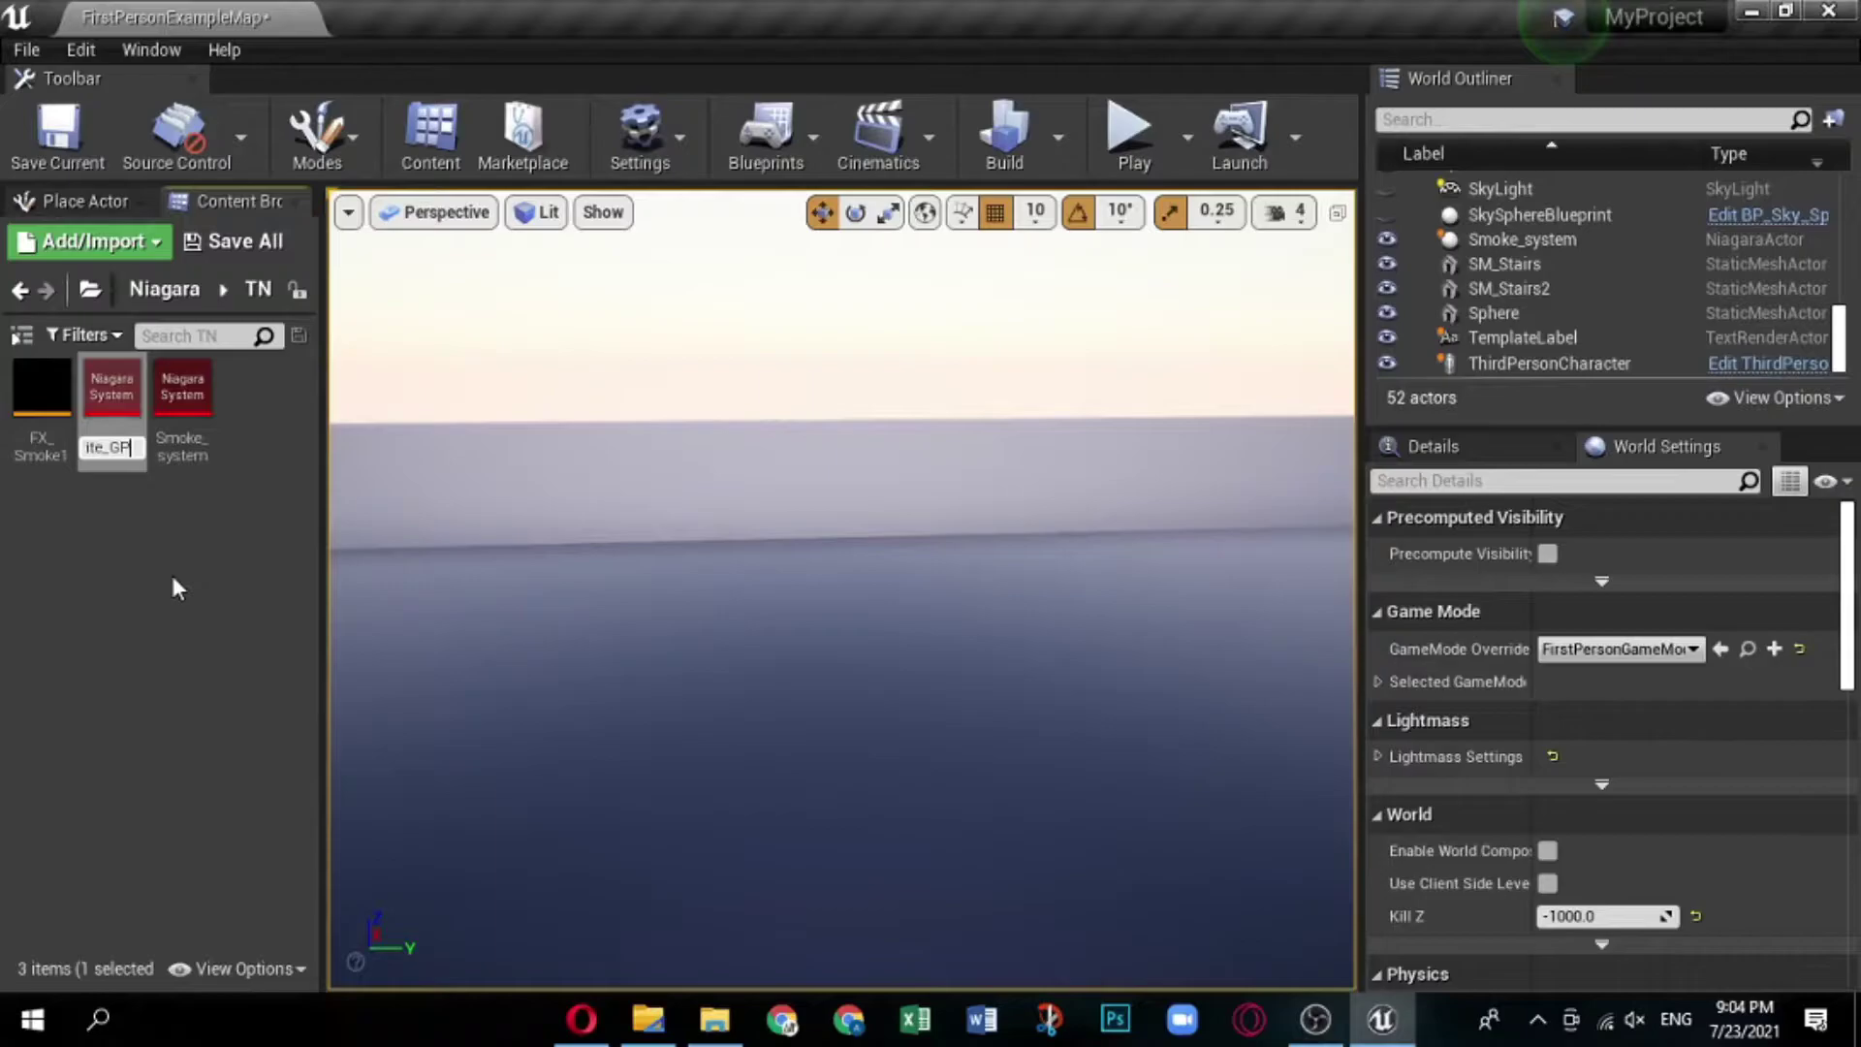
pyautogui.press('Return')
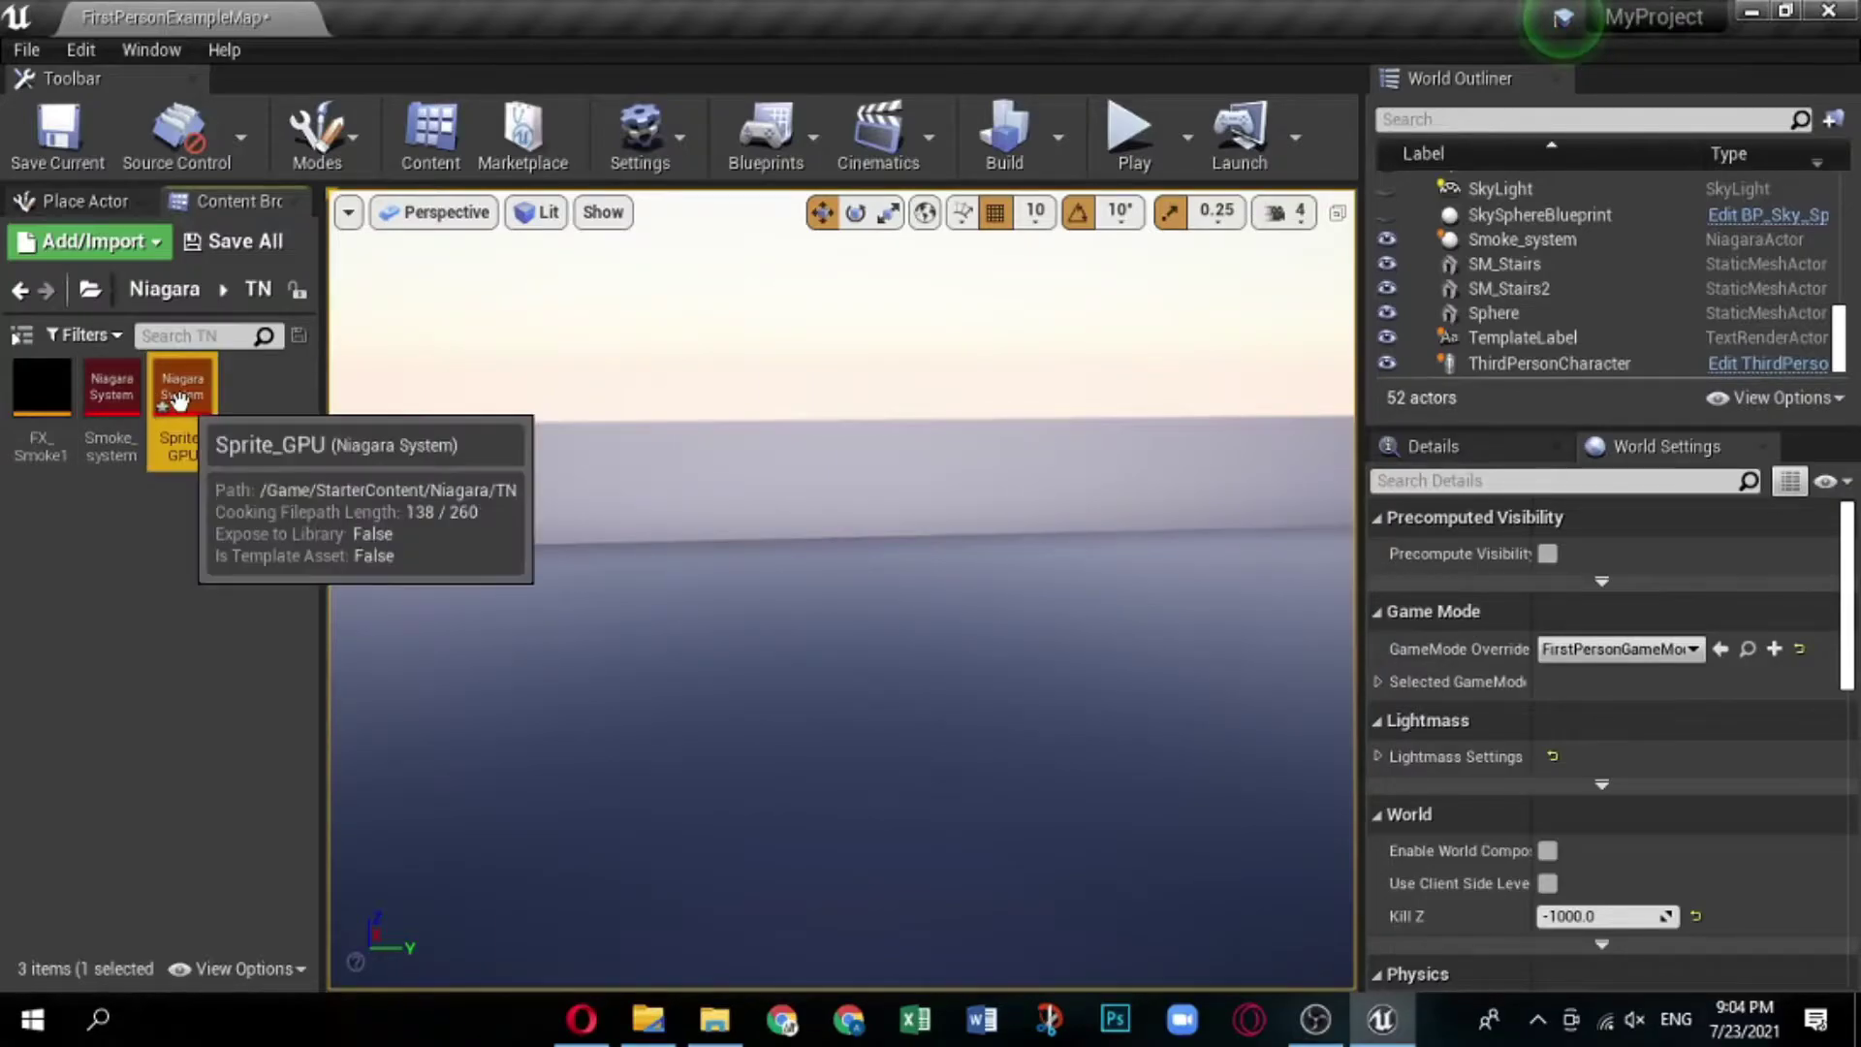
# In the Sprite_GPU system, rename the SimpleSpriteBurst emitter to FX_Smoke and save.
pyautogui.doubleClick(181, 392)
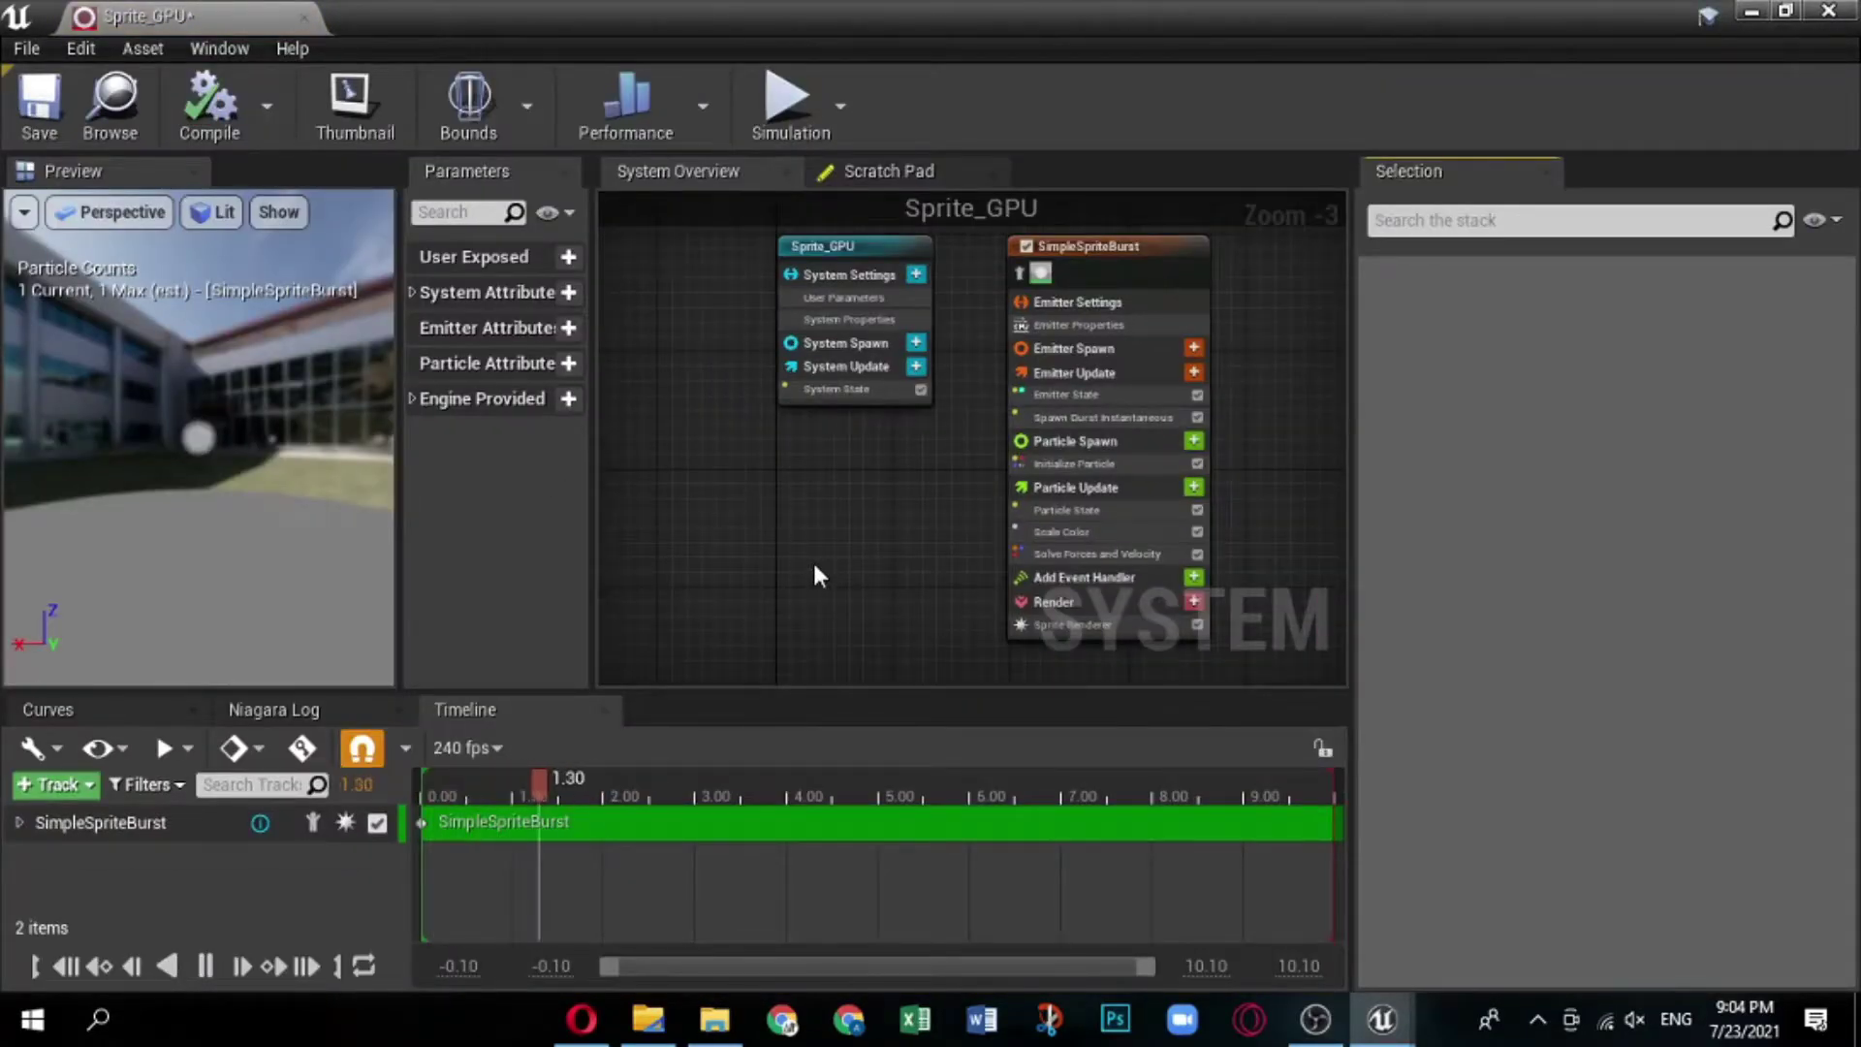
pyautogui.scroll(2, 872, 533)
pyautogui.moveTo(936, 506); pyautogui.dragTo(863, 639, button='right')
pyautogui.click(1161, 295)
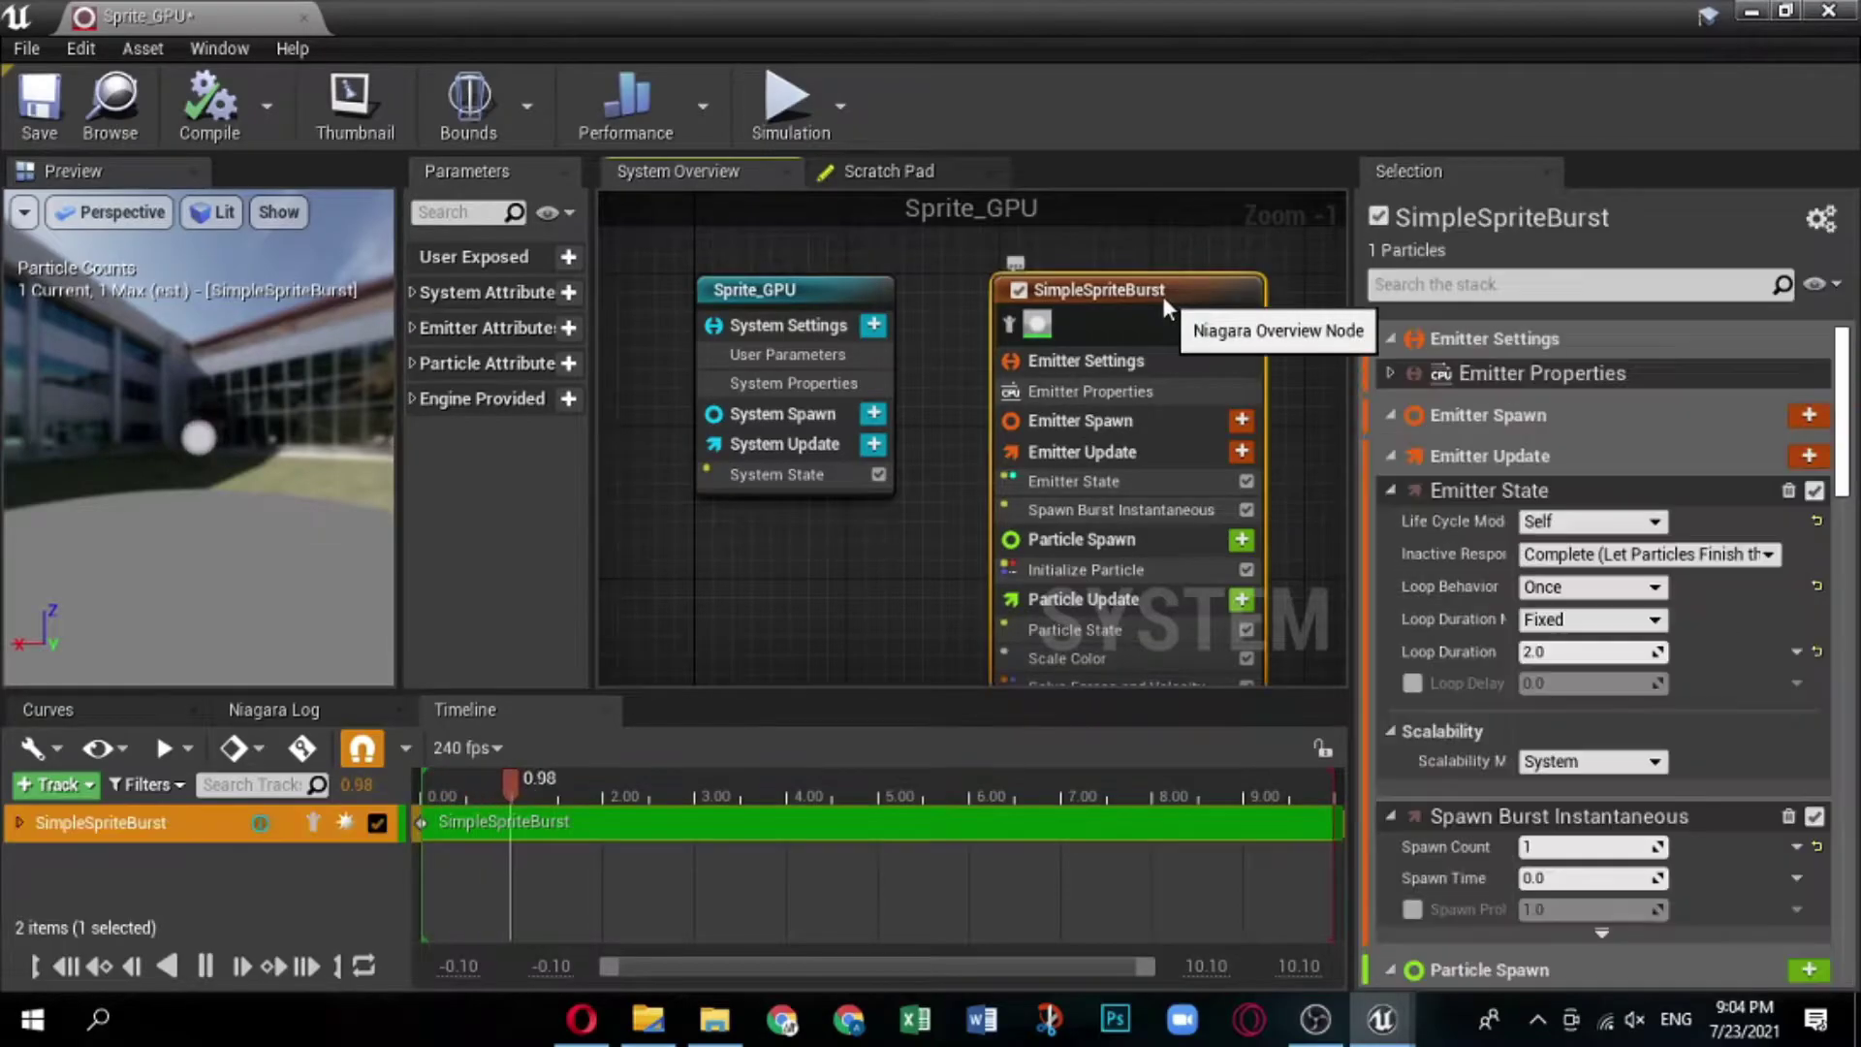
pyautogui.click(1159, 289)
pyautogui.write('FX')
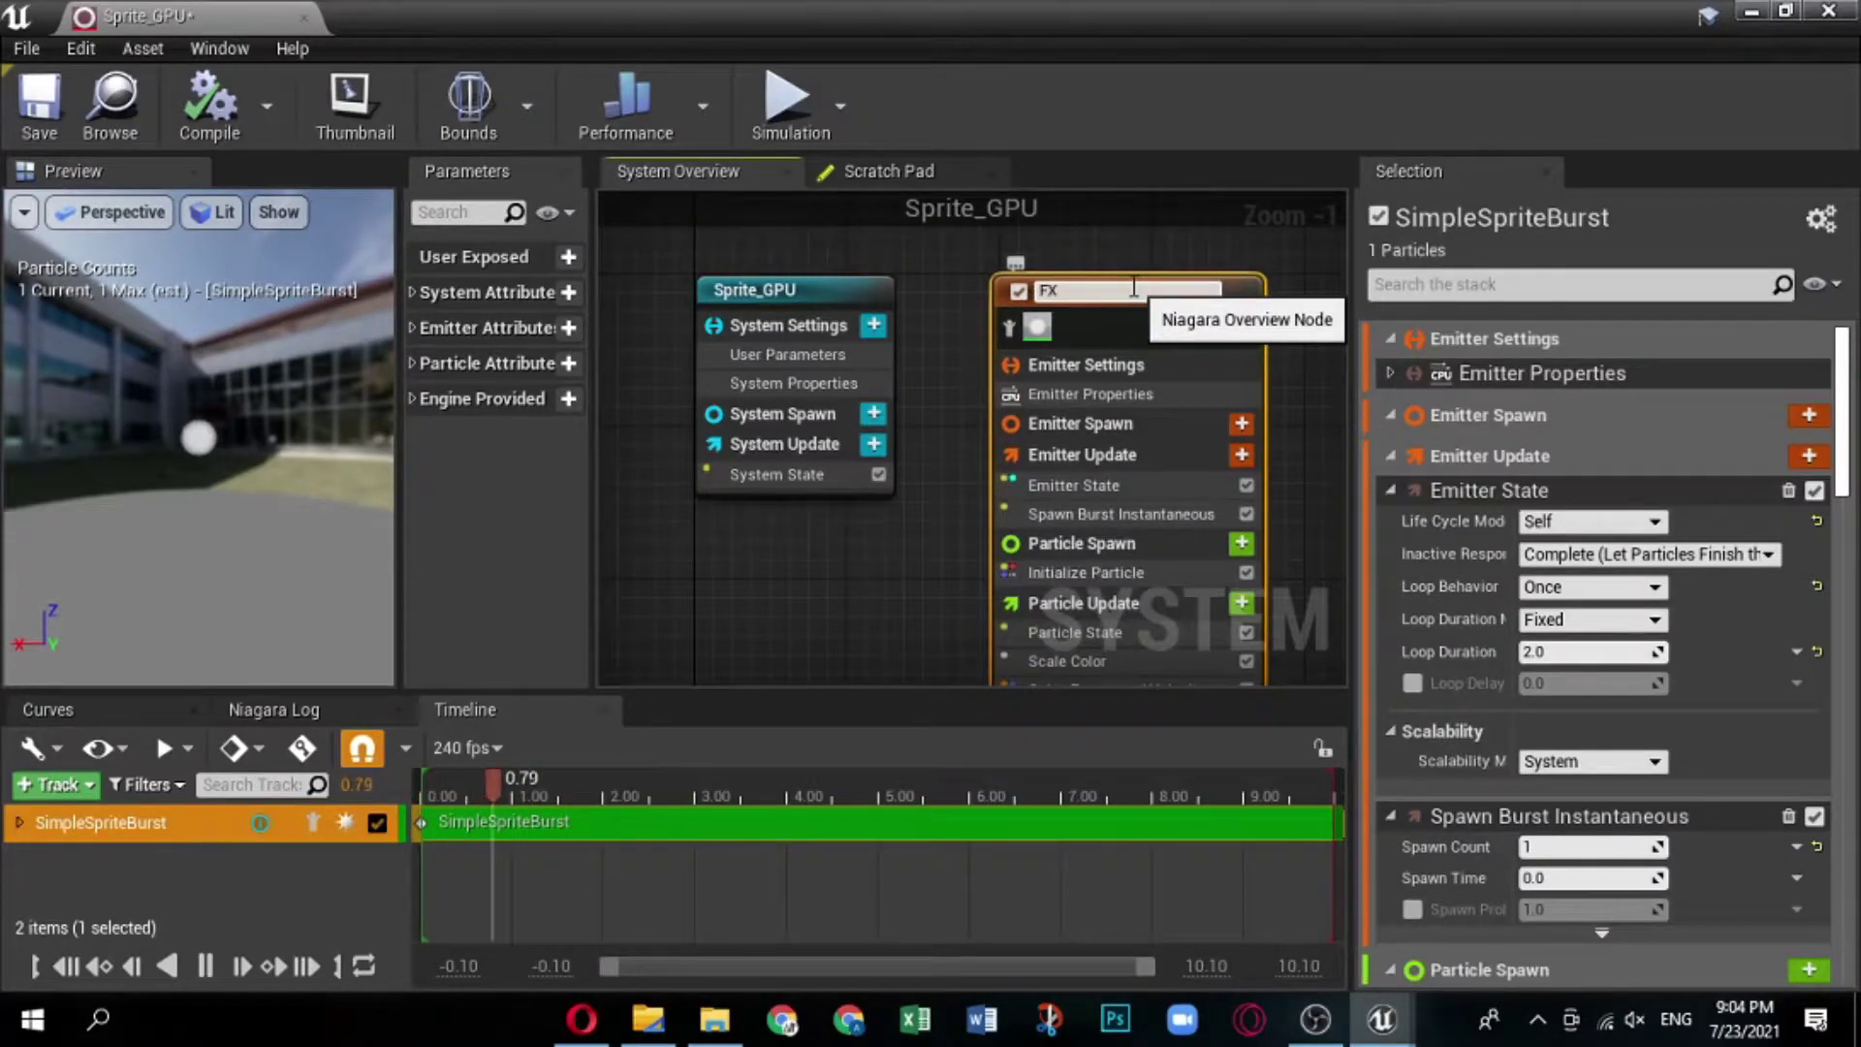
pyautogui.write('_Smoke')
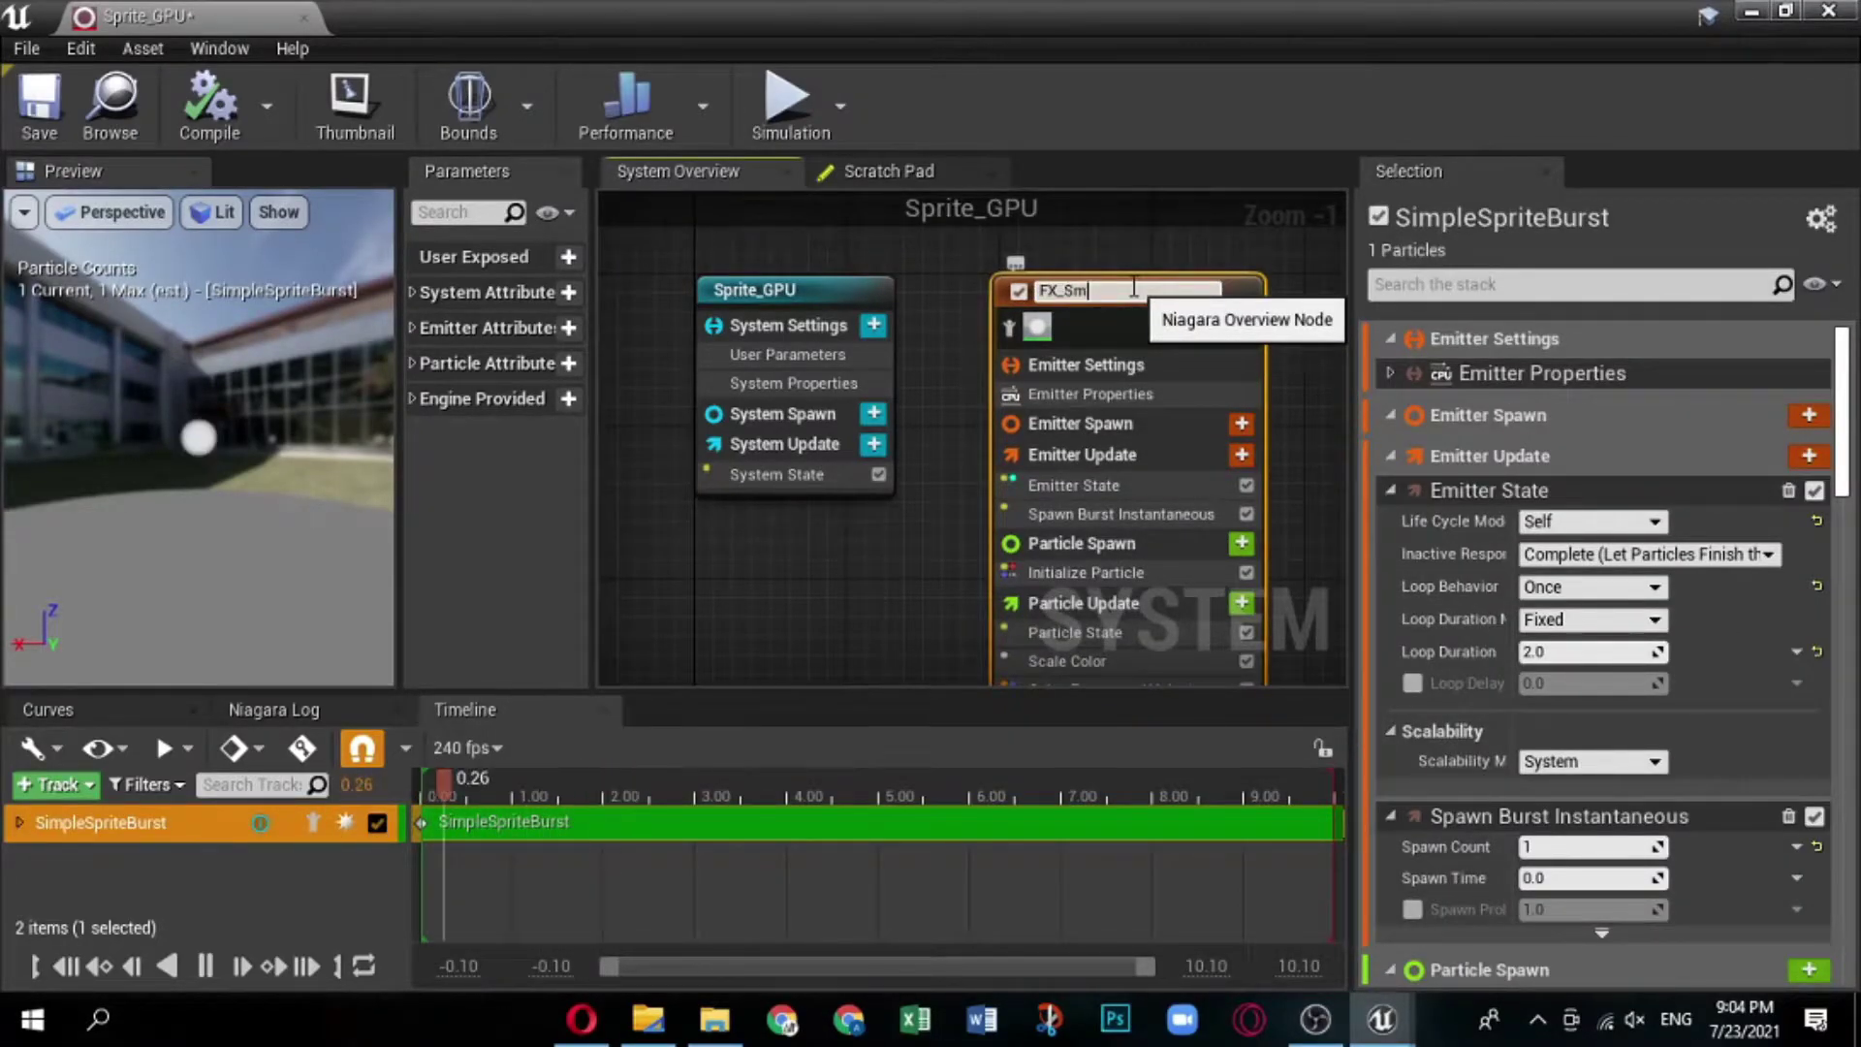
pyautogui.click(889, 576)
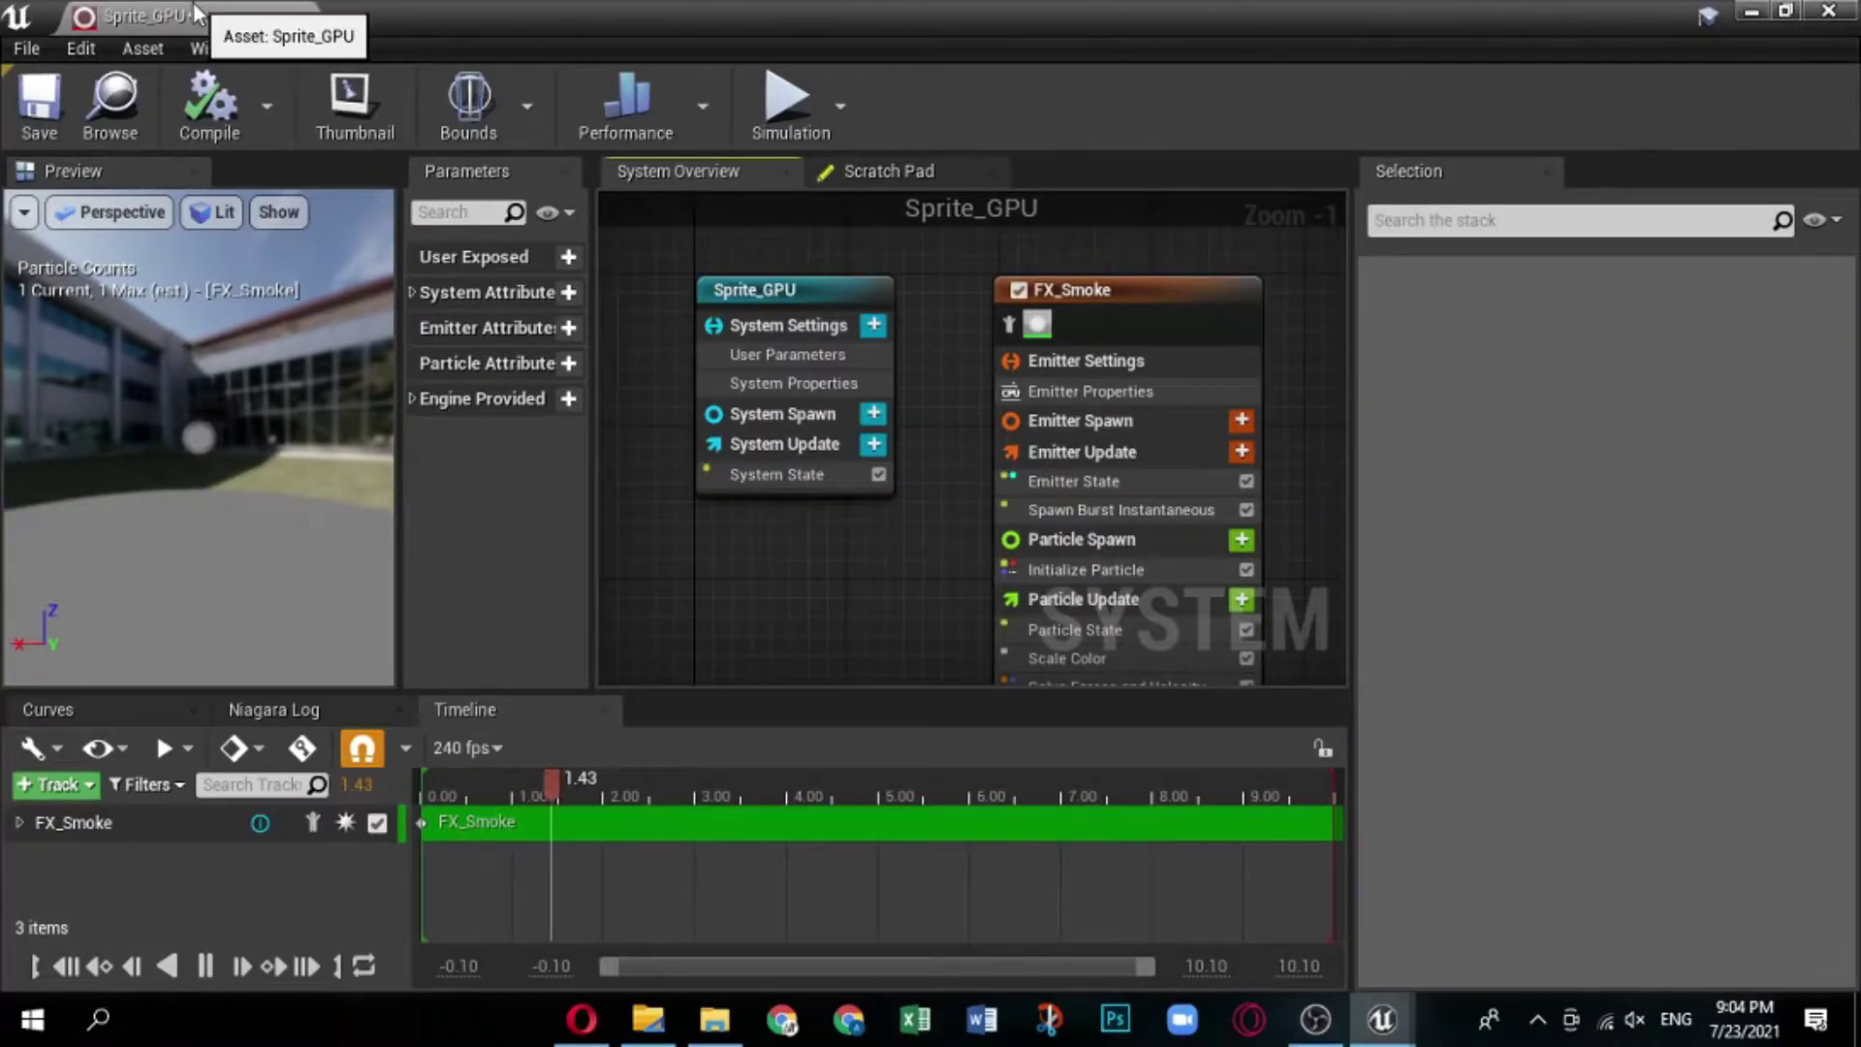
pyautogui.click(44, 103)
# Dock the system editor beside the level map and drag a Sprite_GPU actor into the viewport.
pyautogui.moveTo(146, 16); pyautogui.dragTo(557, 10)
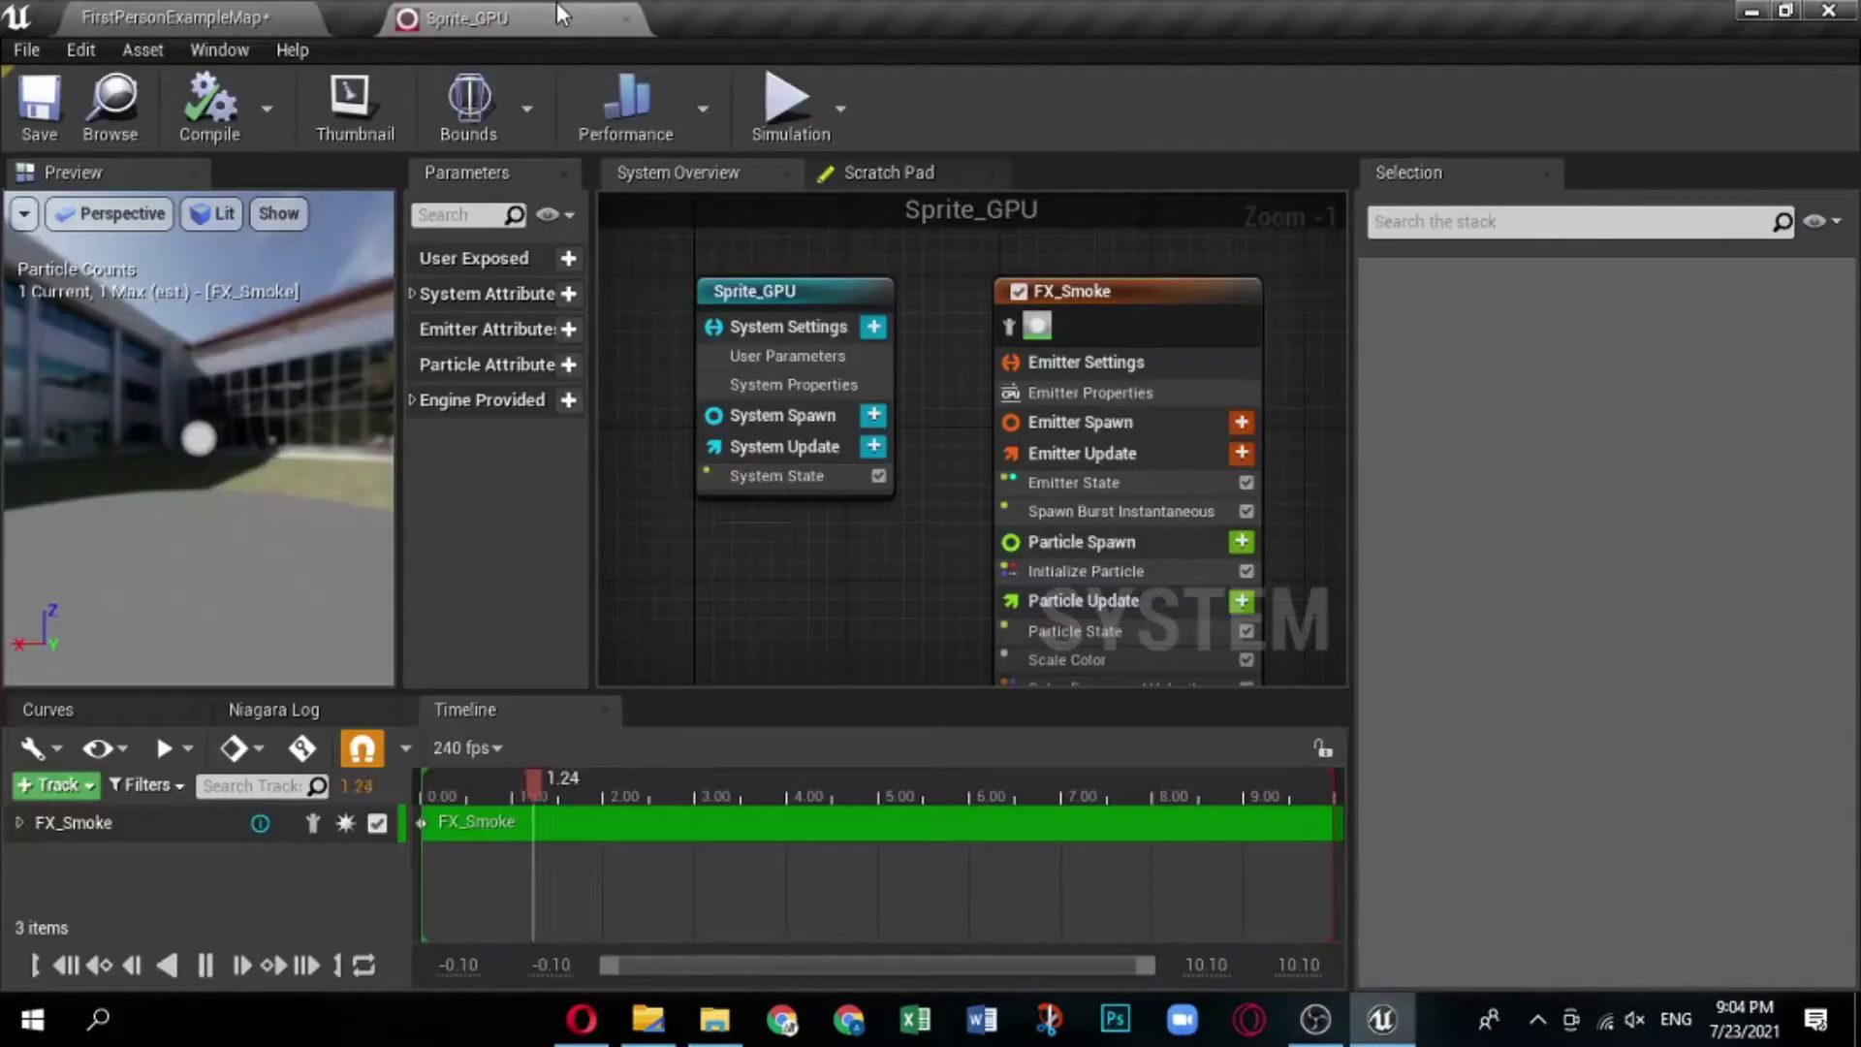
pyautogui.click(174, 16)
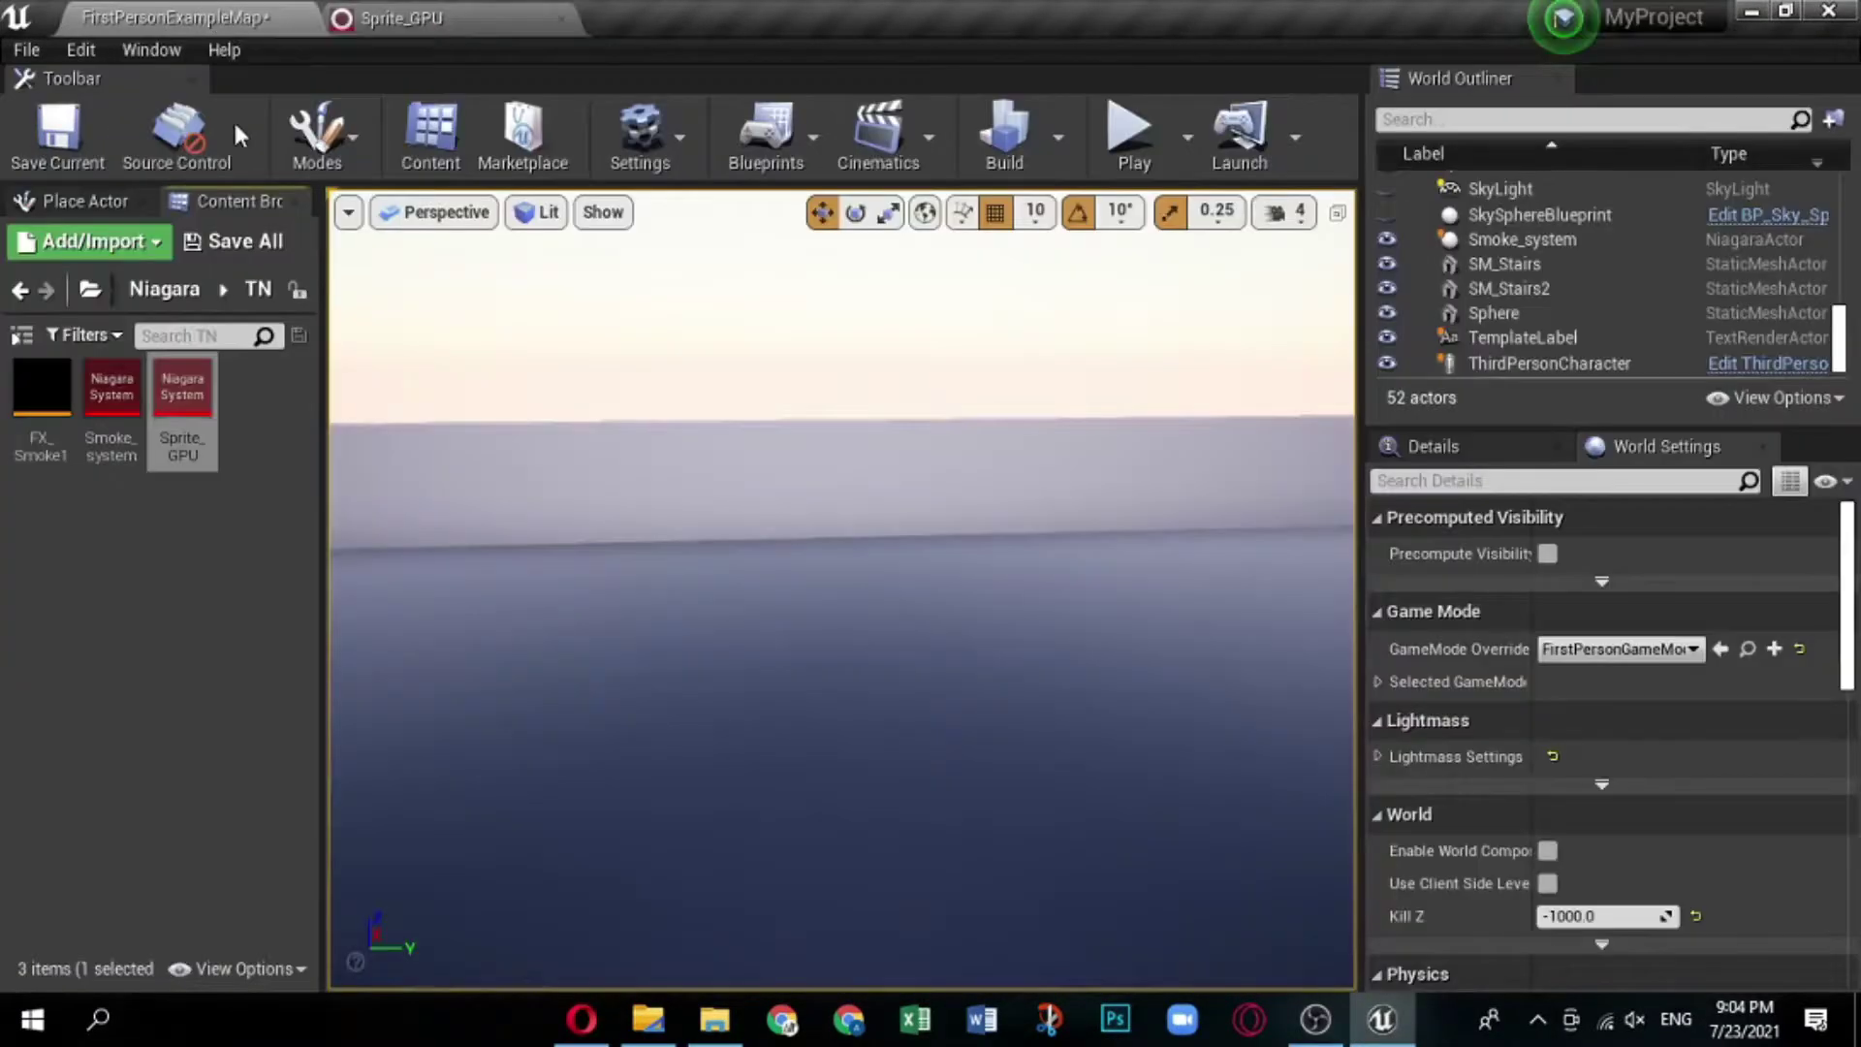
pyautogui.moveTo(174, 391); pyautogui.dragTo(815, 690)
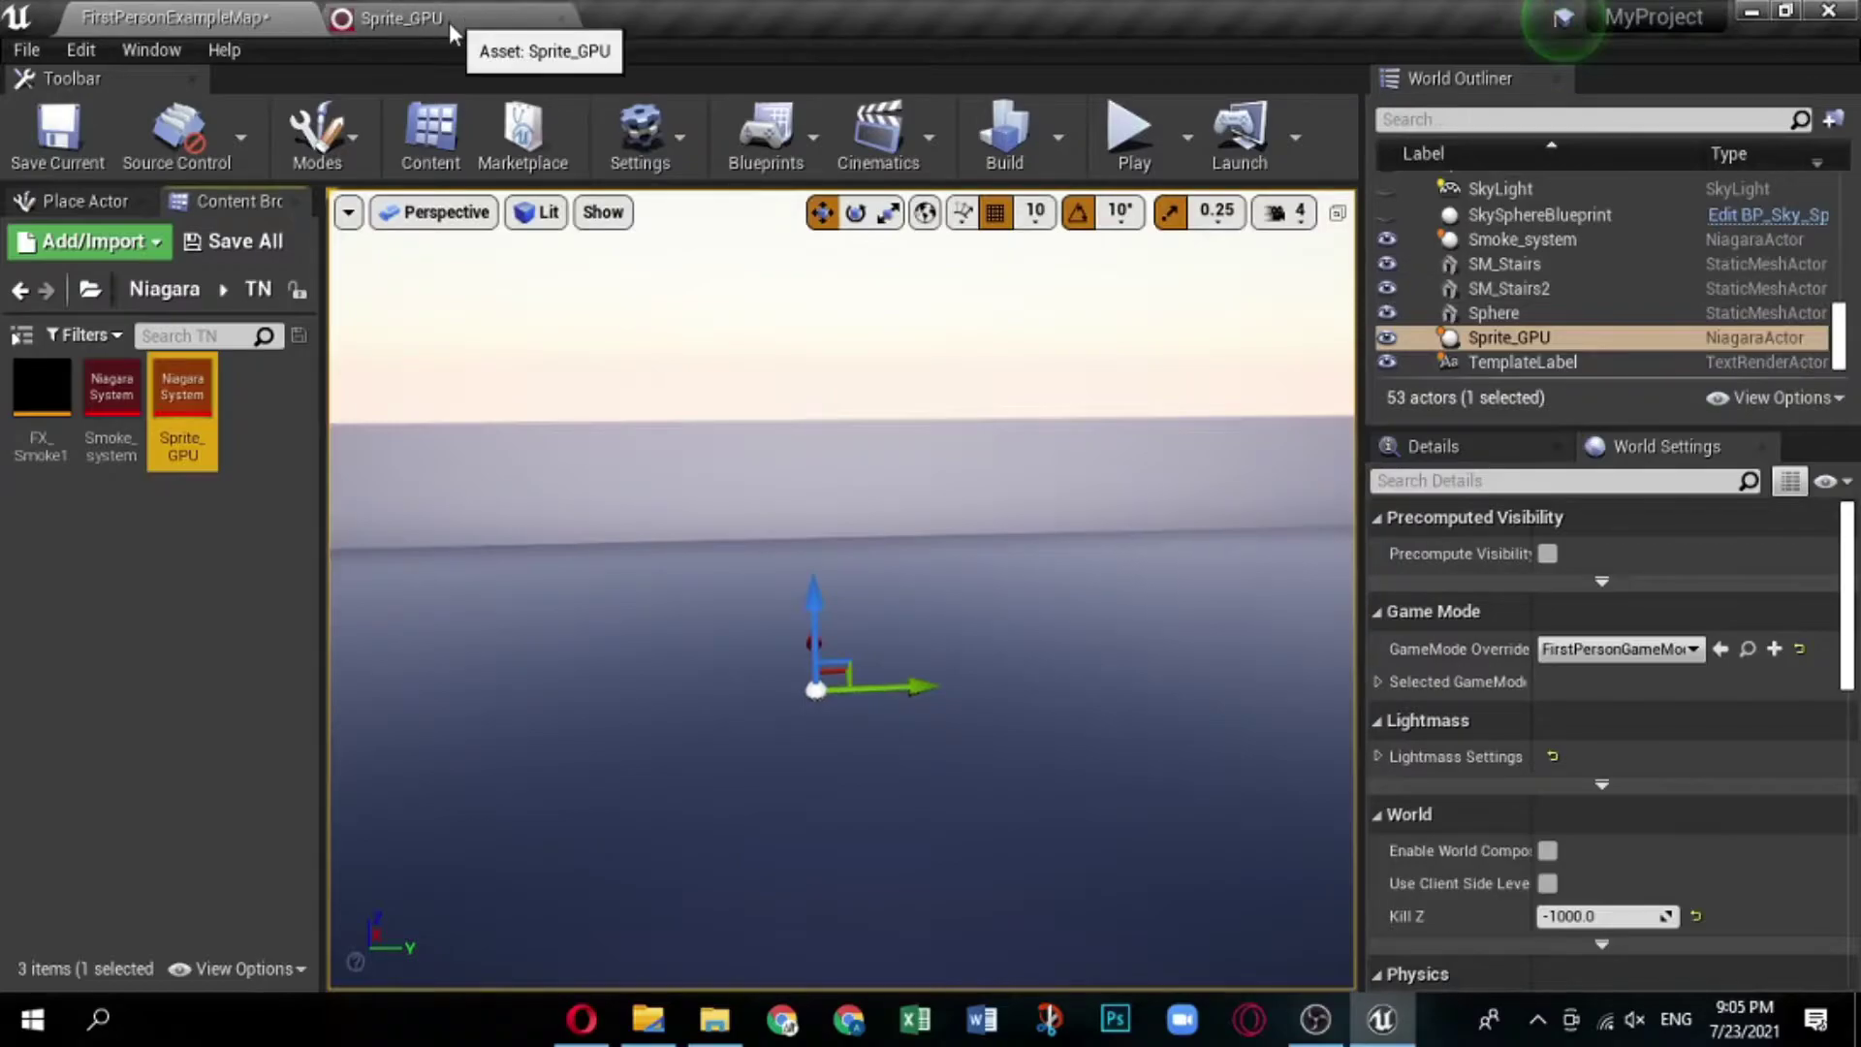
pyautogui.click(499, 27)
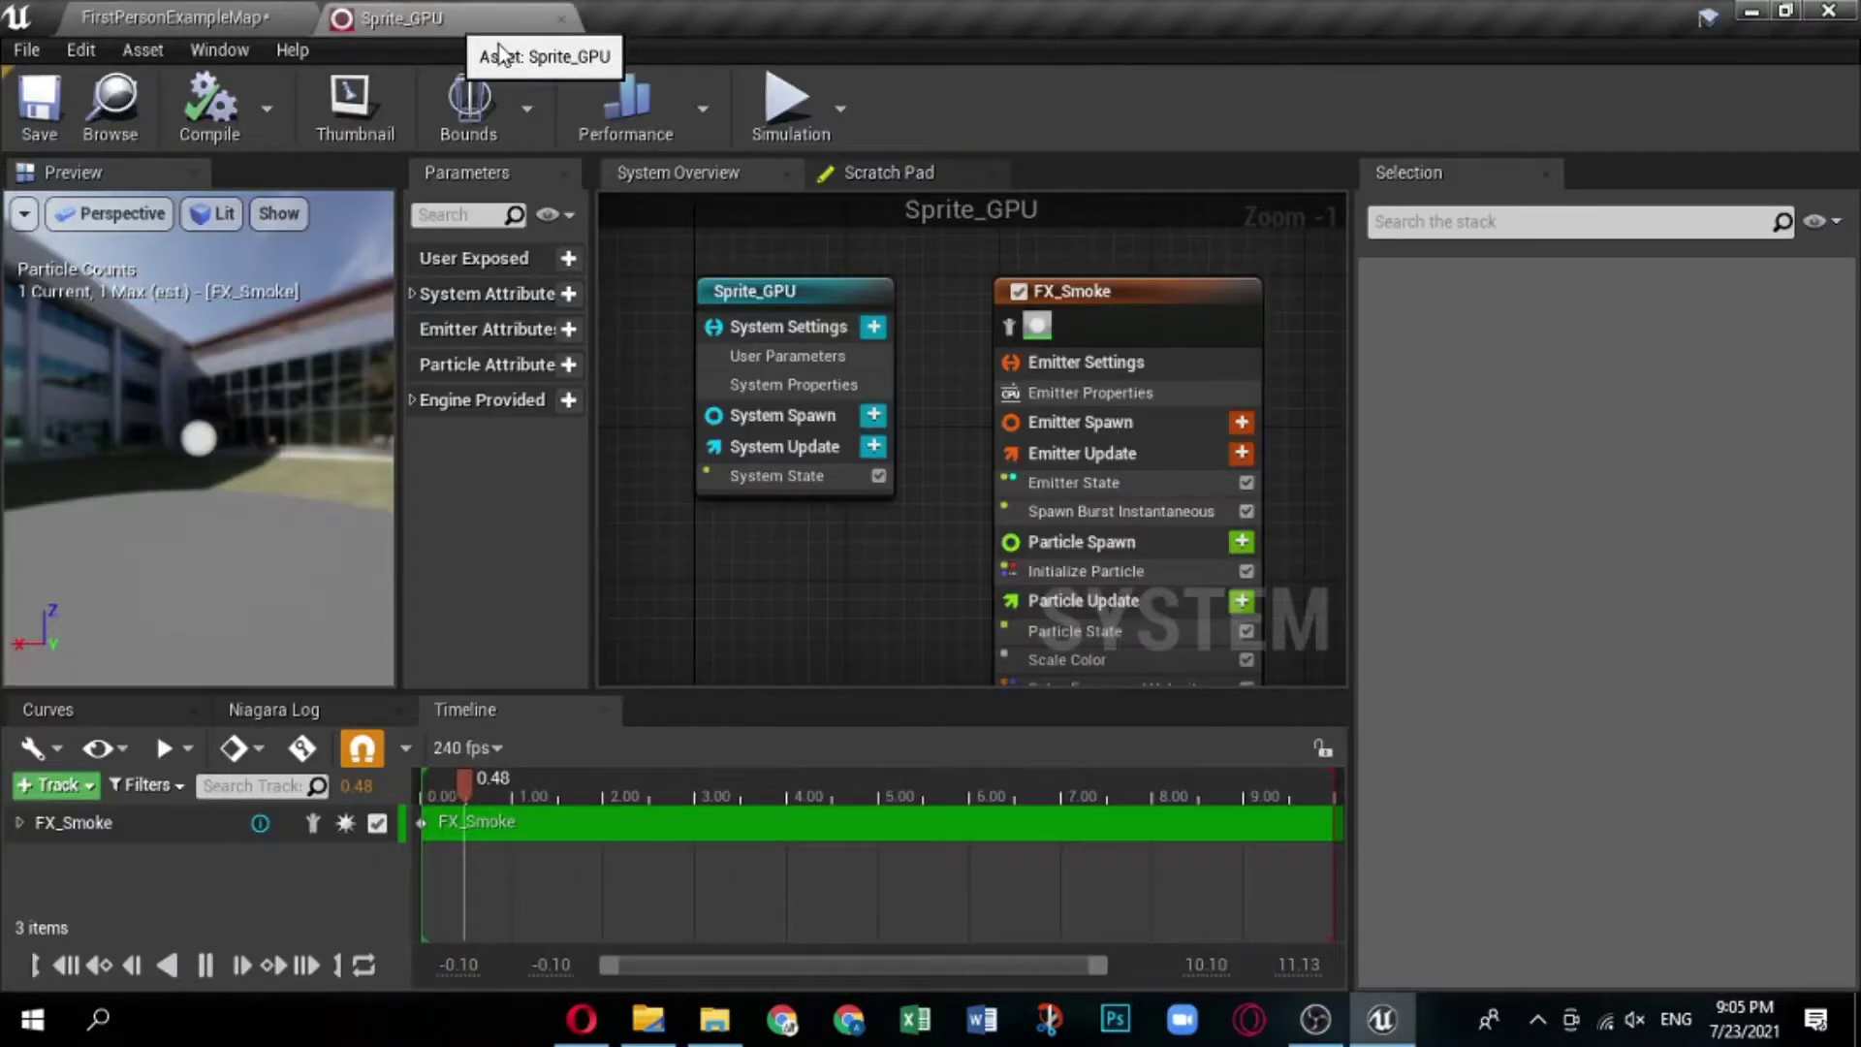
pyautogui.click(1116, 363)
pyautogui.moveTo(1132, 295); pyautogui.dragTo(1135, 259)
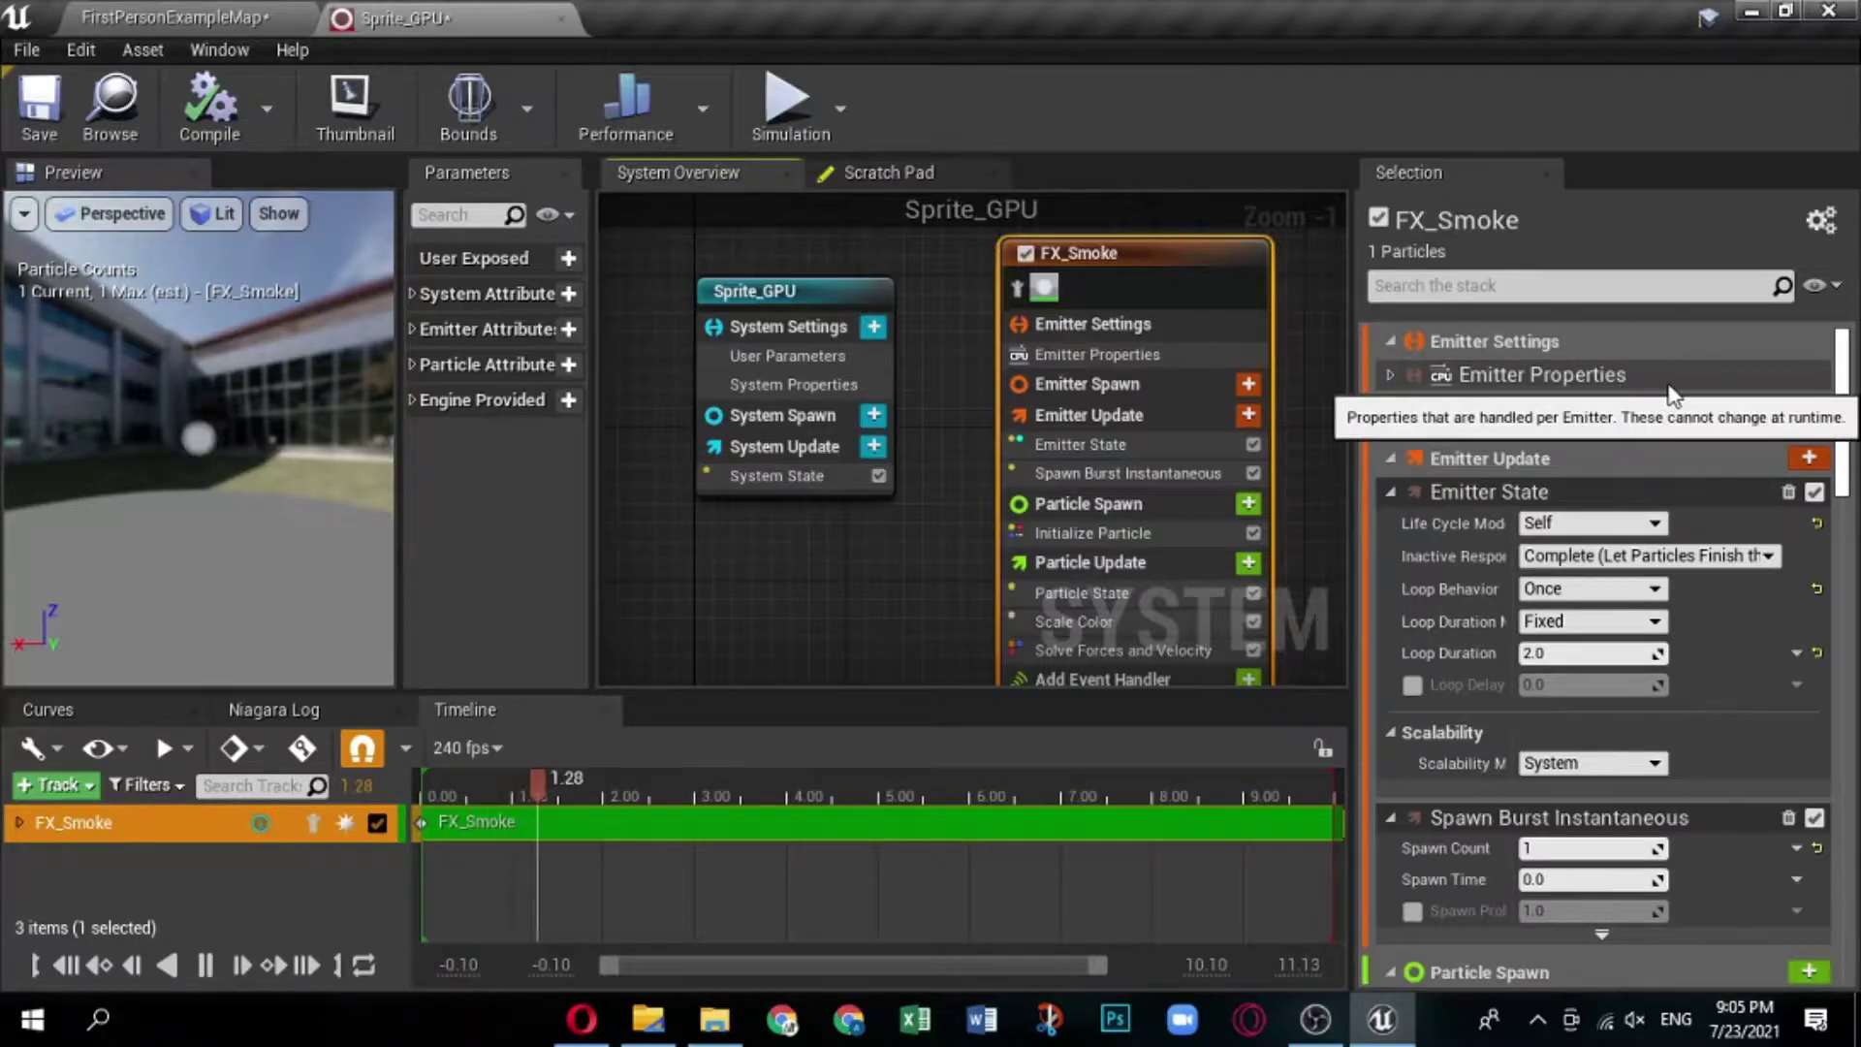
pyautogui.click(1391, 376)
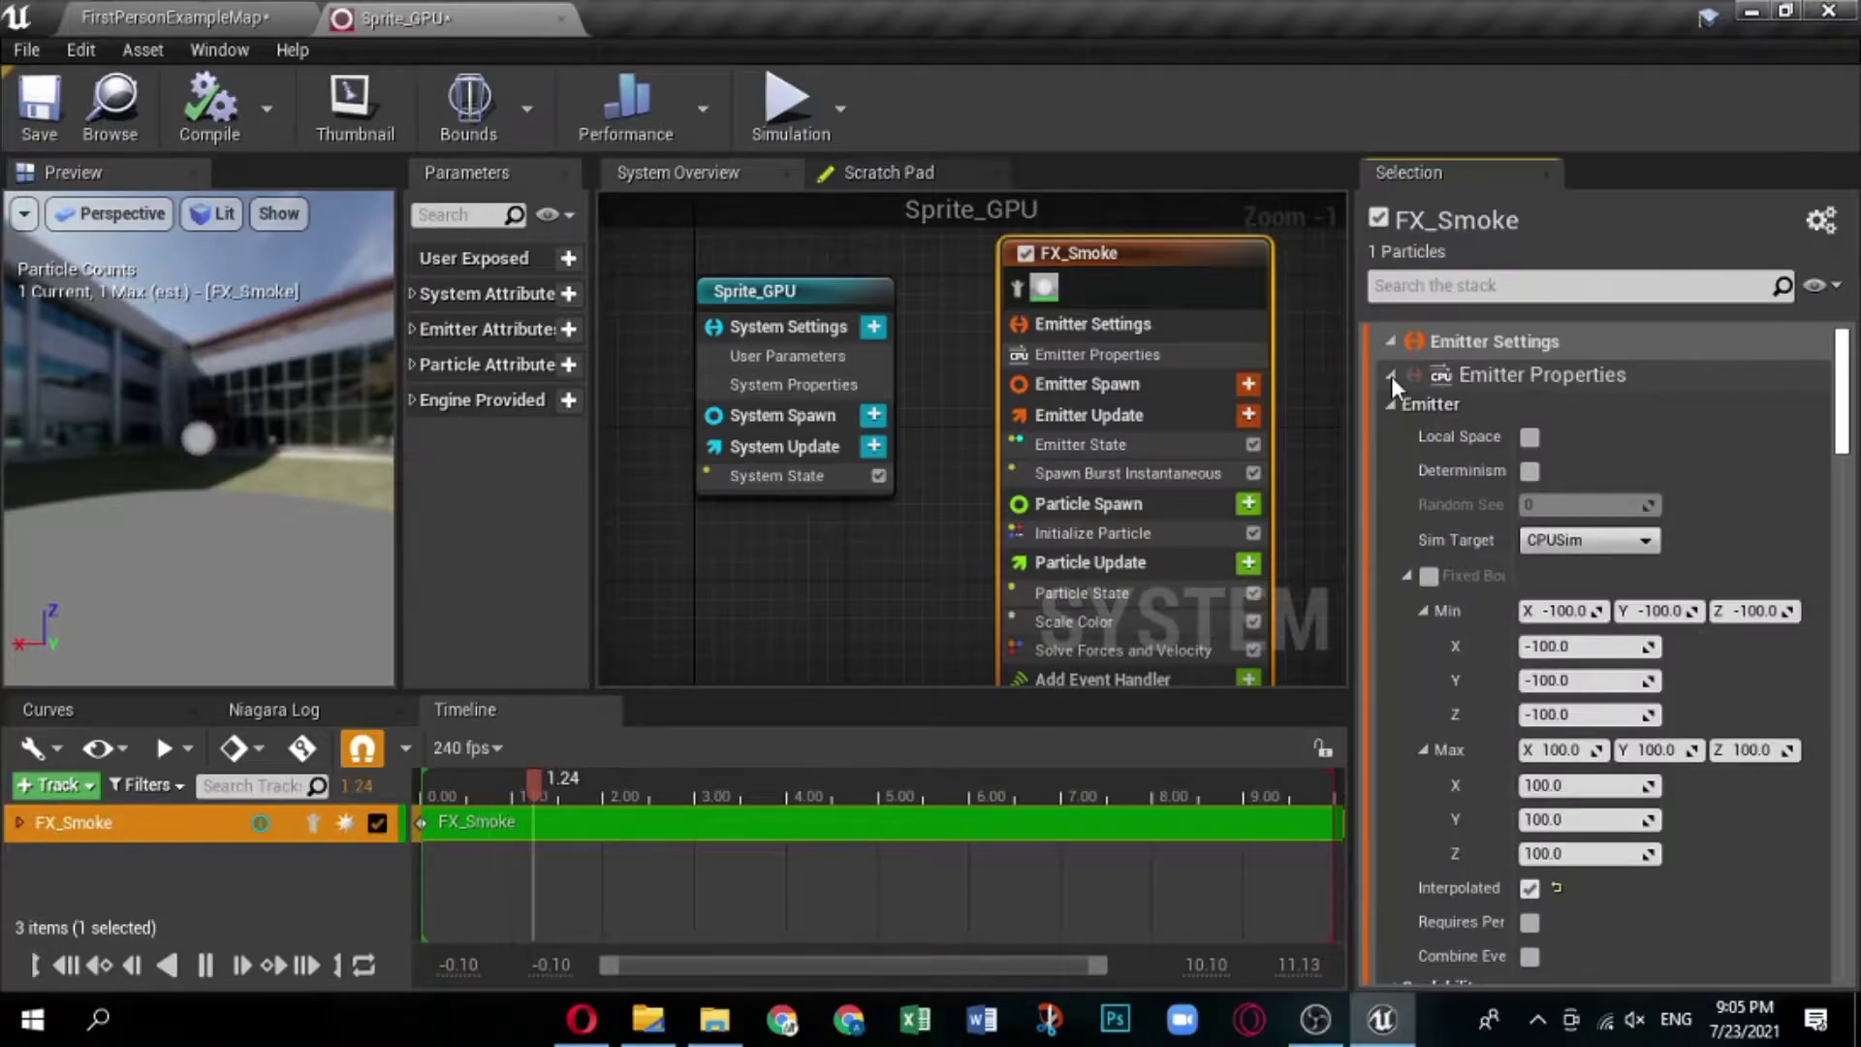
pyautogui.scroll(-4, 1750, 415)
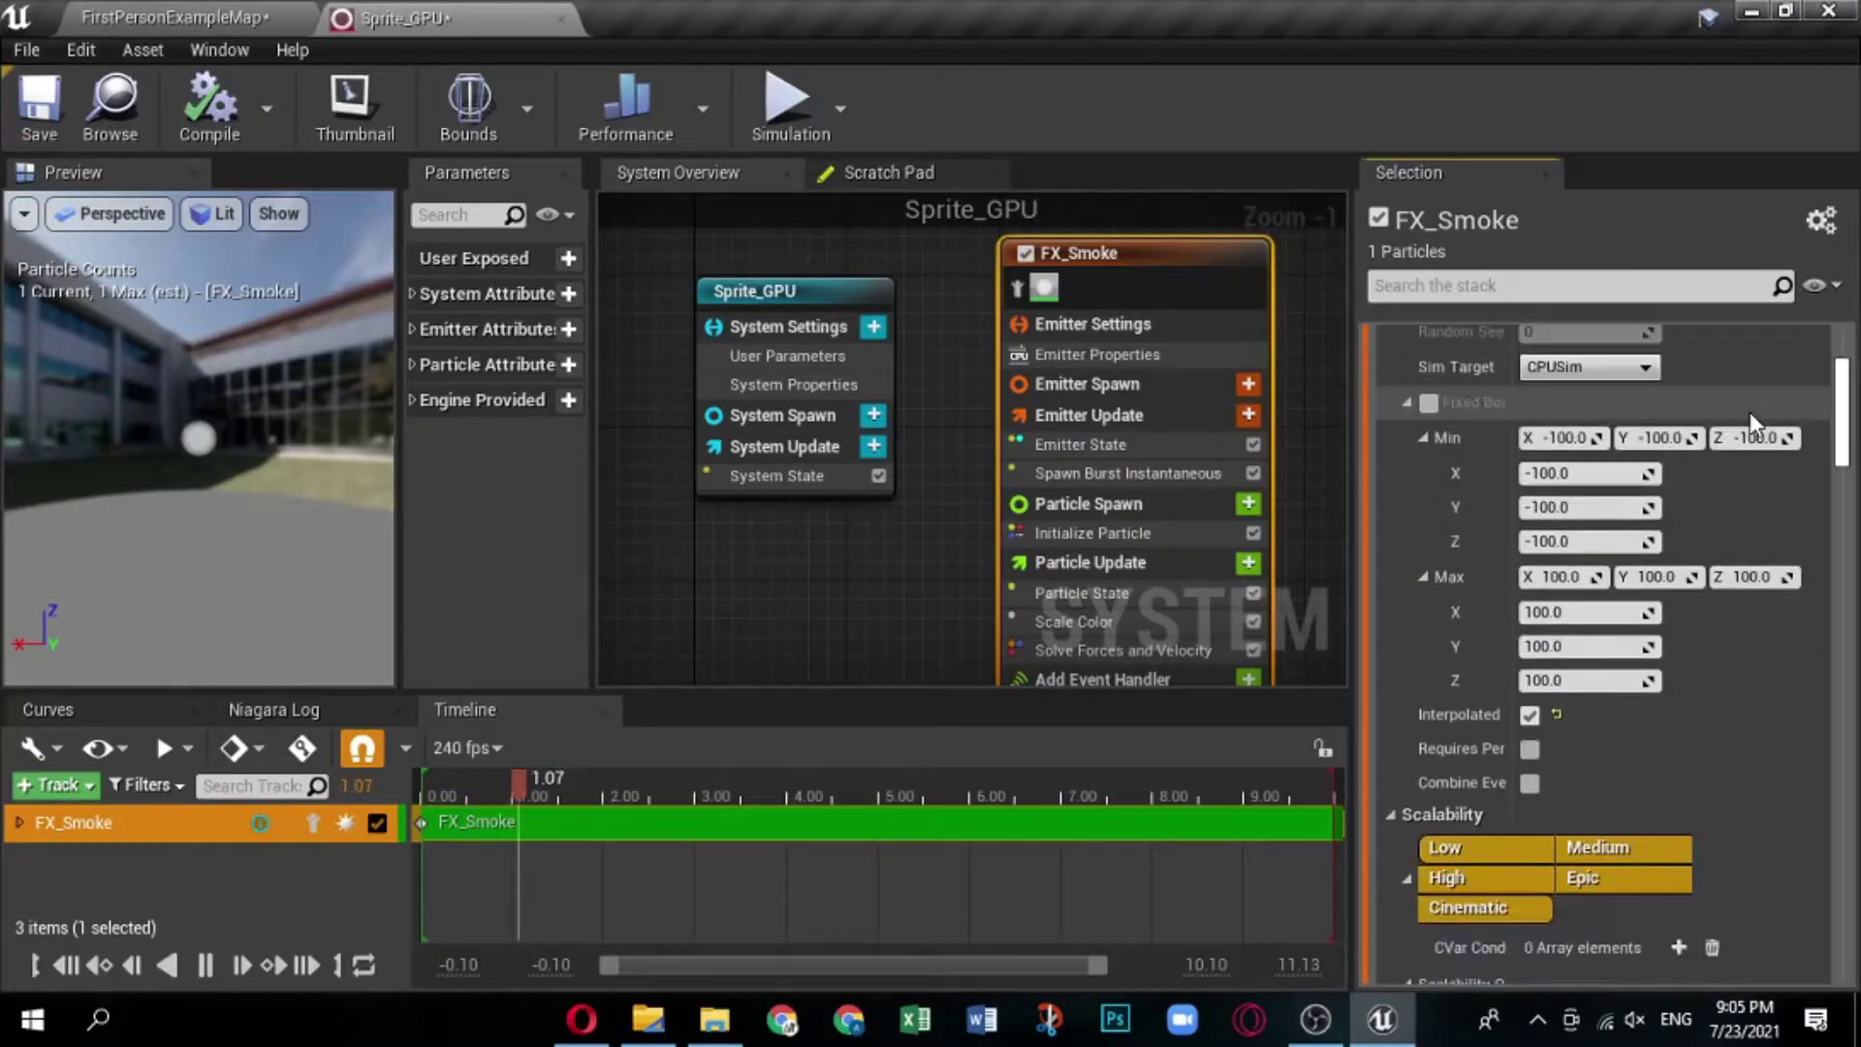
pyautogui.scroll(-4, 1748, 411)
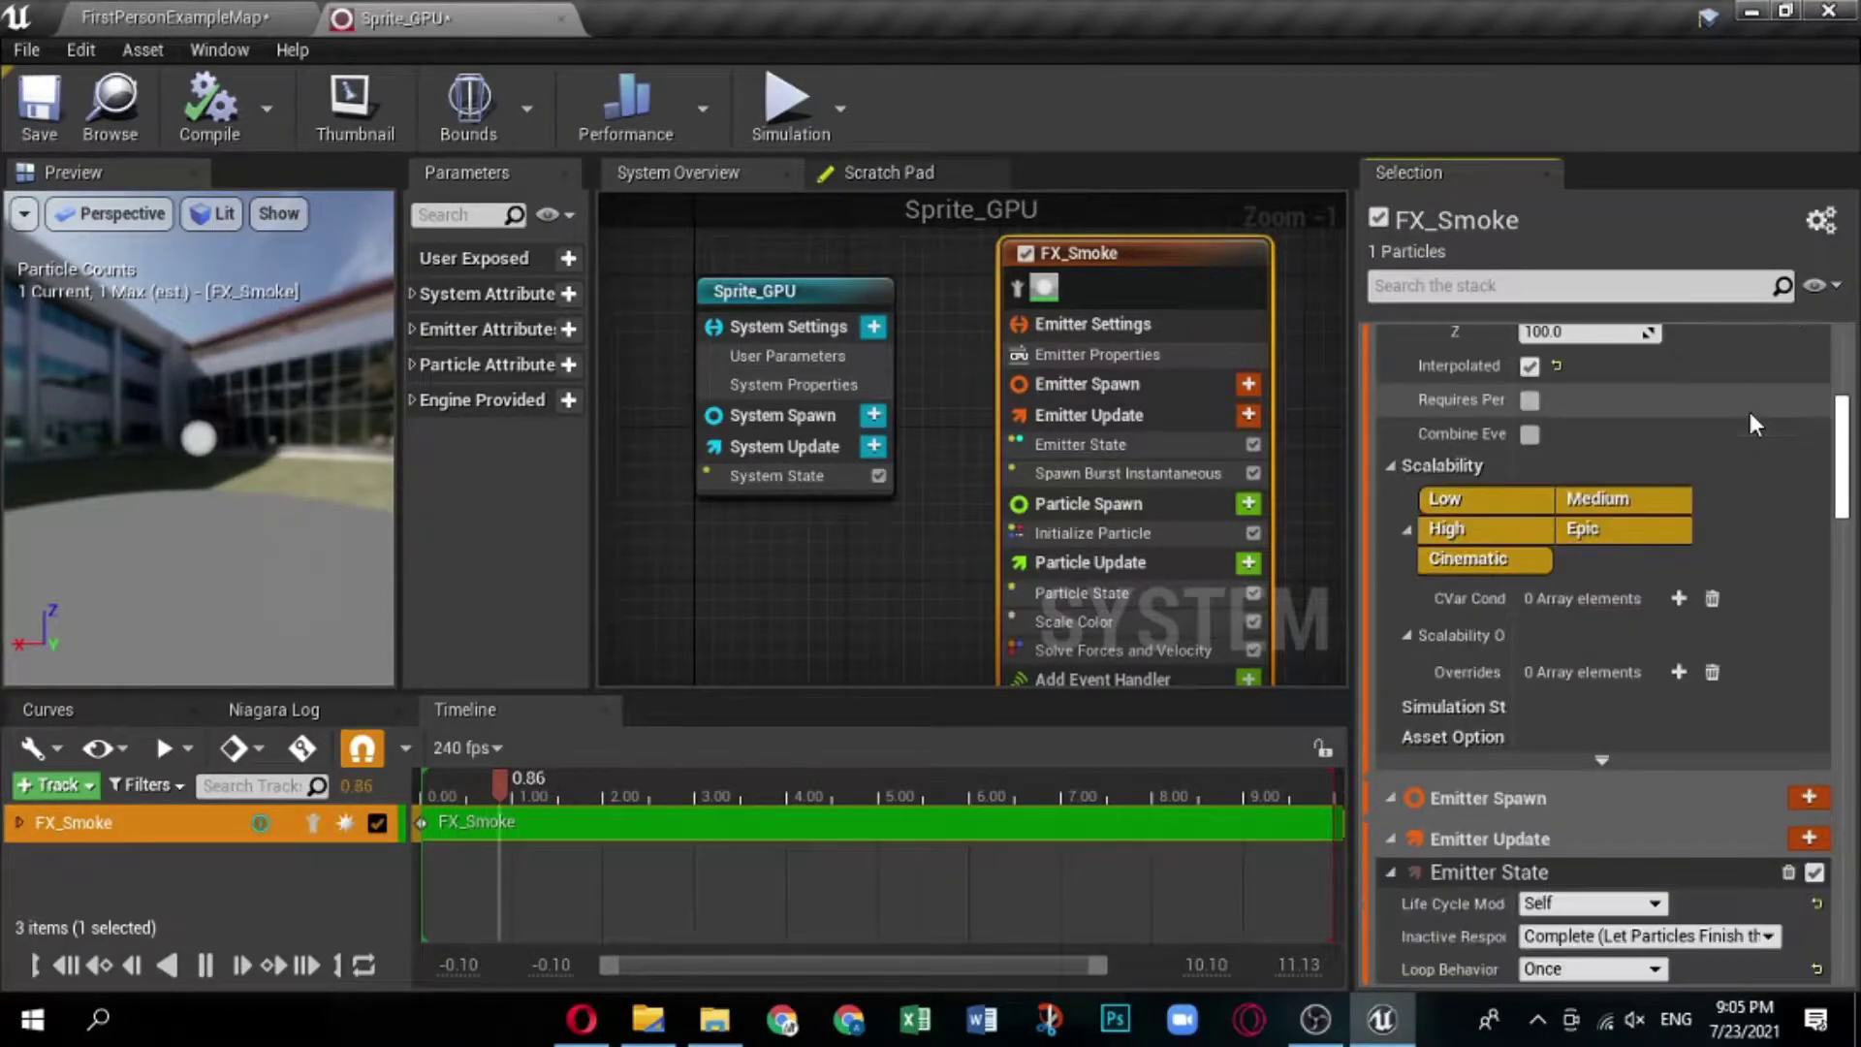
pyautogui.scroll(-3, 1748, 410)
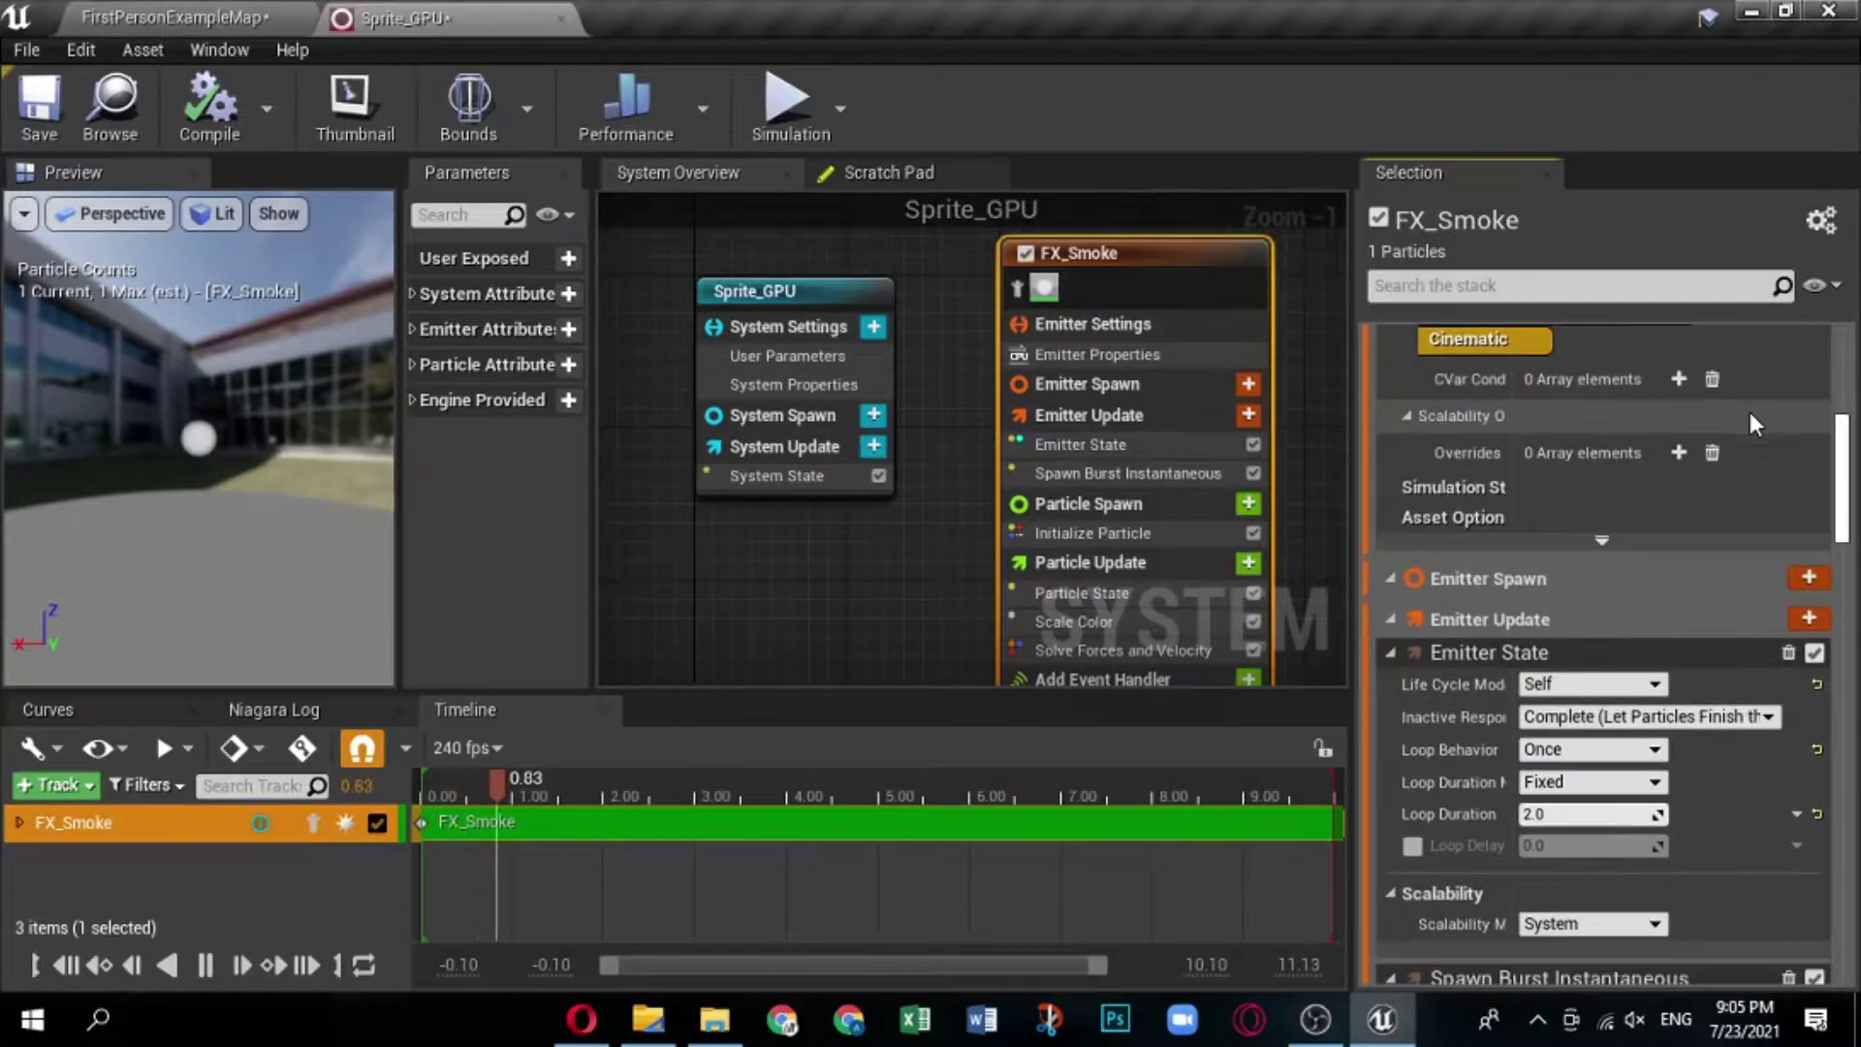
pyautogui.scroll(-2, 1743, 422)
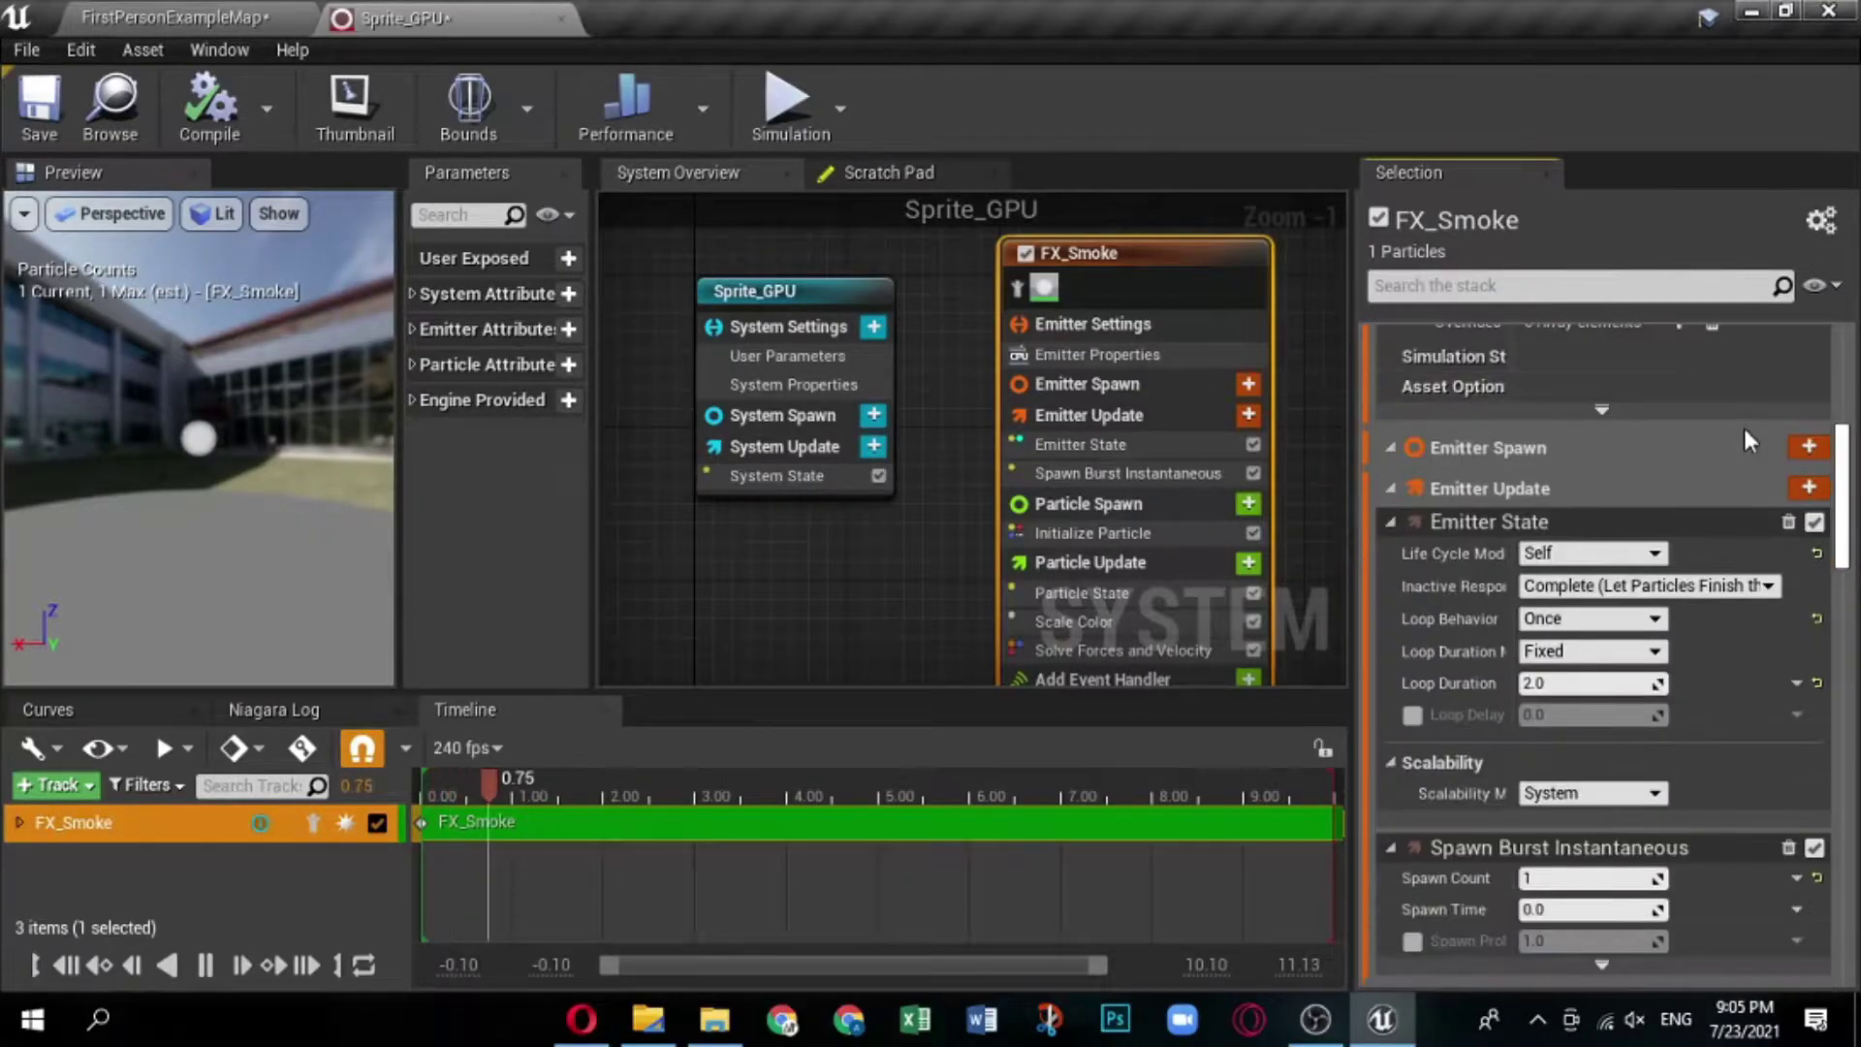
pyautogui.scroll(-1, 1742, 429)
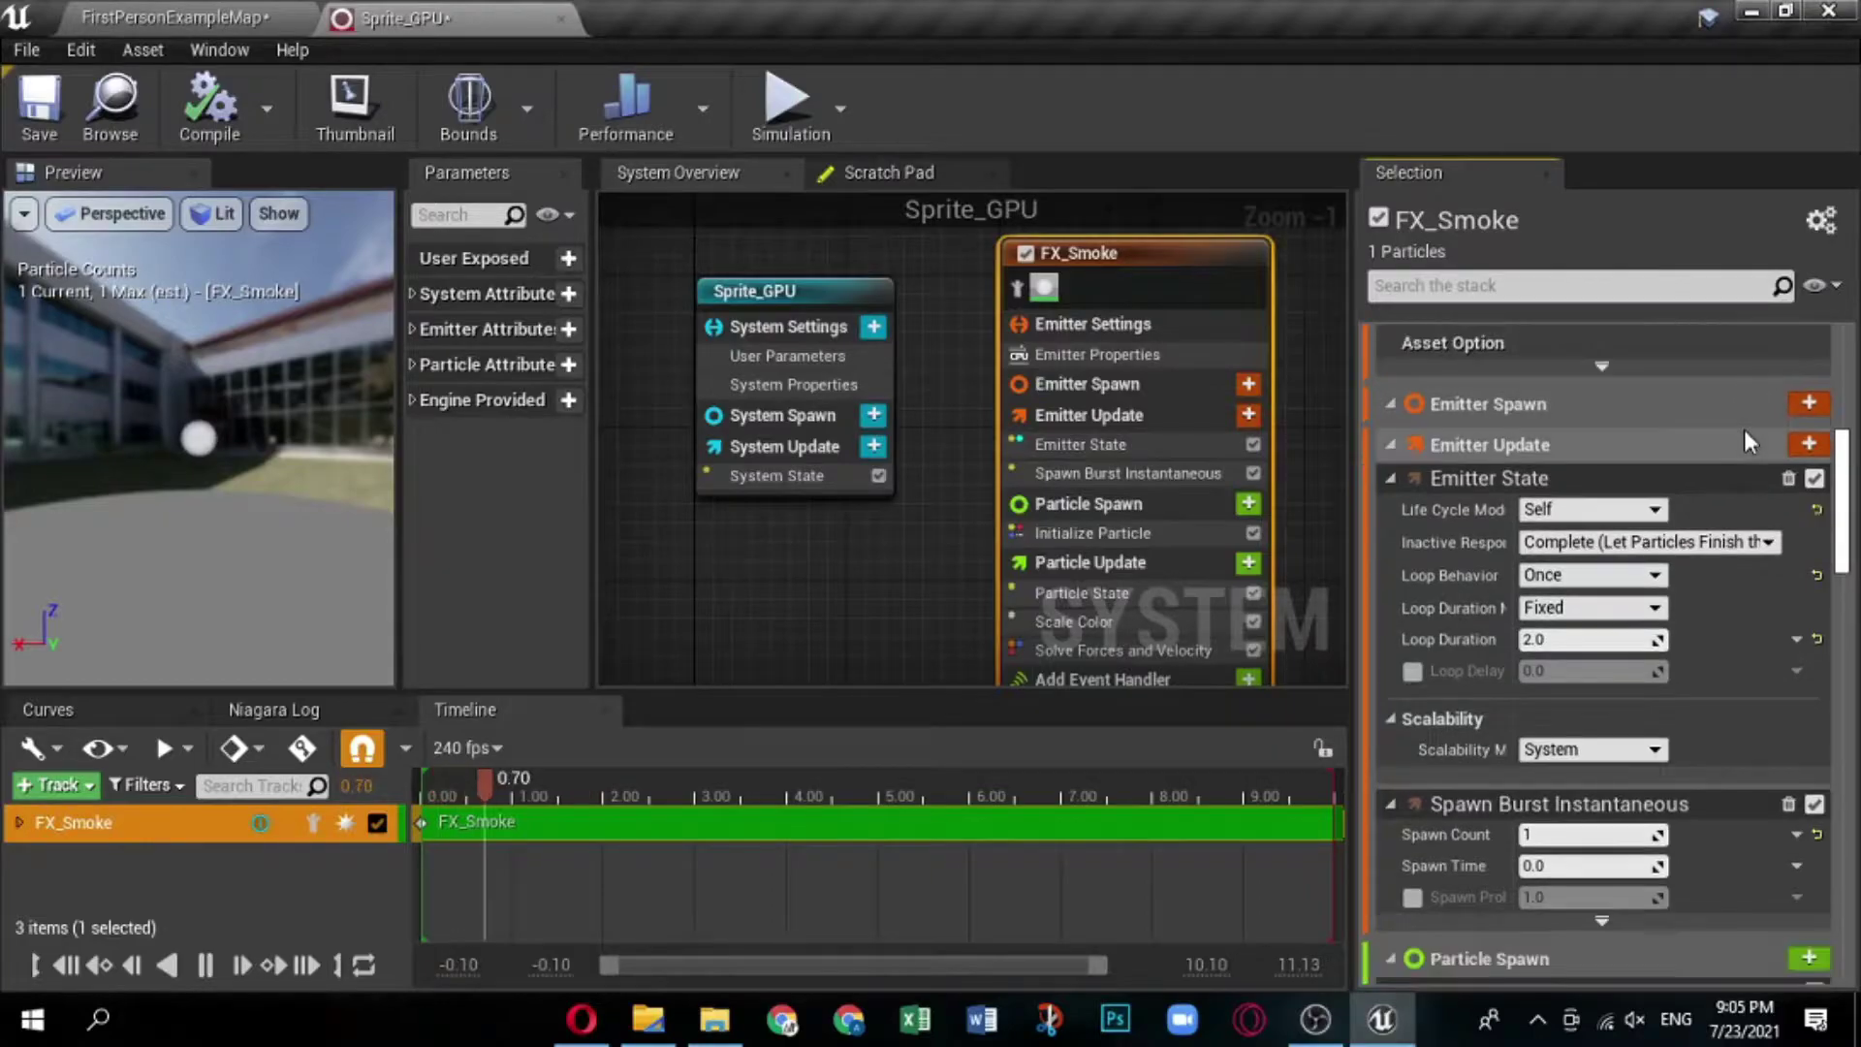
pyautogui.click(1635, 765)
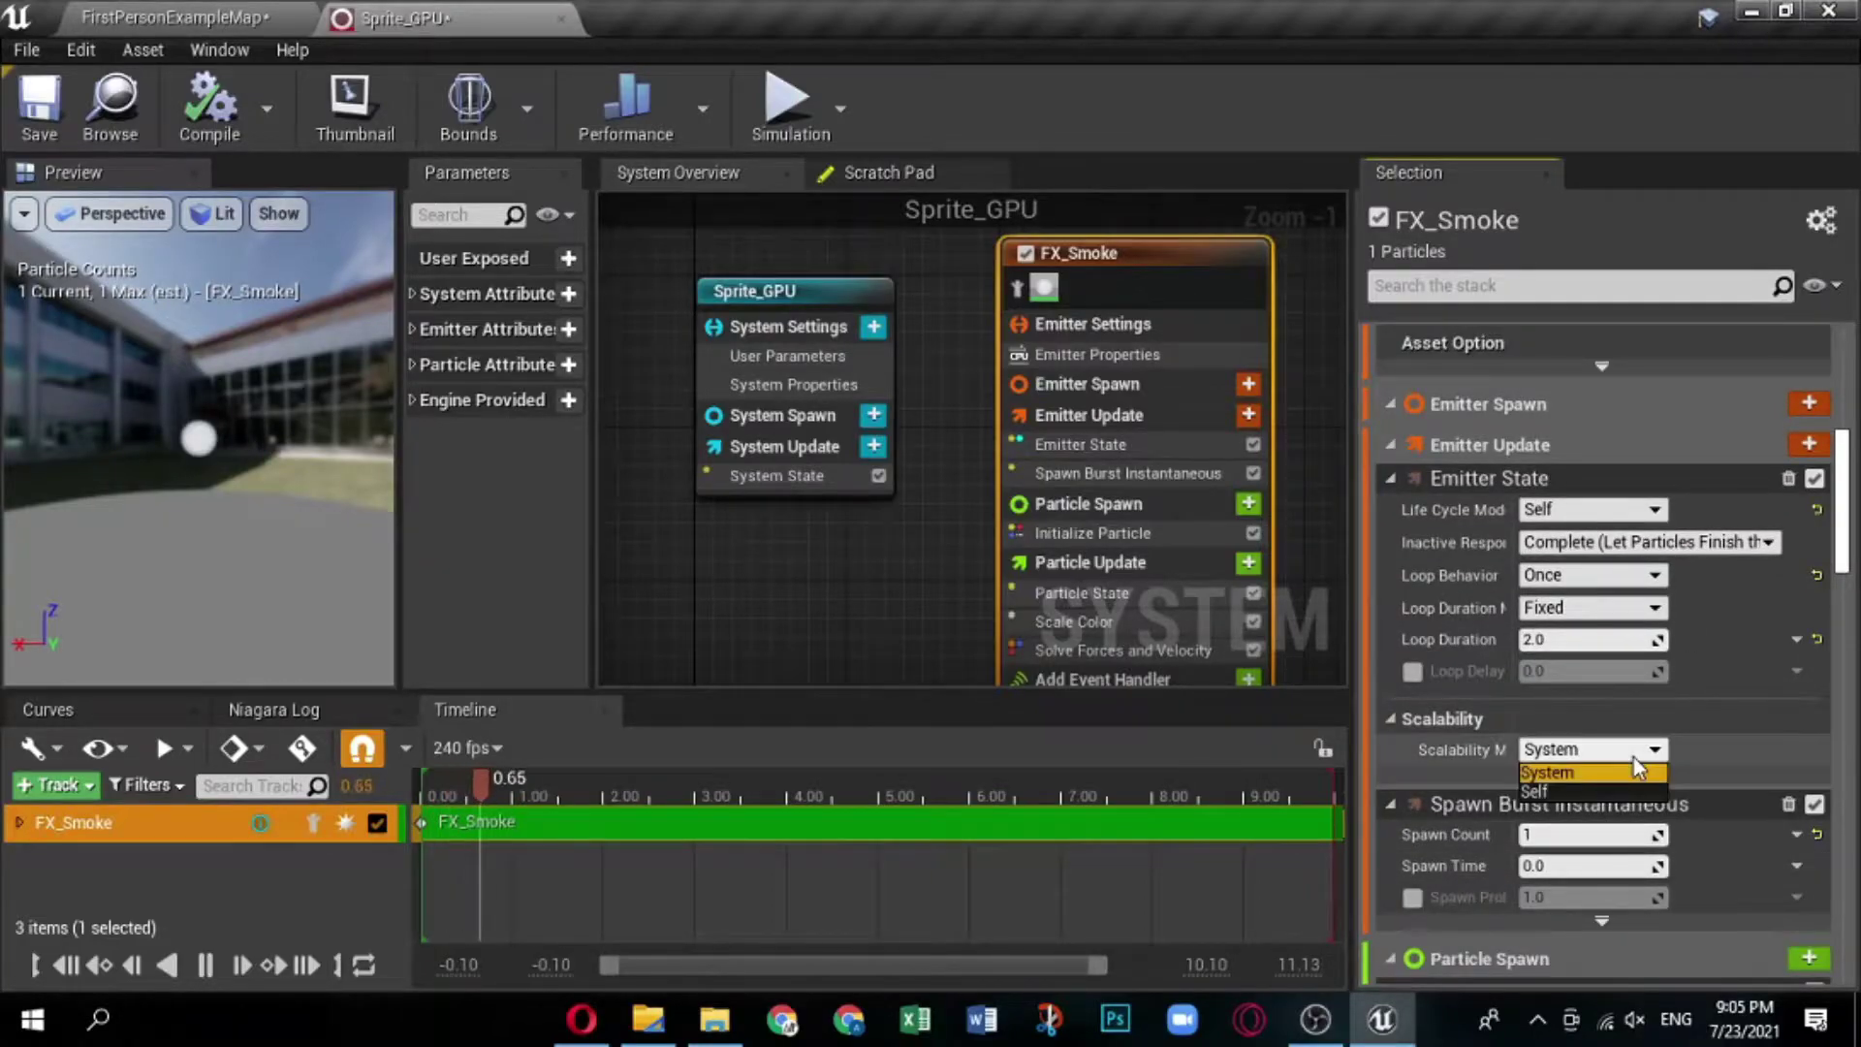
pyautogui.click(1779, 708)
pyautogui.scroll(-8, 1765, 698)
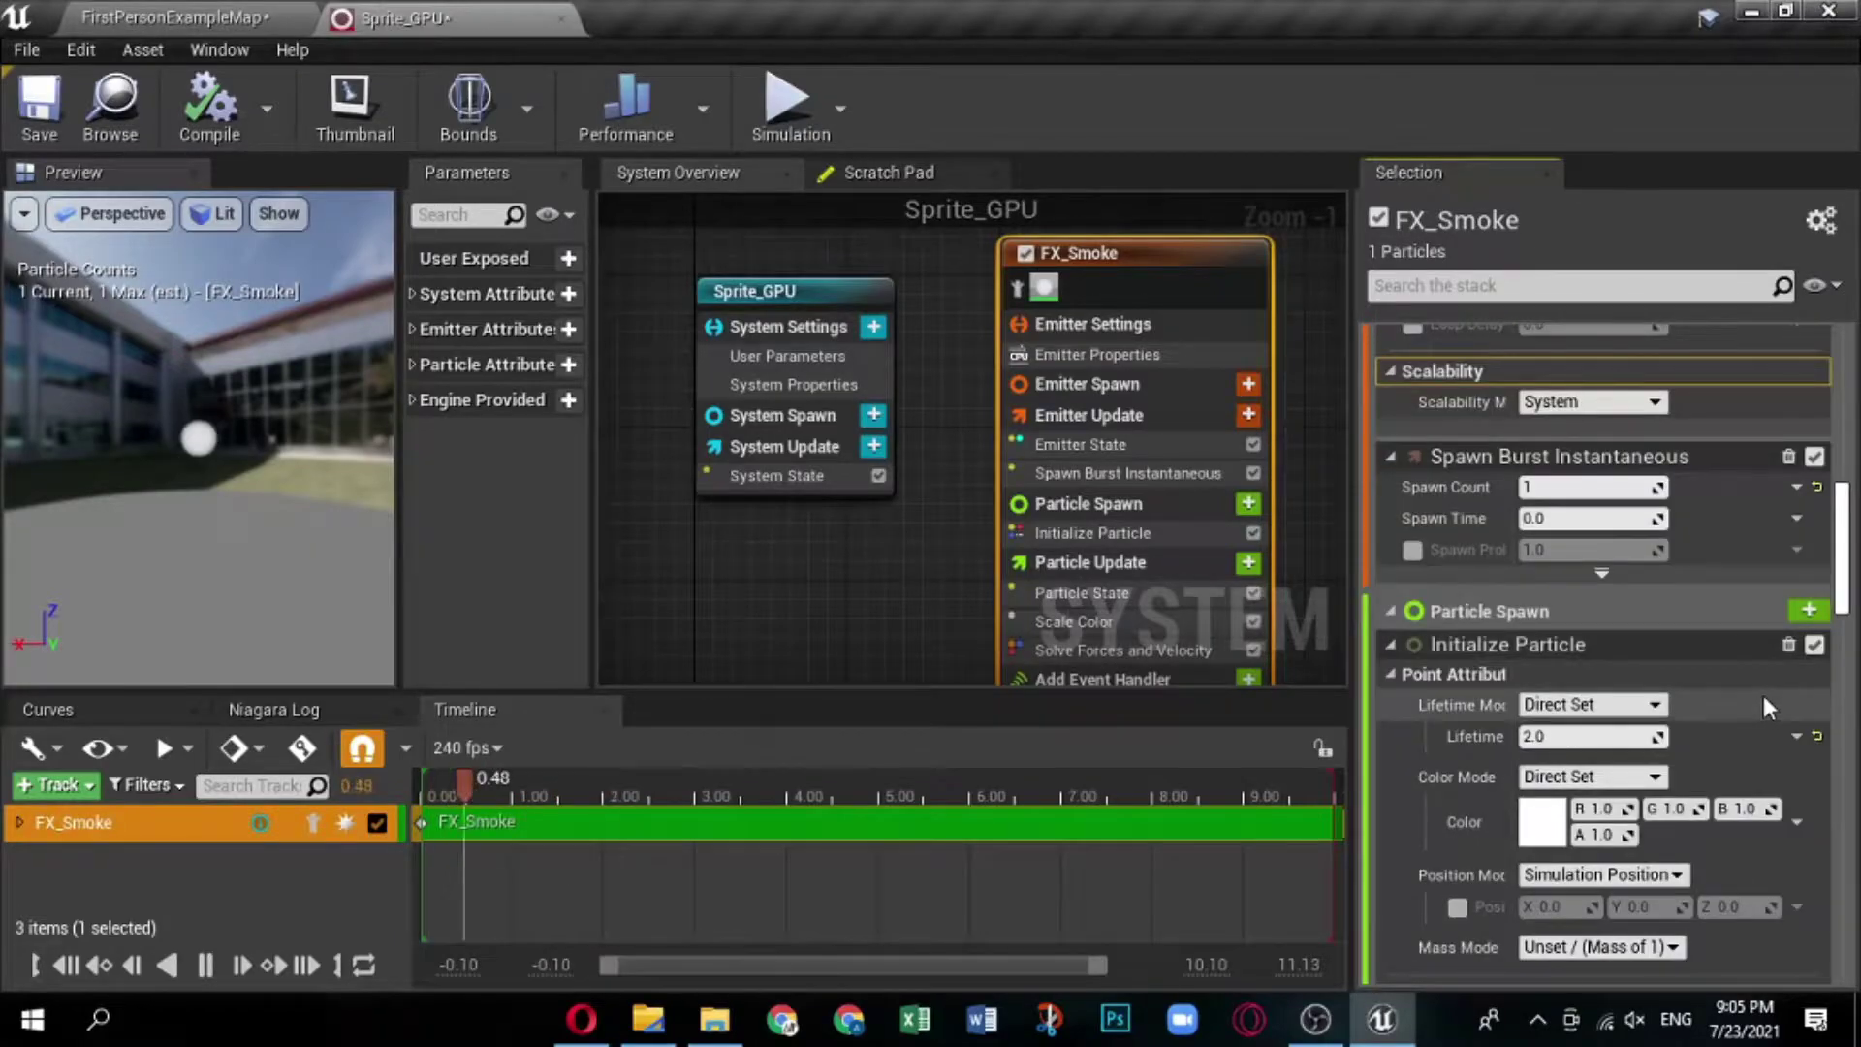
pyautogui.scroll(15, 1736, 688)
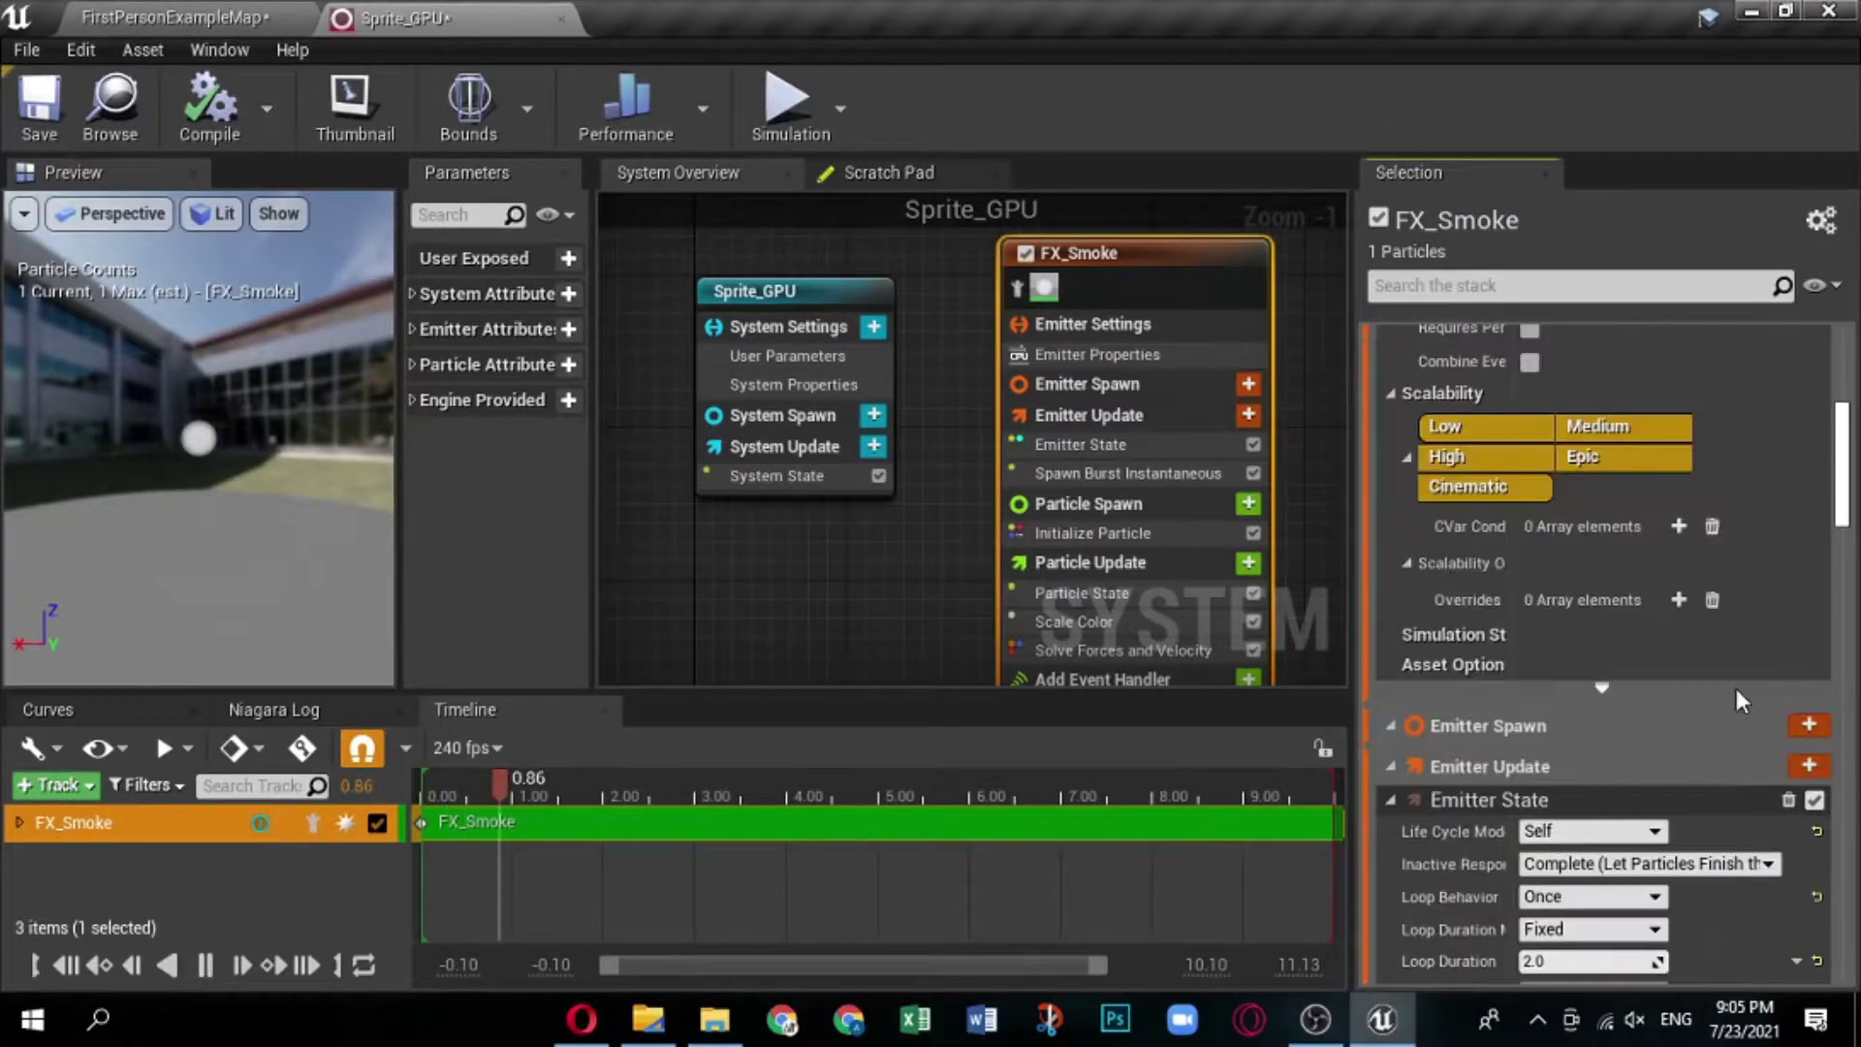
pyautogui.scroll(5, 1735, 684)
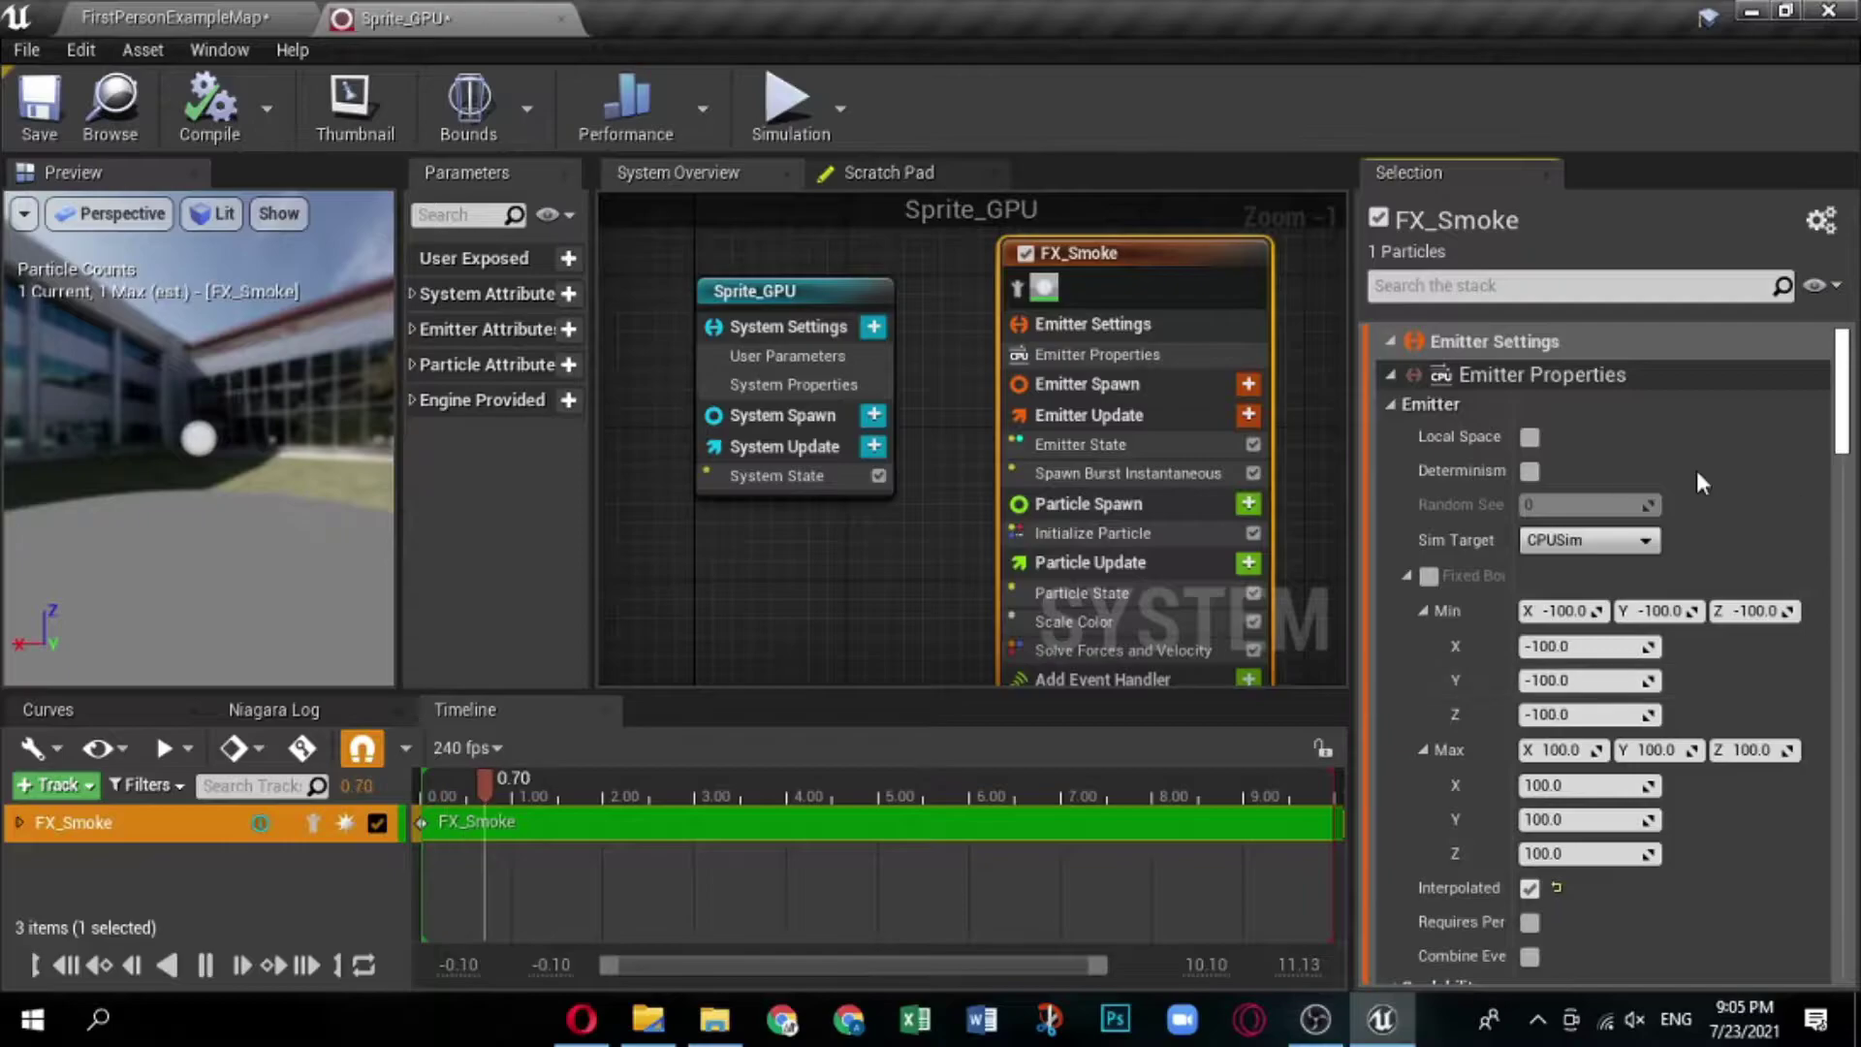
# Set FX_Smoke's Sim Target to GPUCompute Sim and enable Fixed Bounds.
pyautogui.click(1645, 540)
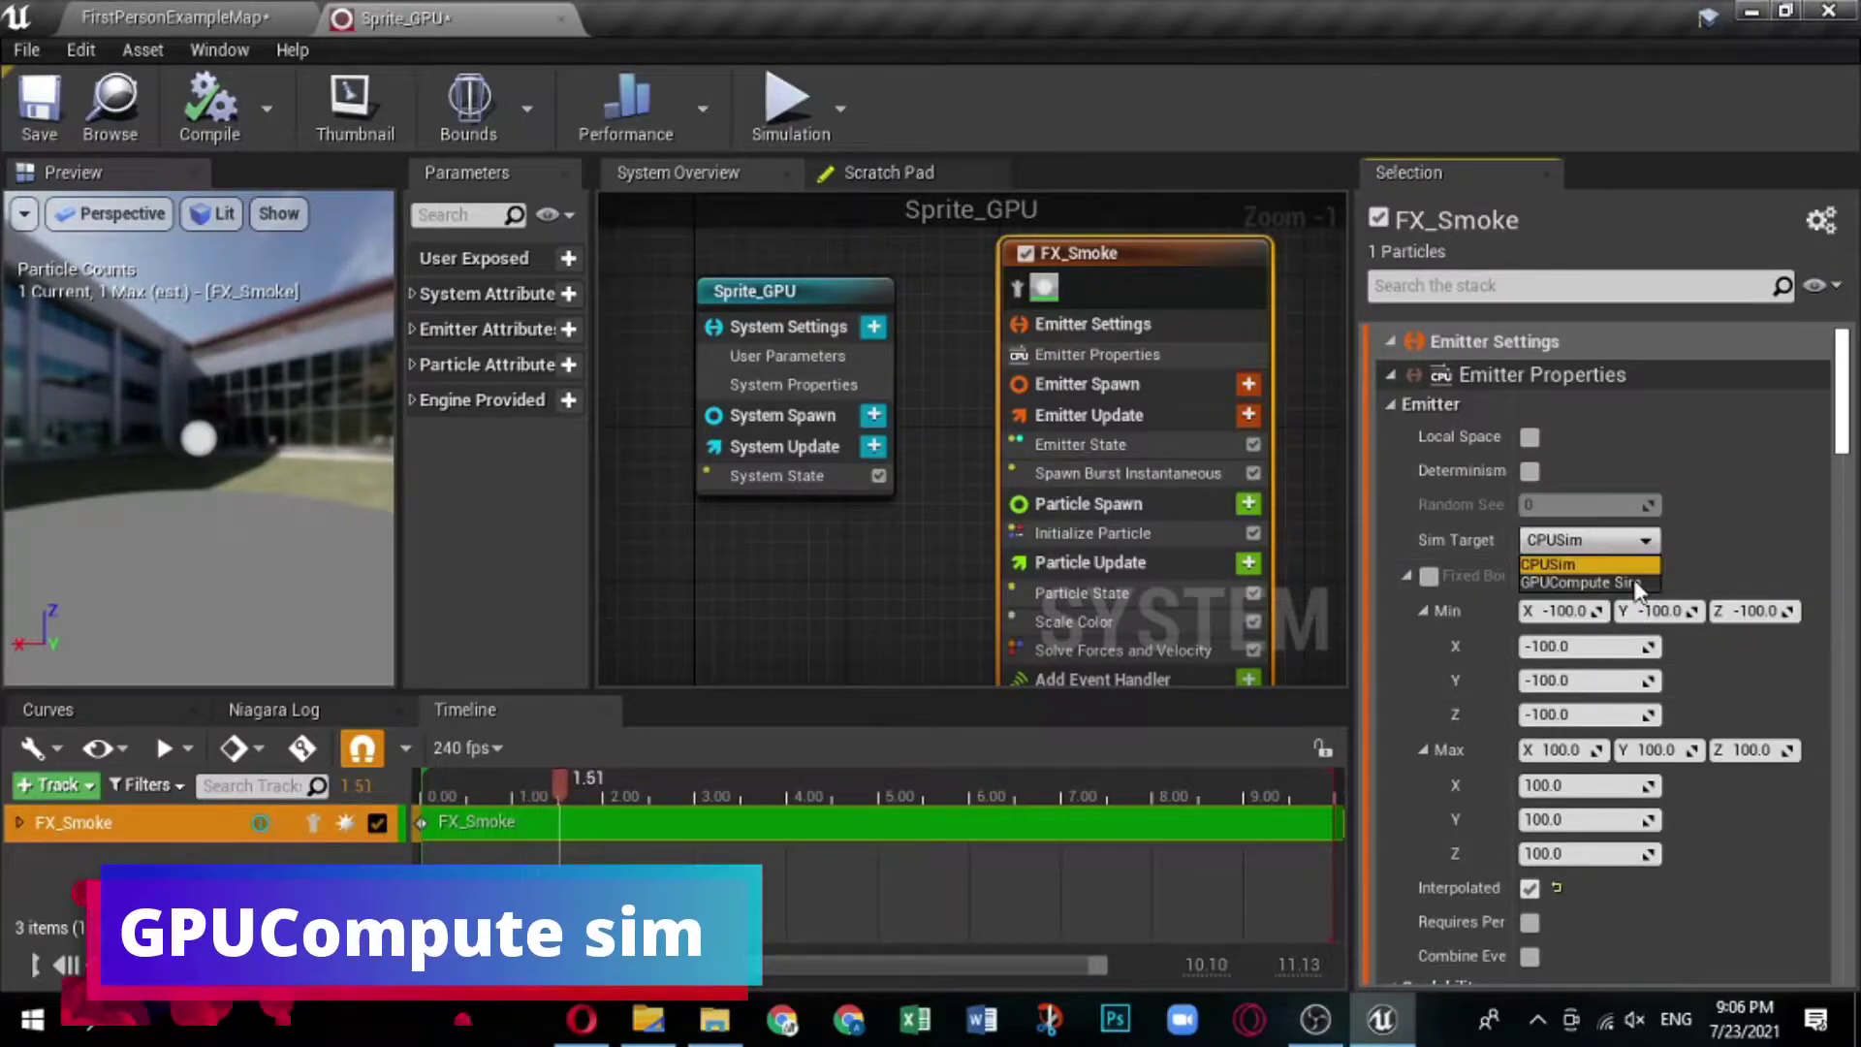
pyautogui.click(1636, 583)
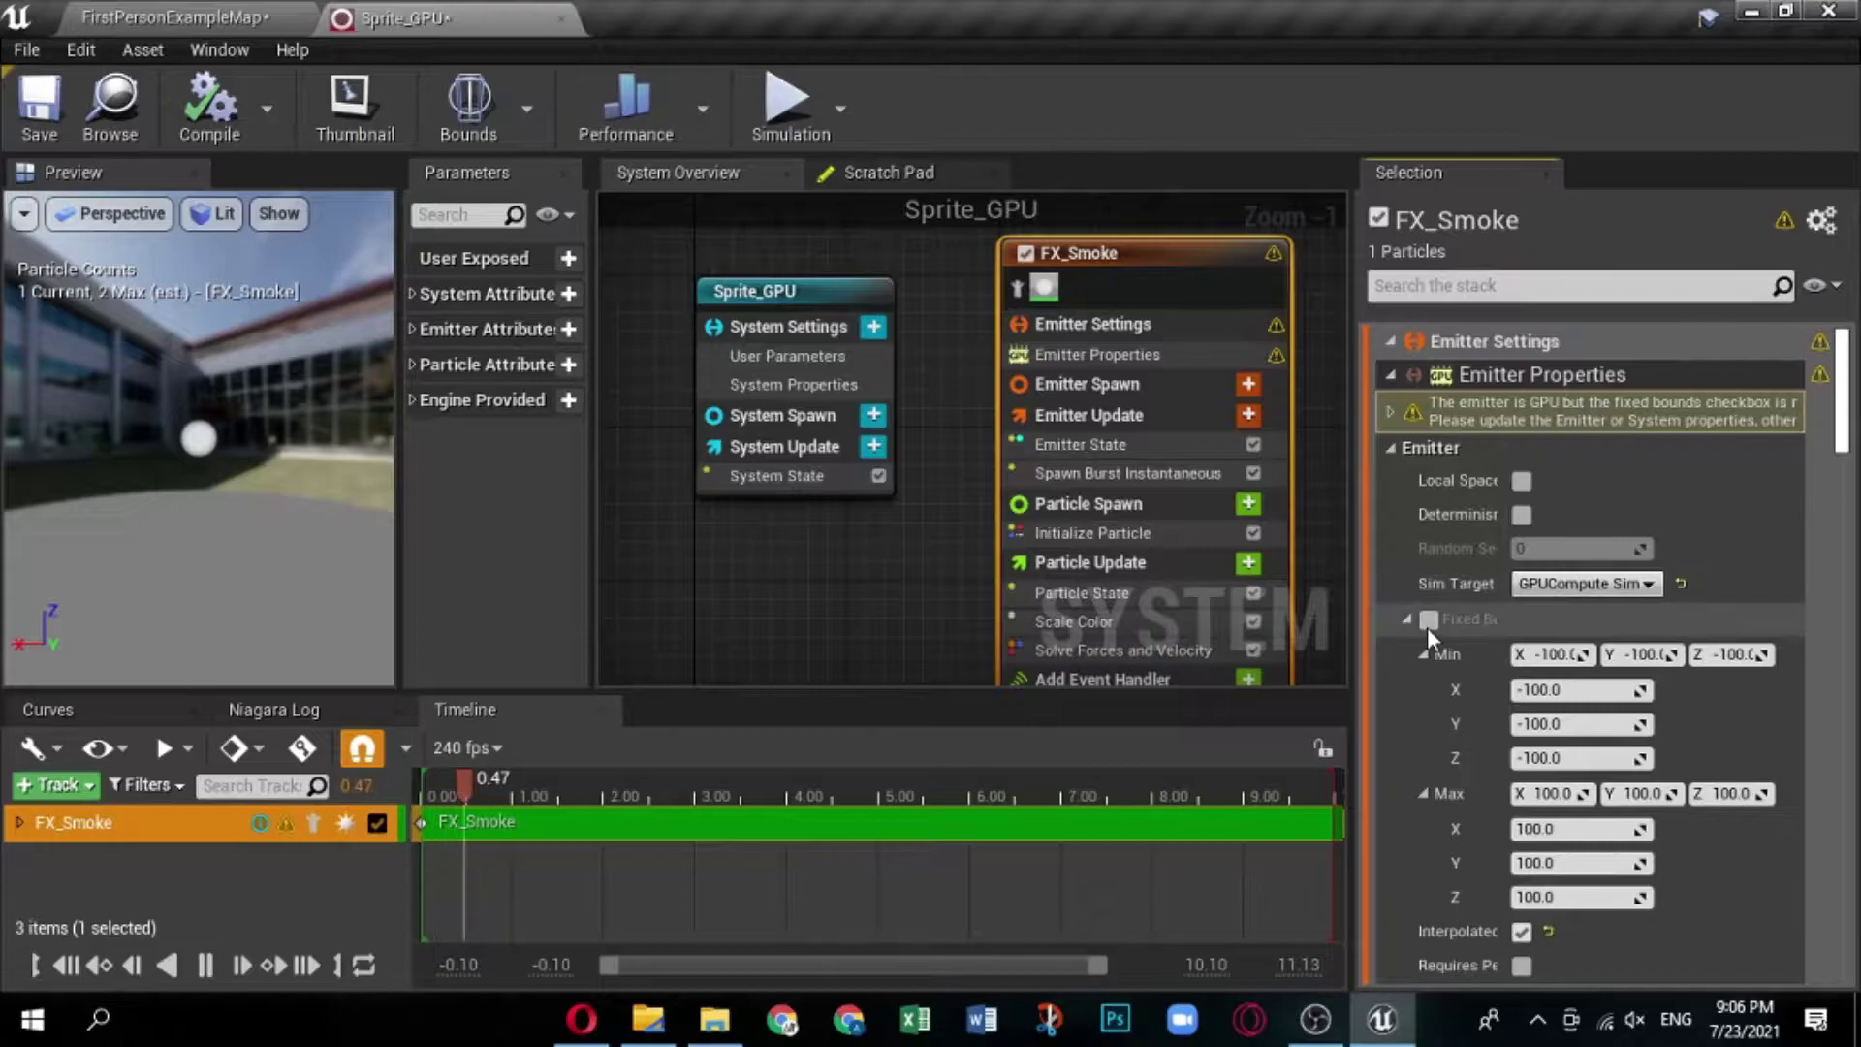
pyautogui.click(1429, 620)
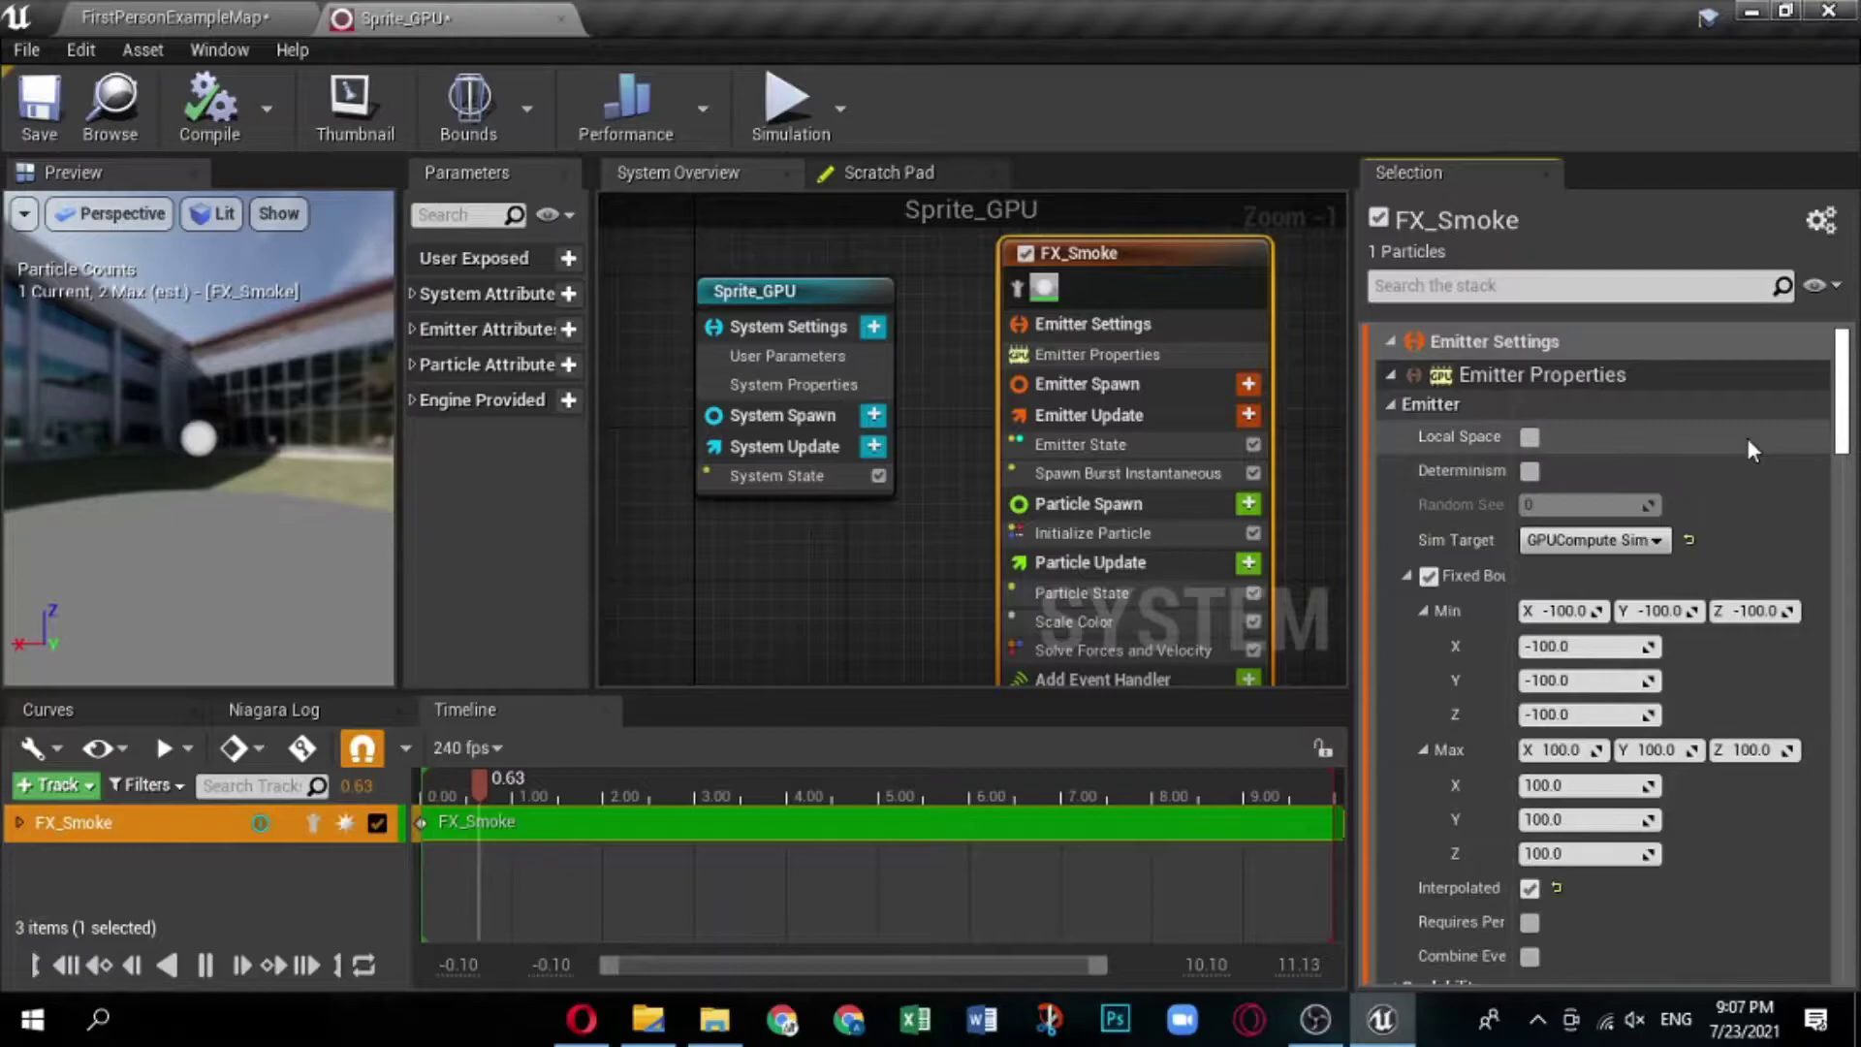
pyautogui.scroll(-3, 1746, 438)
pyautogui.scroll(-6, 1747, 438)
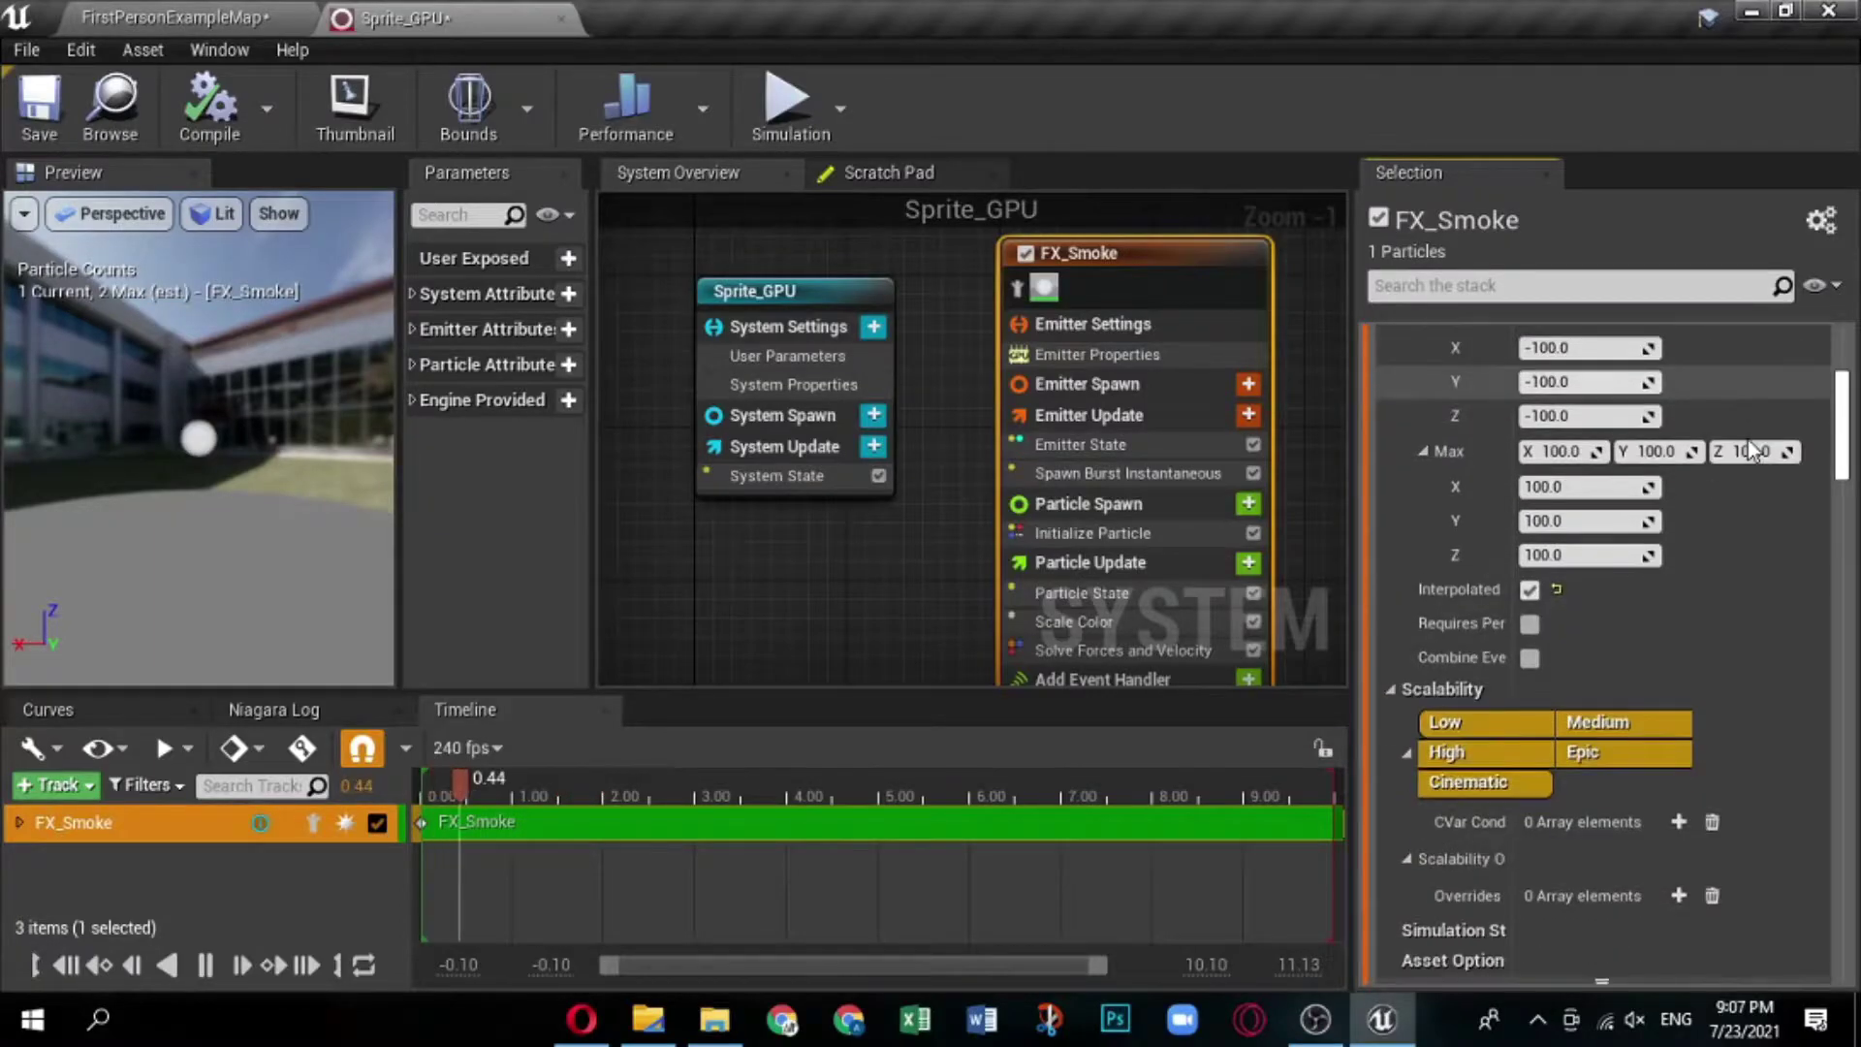
pyautogui.scroll(-2, 1746, 438)
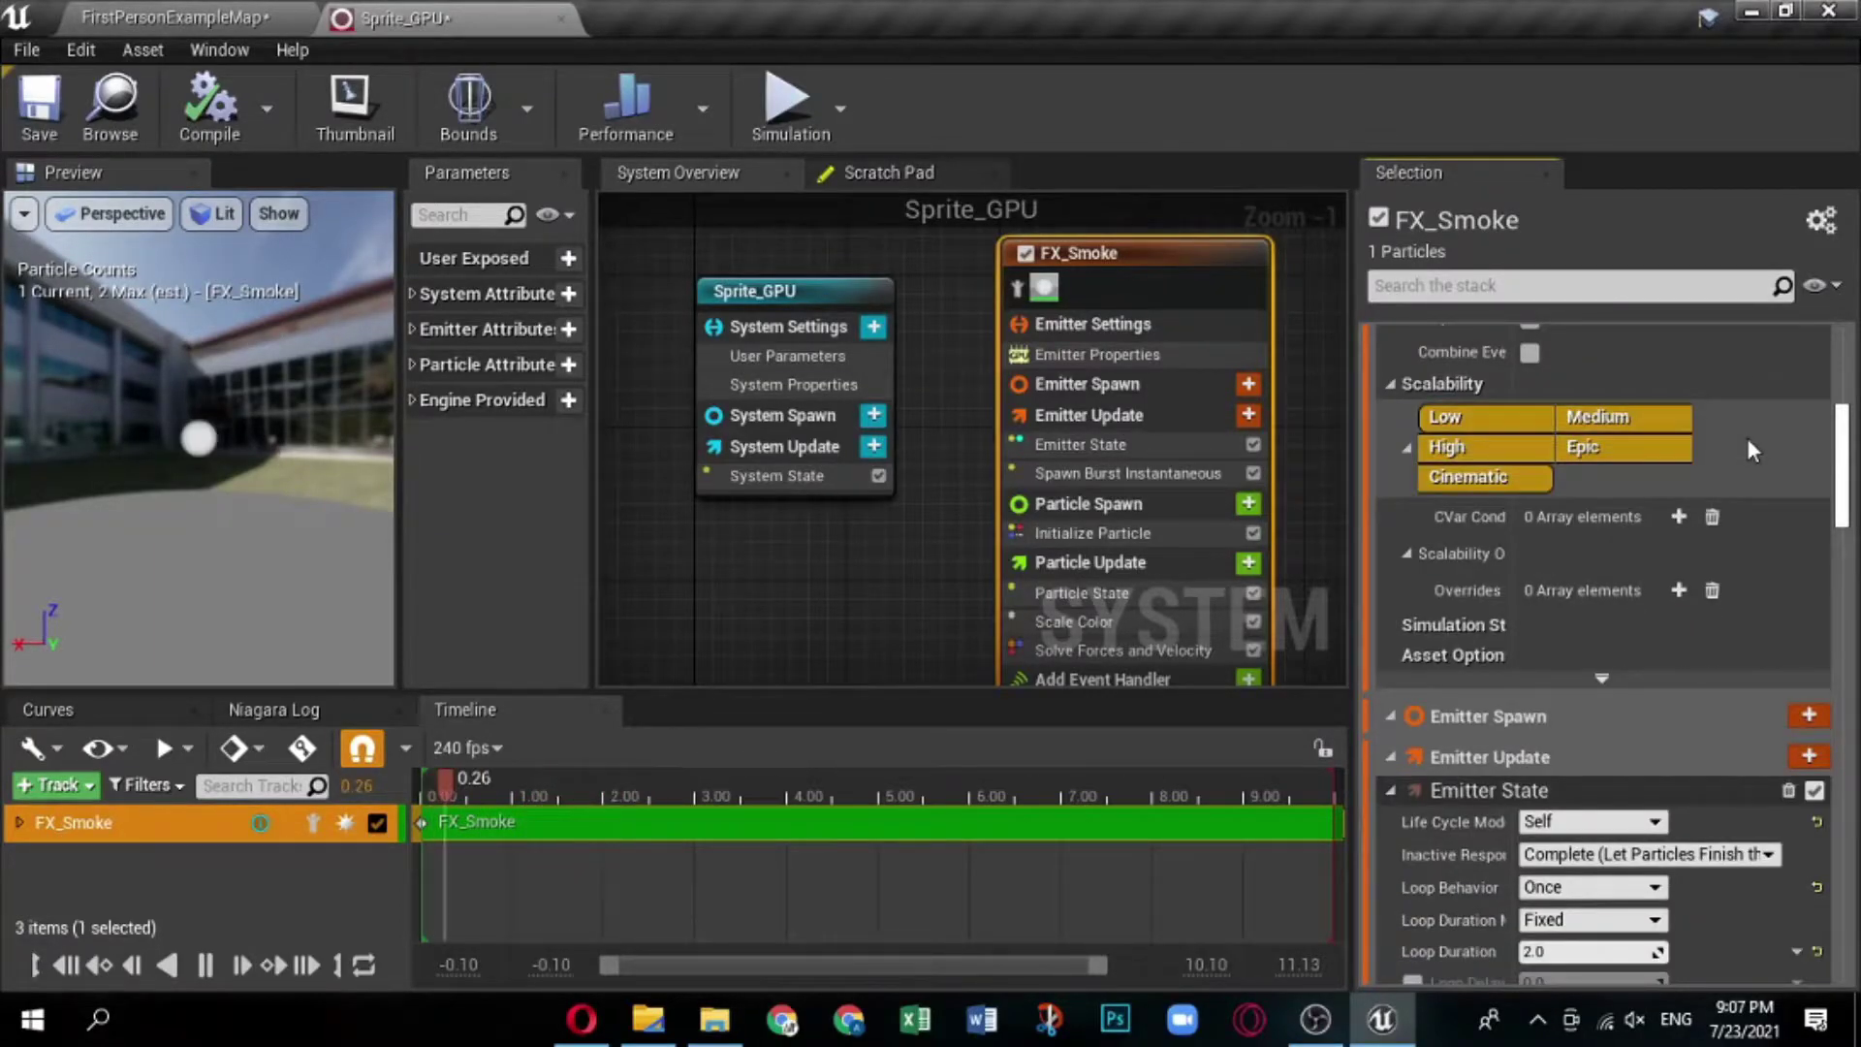
pyautogui.scroll(-1, 1747, 438)
pyautogui.scroll(-2, 1746, 438)
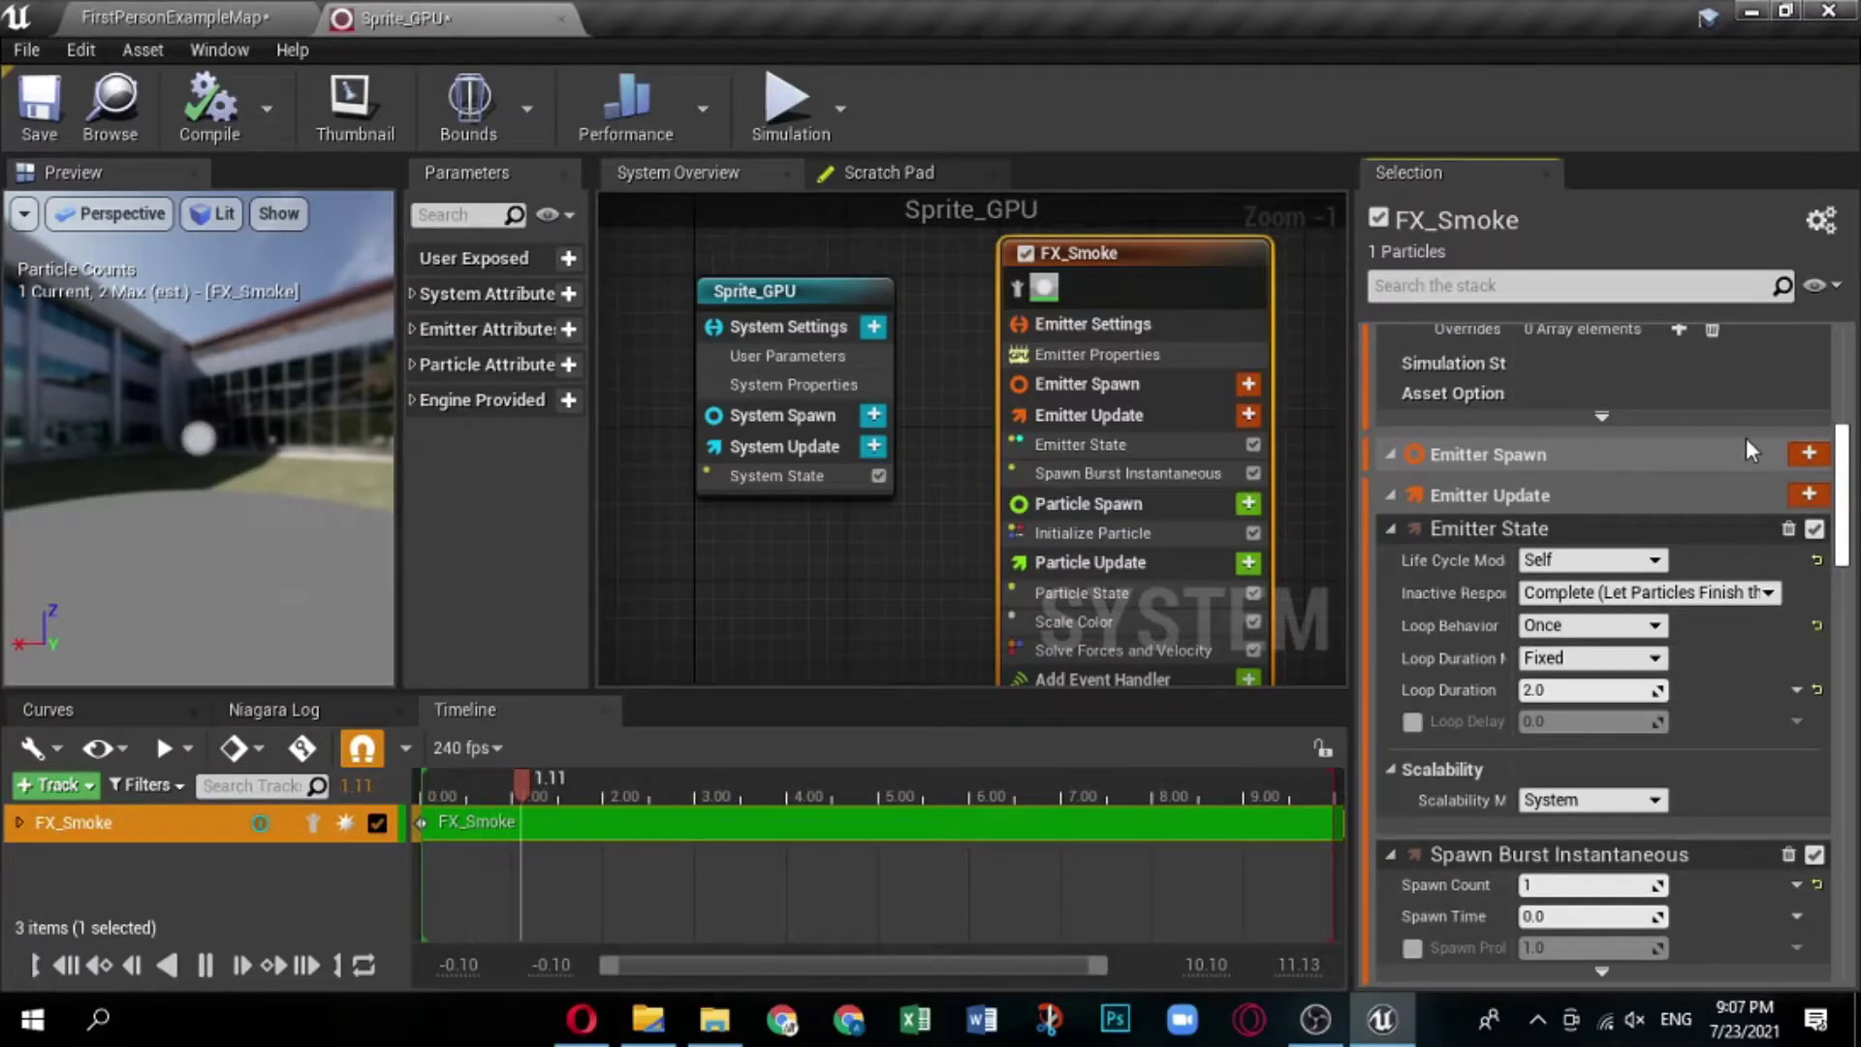
# Change Emitter State's Life Cycle Mode from Self to System, leaving Inactive Response unchanged.
pyautogui.moveTo(1513, 584); pyautogui.dragTo(1540, 584)
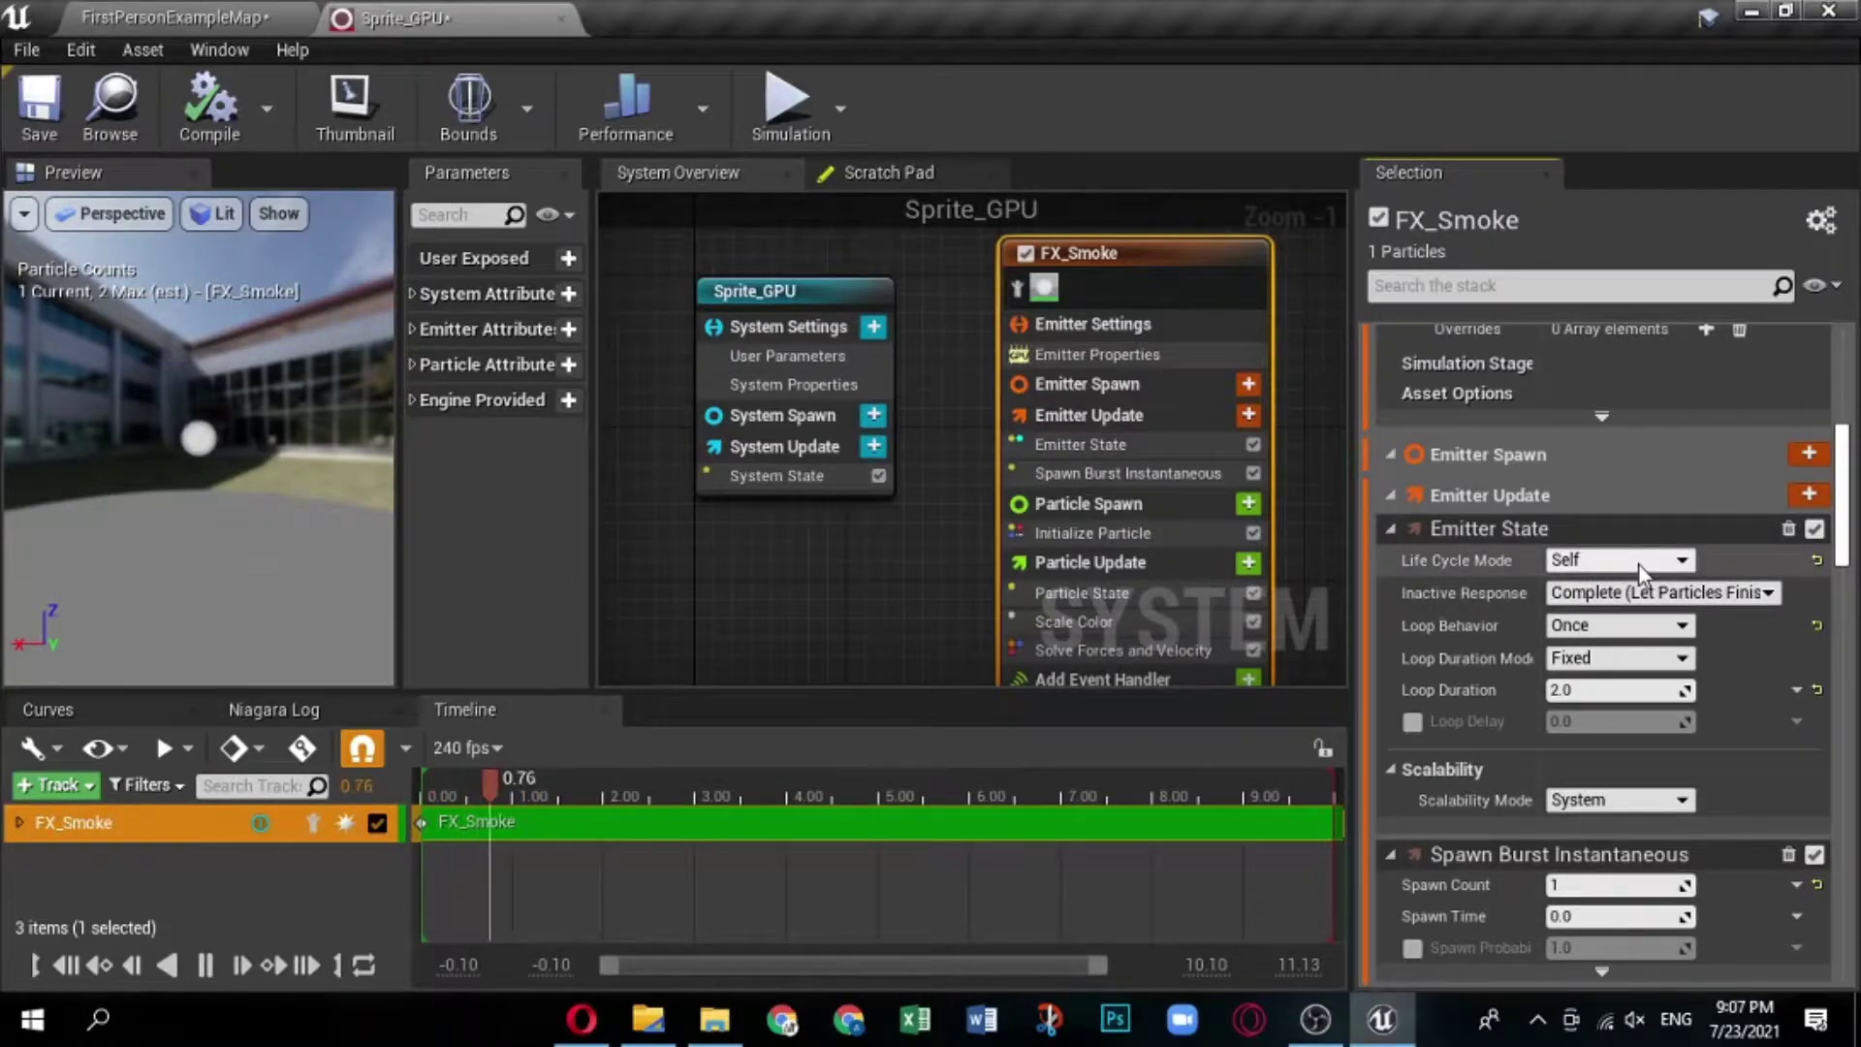
pyautogui.click(1714, 593)
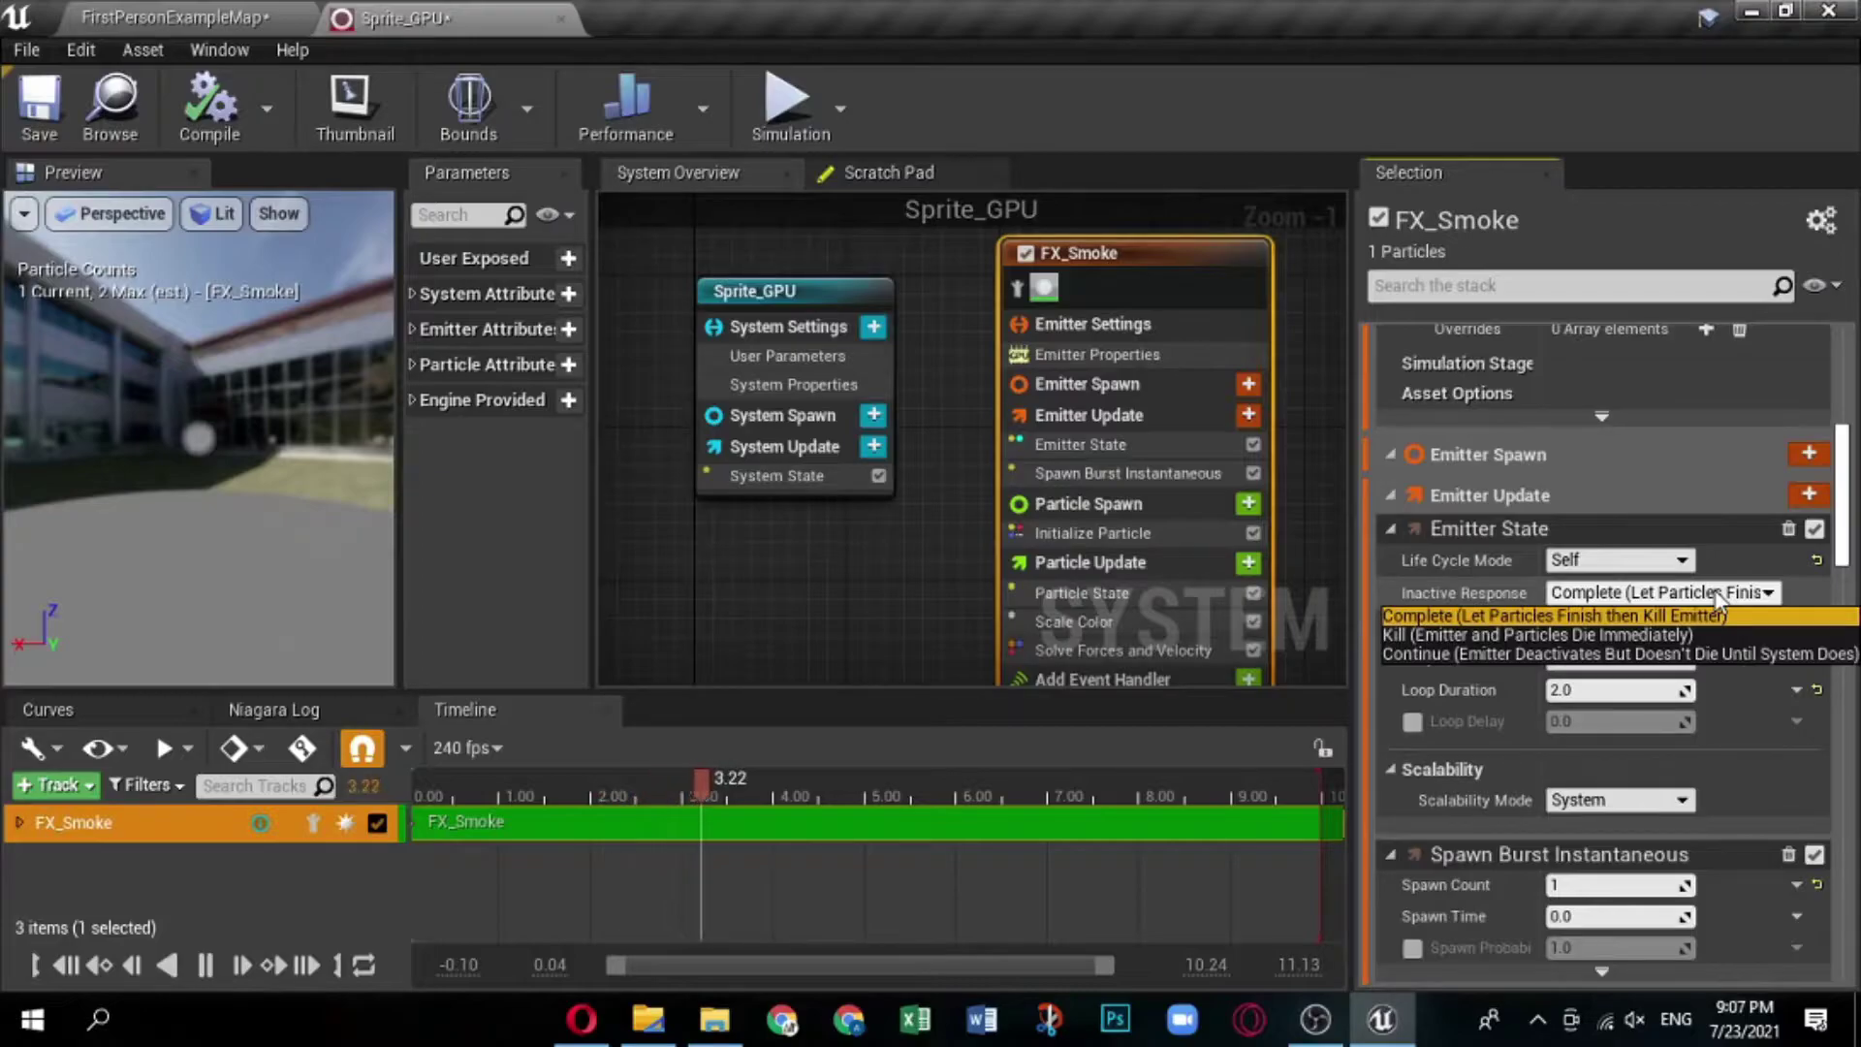
pyautogui.click(1715, 593)
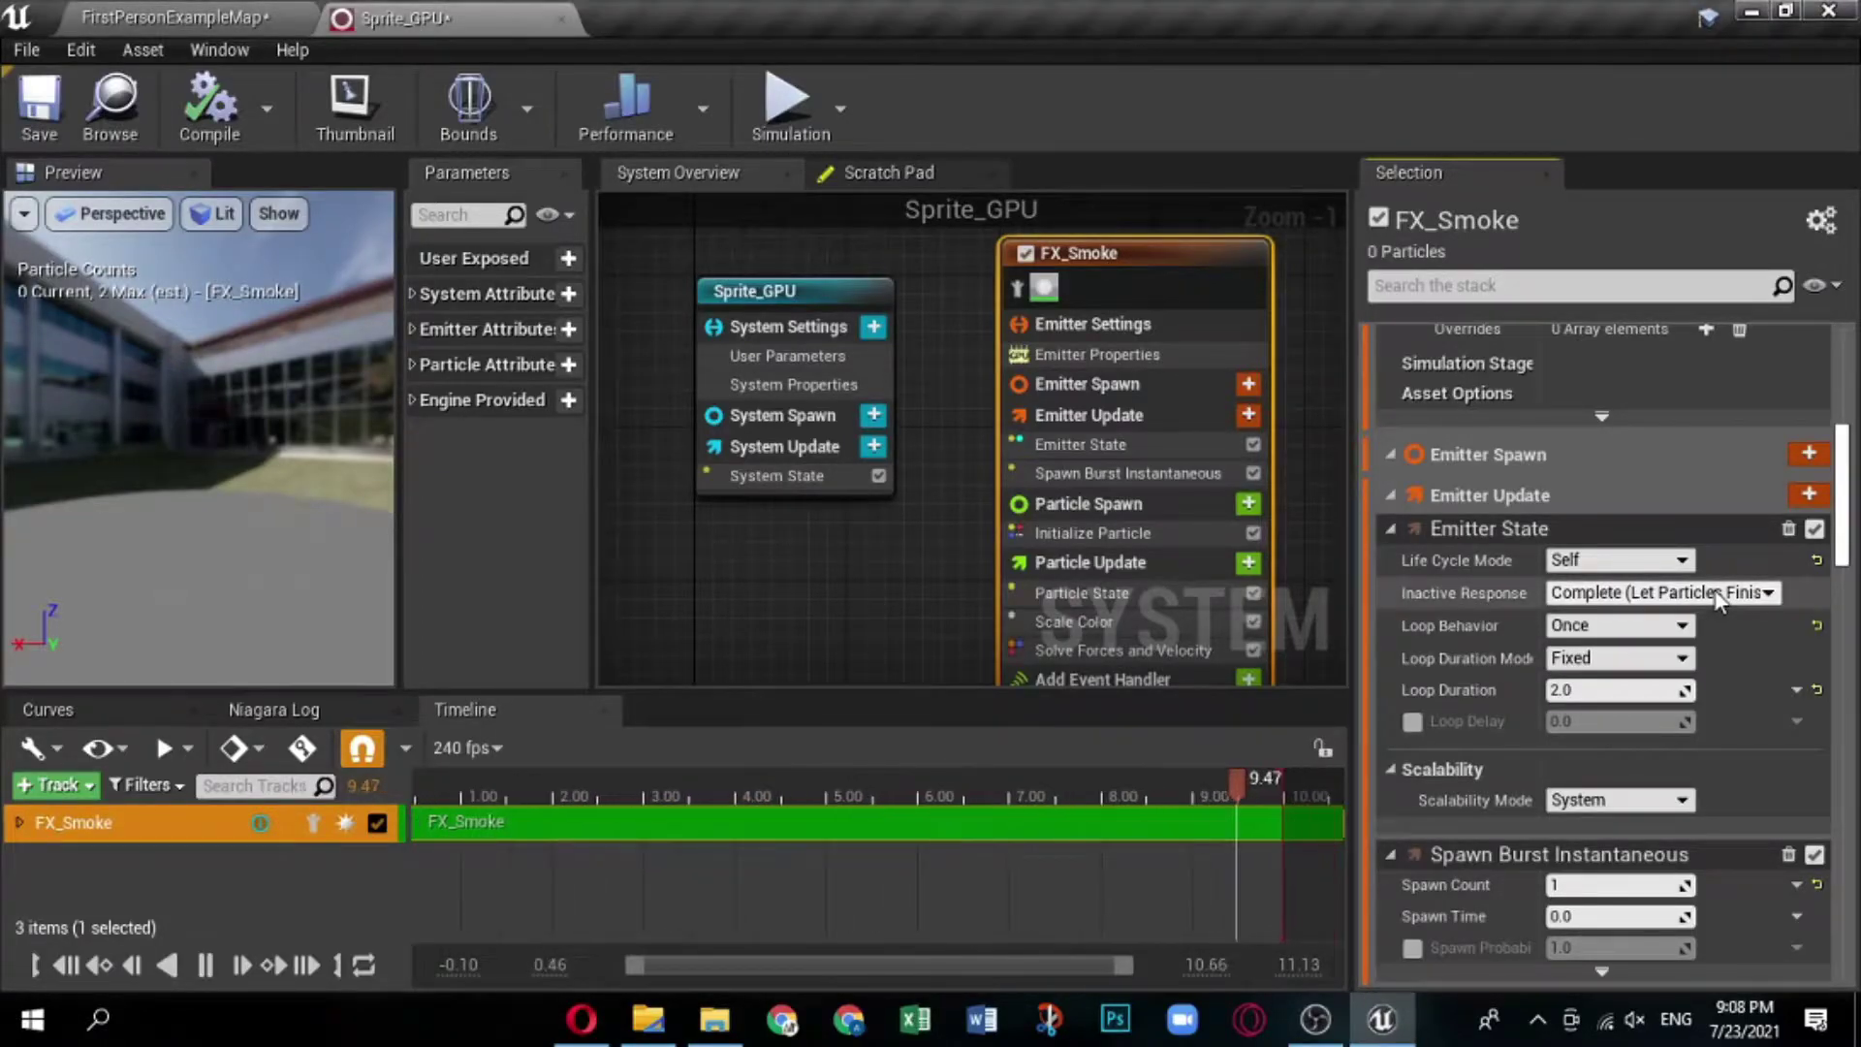
pyautogui.click(1677, 564)
pyautogui.click(1661, 582)
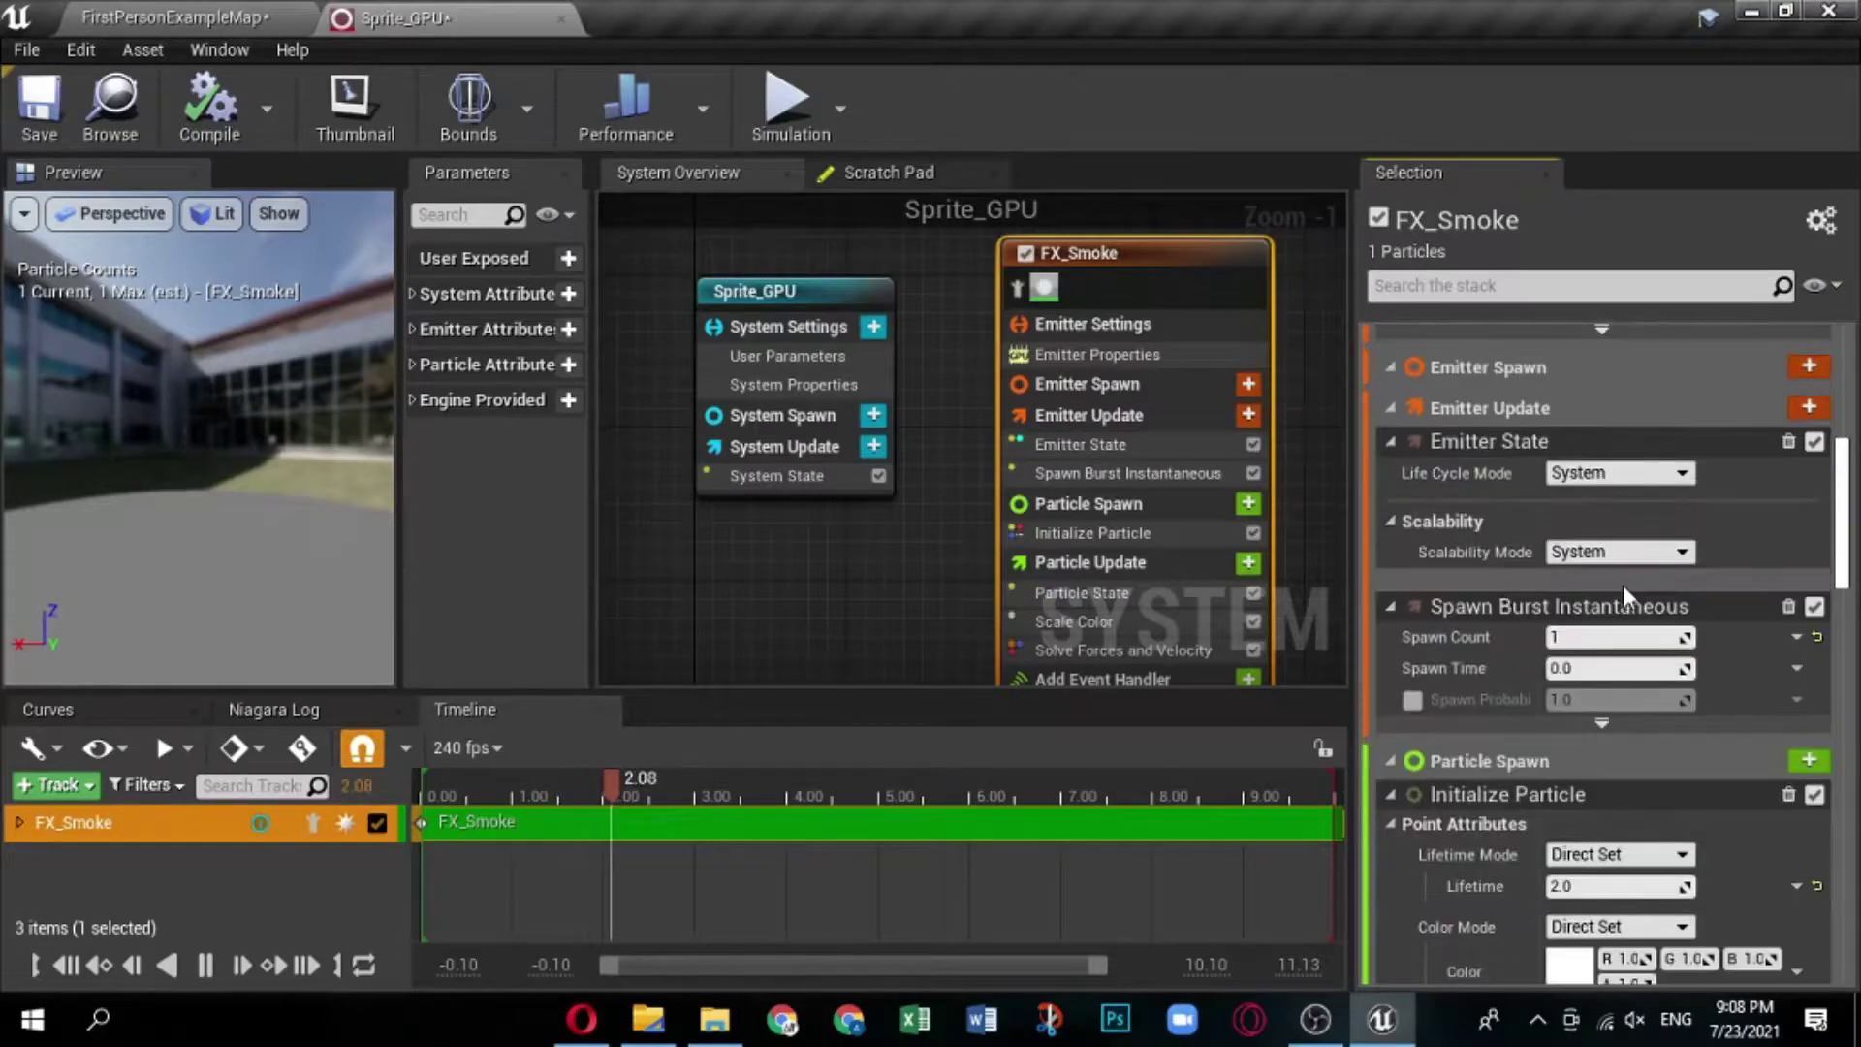
pyautogui.scroll(-3, 1622, 585)
# Set the Spawn Burst Instantaneous Spawn Count to 2500.
pyautogui.click(1608, 595)
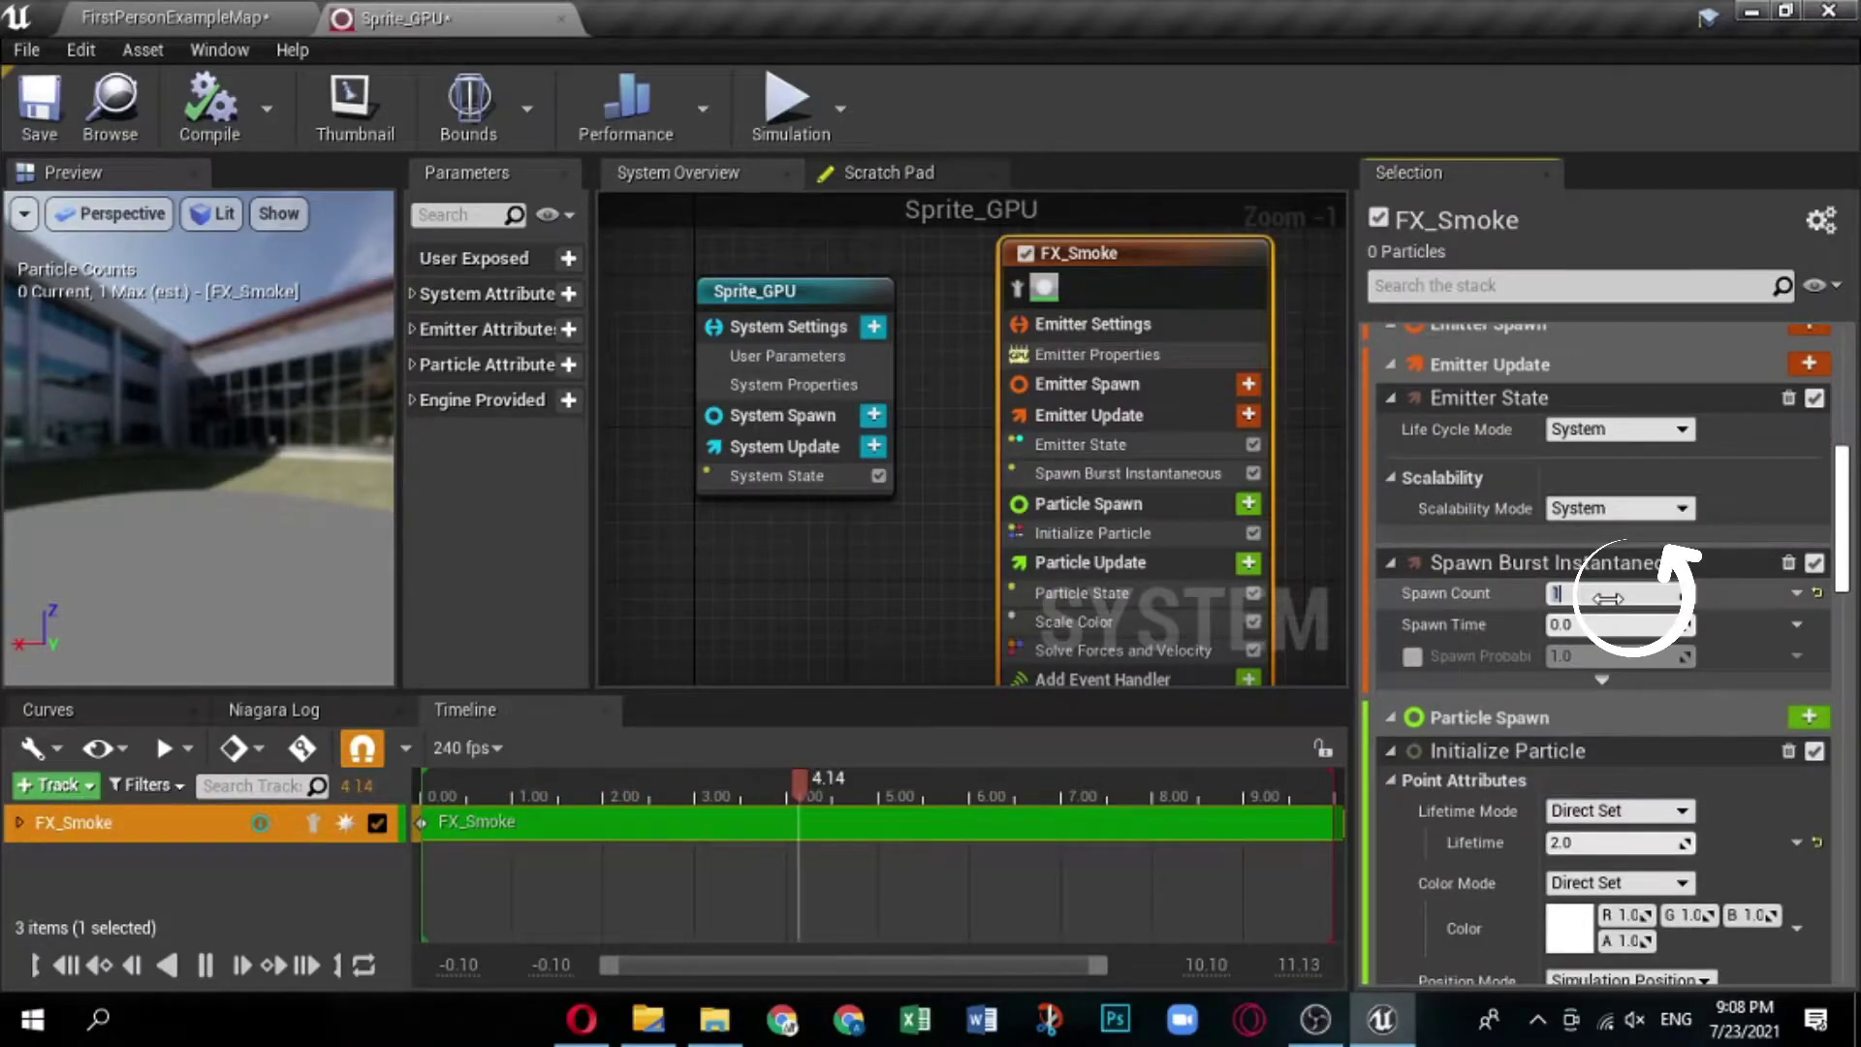
pyautogui.write('2500')
pyautogui.press('Return')
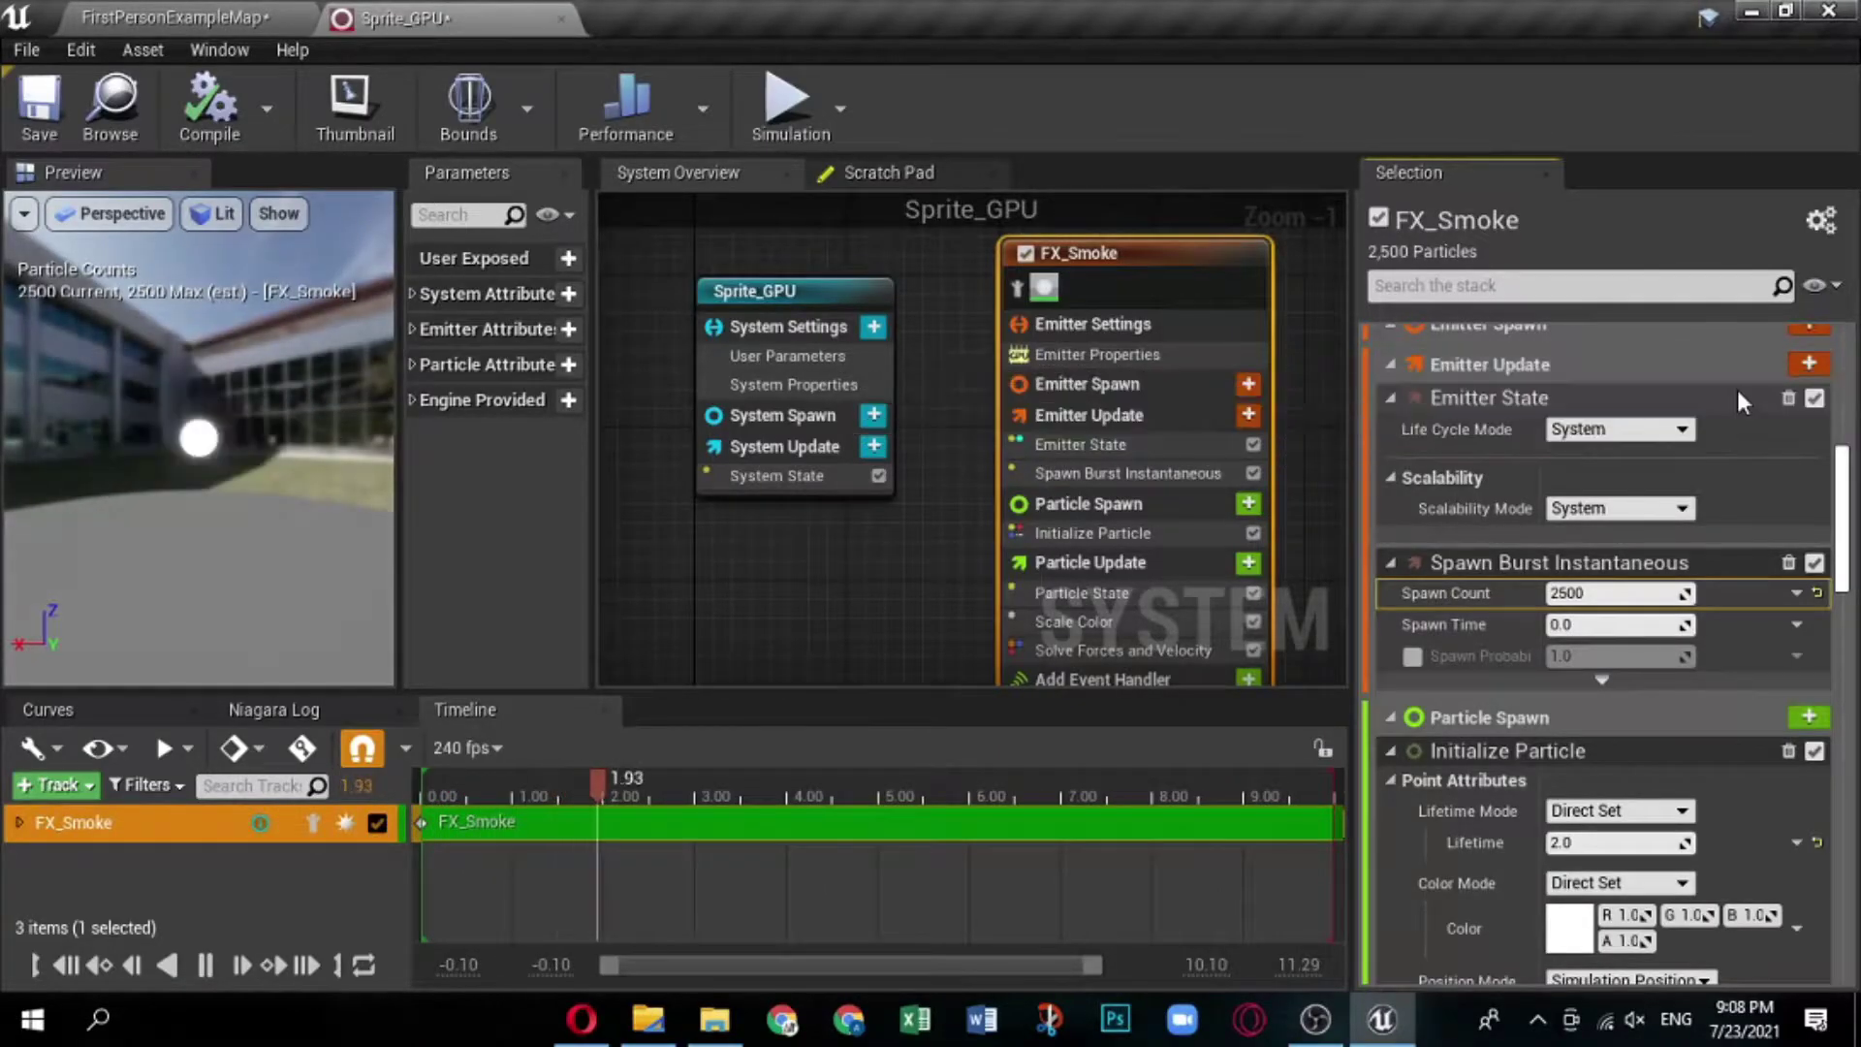
# Add a Spawning > Spawn Rate module after Emitter State with SpawnRate 500.
pyautogui.click(1249, 386)
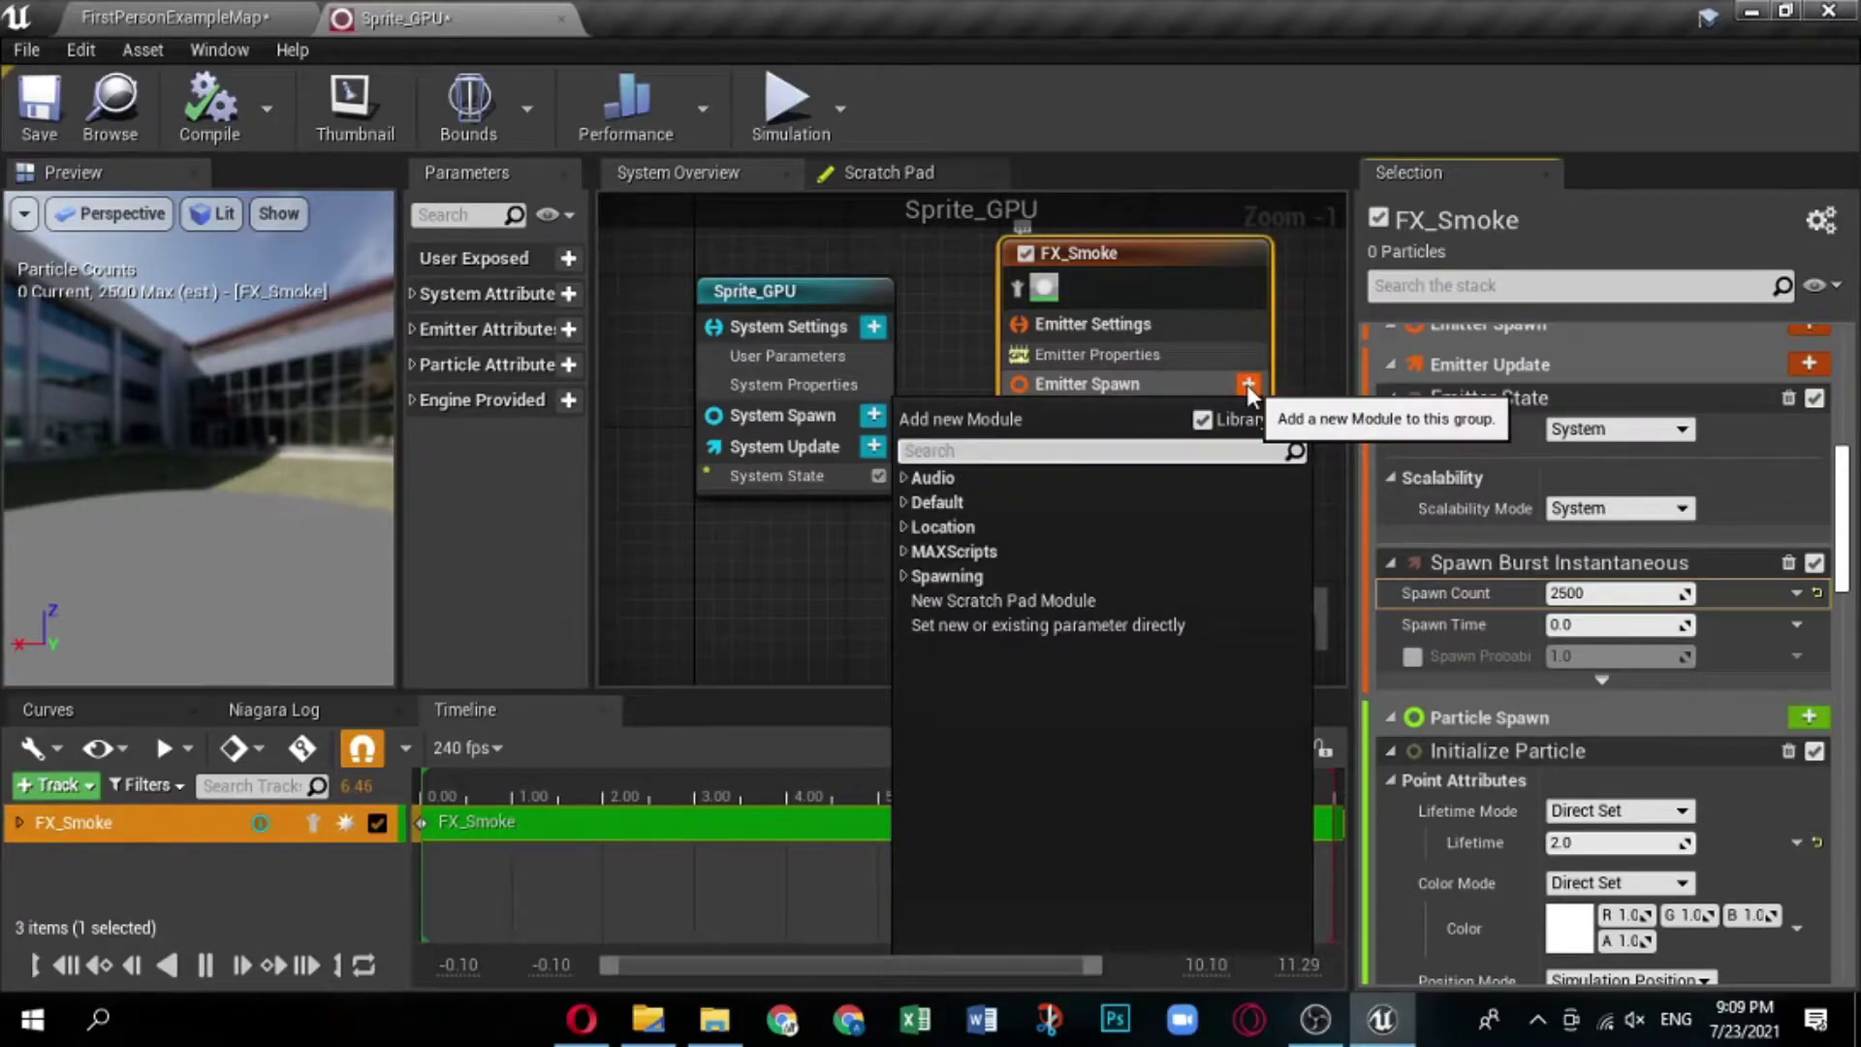
pyautogui.click(905, 500)
pyautogui.click(905, 500)
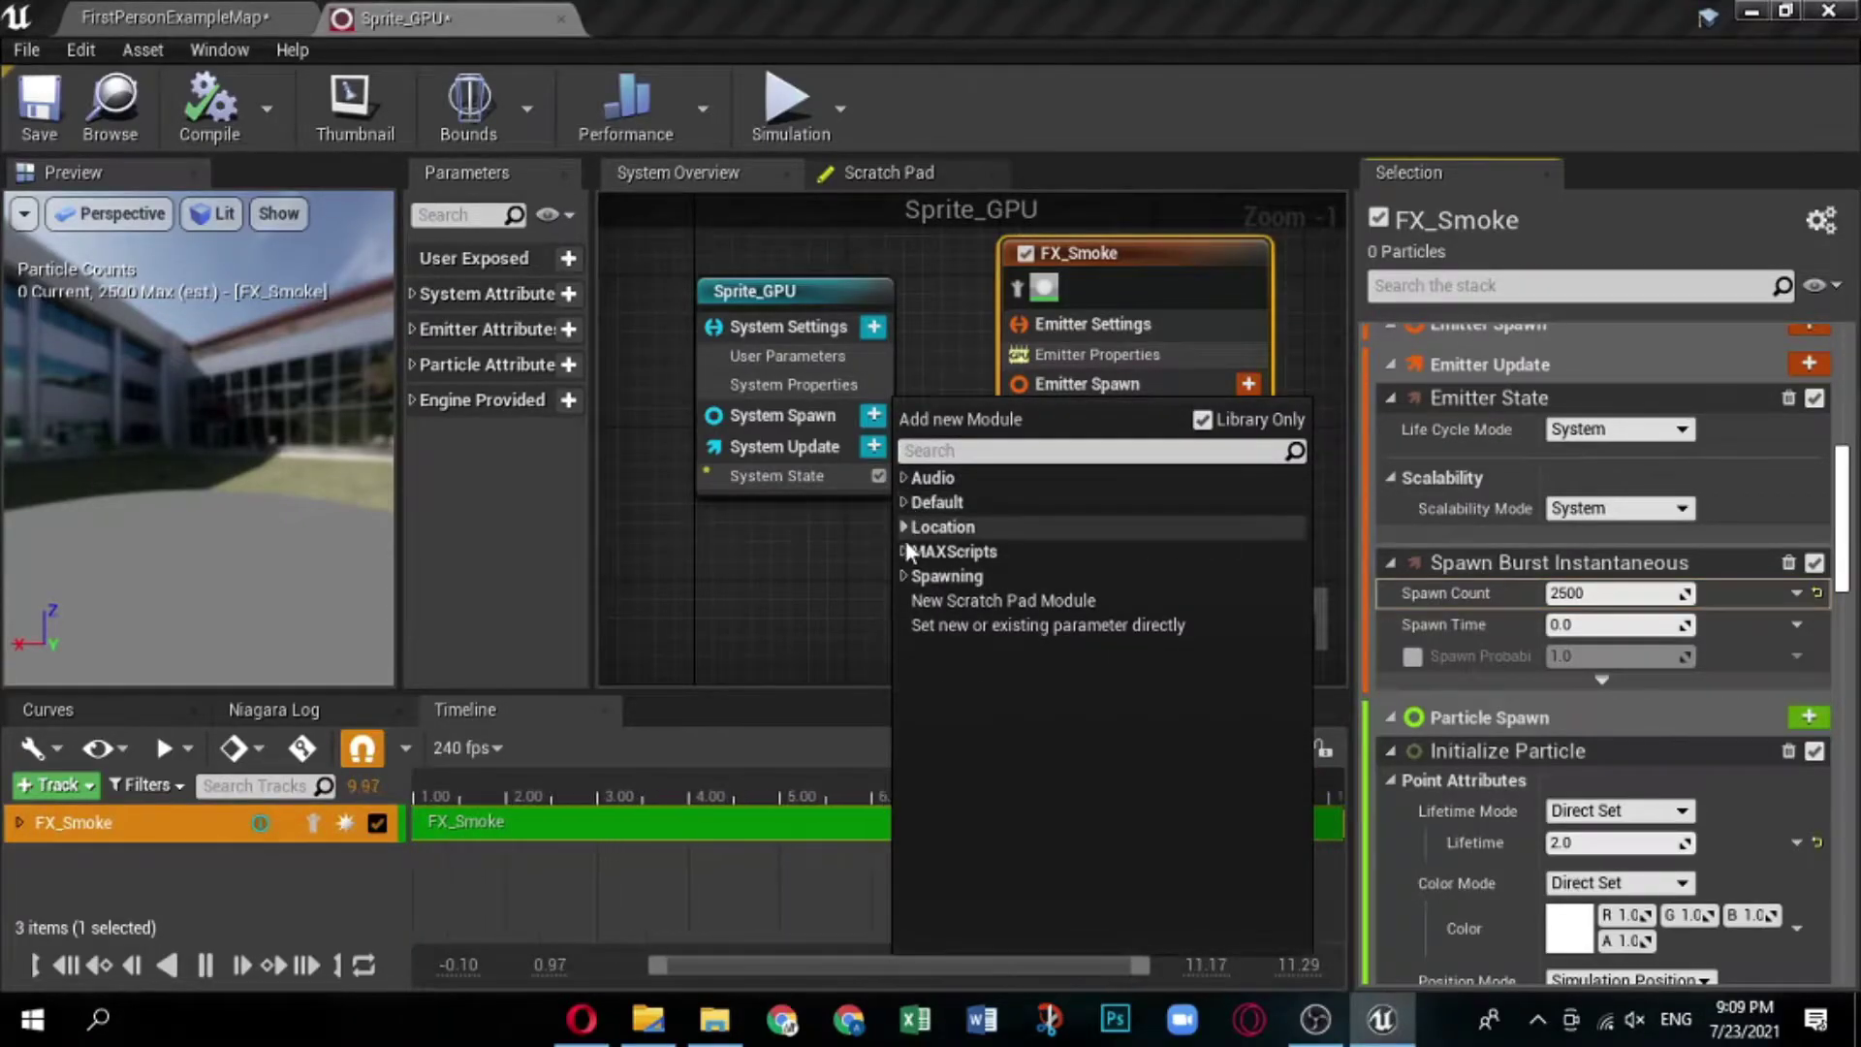
pyautogui.click(905, 576)
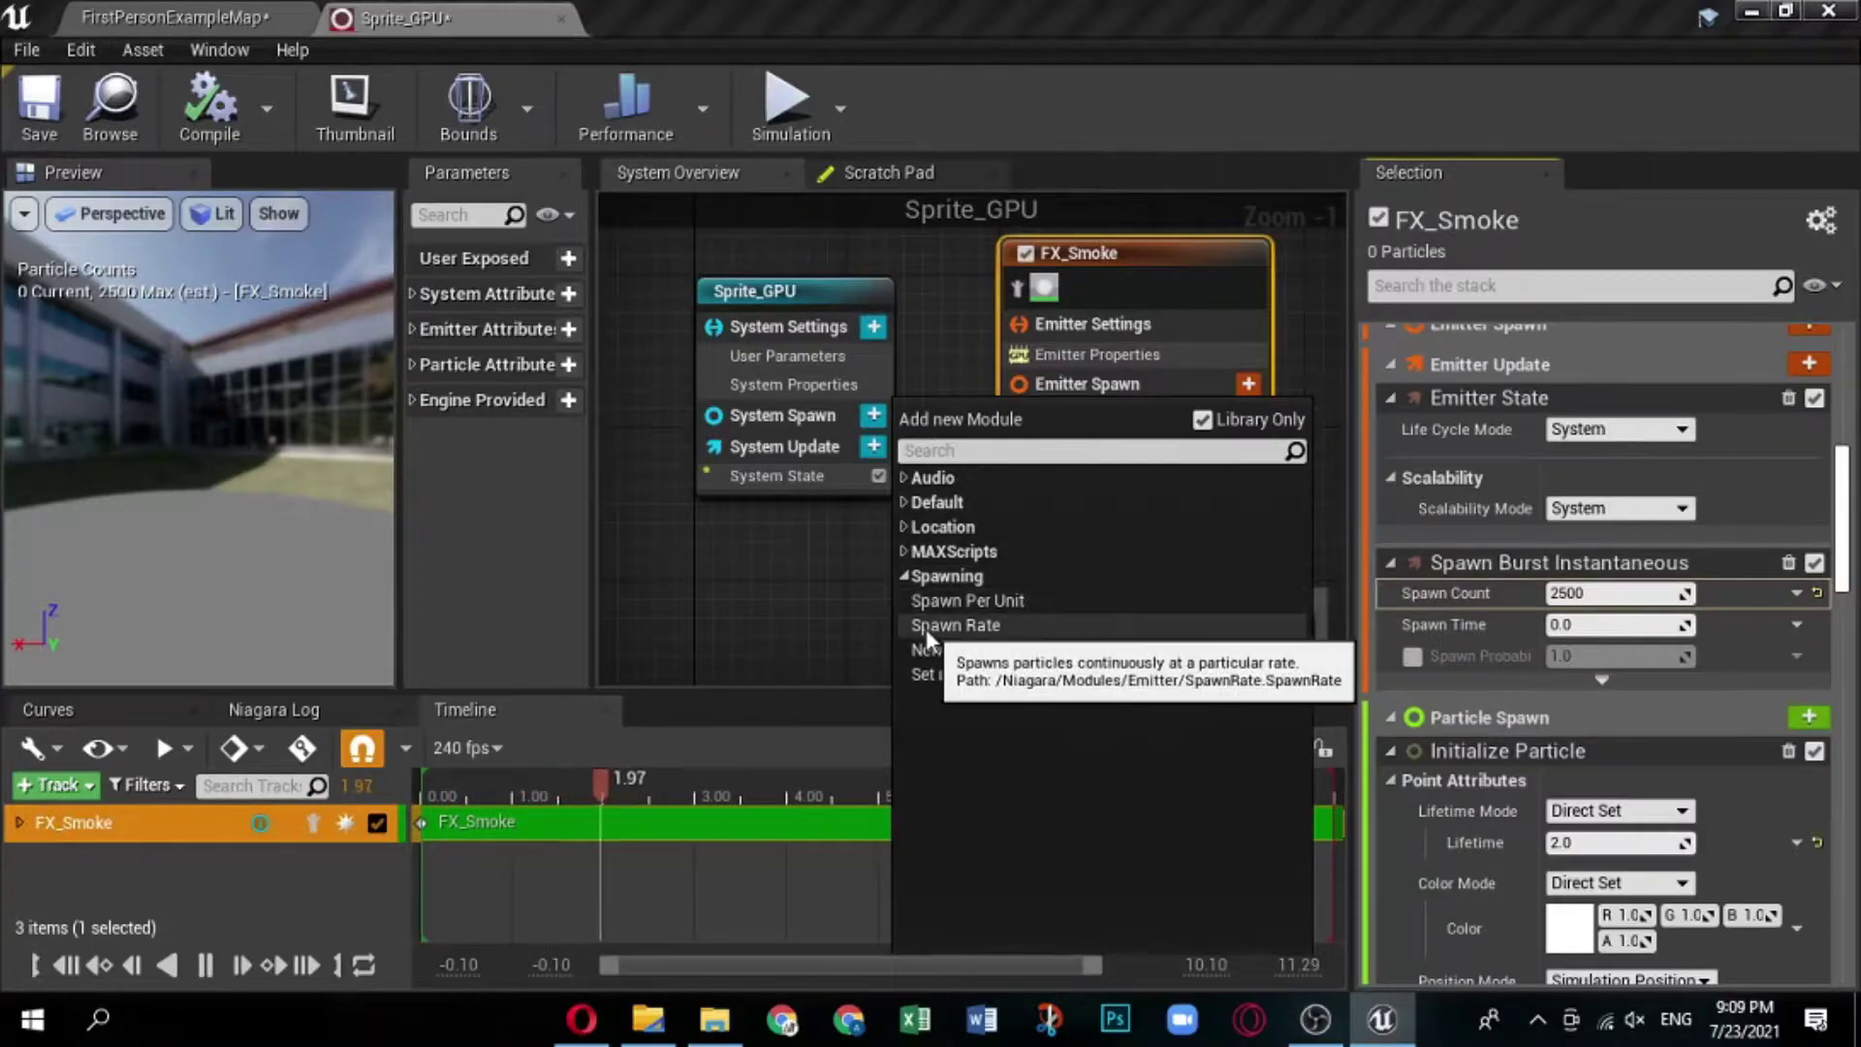
pyautogui.click(927, 626)
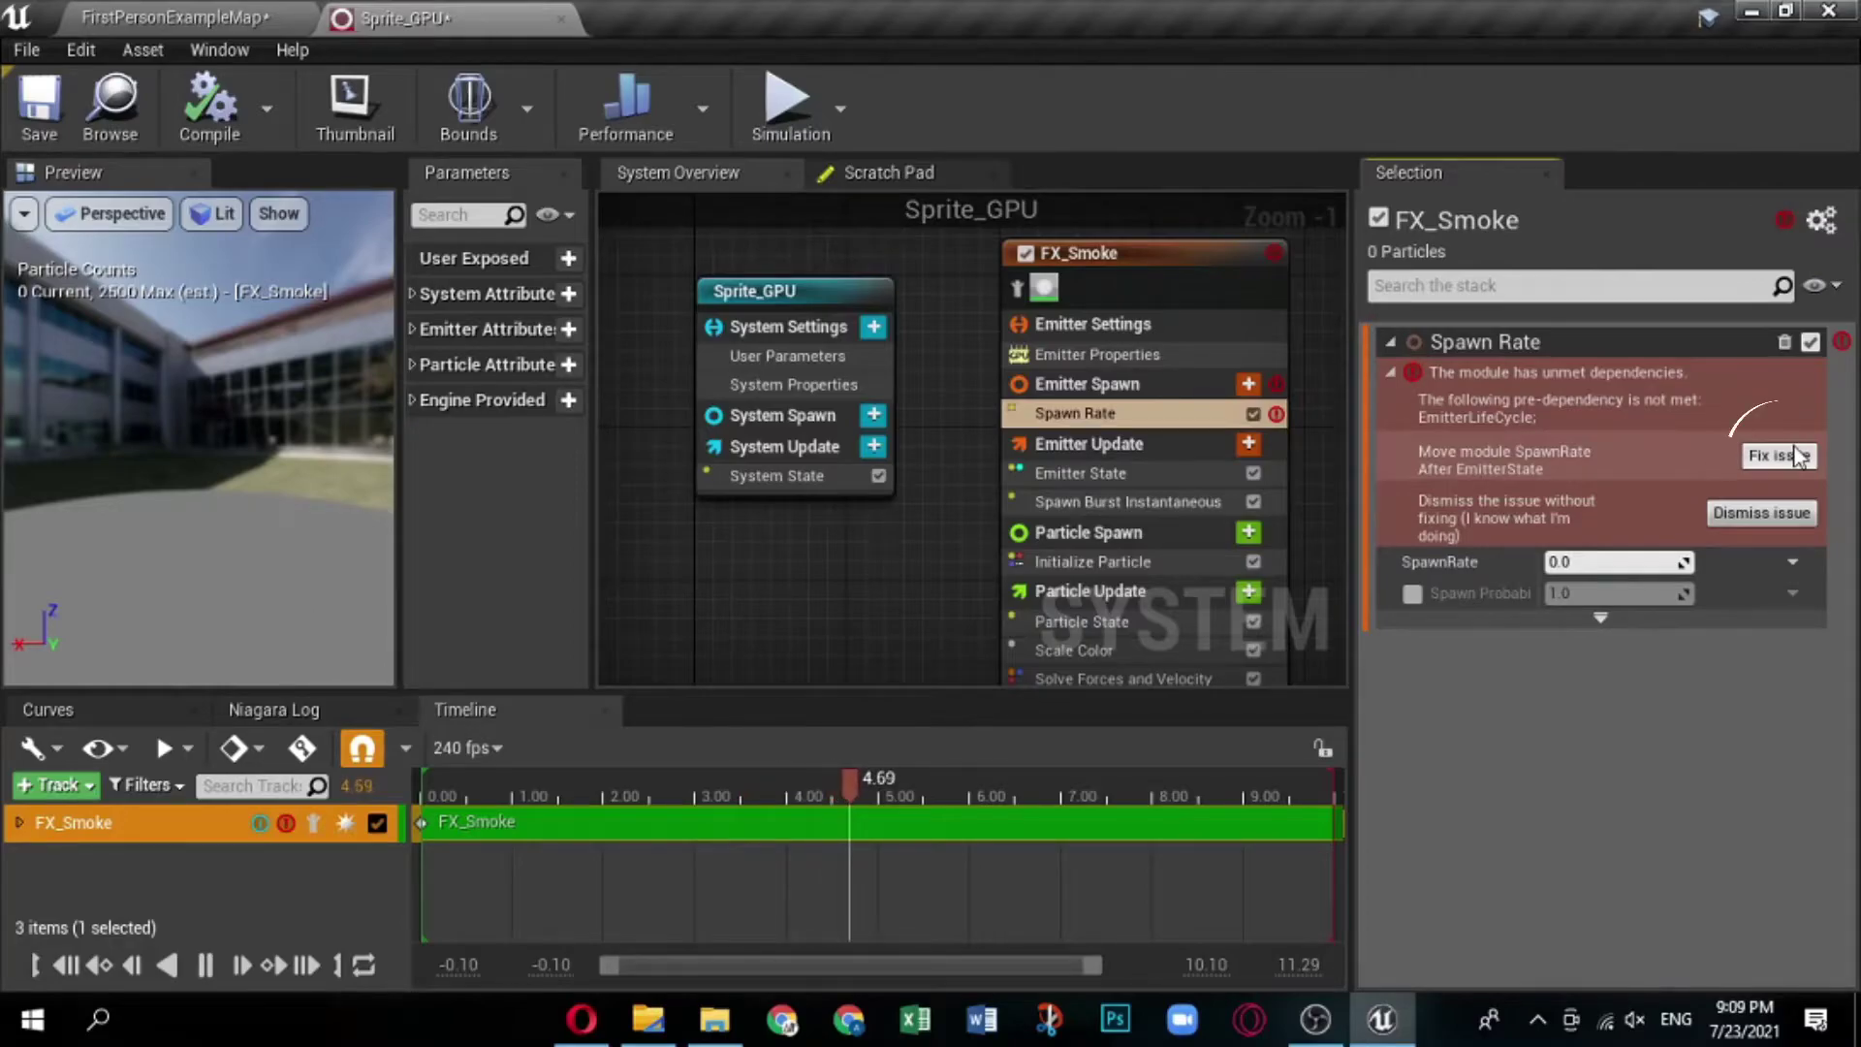
pyautogui.click(1779, 456)
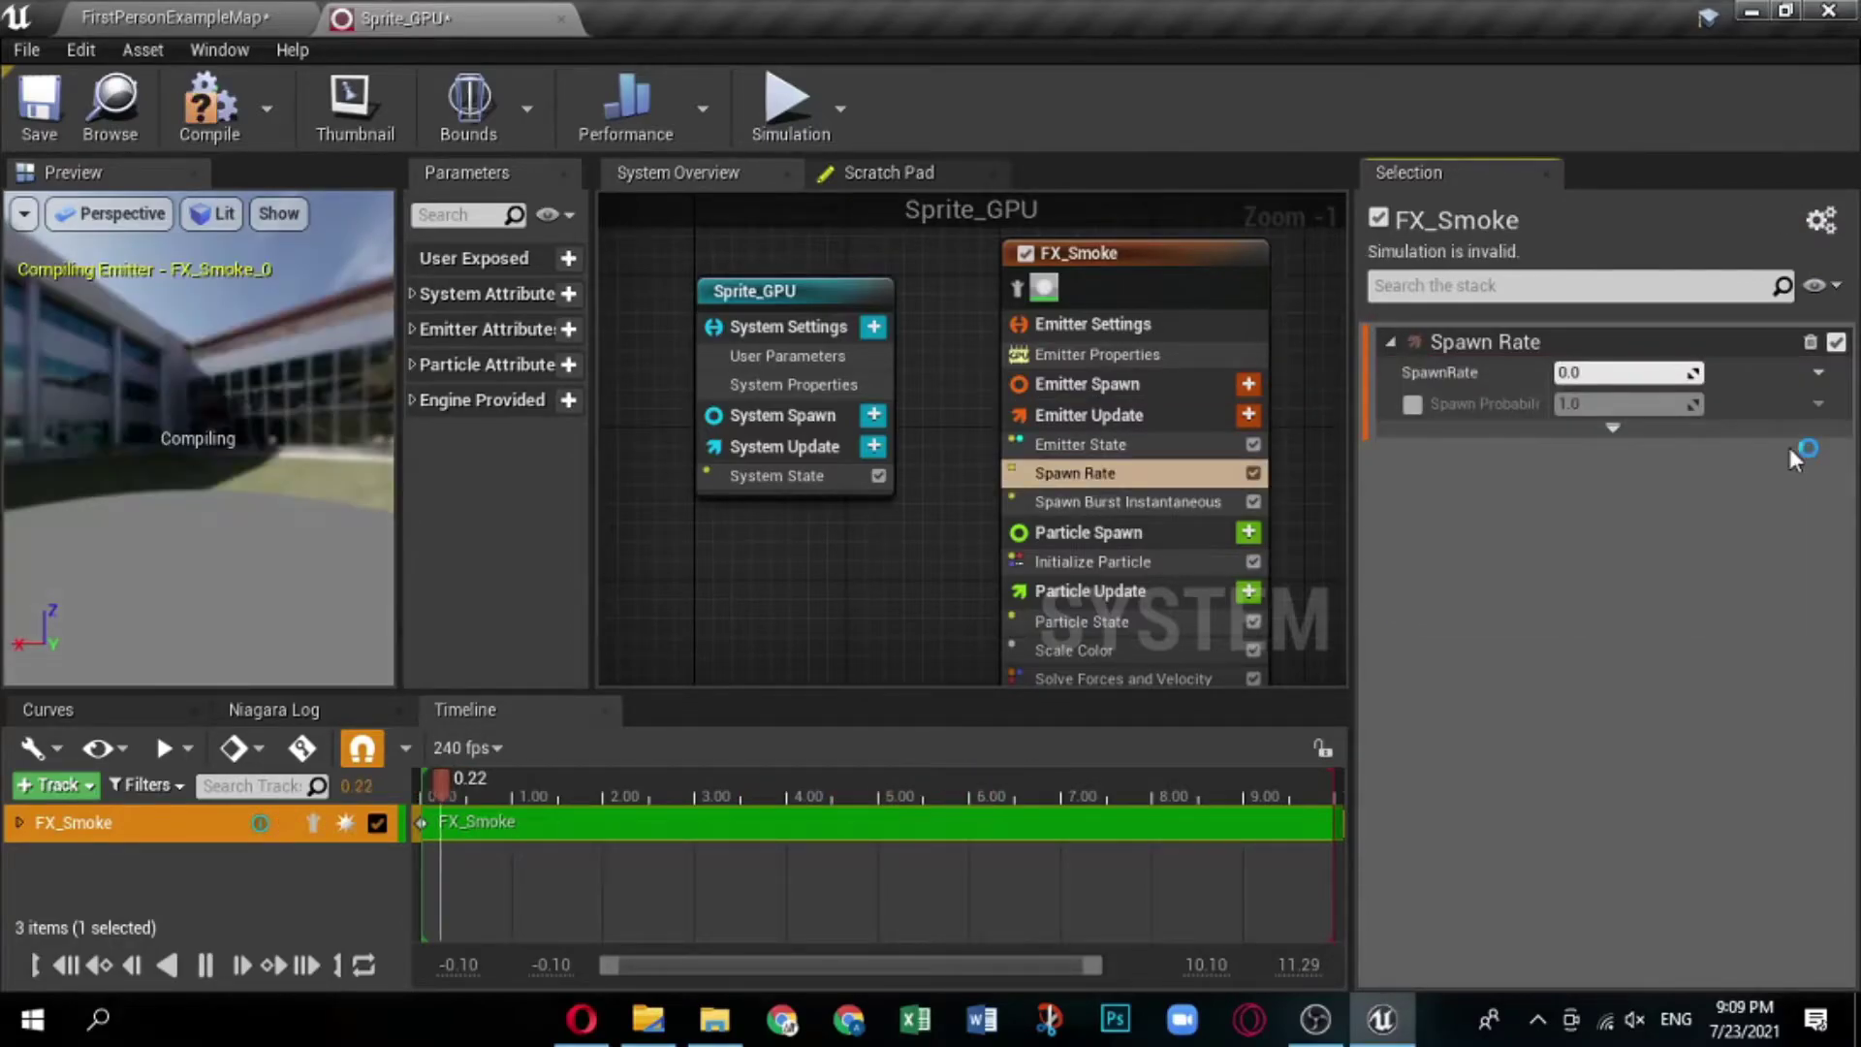
pyautogui.click(1621, 373)
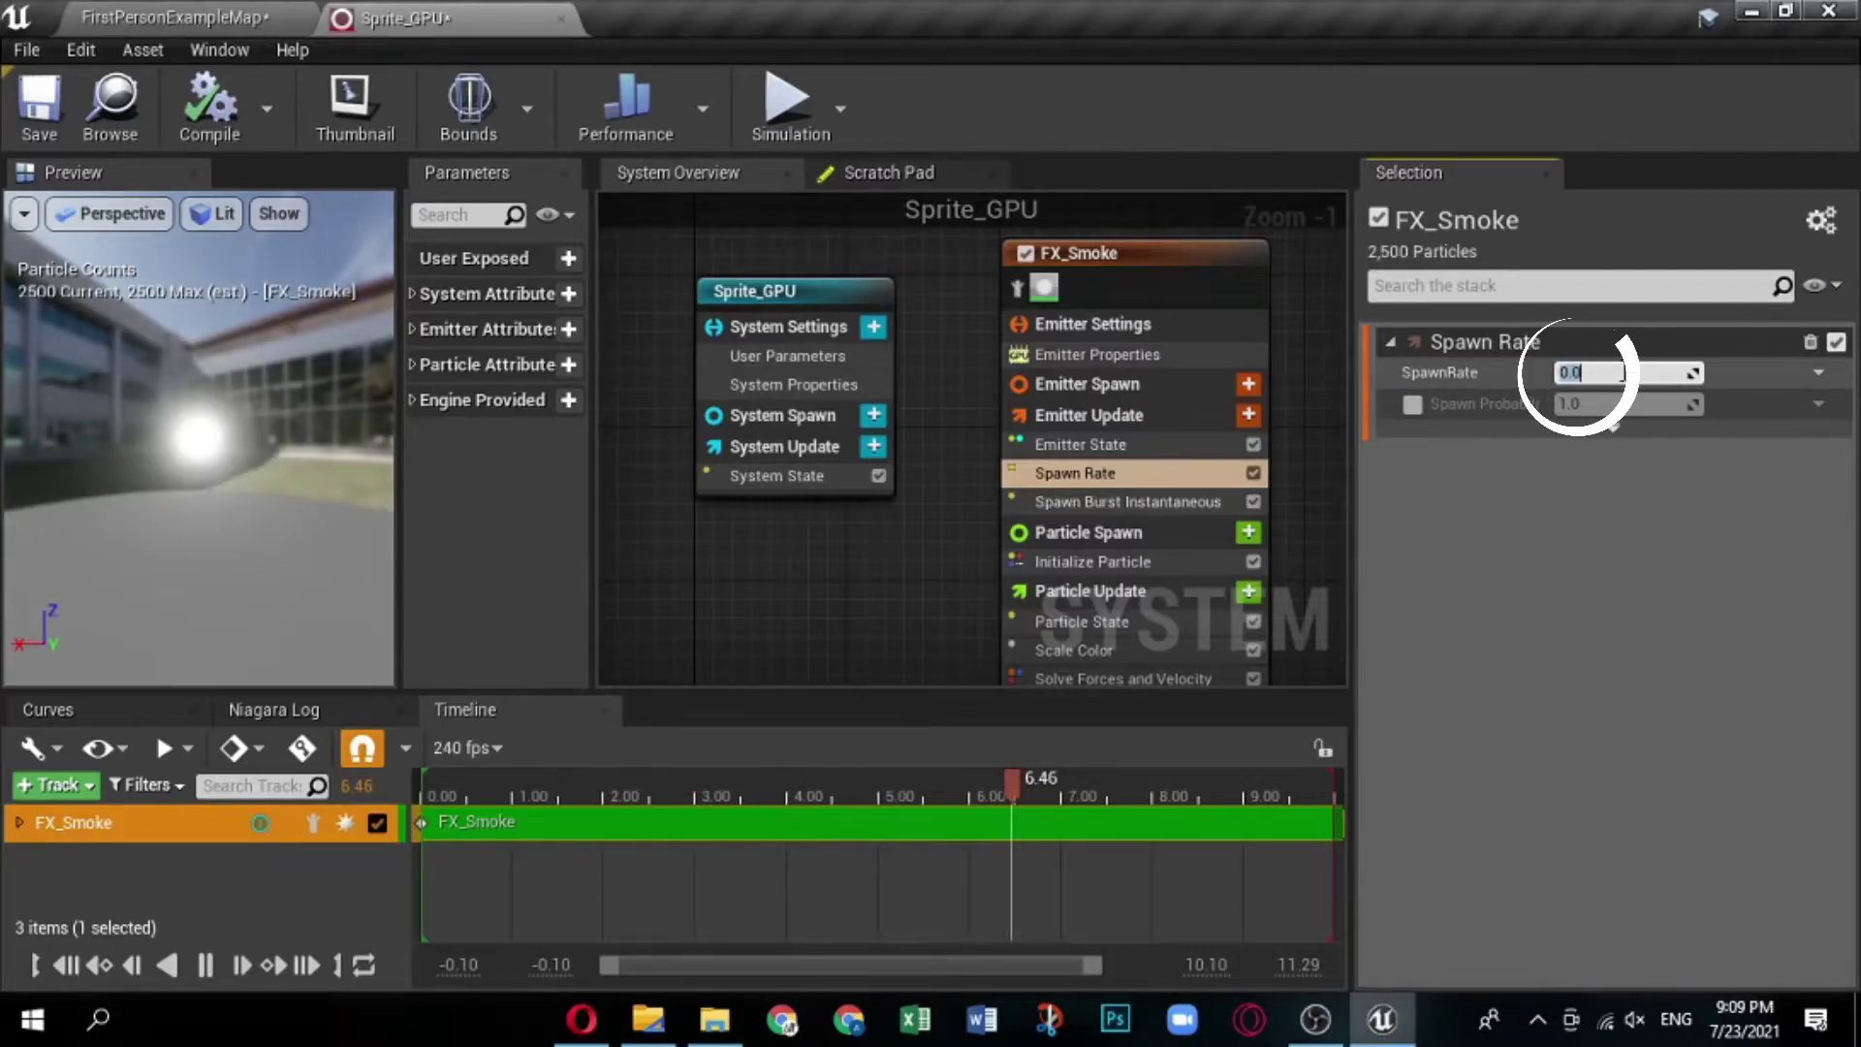
pyautogui.write('50')
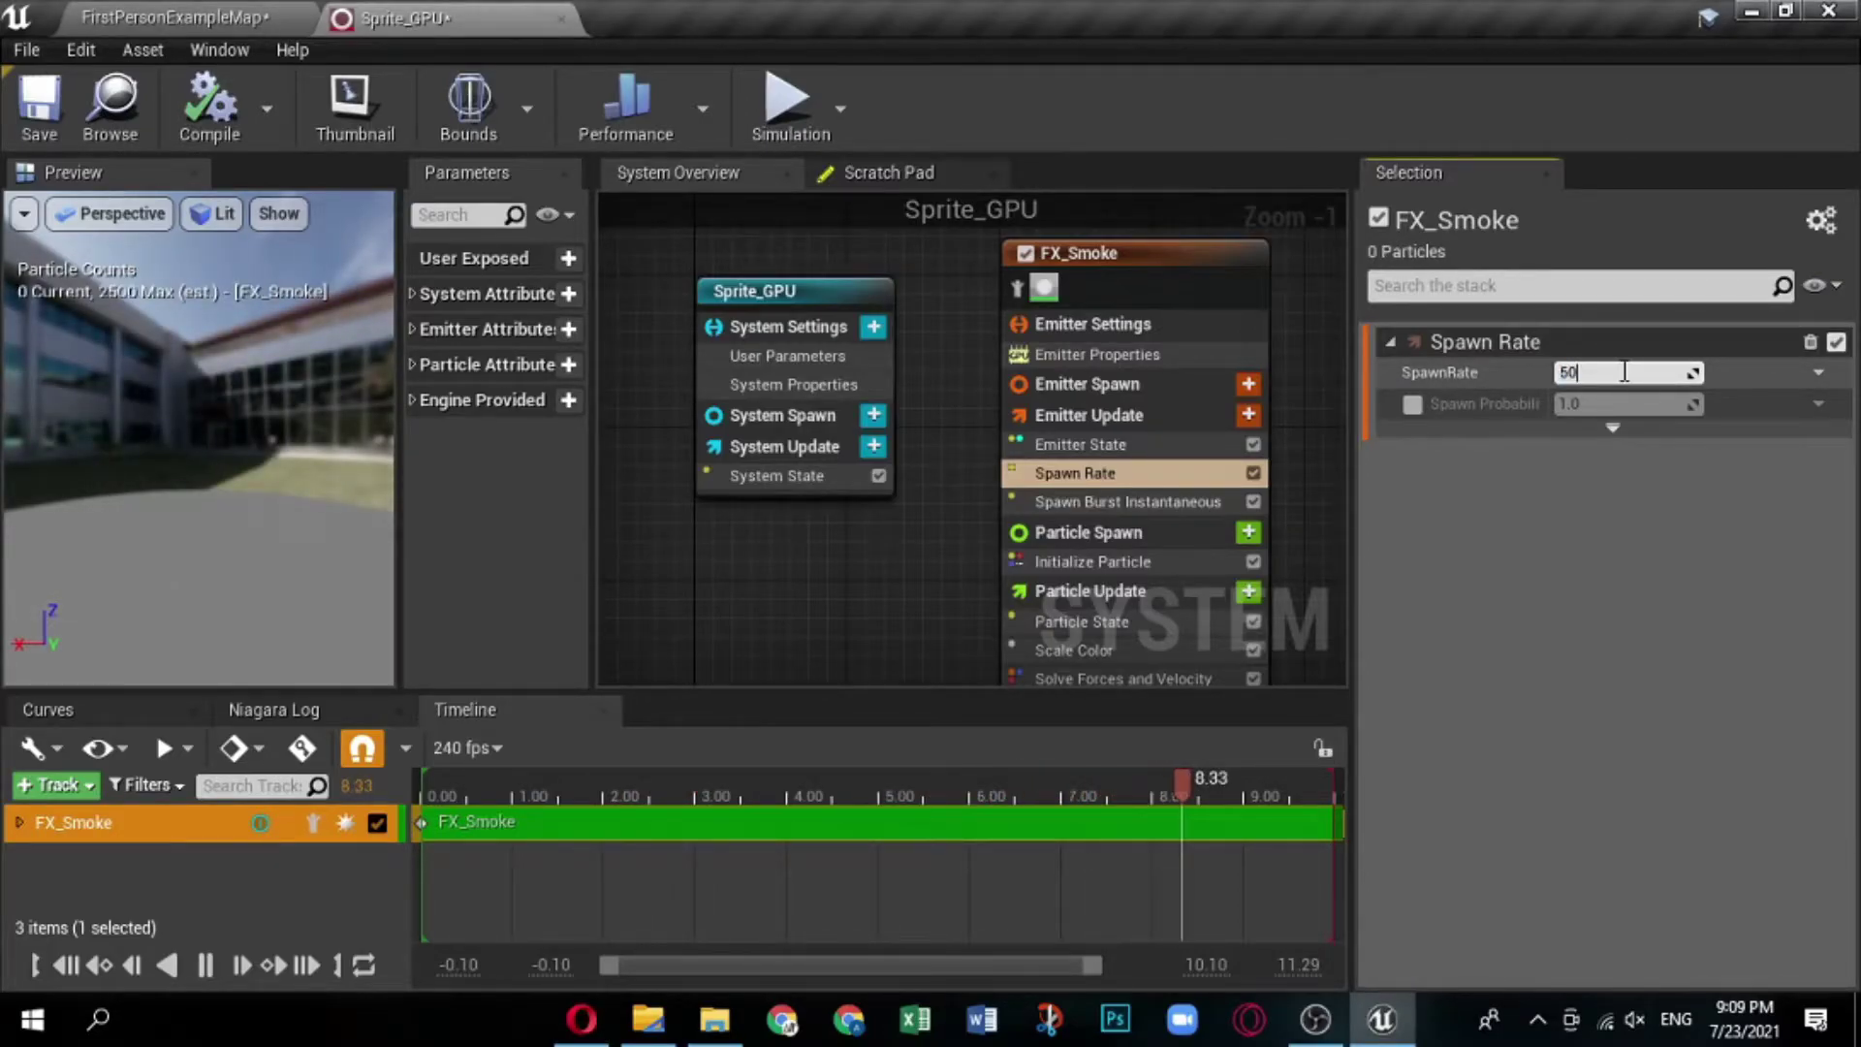
pyautogui.write('0')
pyautogui.press('Return')
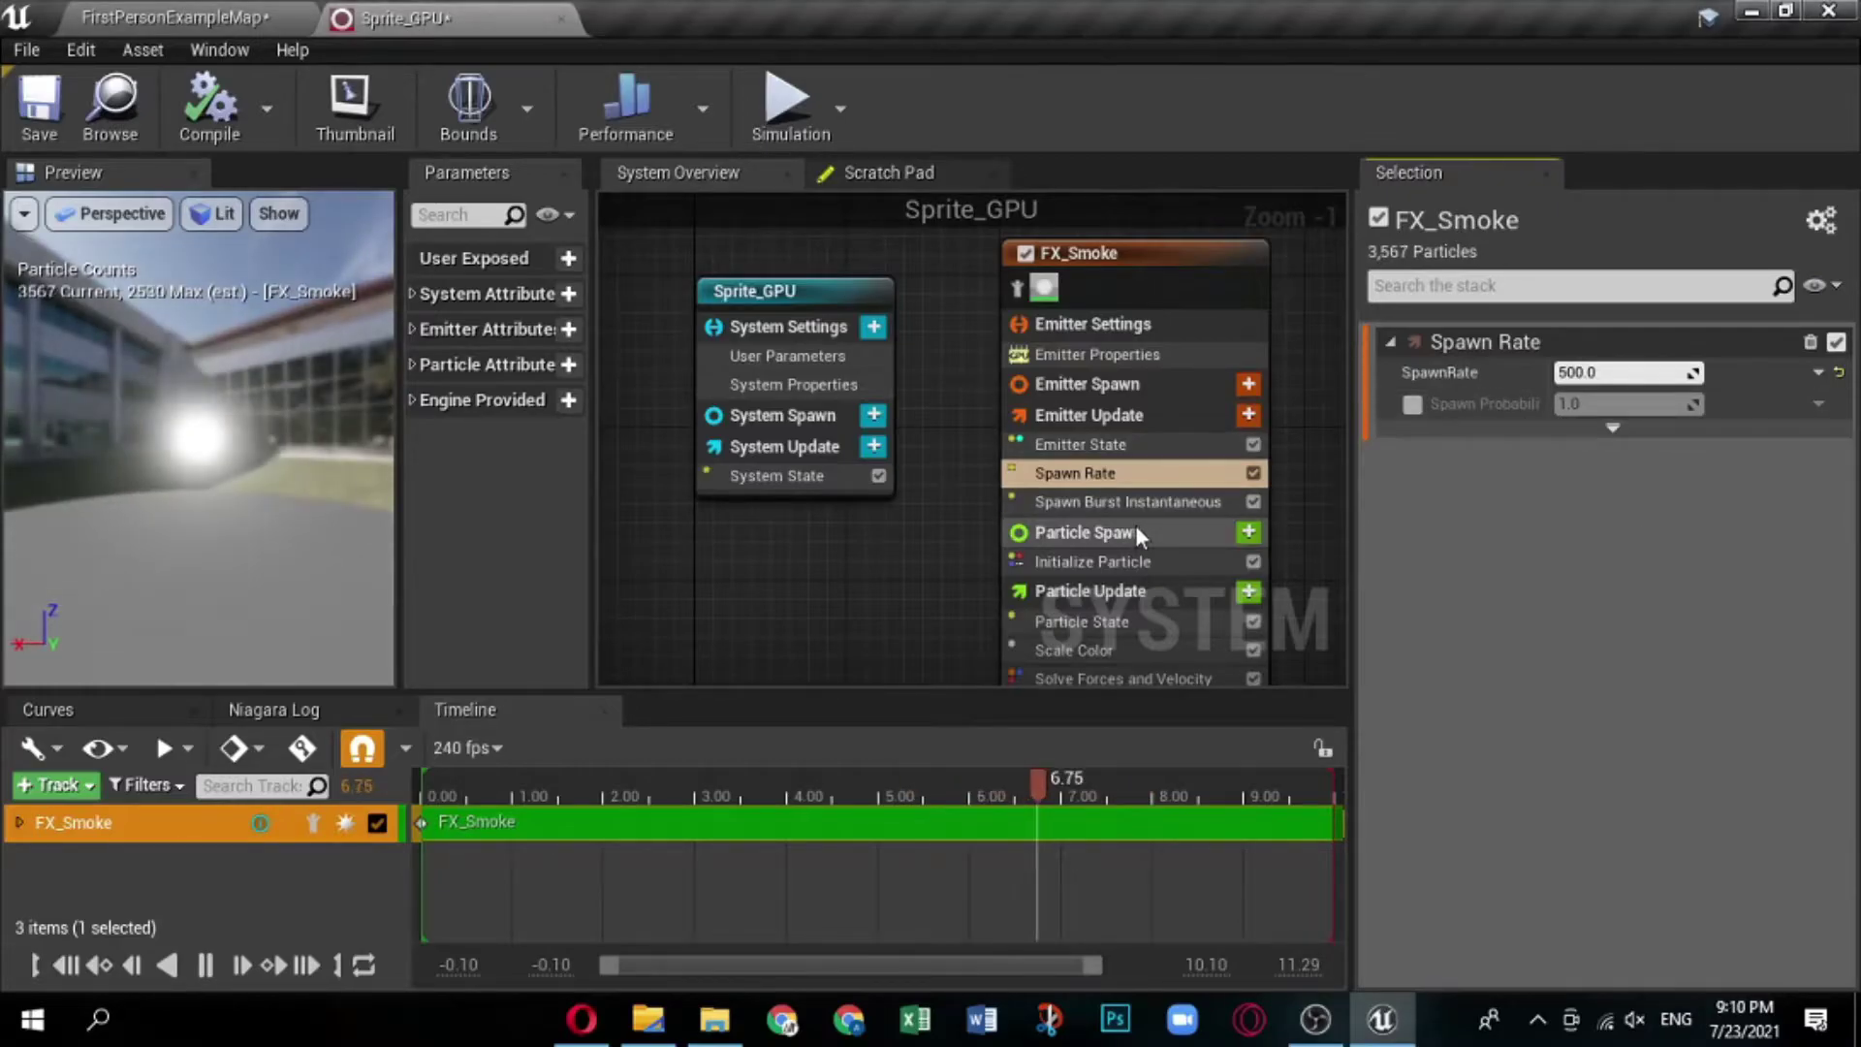
# Set the Initialize Particle lifetime to 5, keeping Direct Set mode.
pyautogui.click(1136, 533)
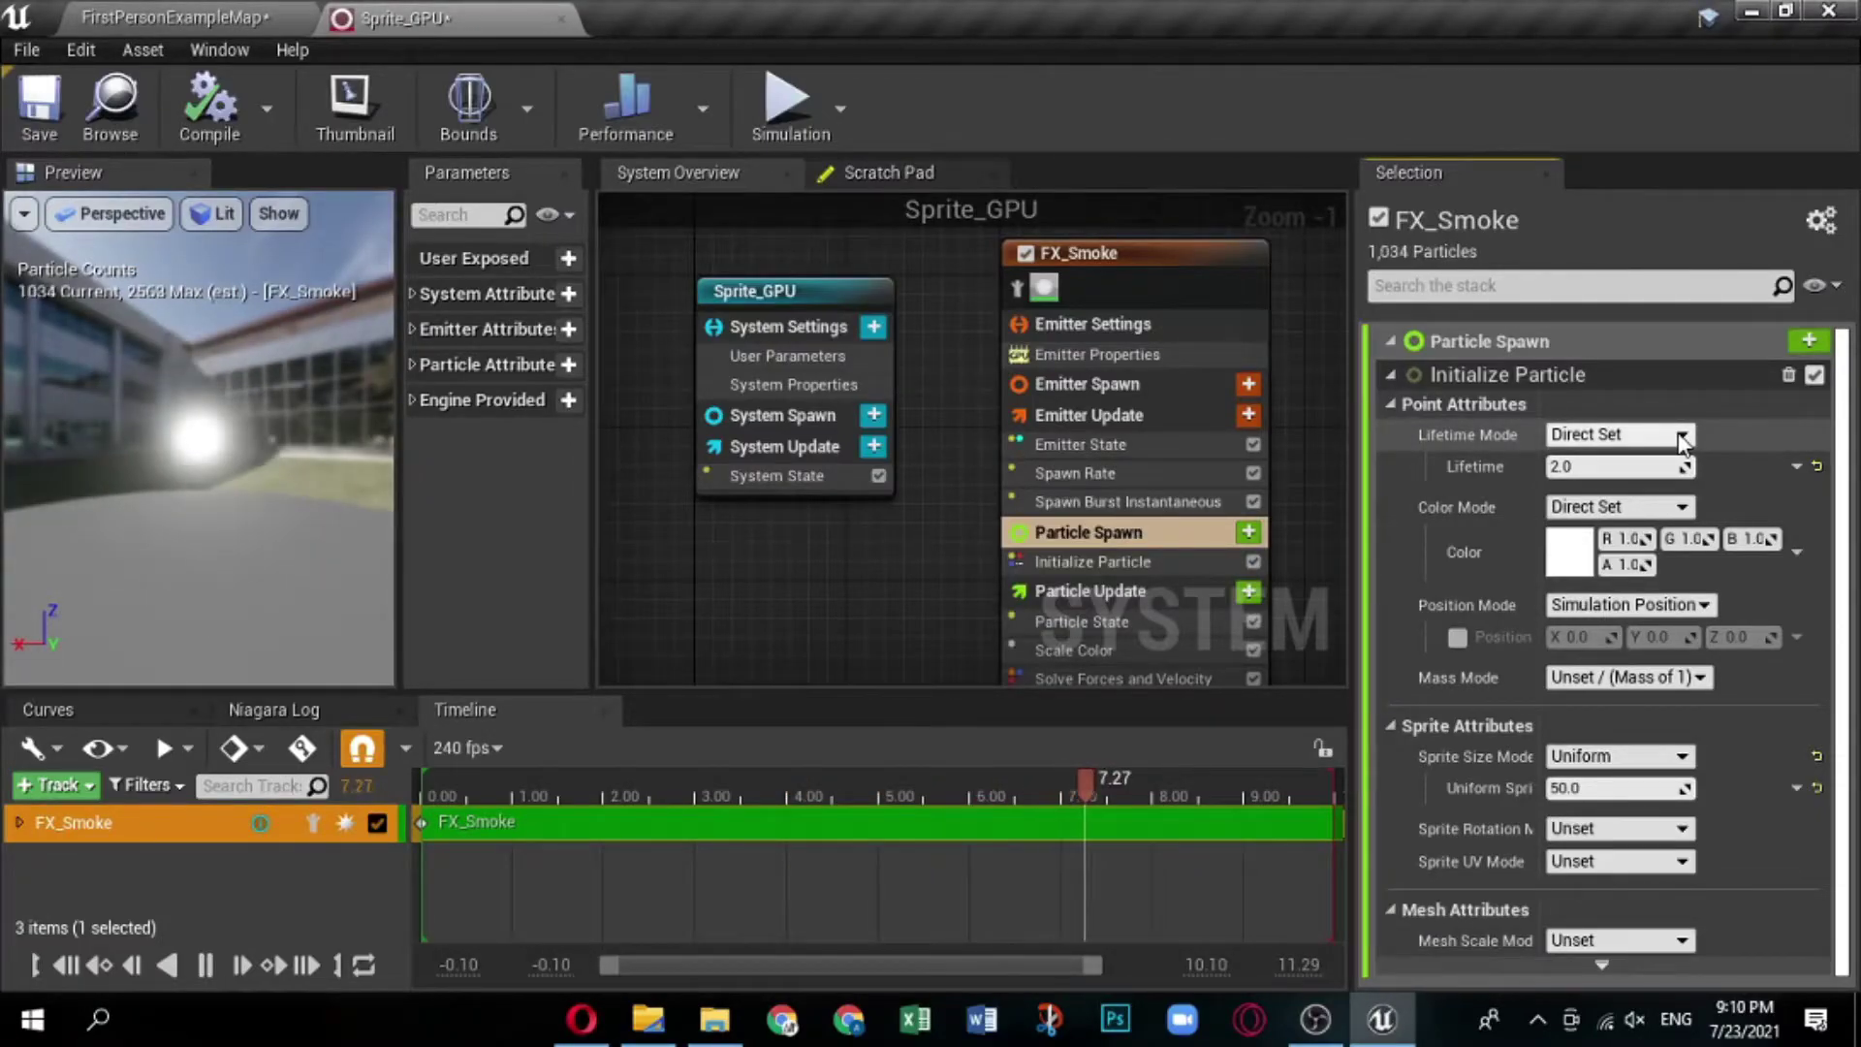
pyautogui.click(1392, 376)
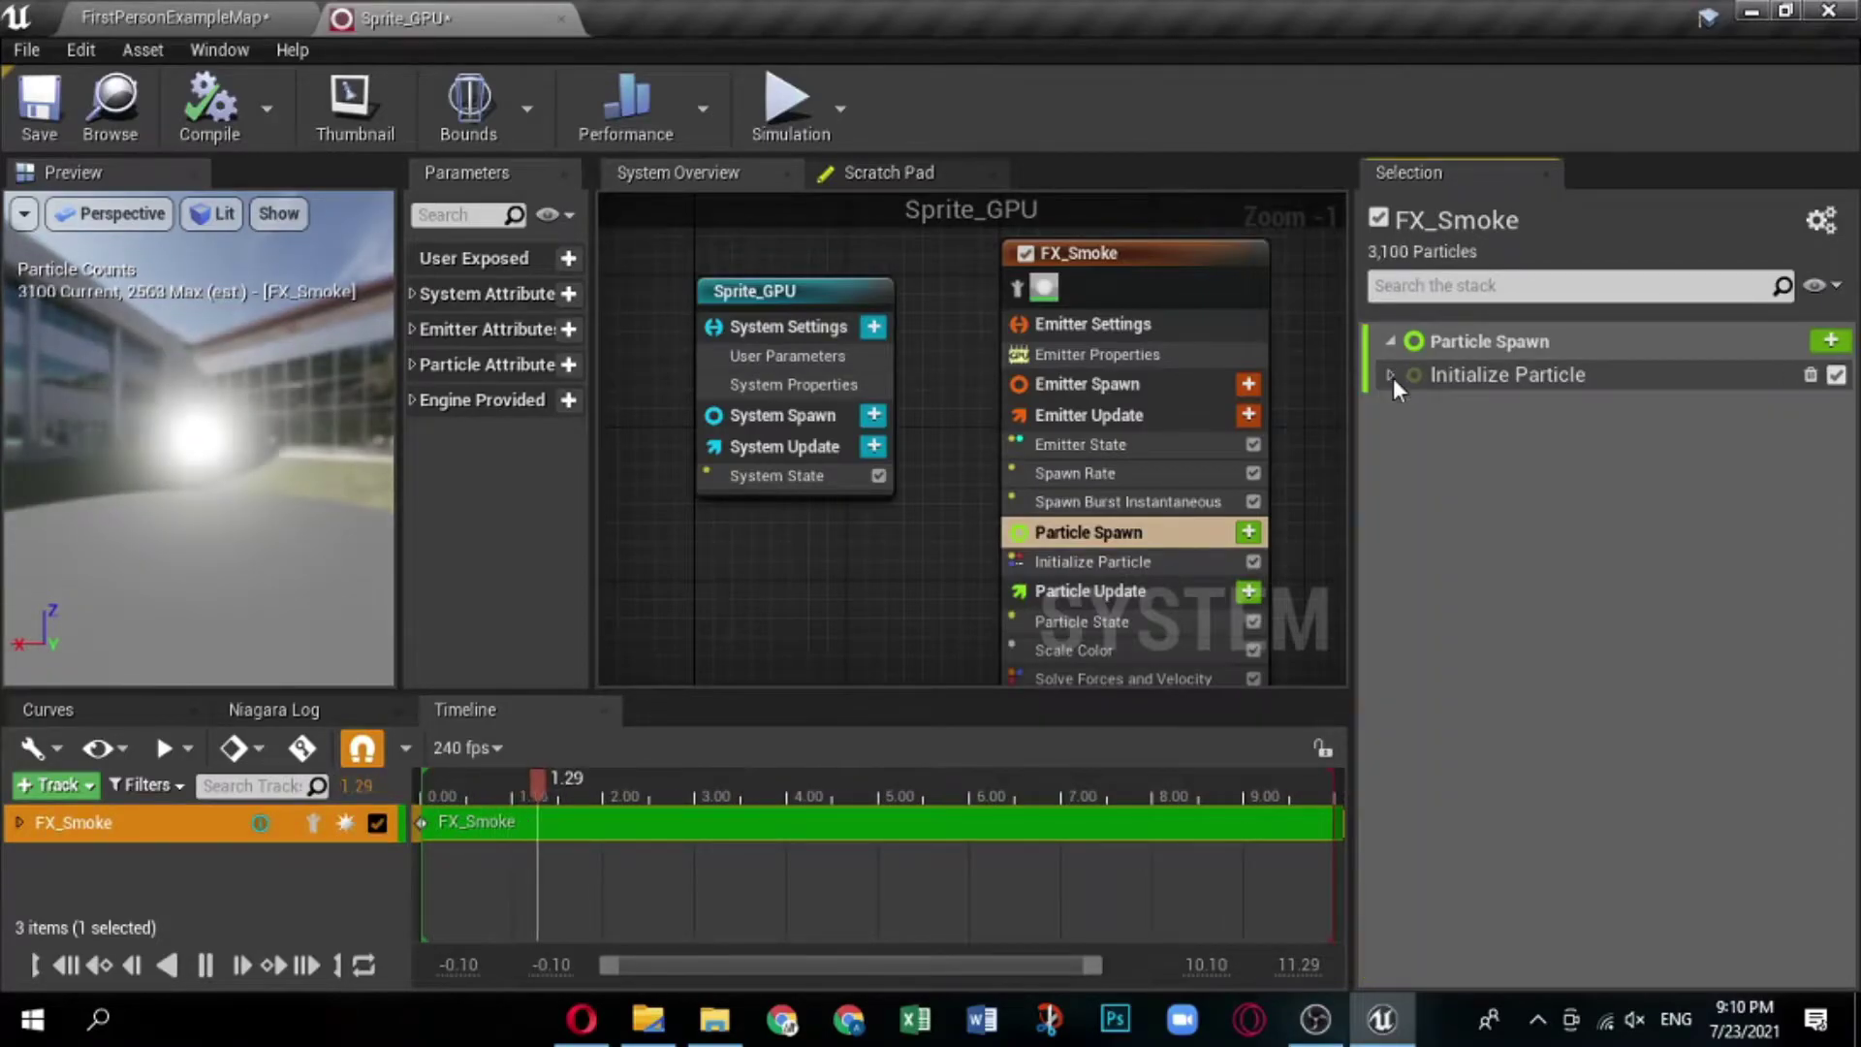
pyautogui.click(1392, 376)
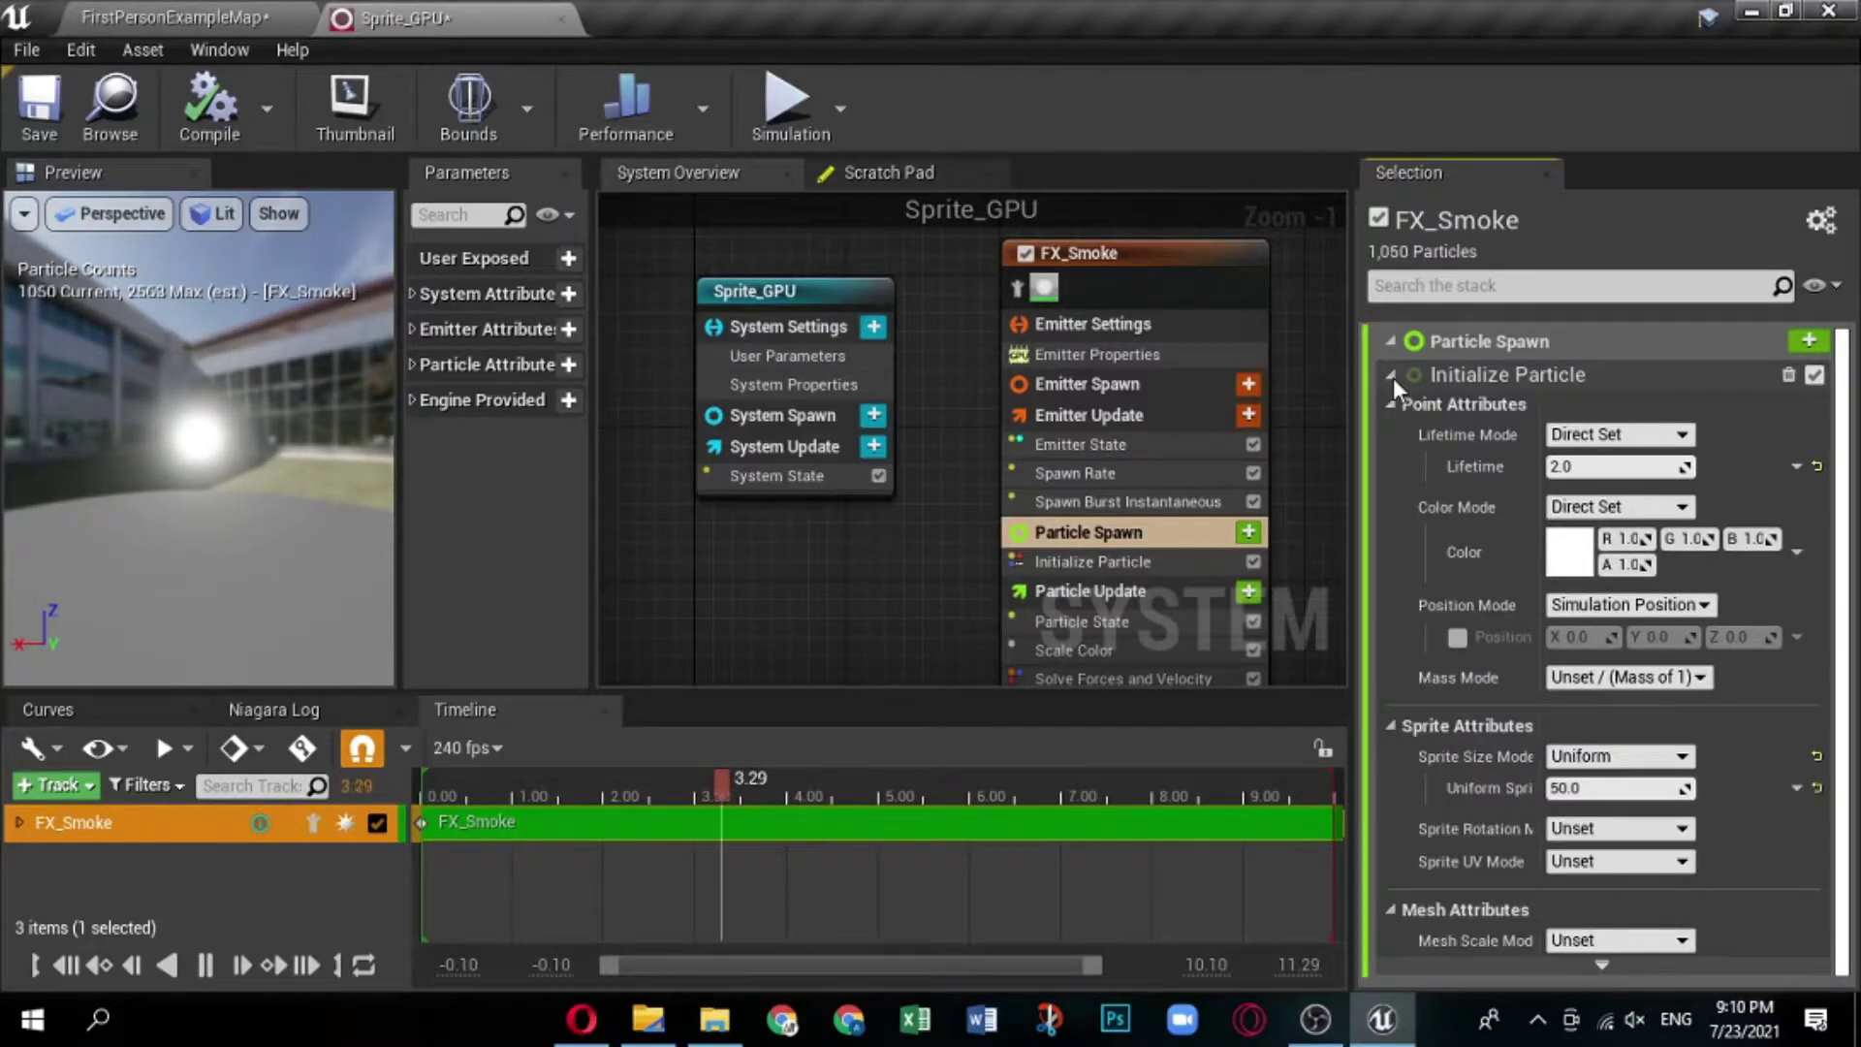
pyautogui.click(1619, 438)
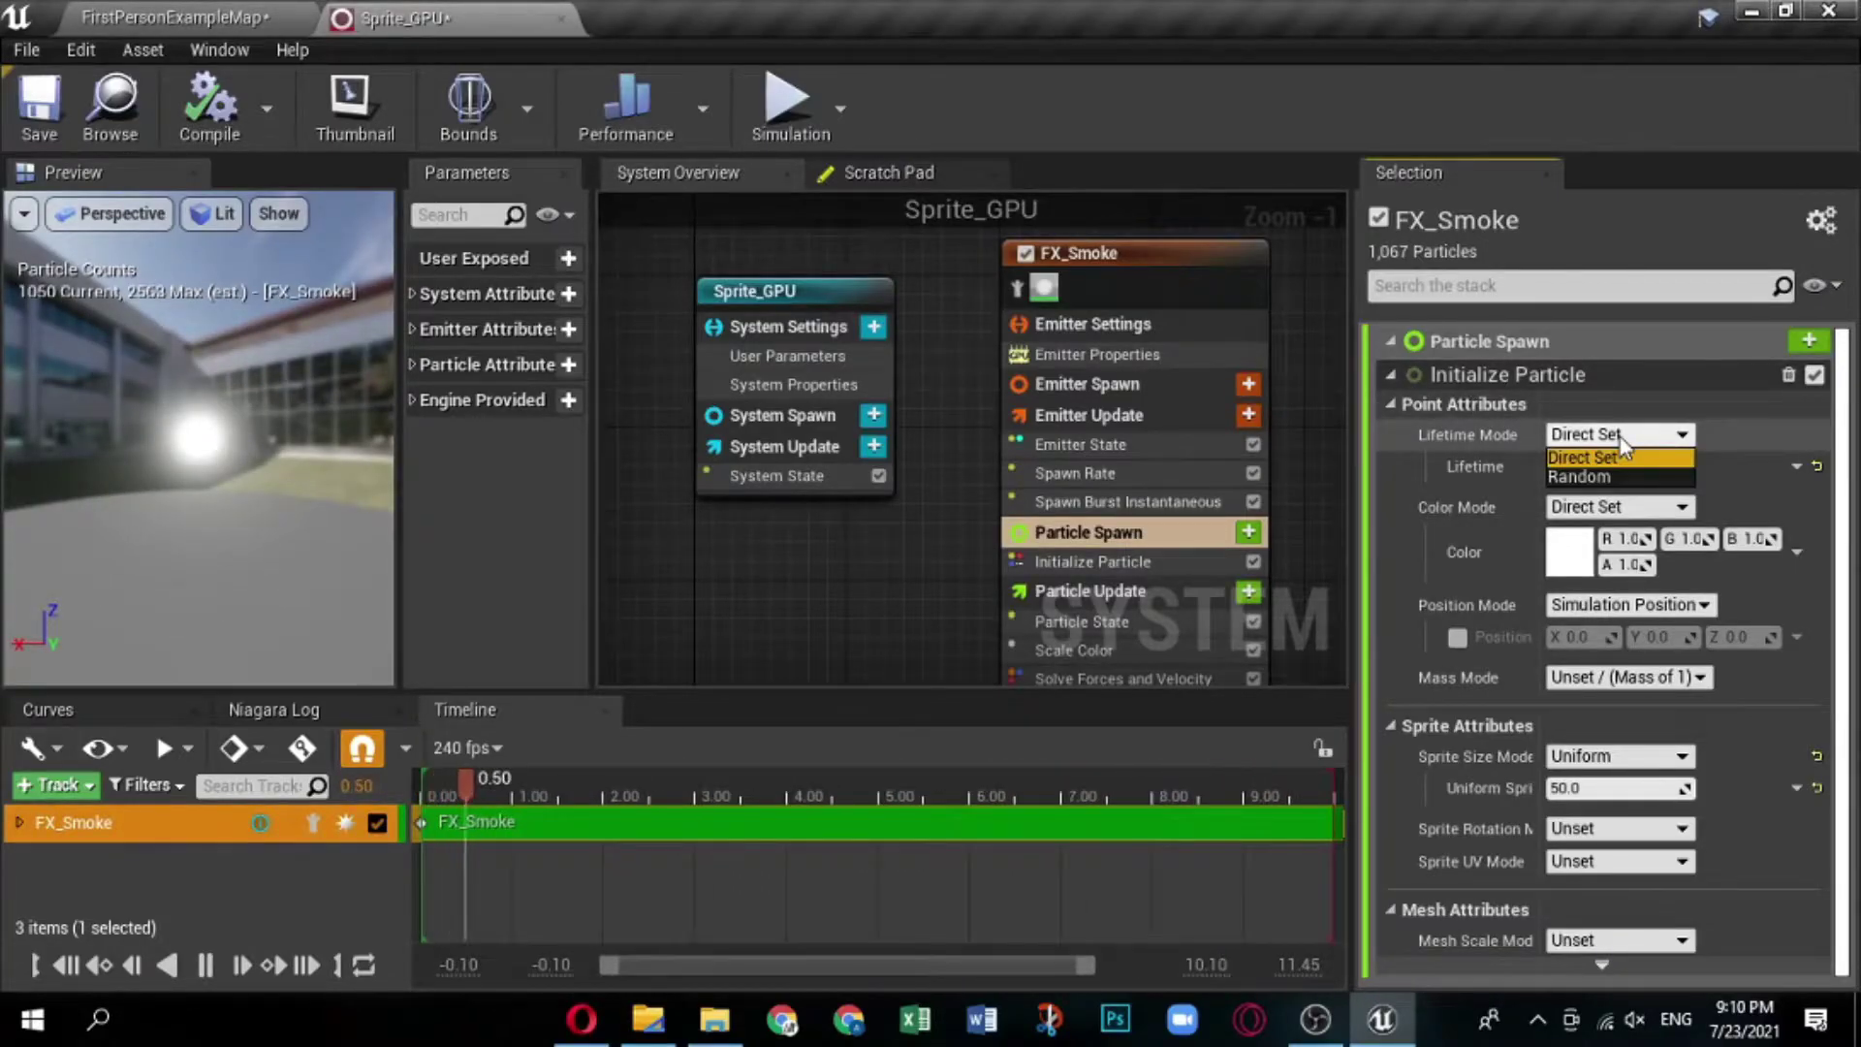
pyautogui.click(1619, 438)
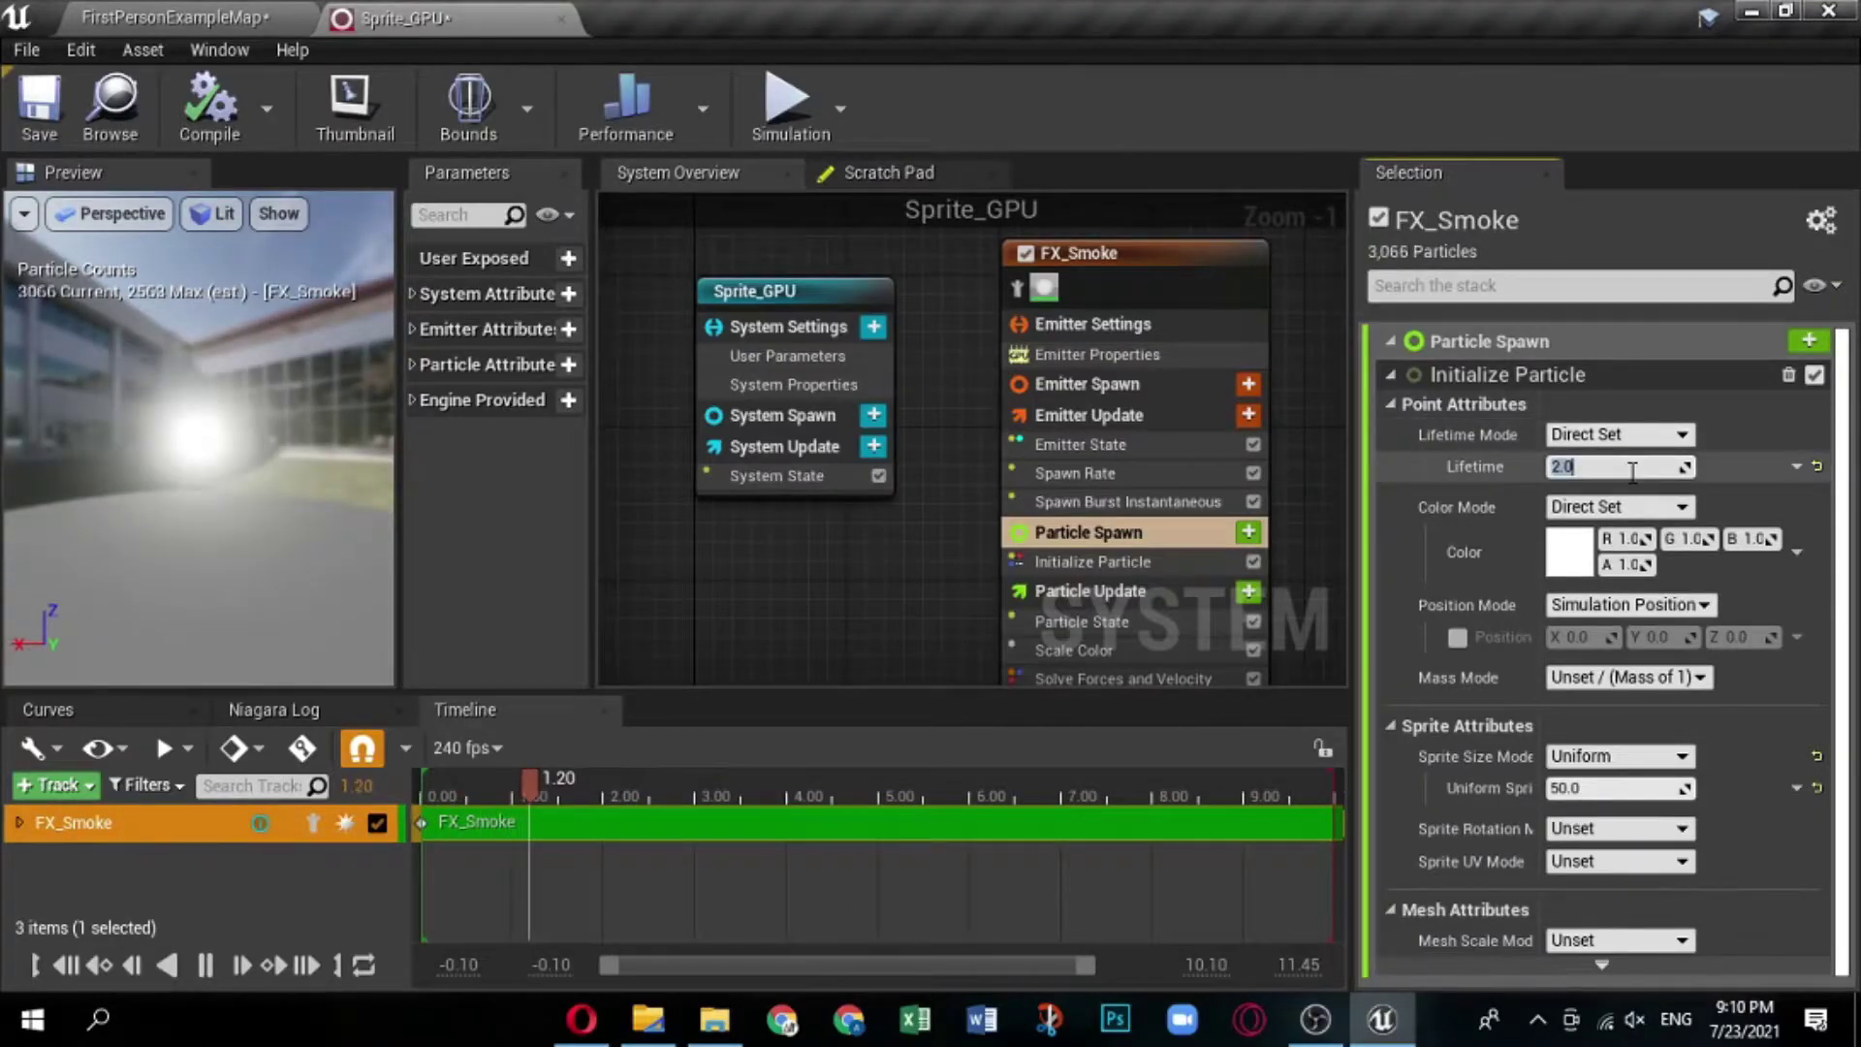
pyautogui.click(1633, 468)
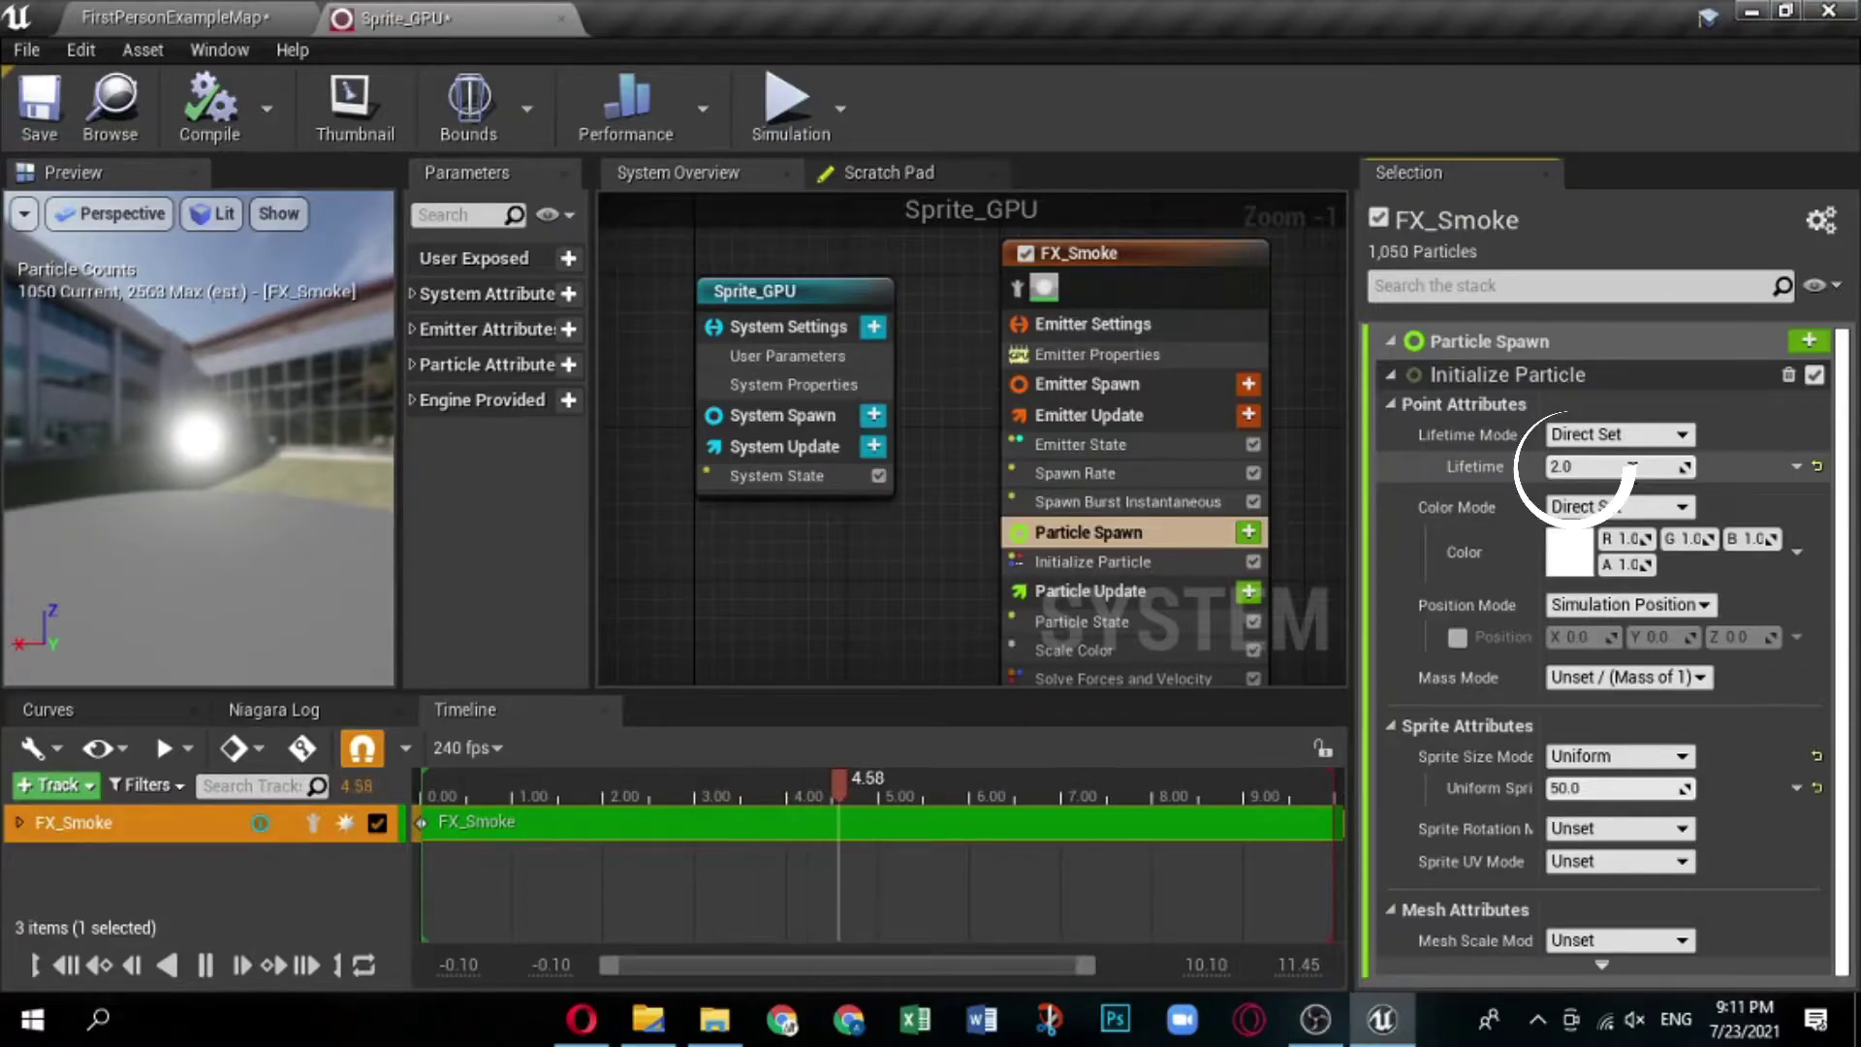
pyautogui.write('5')
pyautogui.press('Return')
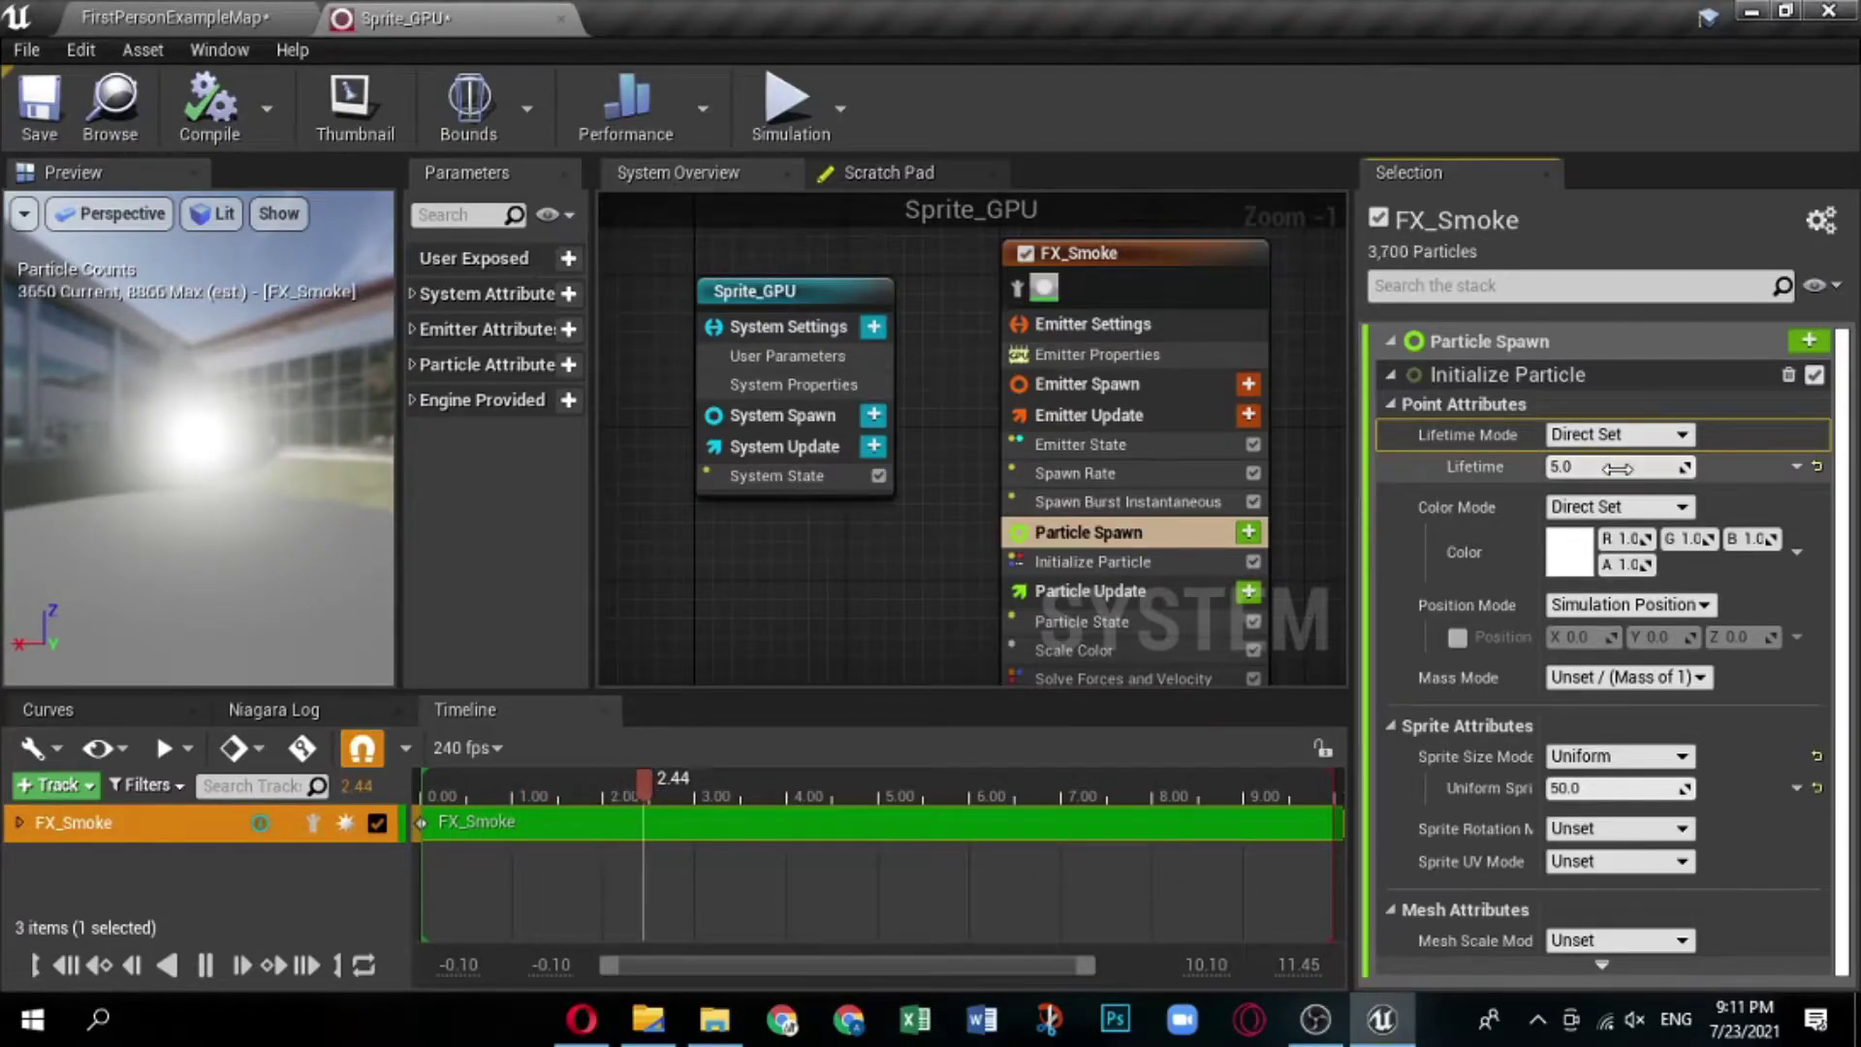
# Switch Sprite Size Mode to Non-Uniform with X and Y both 5.0.
pyautogui.click(1683, 757)
pyautogui.click(1595, 814)
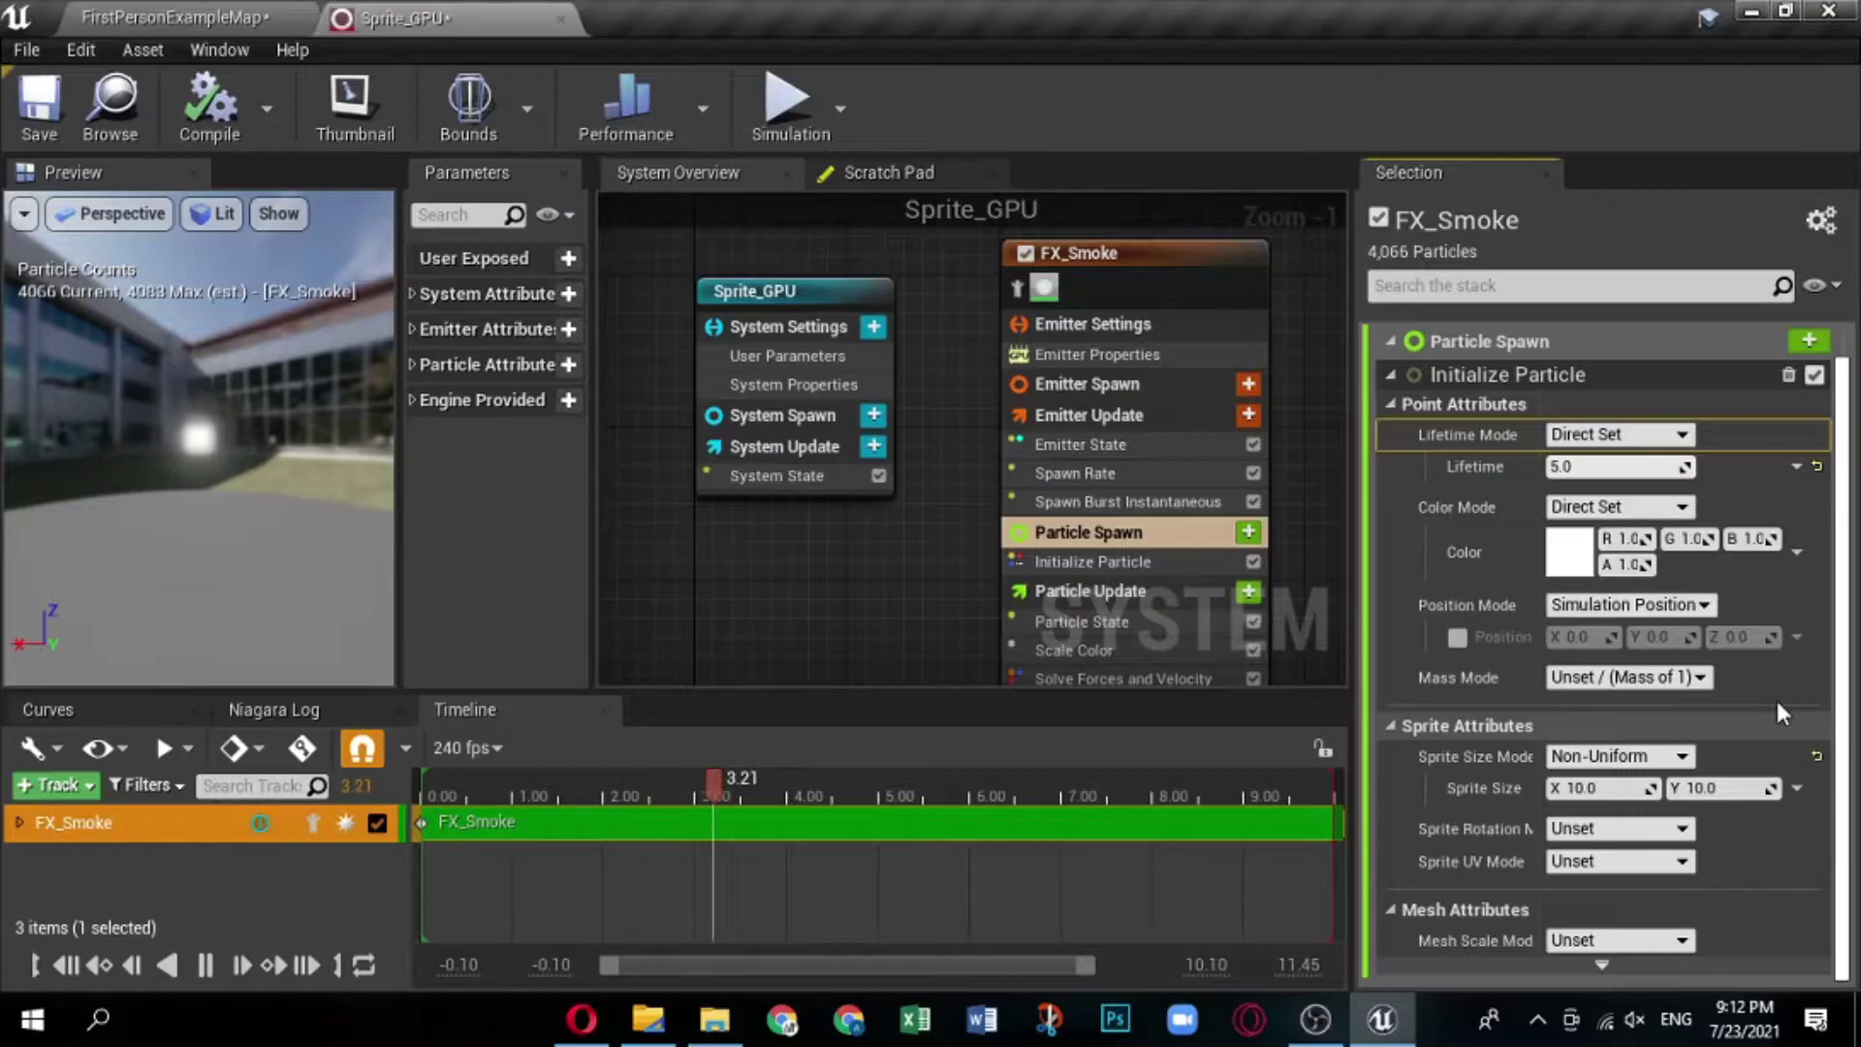
pyautogui.click(1604, 788)
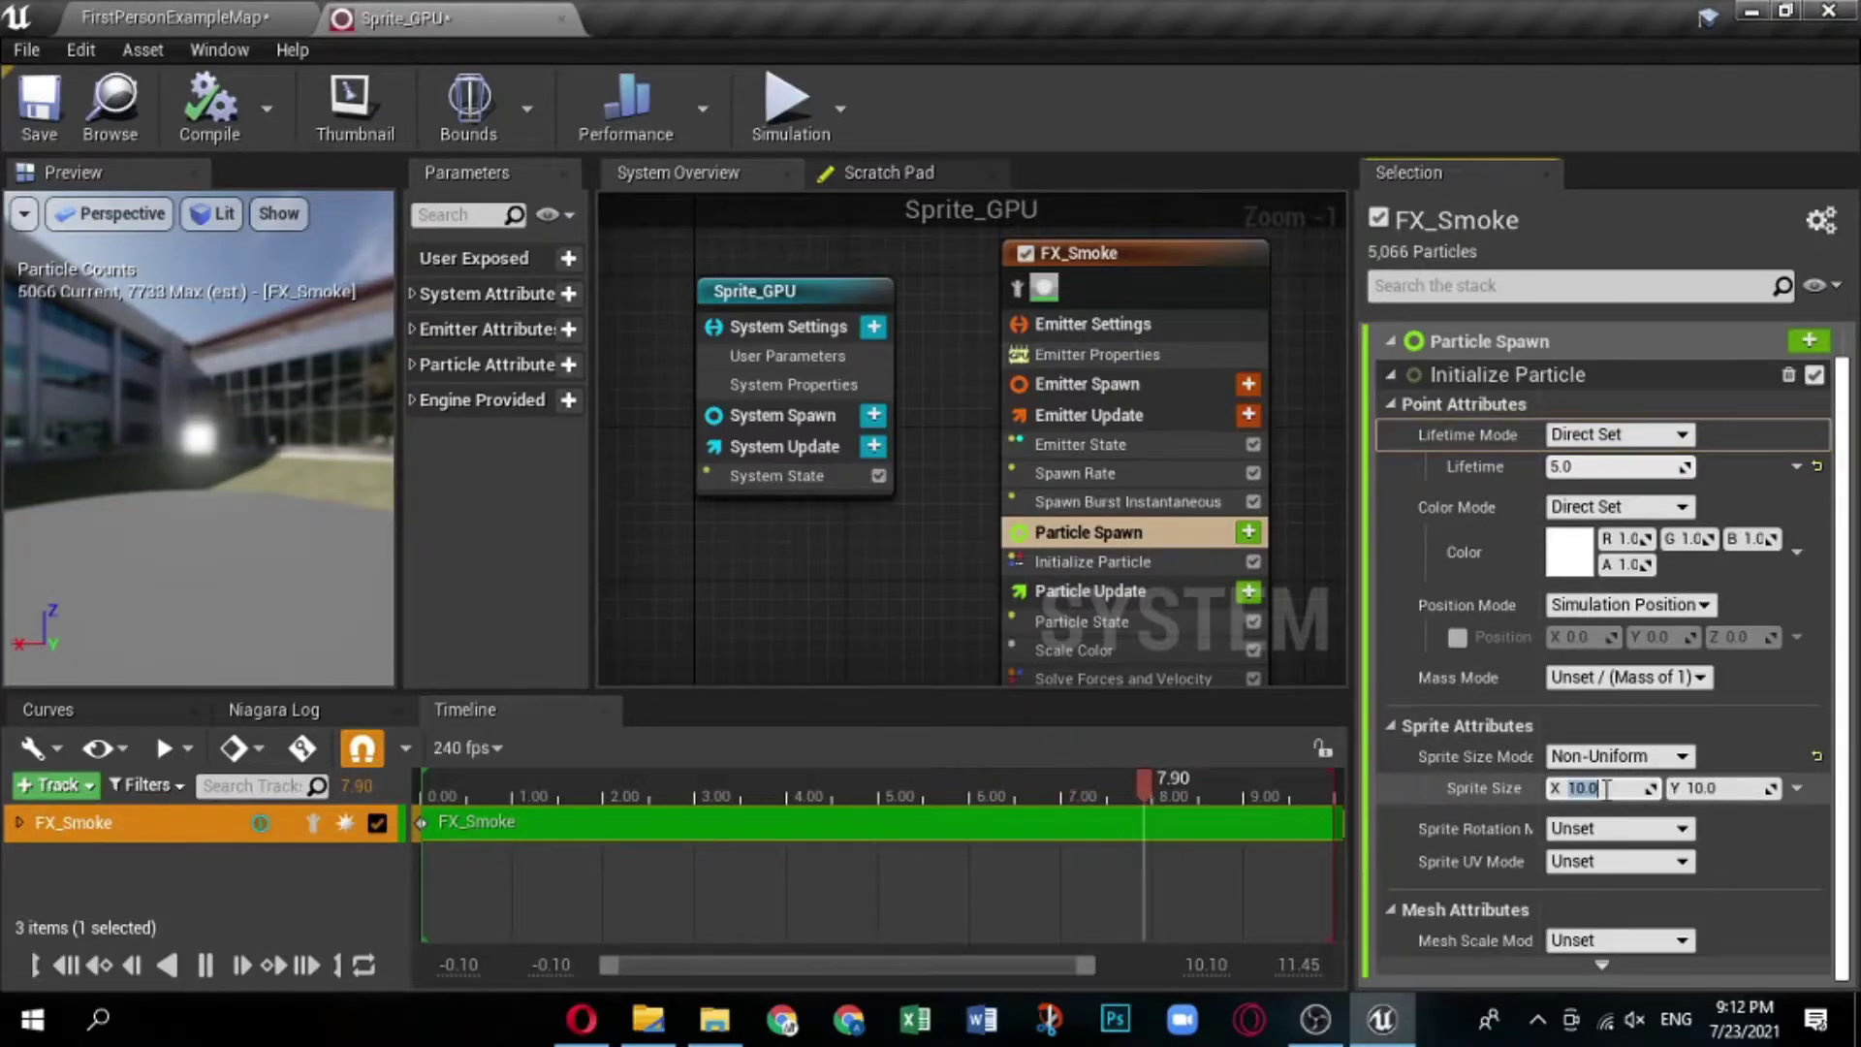
pyautogui.click(1725, 790)
pyautogui.write('5')
pyautogui.click(1596, 702)
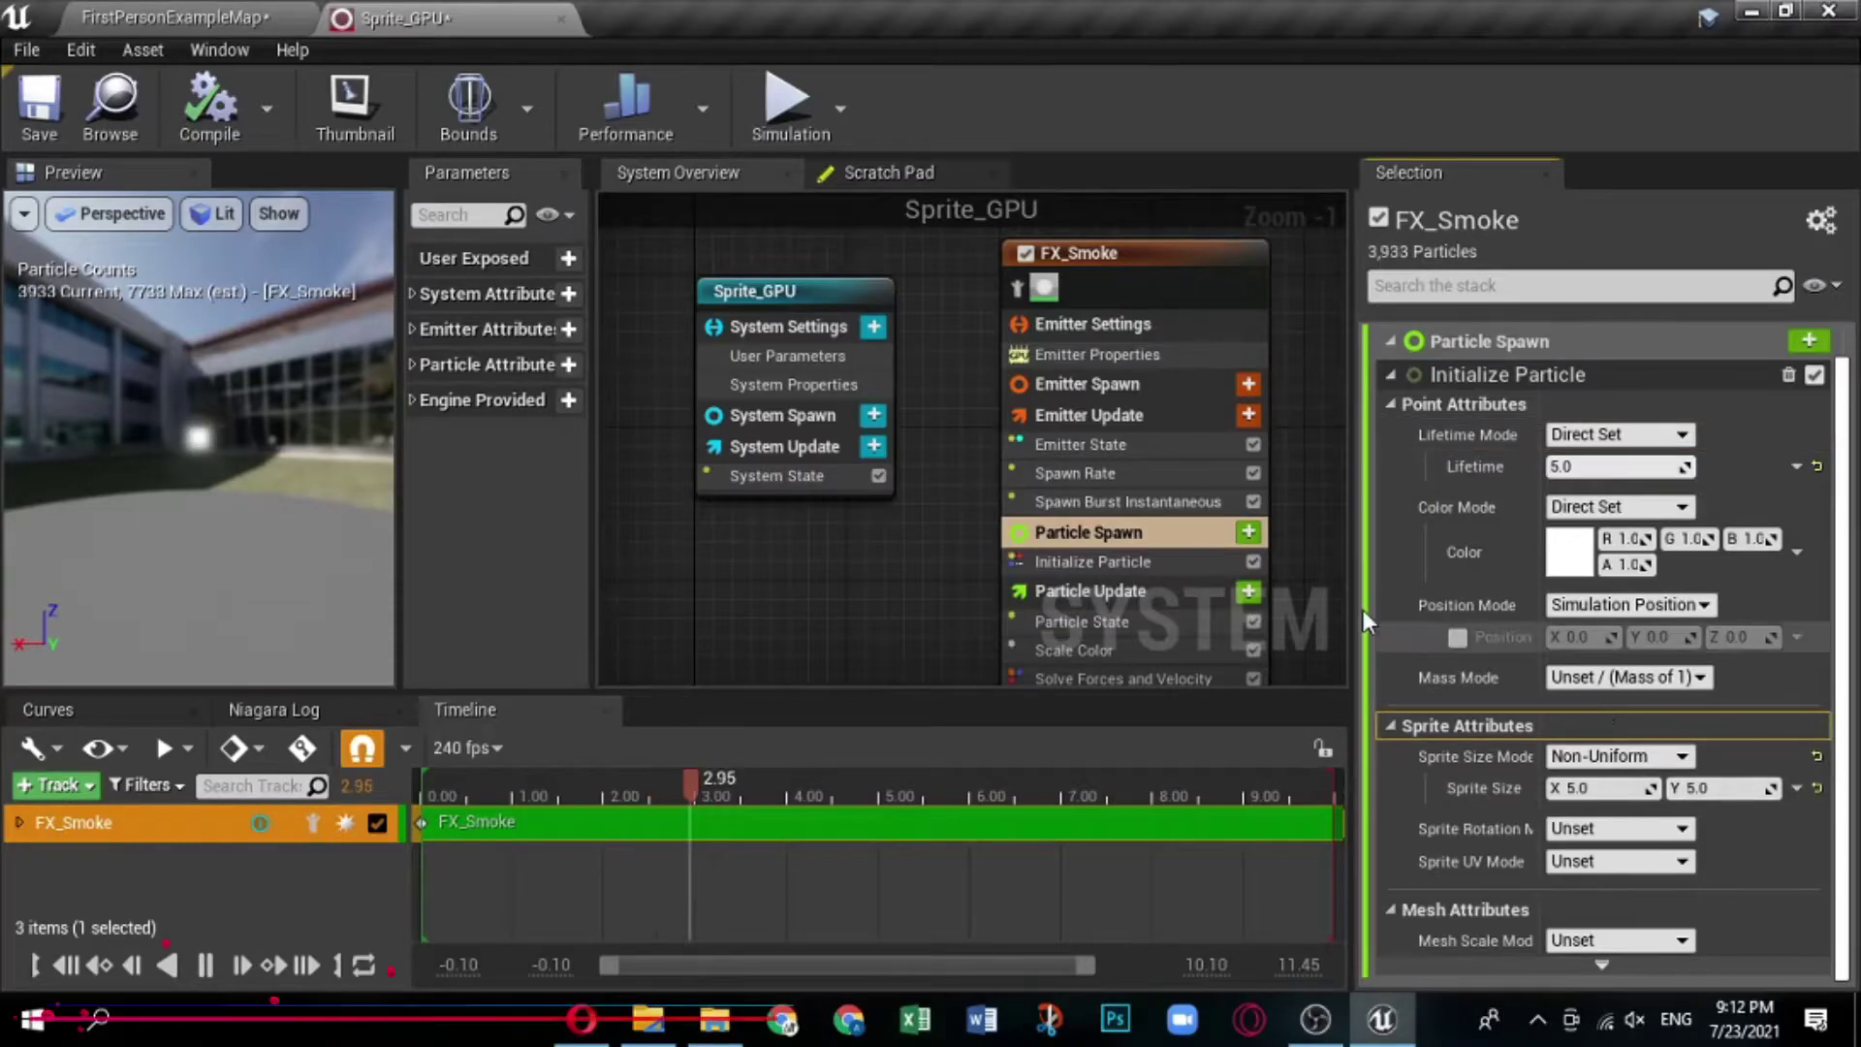
# Add a Sphere Location module (radius 100) to Particle Spawn via an 'sp' search.
pyautogui.click(1246, 530)
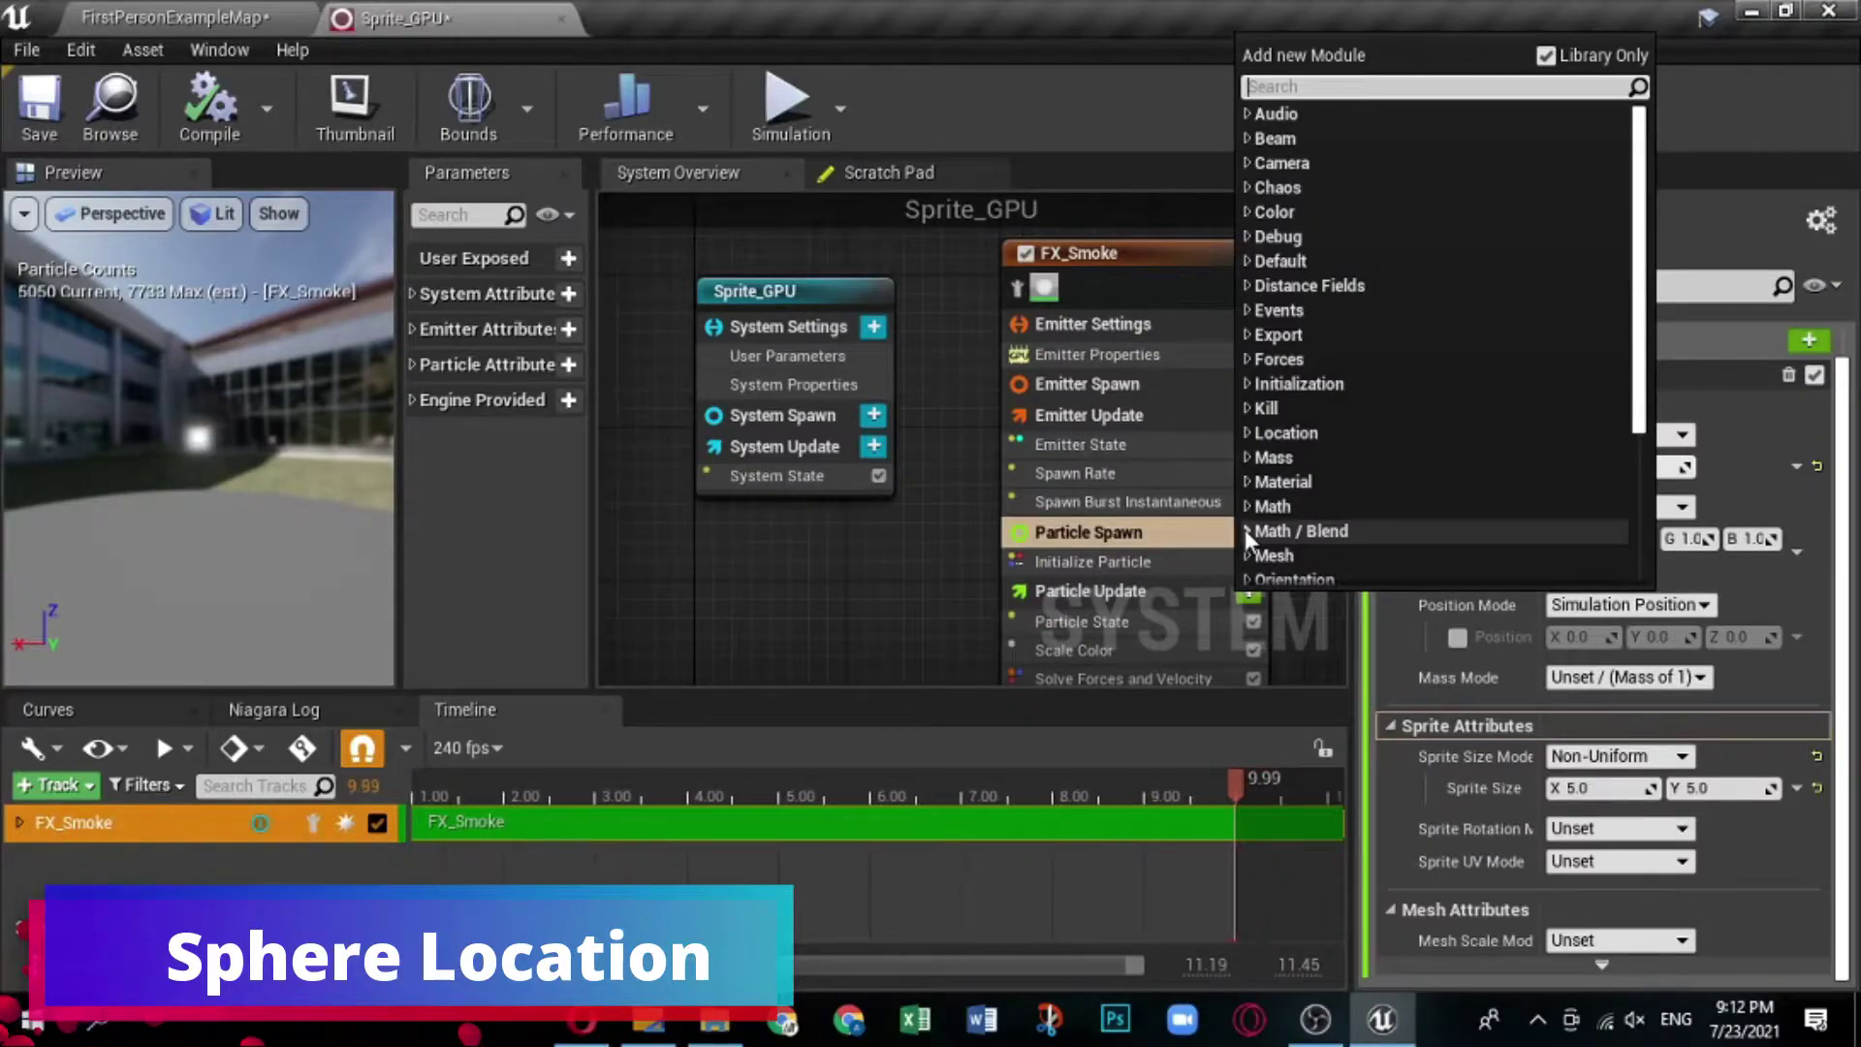
pyautogui.write('sp')
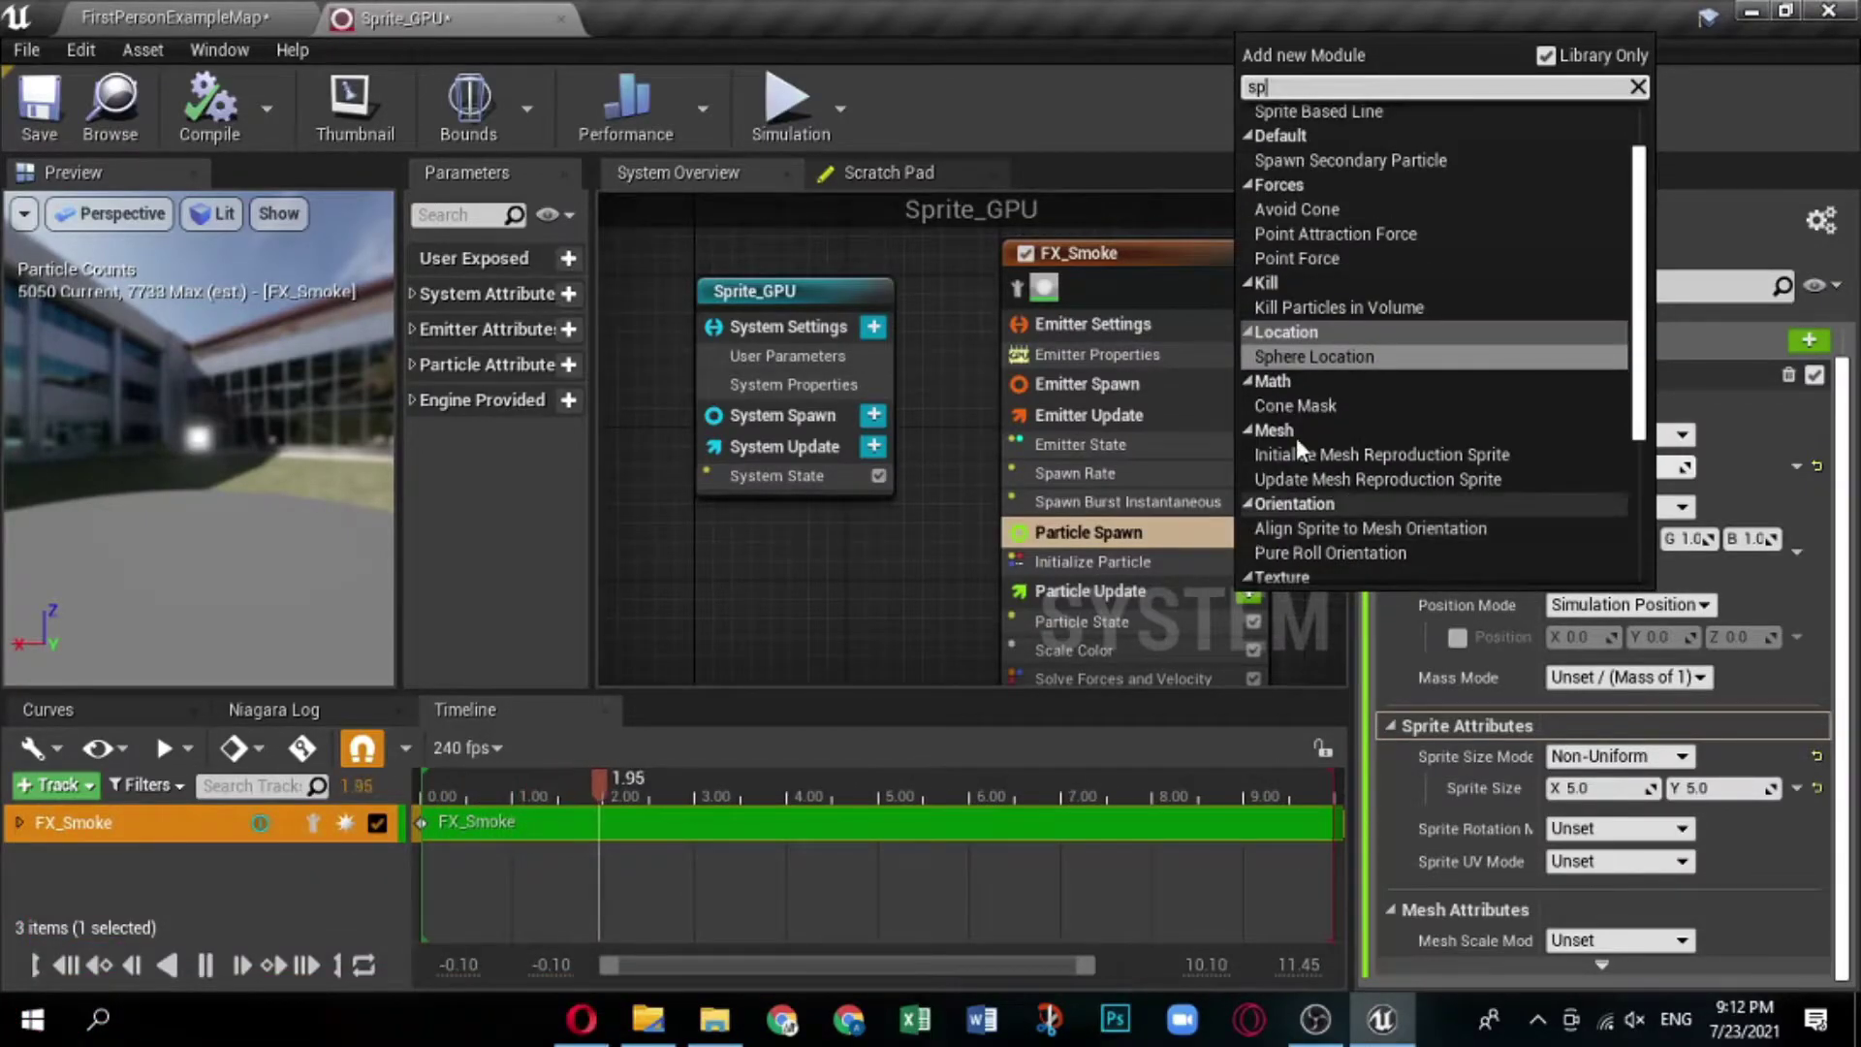
pyautogui.click(1361, 356)
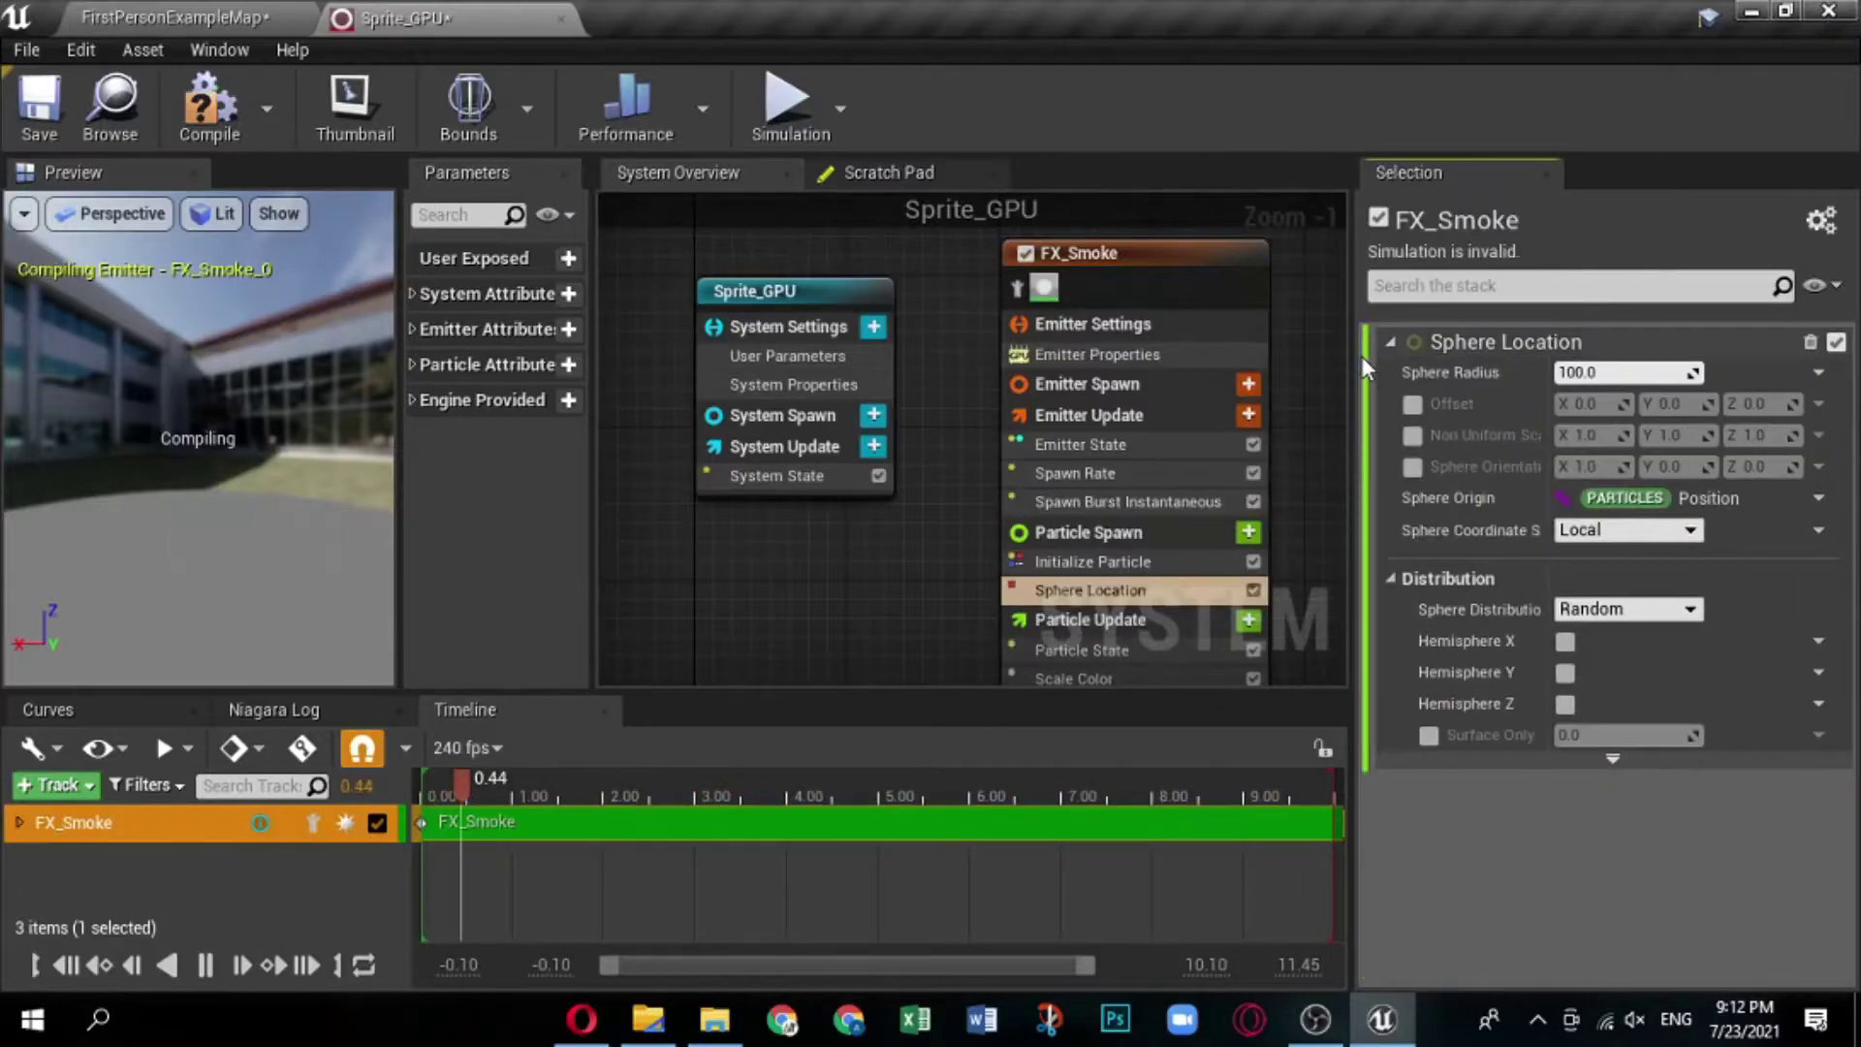
pyautogui.click(1136, 583)
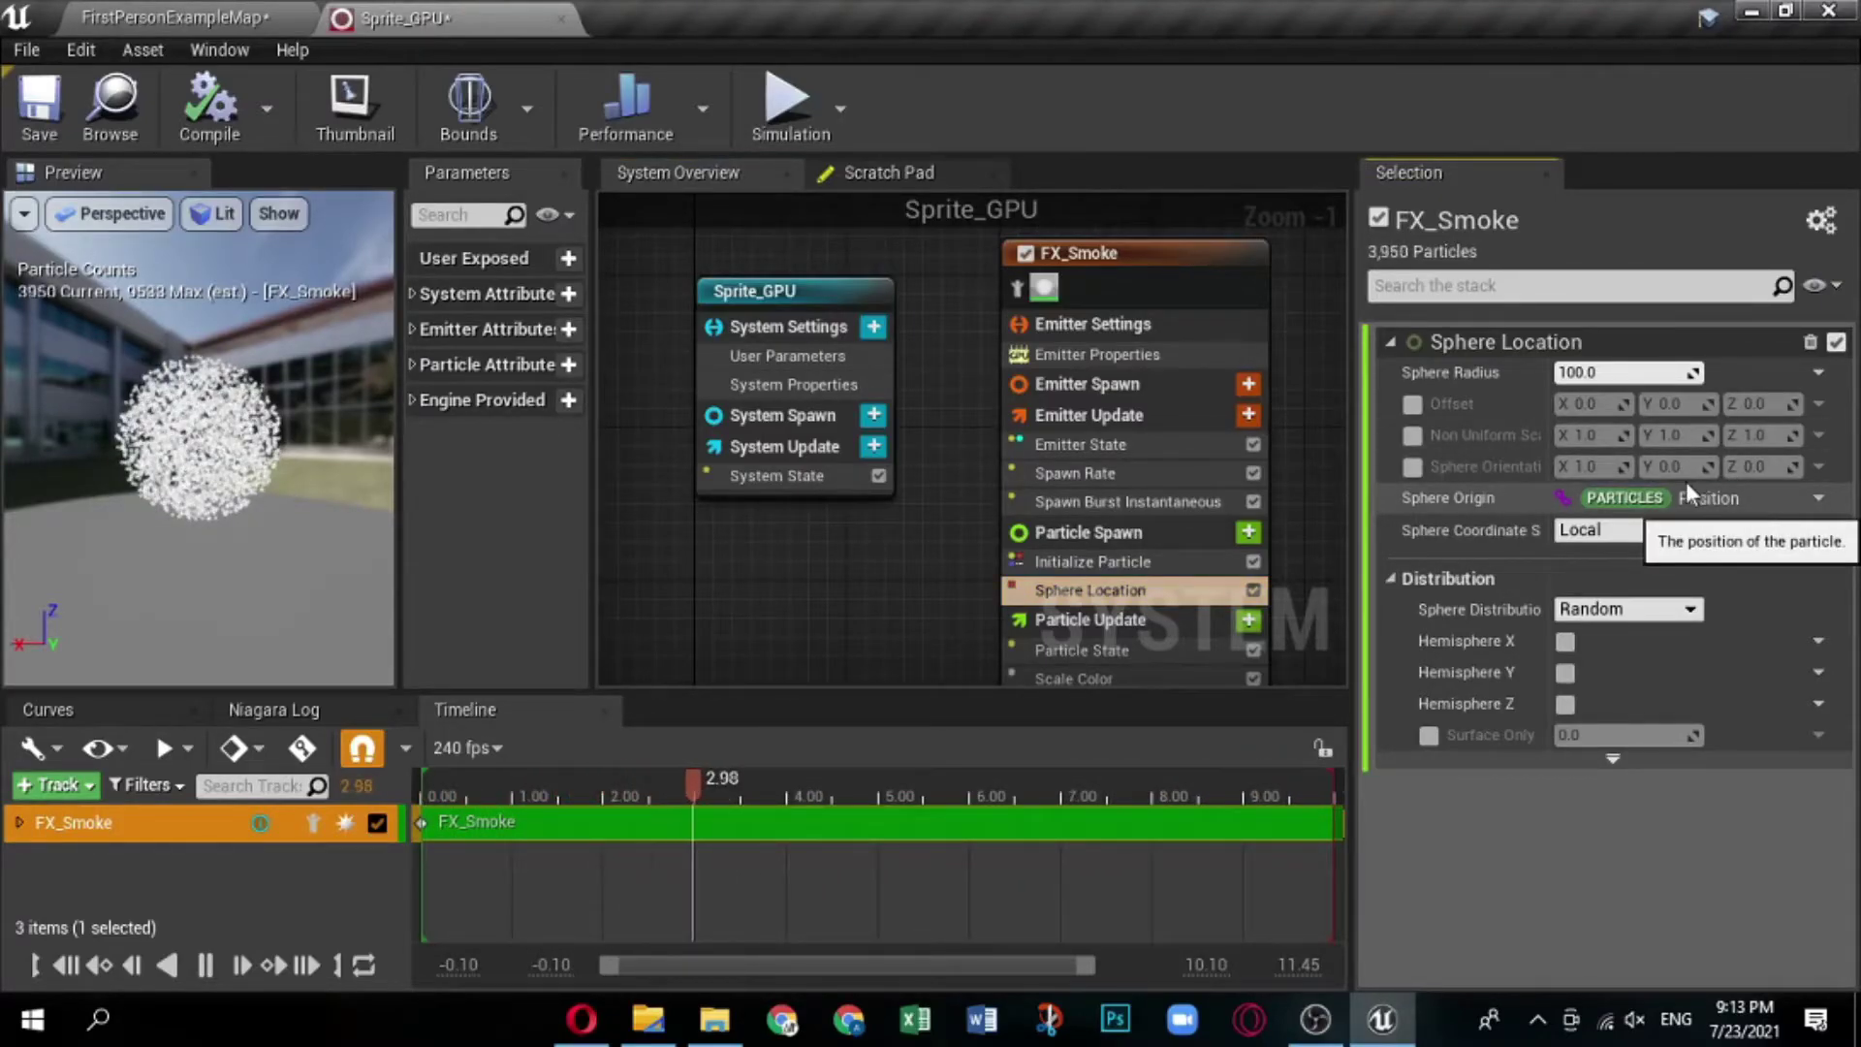
pyautogui.scroll(1, 1307, 504)
pyautogui.moveTo(1307, 504); pyautogui.dragTo(1277, 240, button='right')
# Search Particle Update's module list for 'sprit' and add Scale Sprite Size.
pyautogui.click(1026, 370)
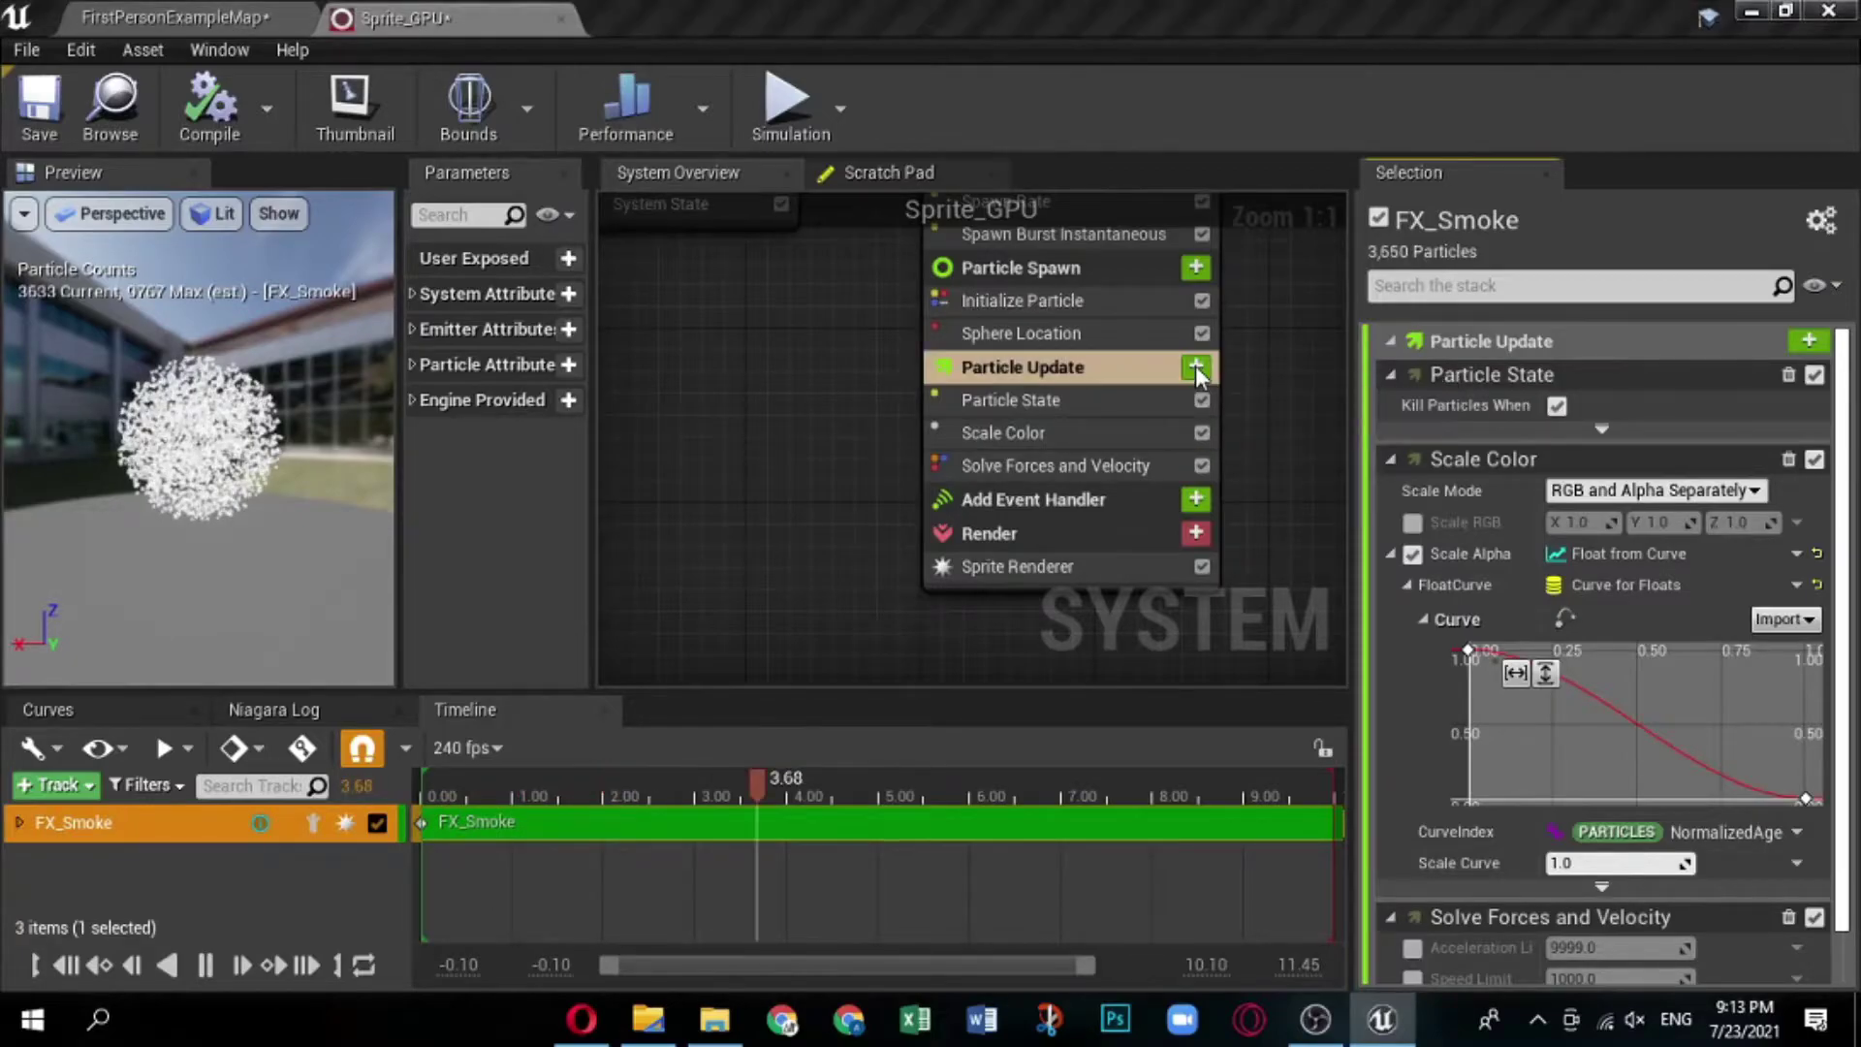
pyautogui.click(1195, 364)
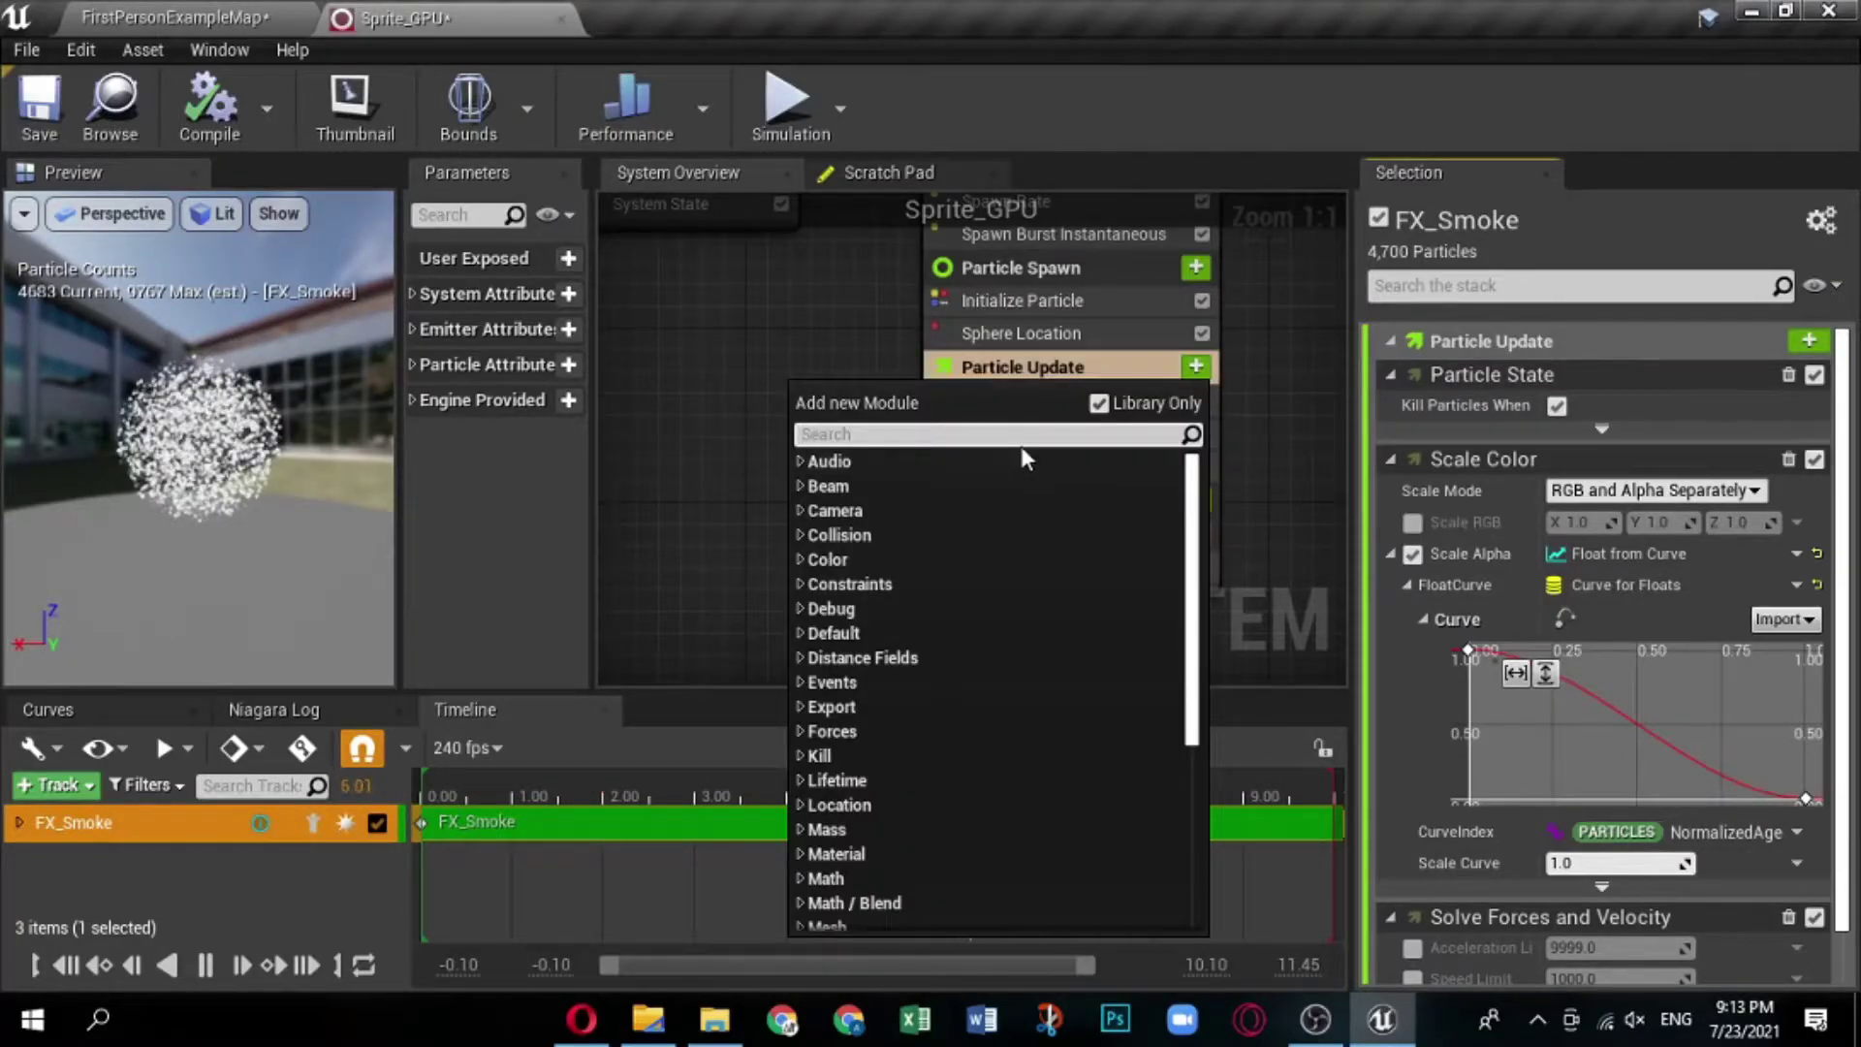
pyautogui.press('Escape')
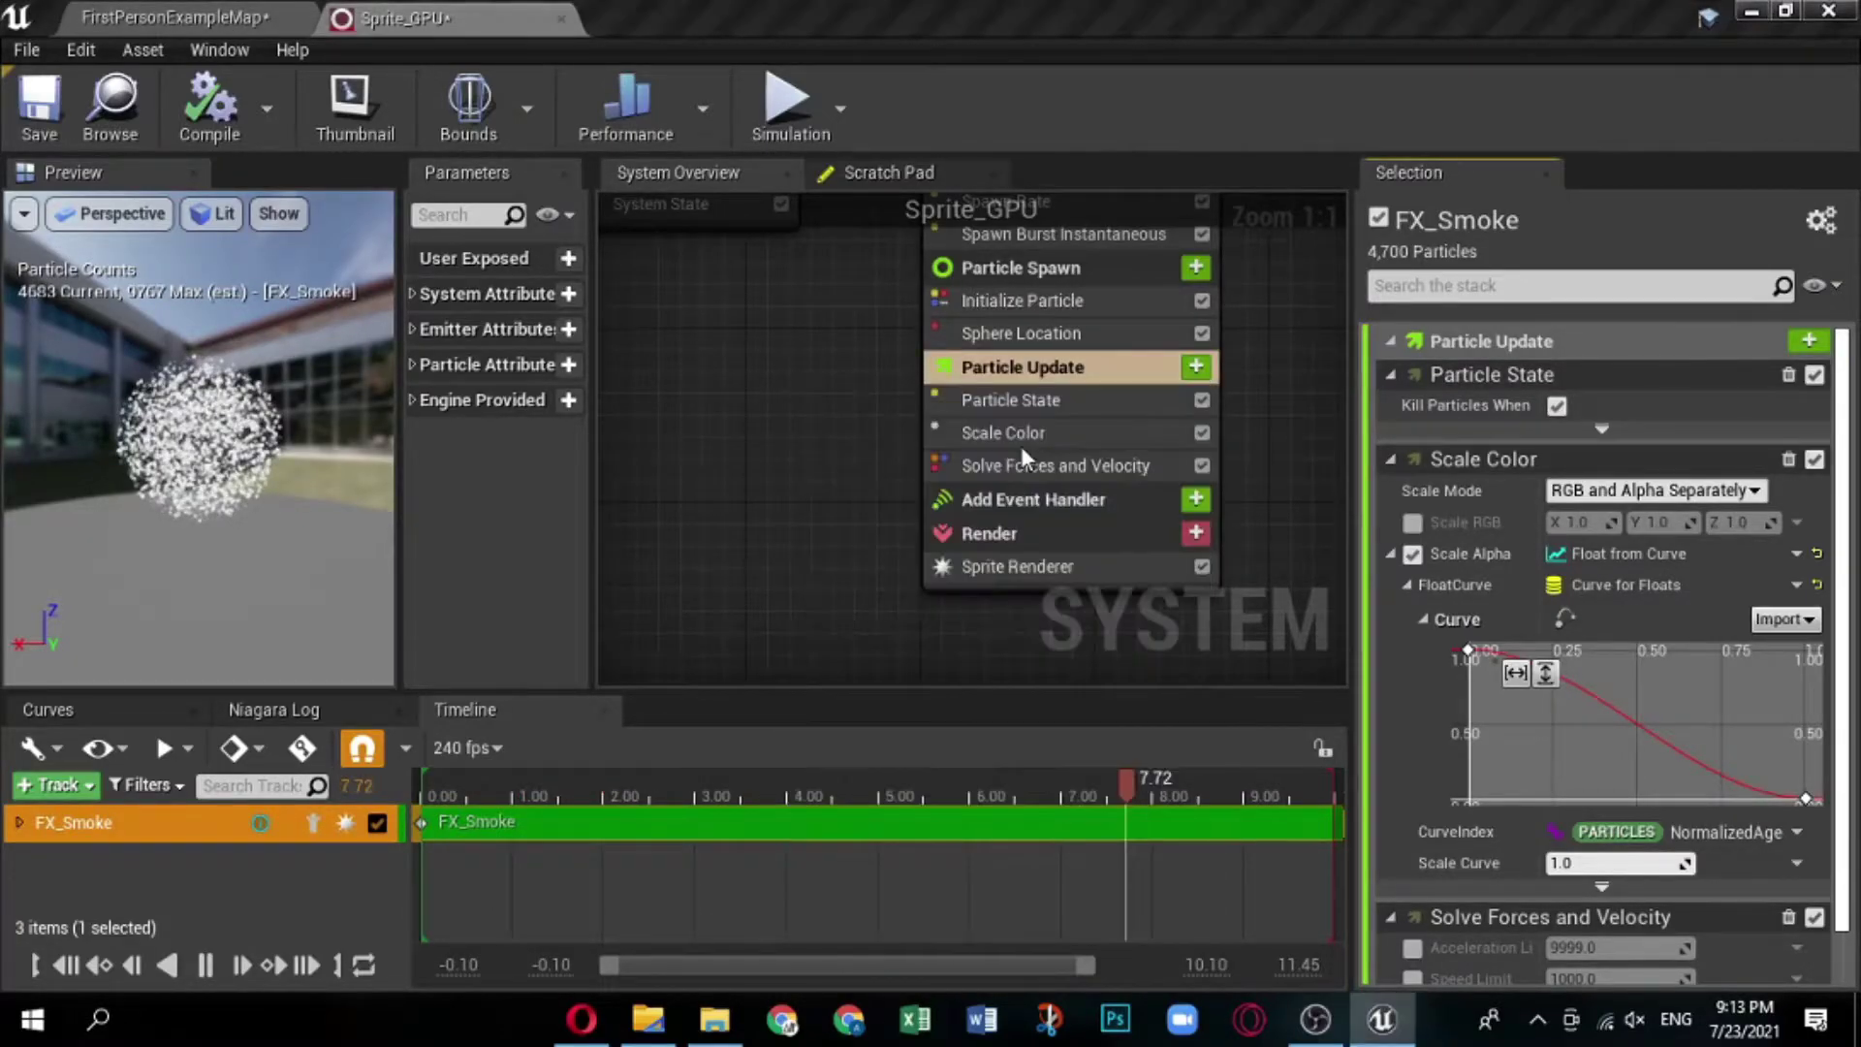
pyautogui.click(1195, 366)
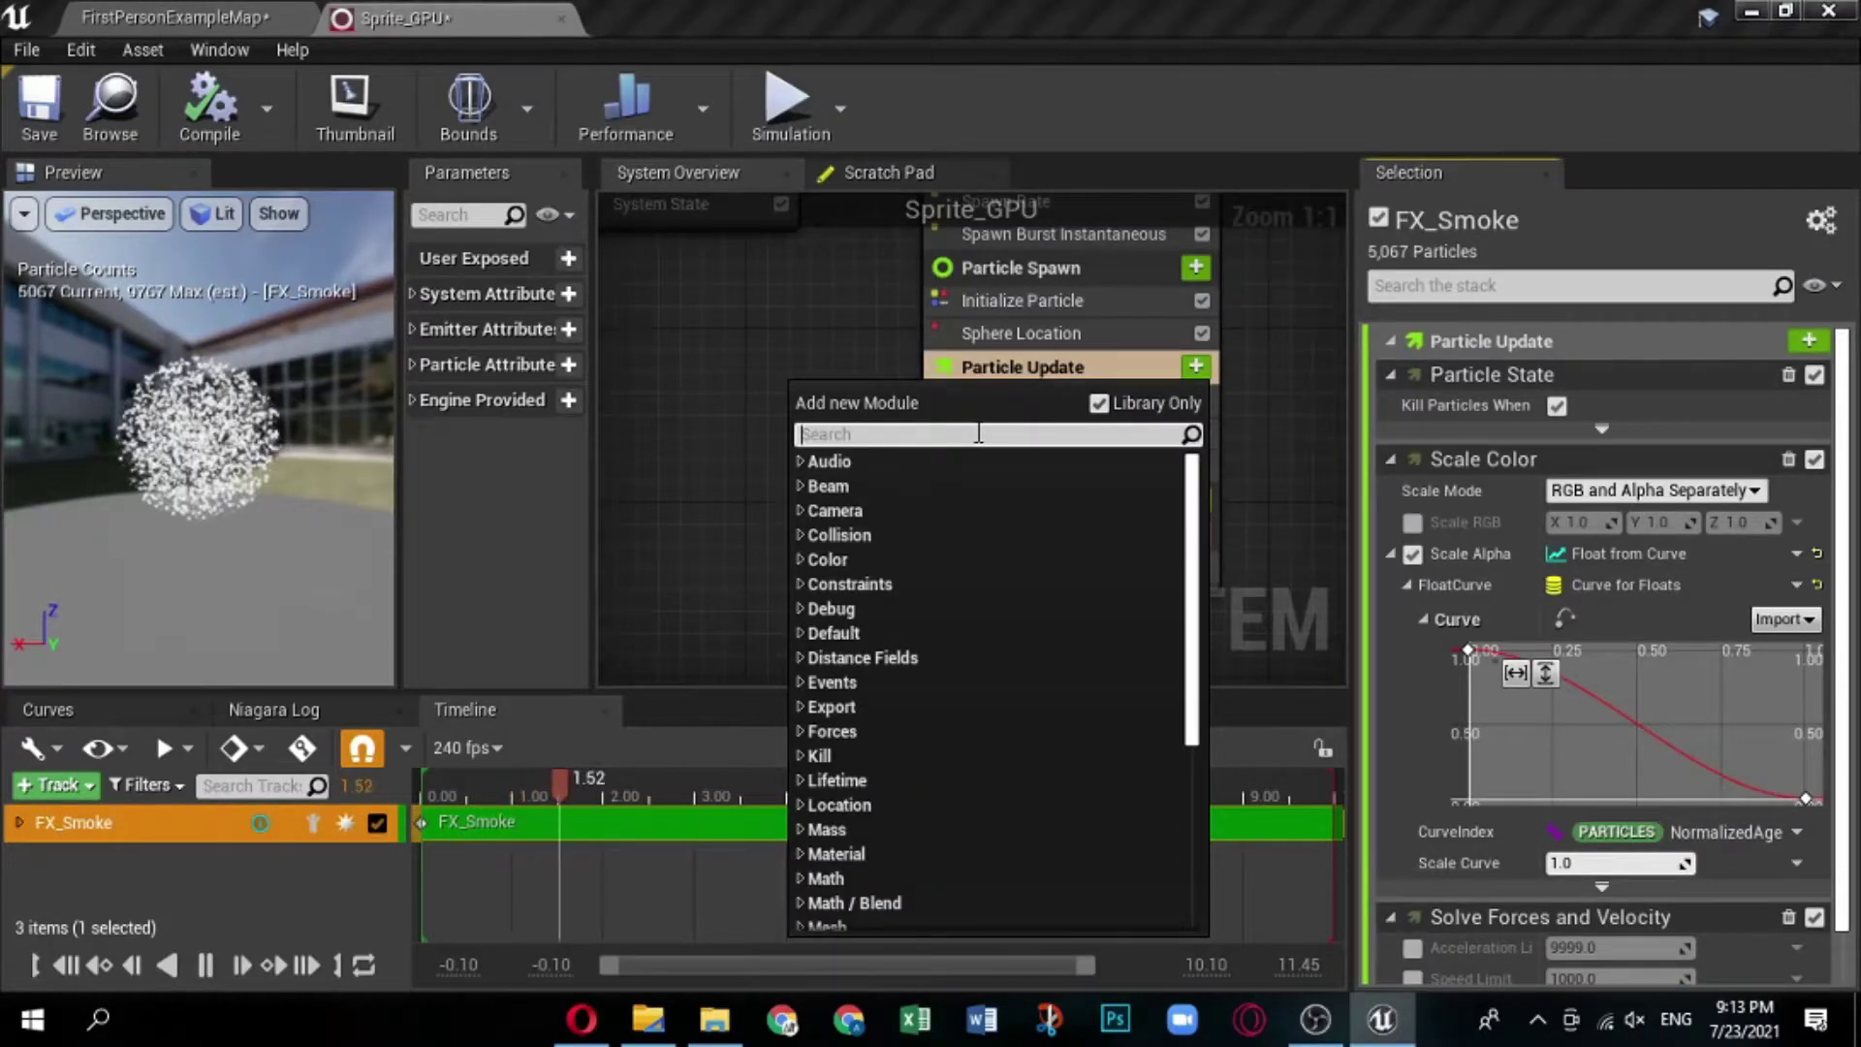
pyautogui.write('sprite')
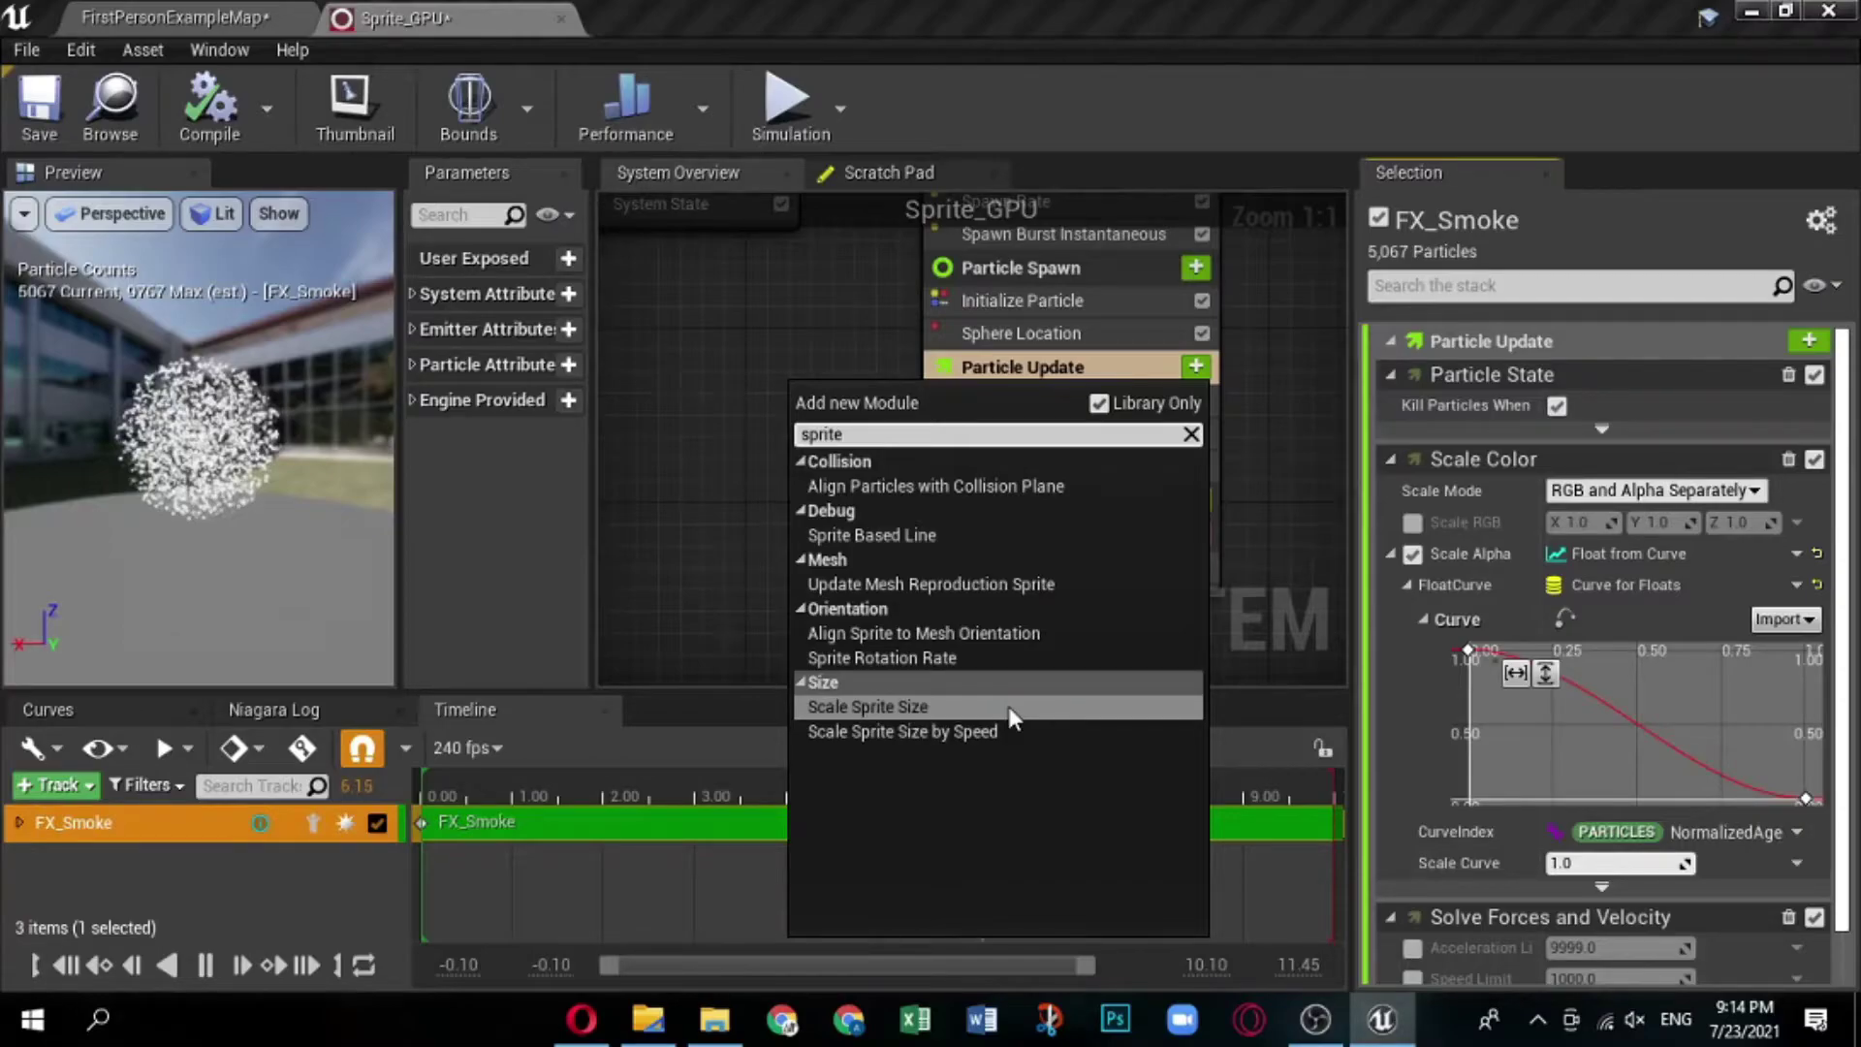
pyautogui.click(1008, 707)
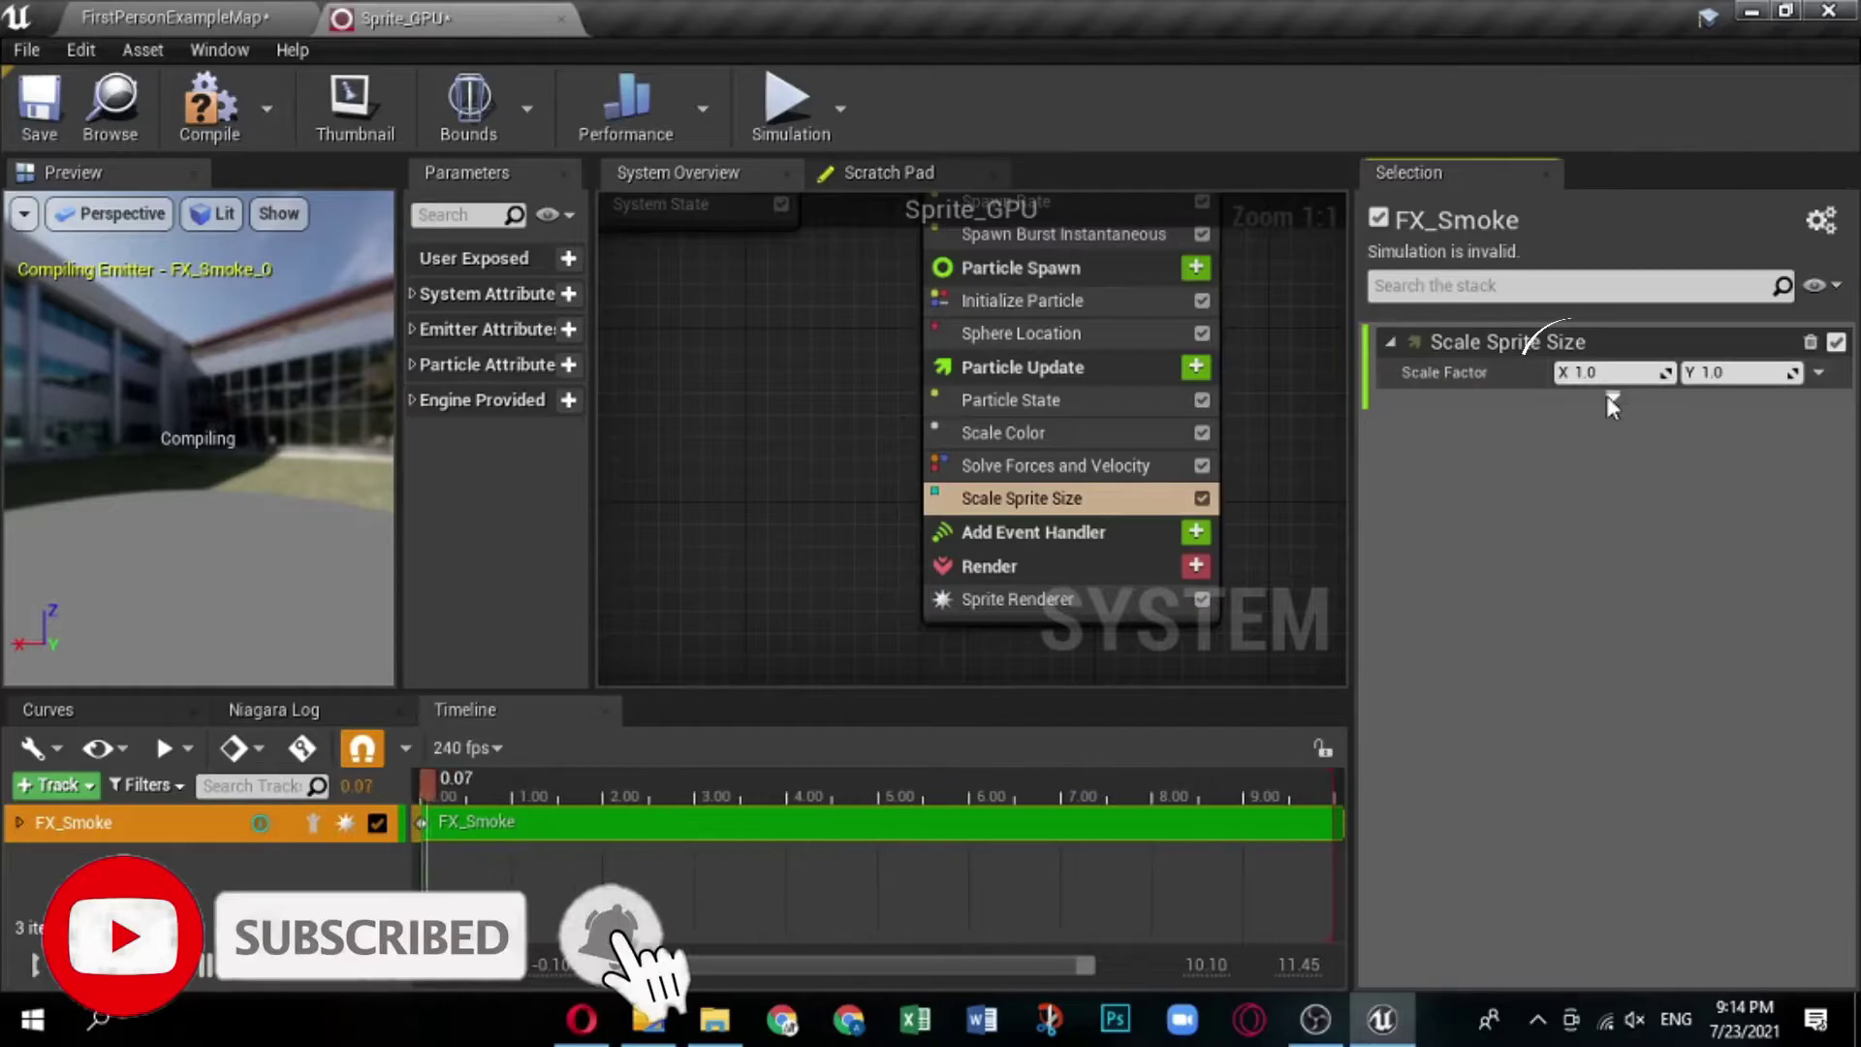
# Set the Scale Factor input to Dynamic Inputs > Vector 2D From Float.
pyautogui.click(1821, 374)
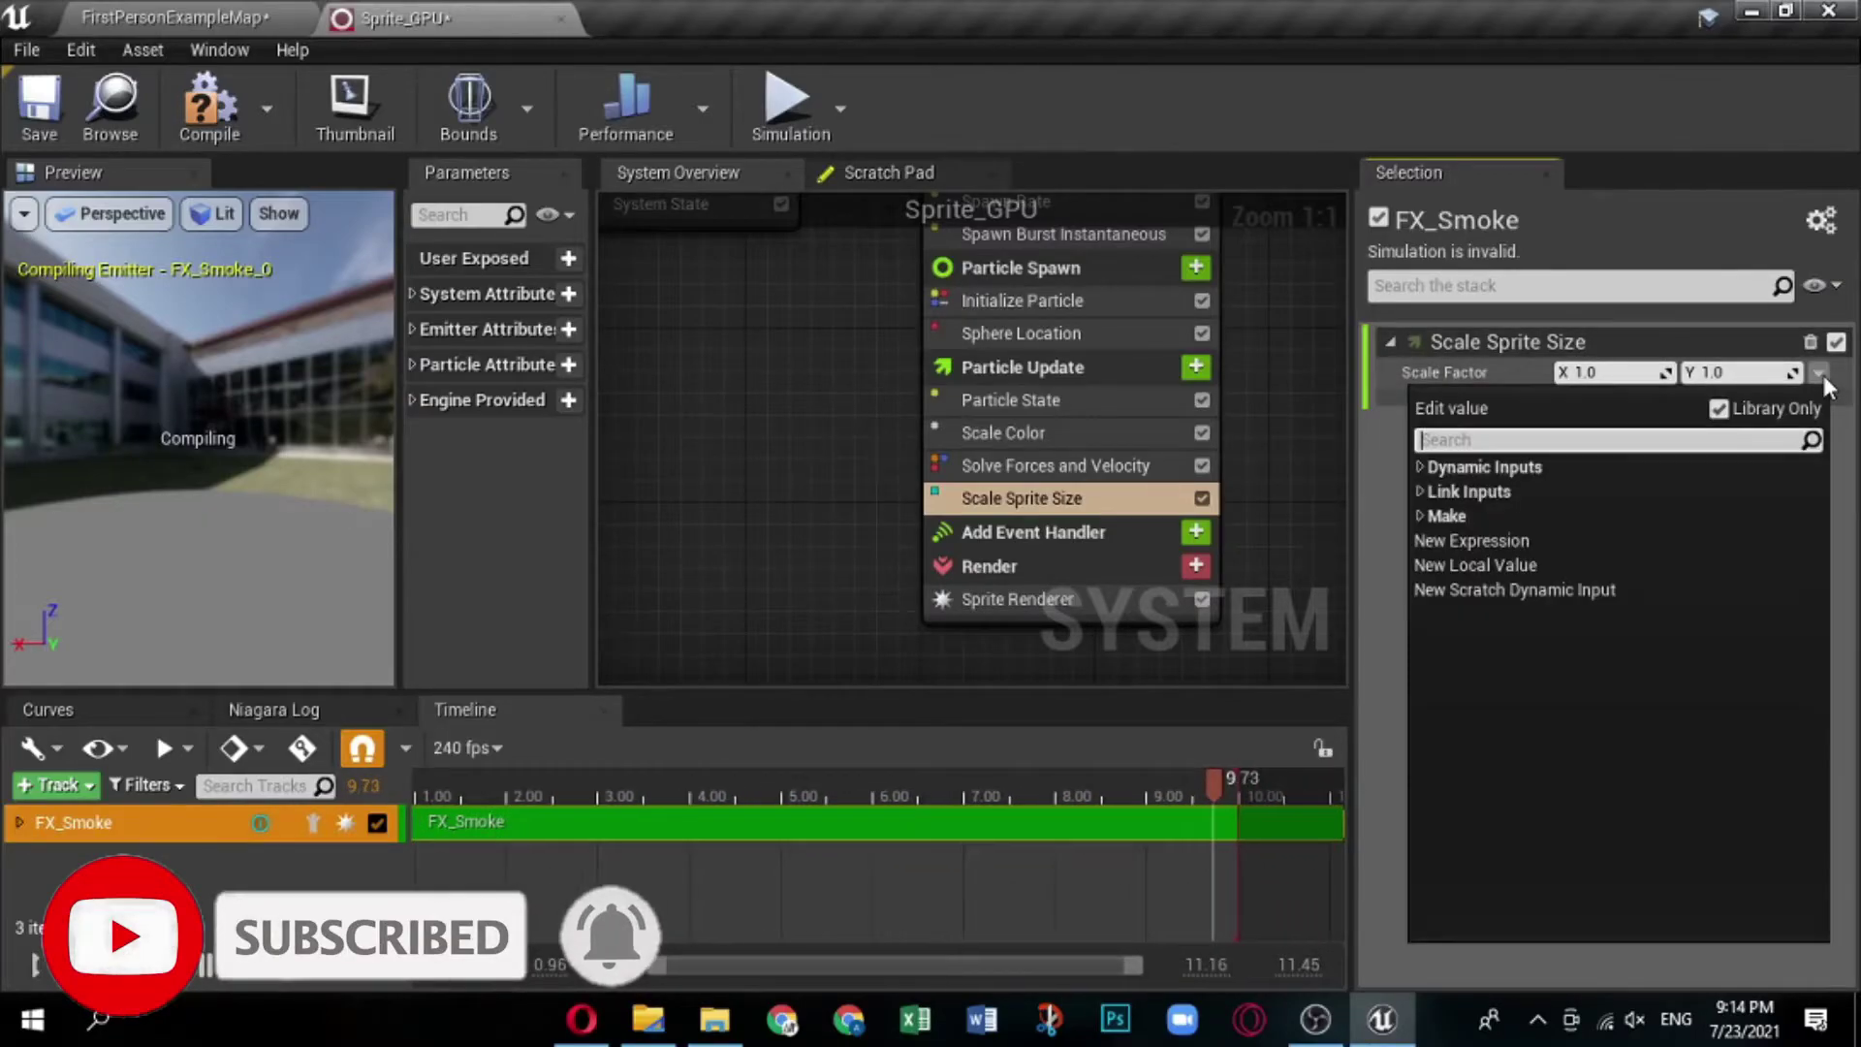
pyautogui.click(1425, 466)
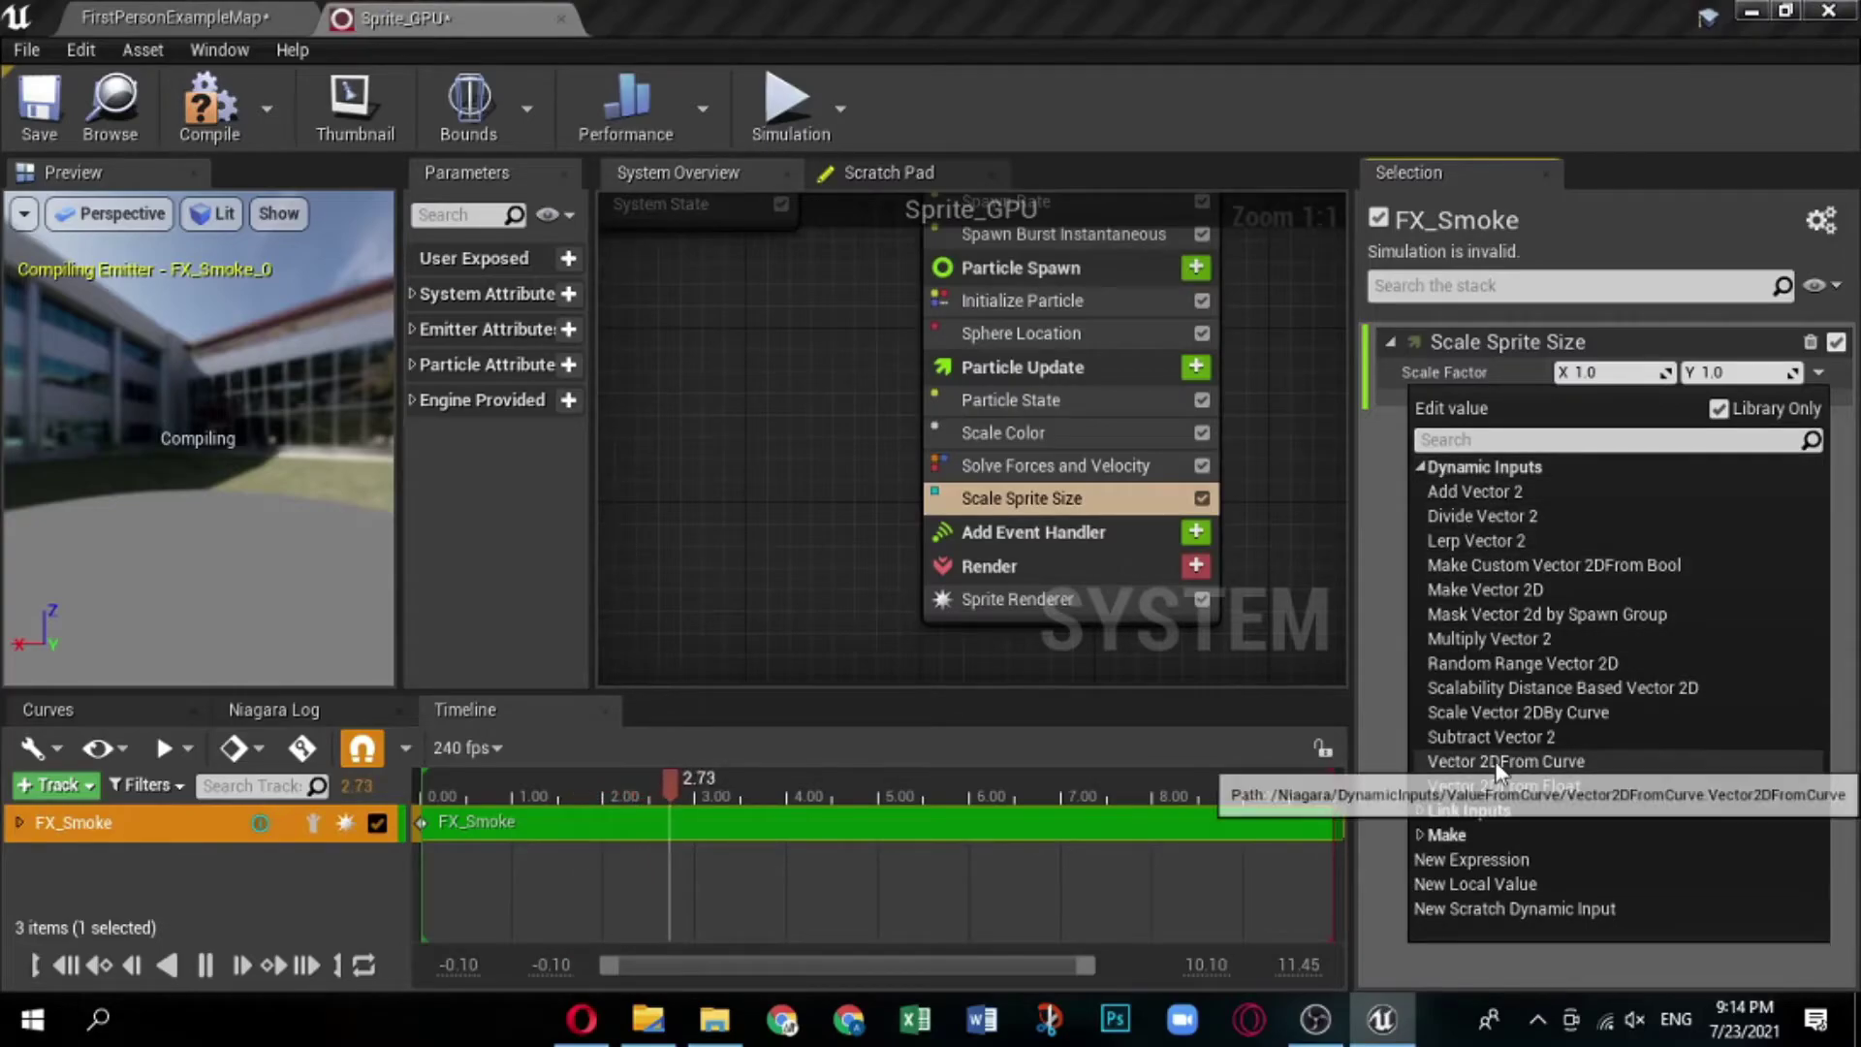
pyautogui.click(1504, 786)
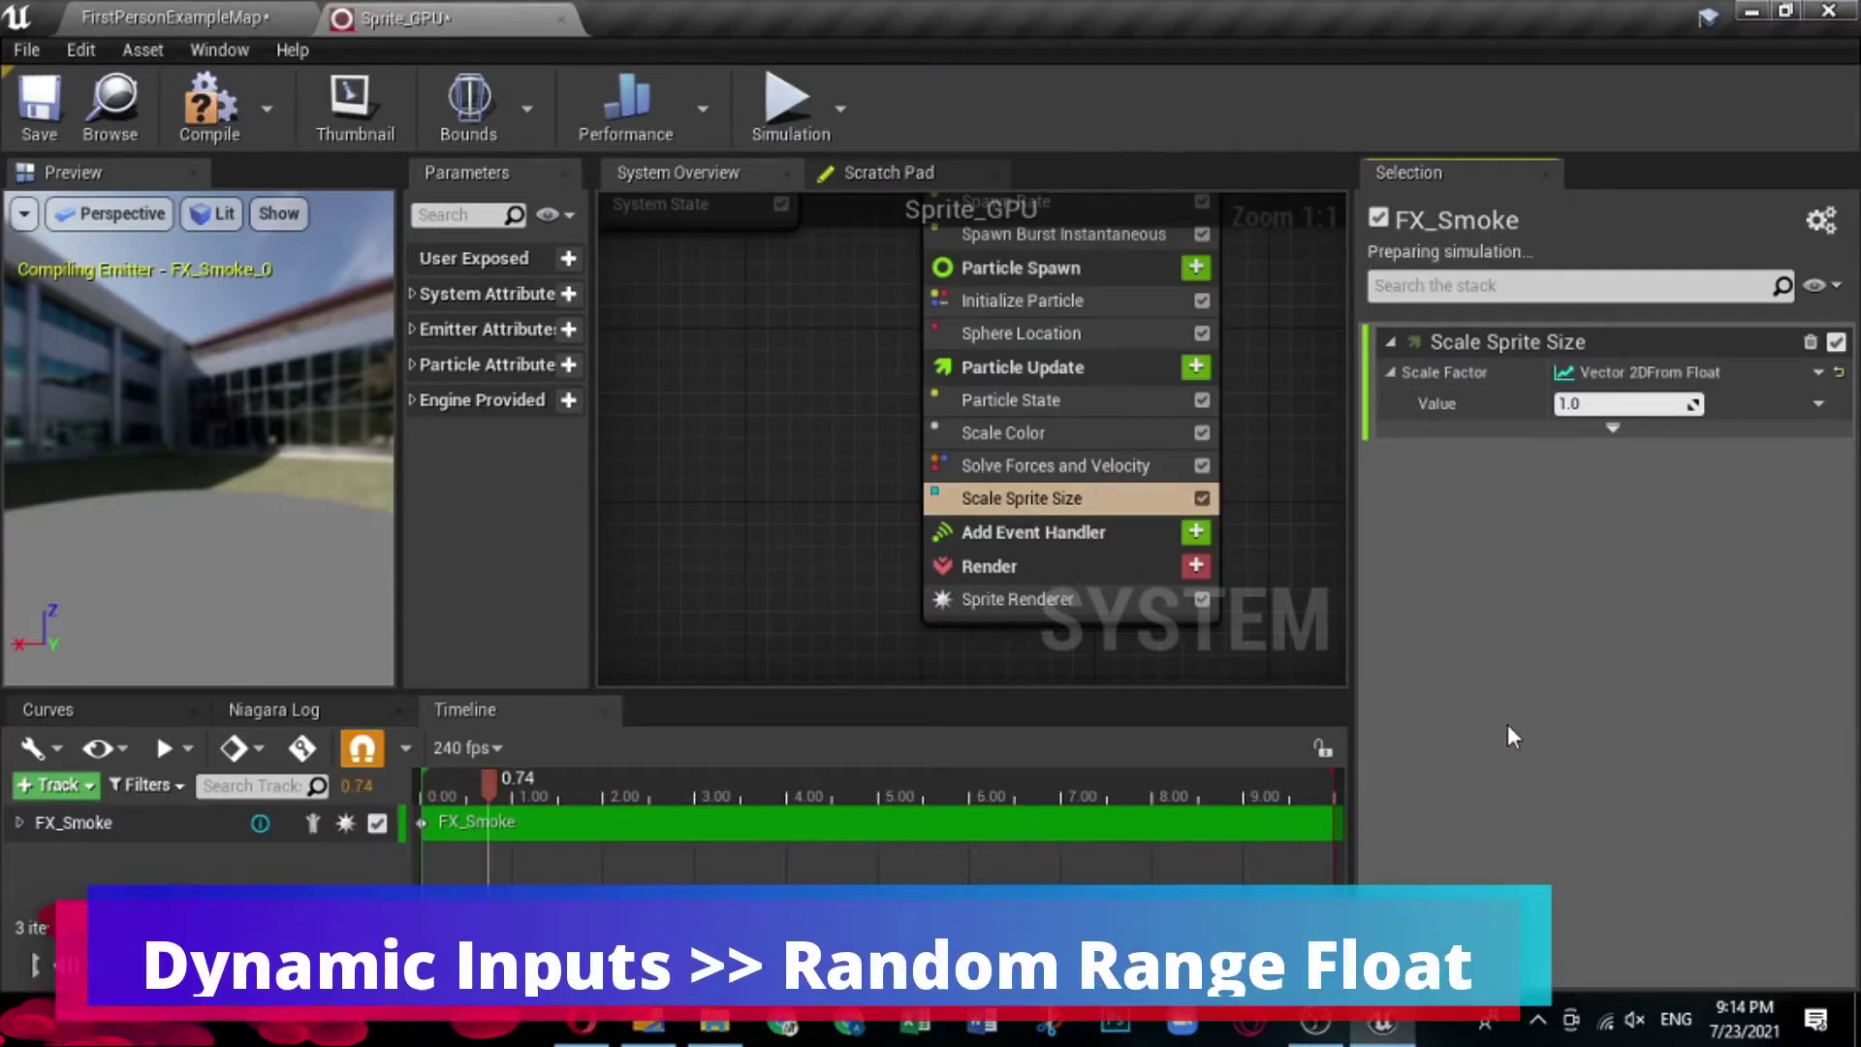
# Drive that float Value with Float from Curve over NormalizedAge.
pyautogui.click(1613, 427)
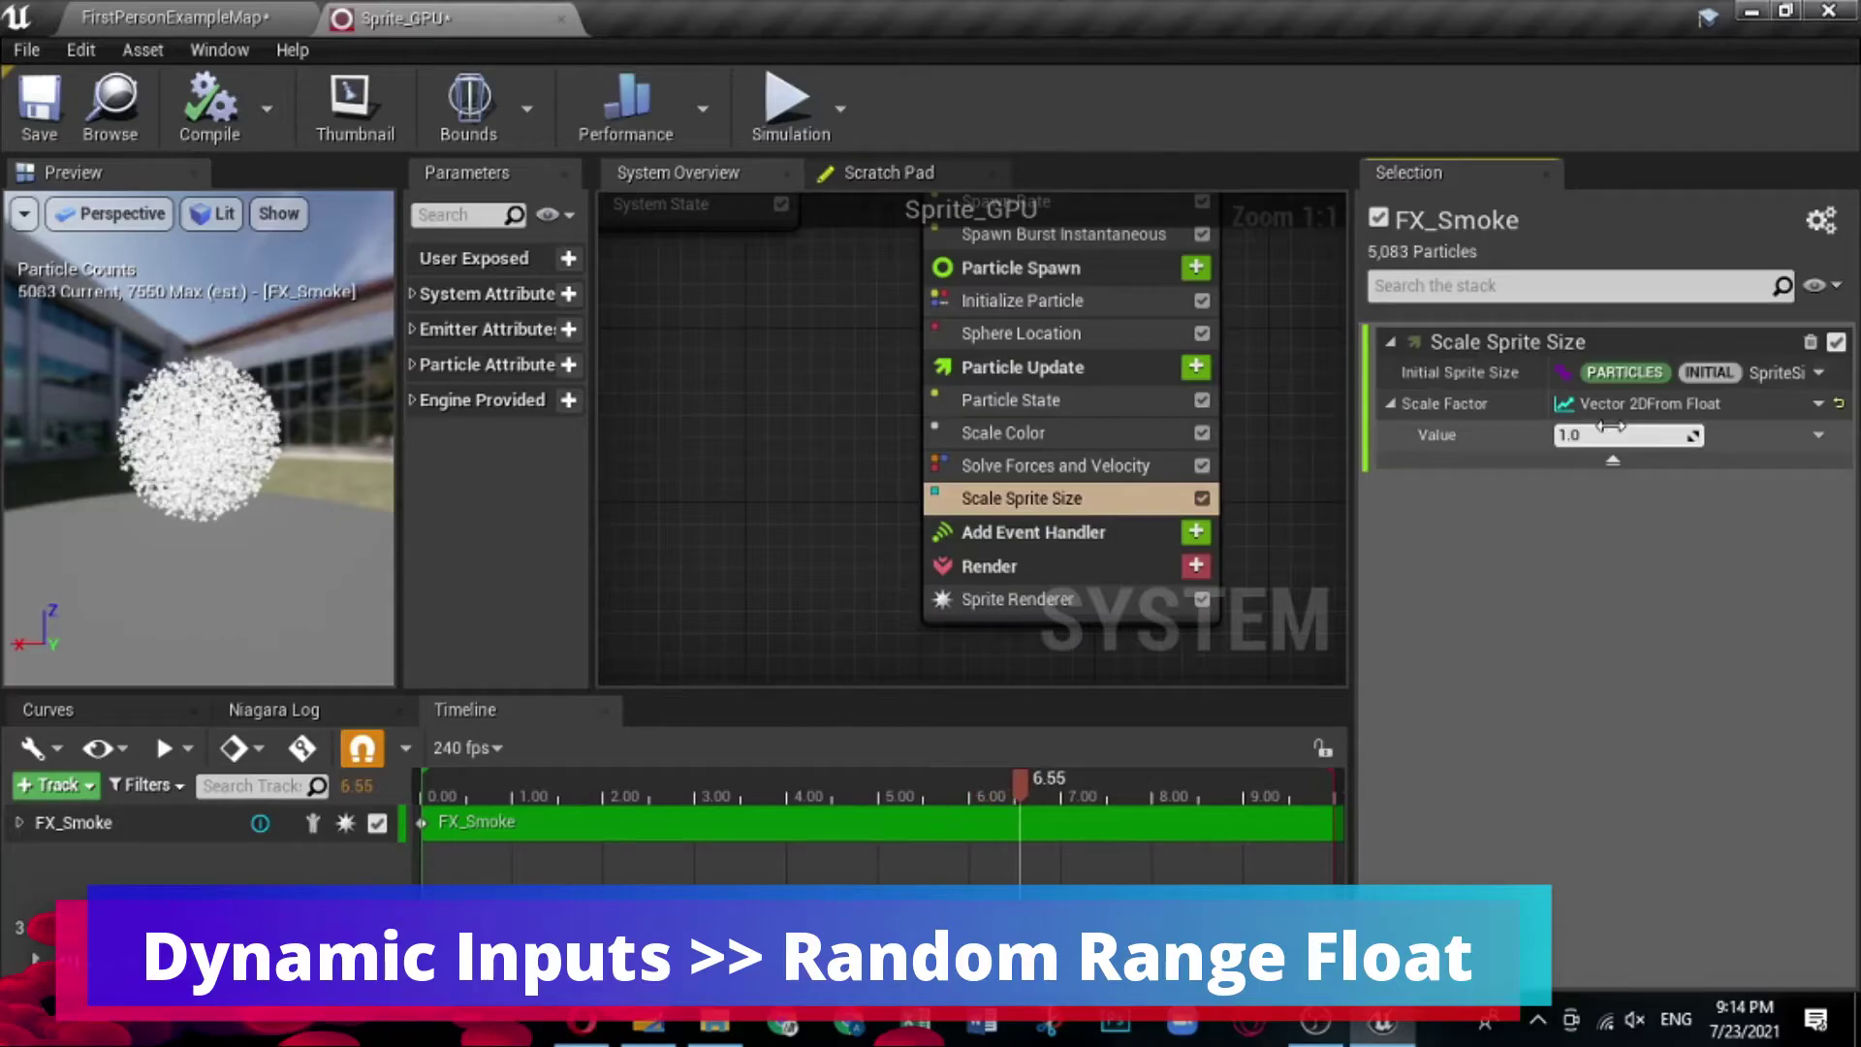
pyautogui.click(1818, 439)
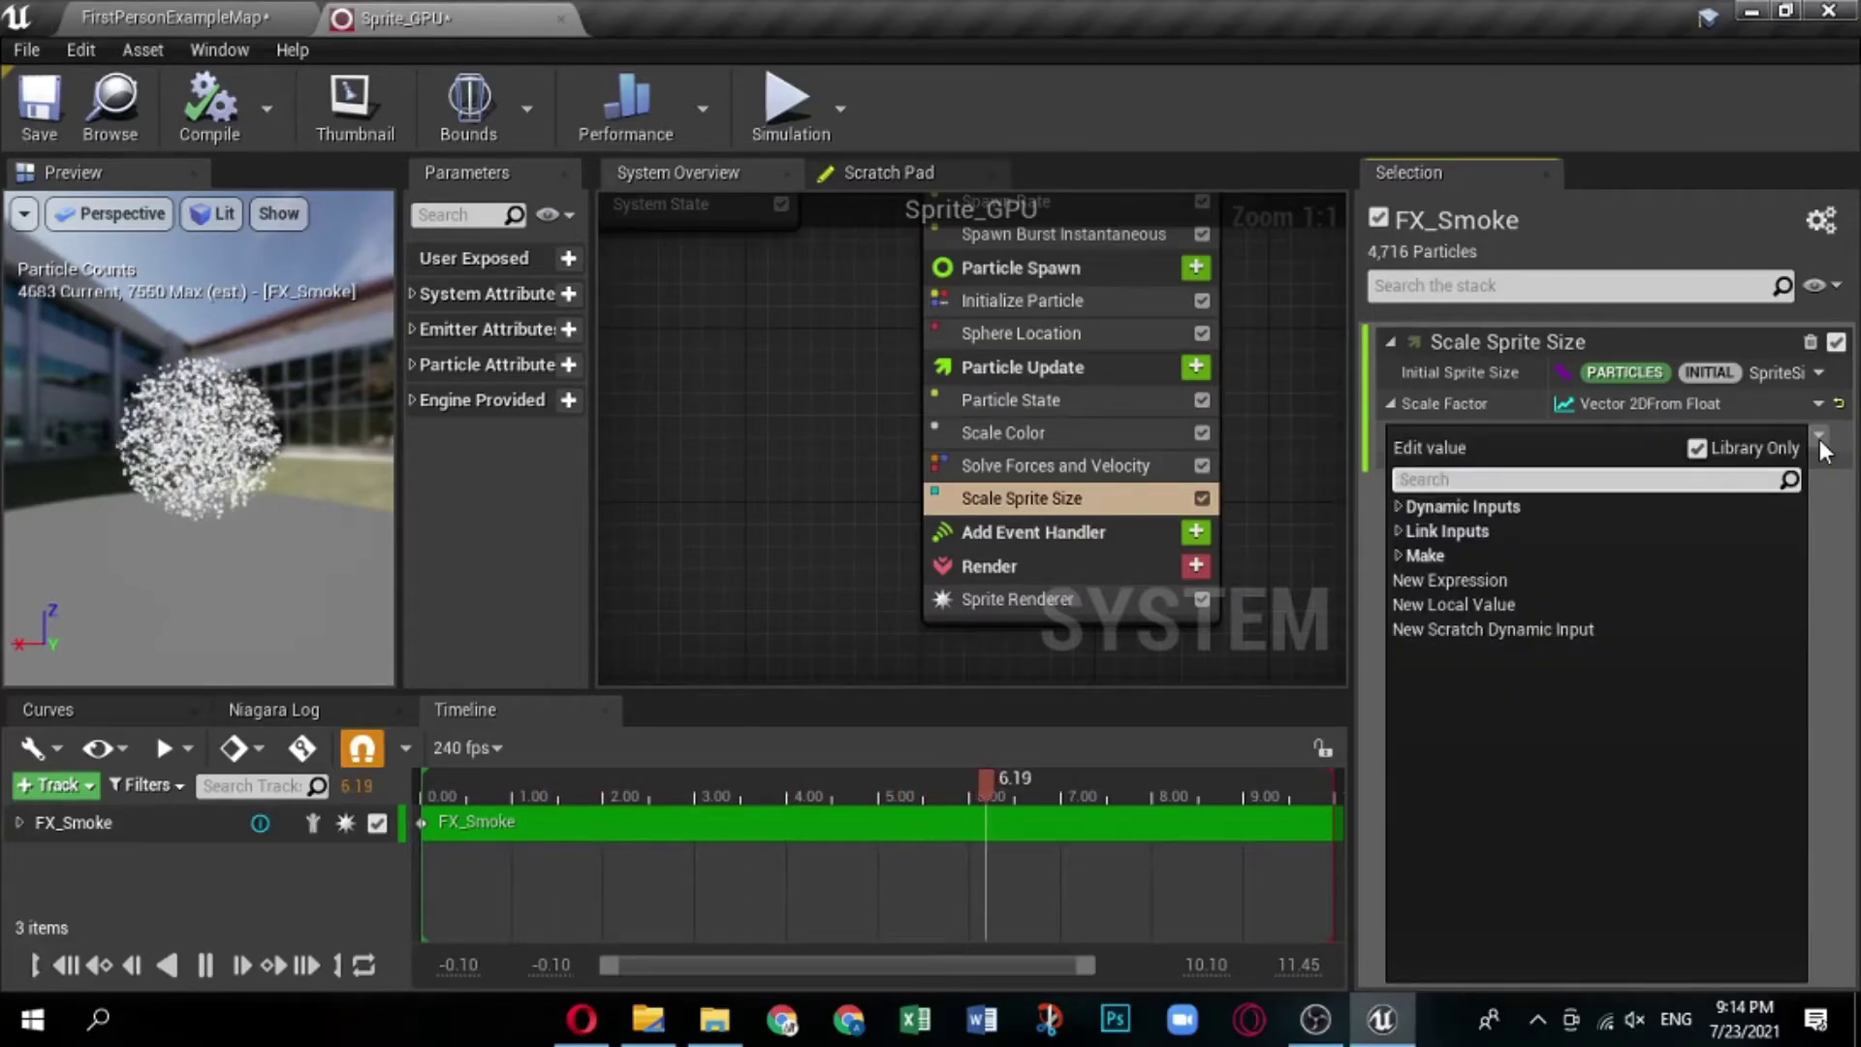
pyautogui.click(1818, 439)
pyautogui.click(1818, 439)
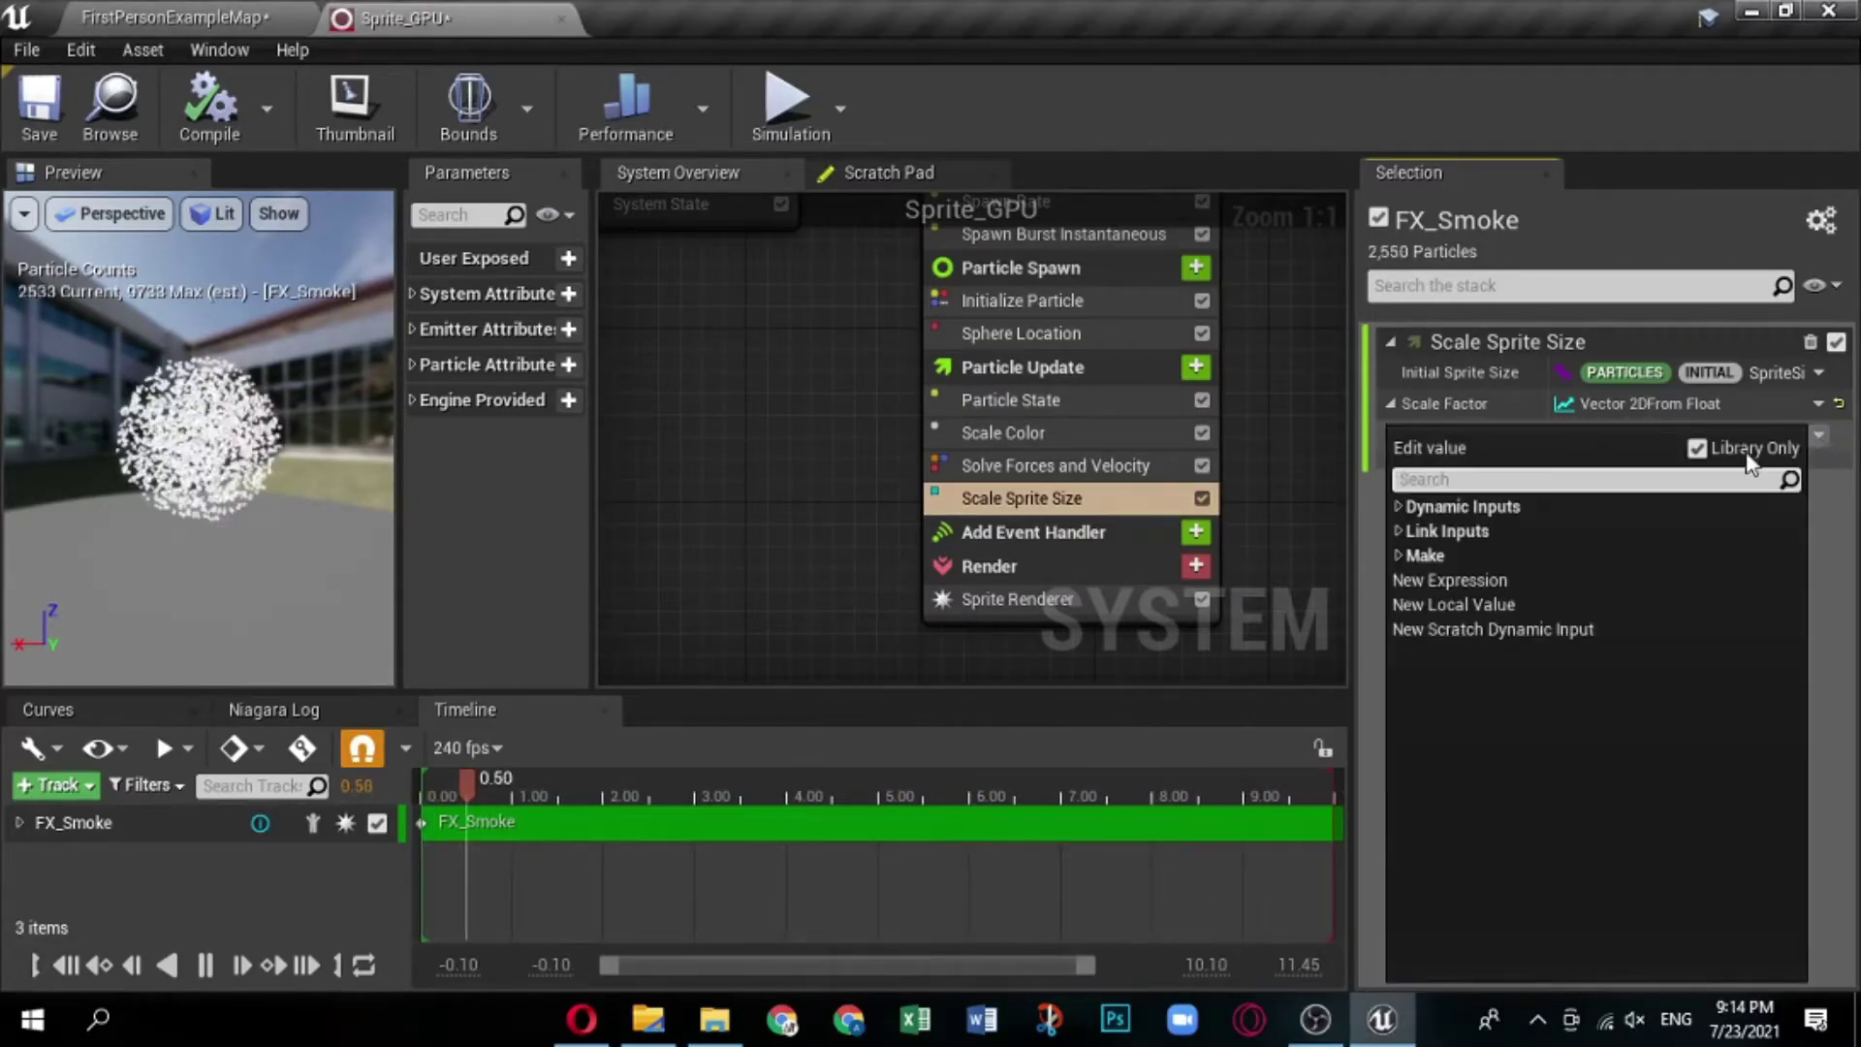
pyautogui.click(1397, 508)
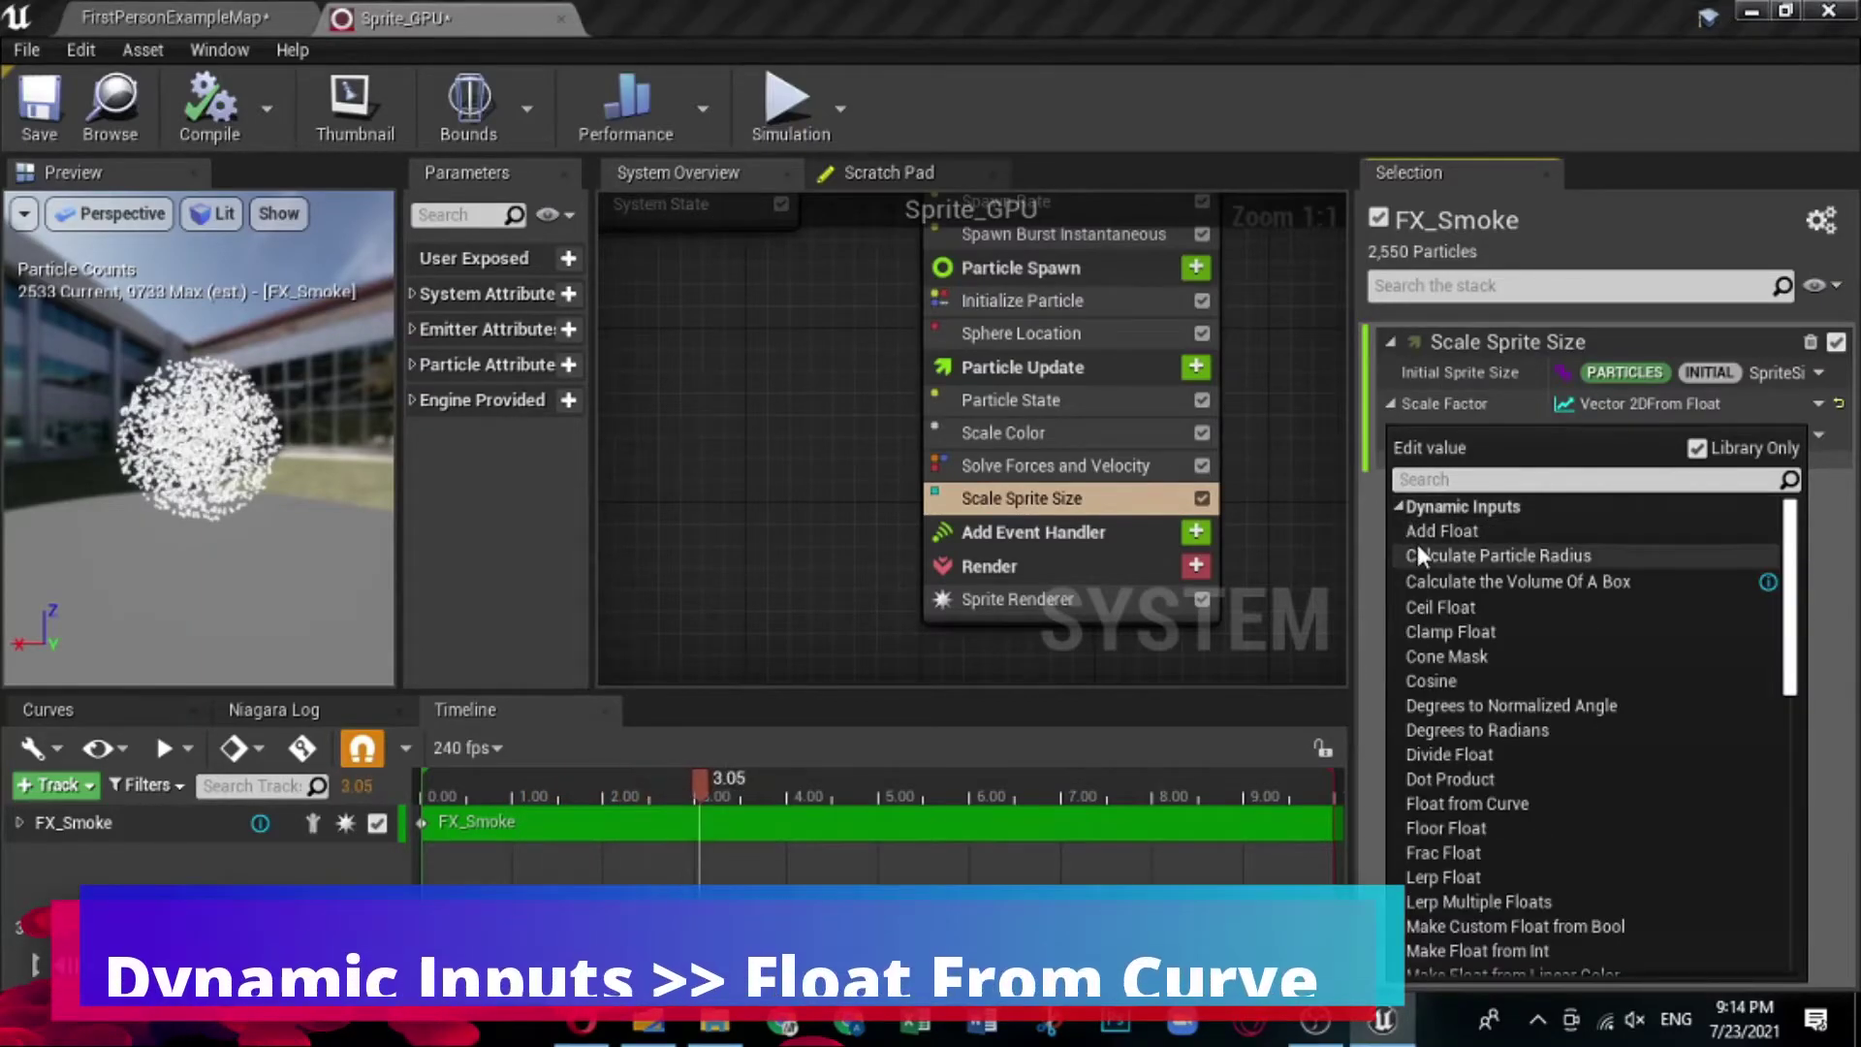
pyautogui.click(1445, 804)
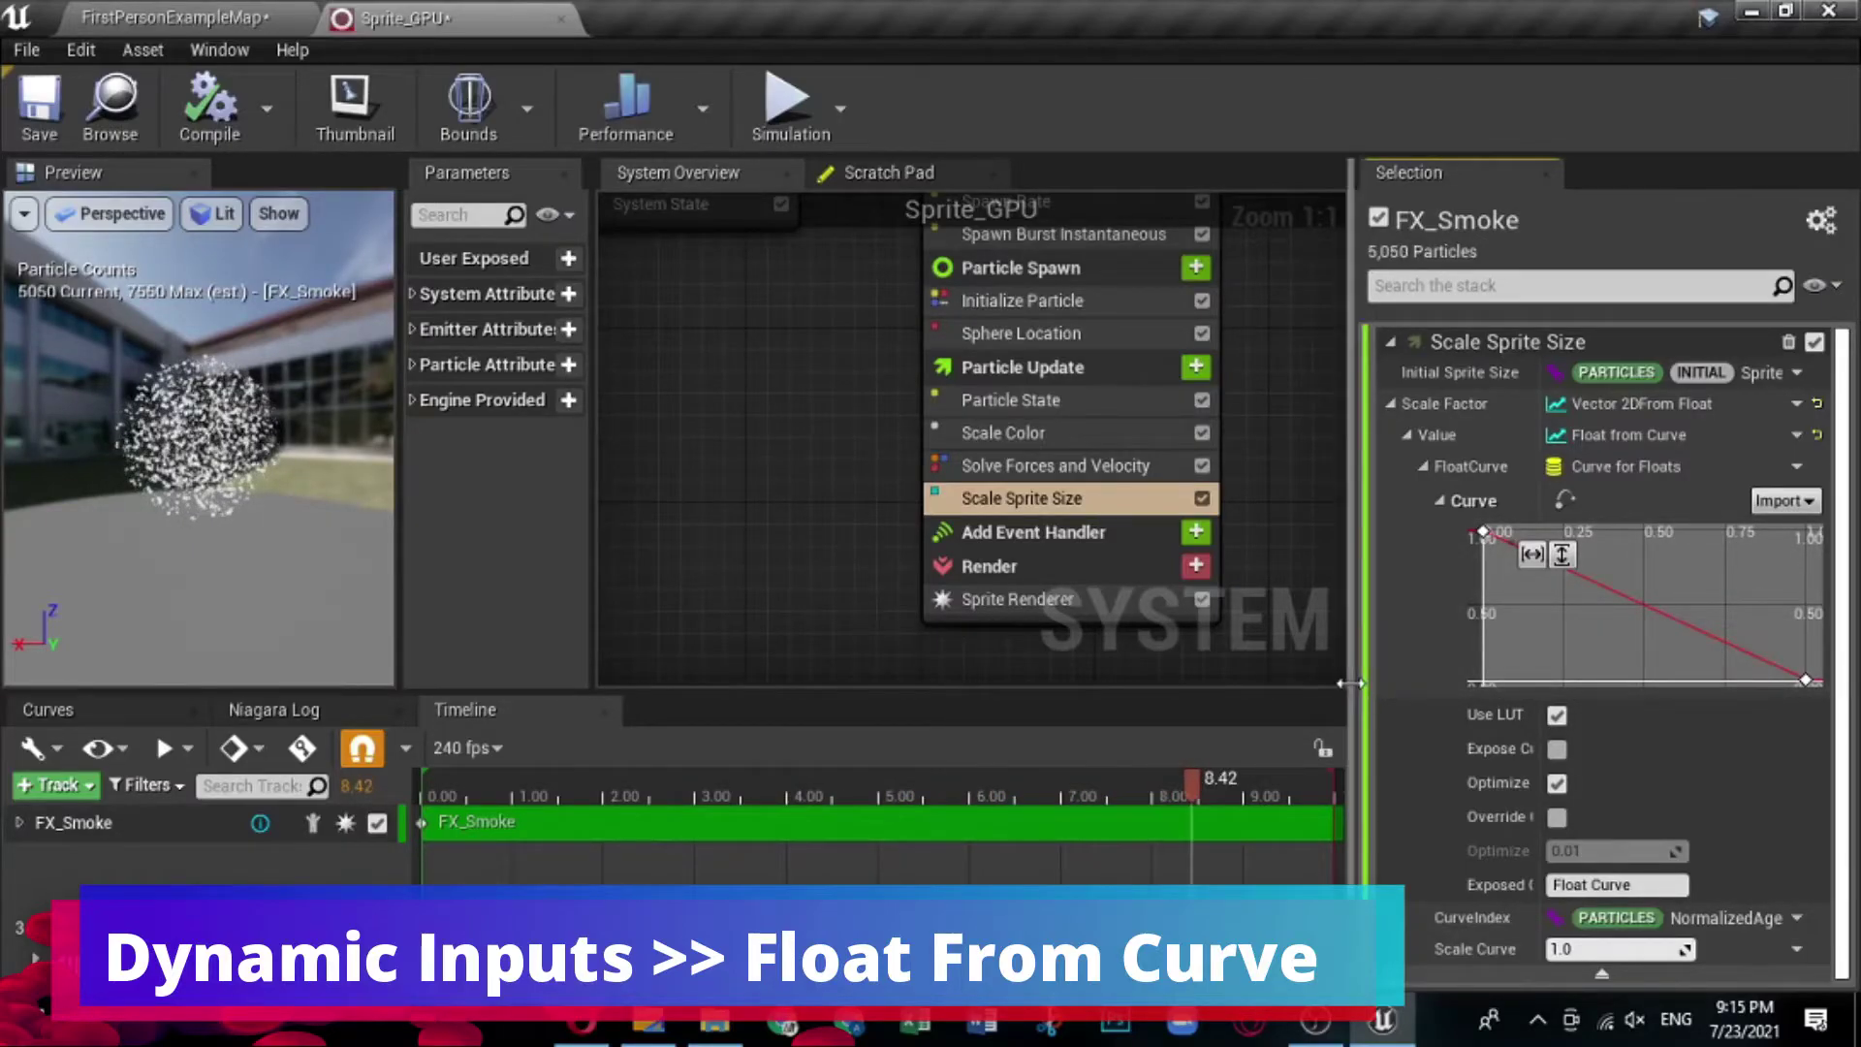
# Add two extra keys to the Scale Sprite Size curve.
pyautogui.moveTo(1357, 693); pyautogui.dragTo(1276, 692)
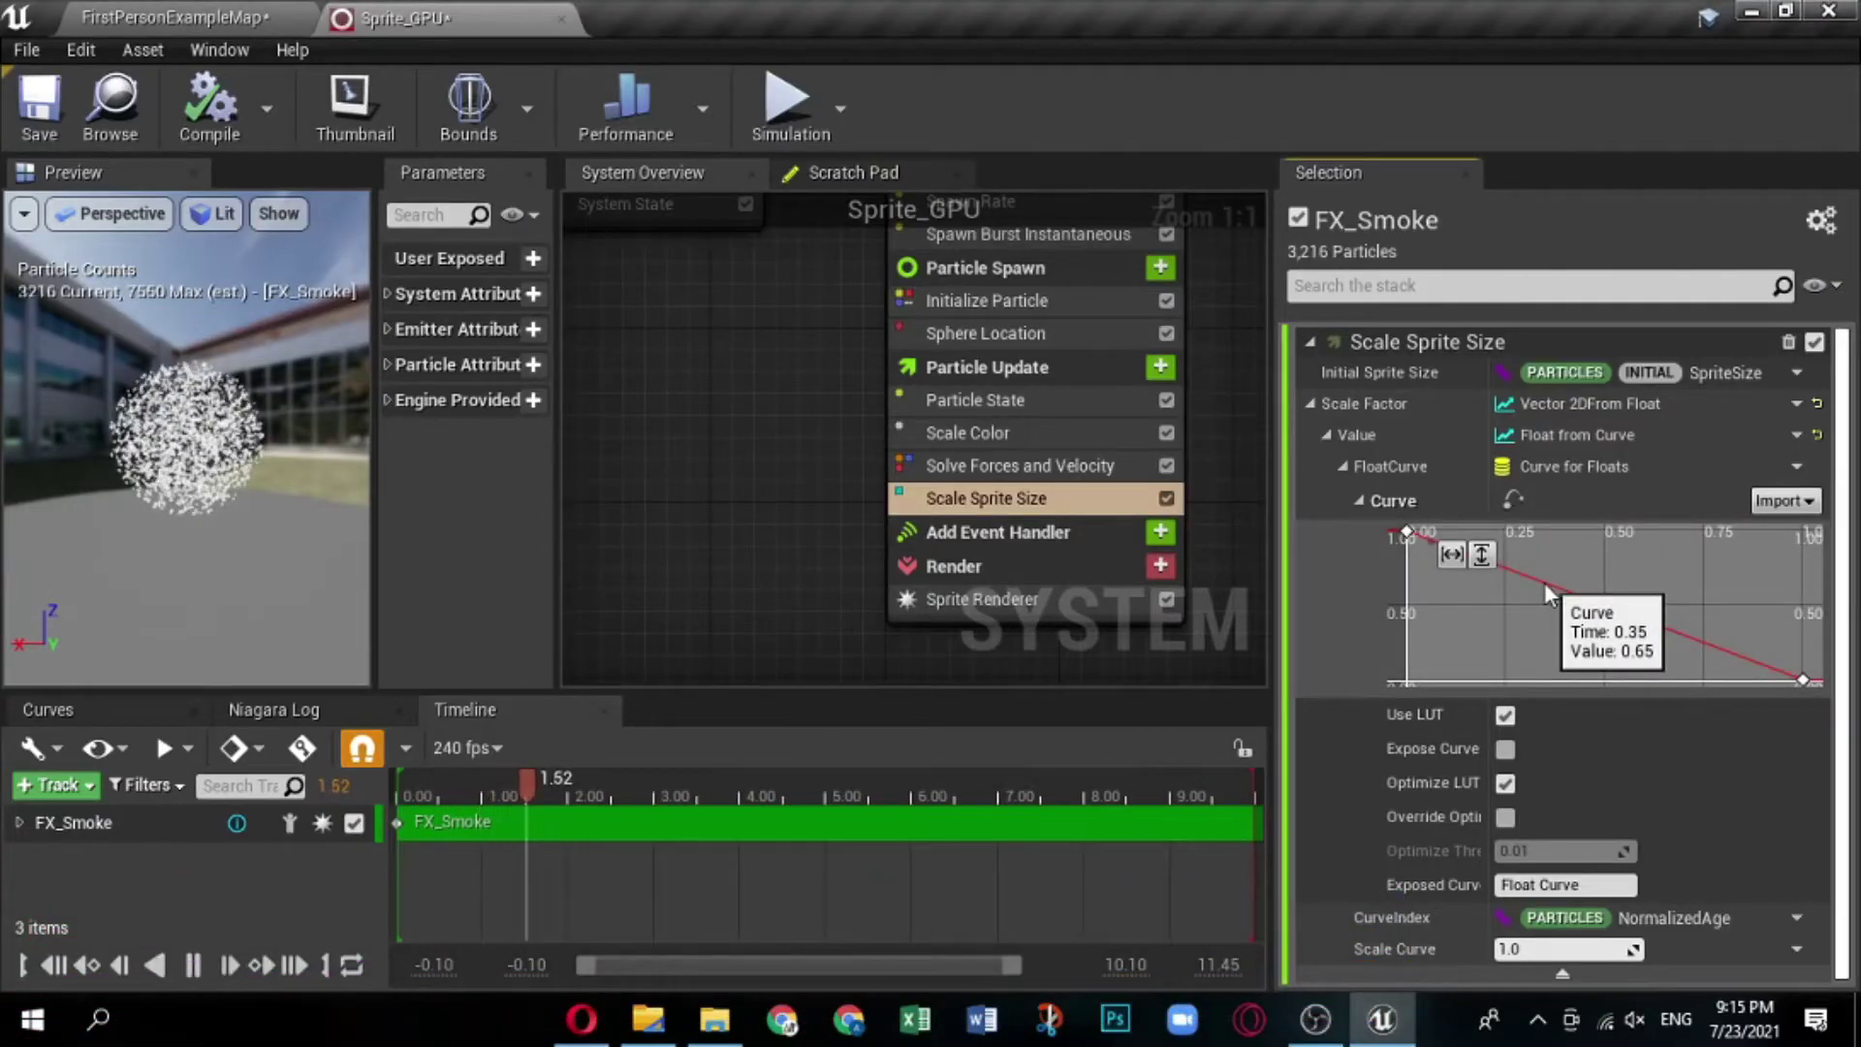
pyautogui.rightClick(1543, 584)
pyautogui.click(1595, 620)
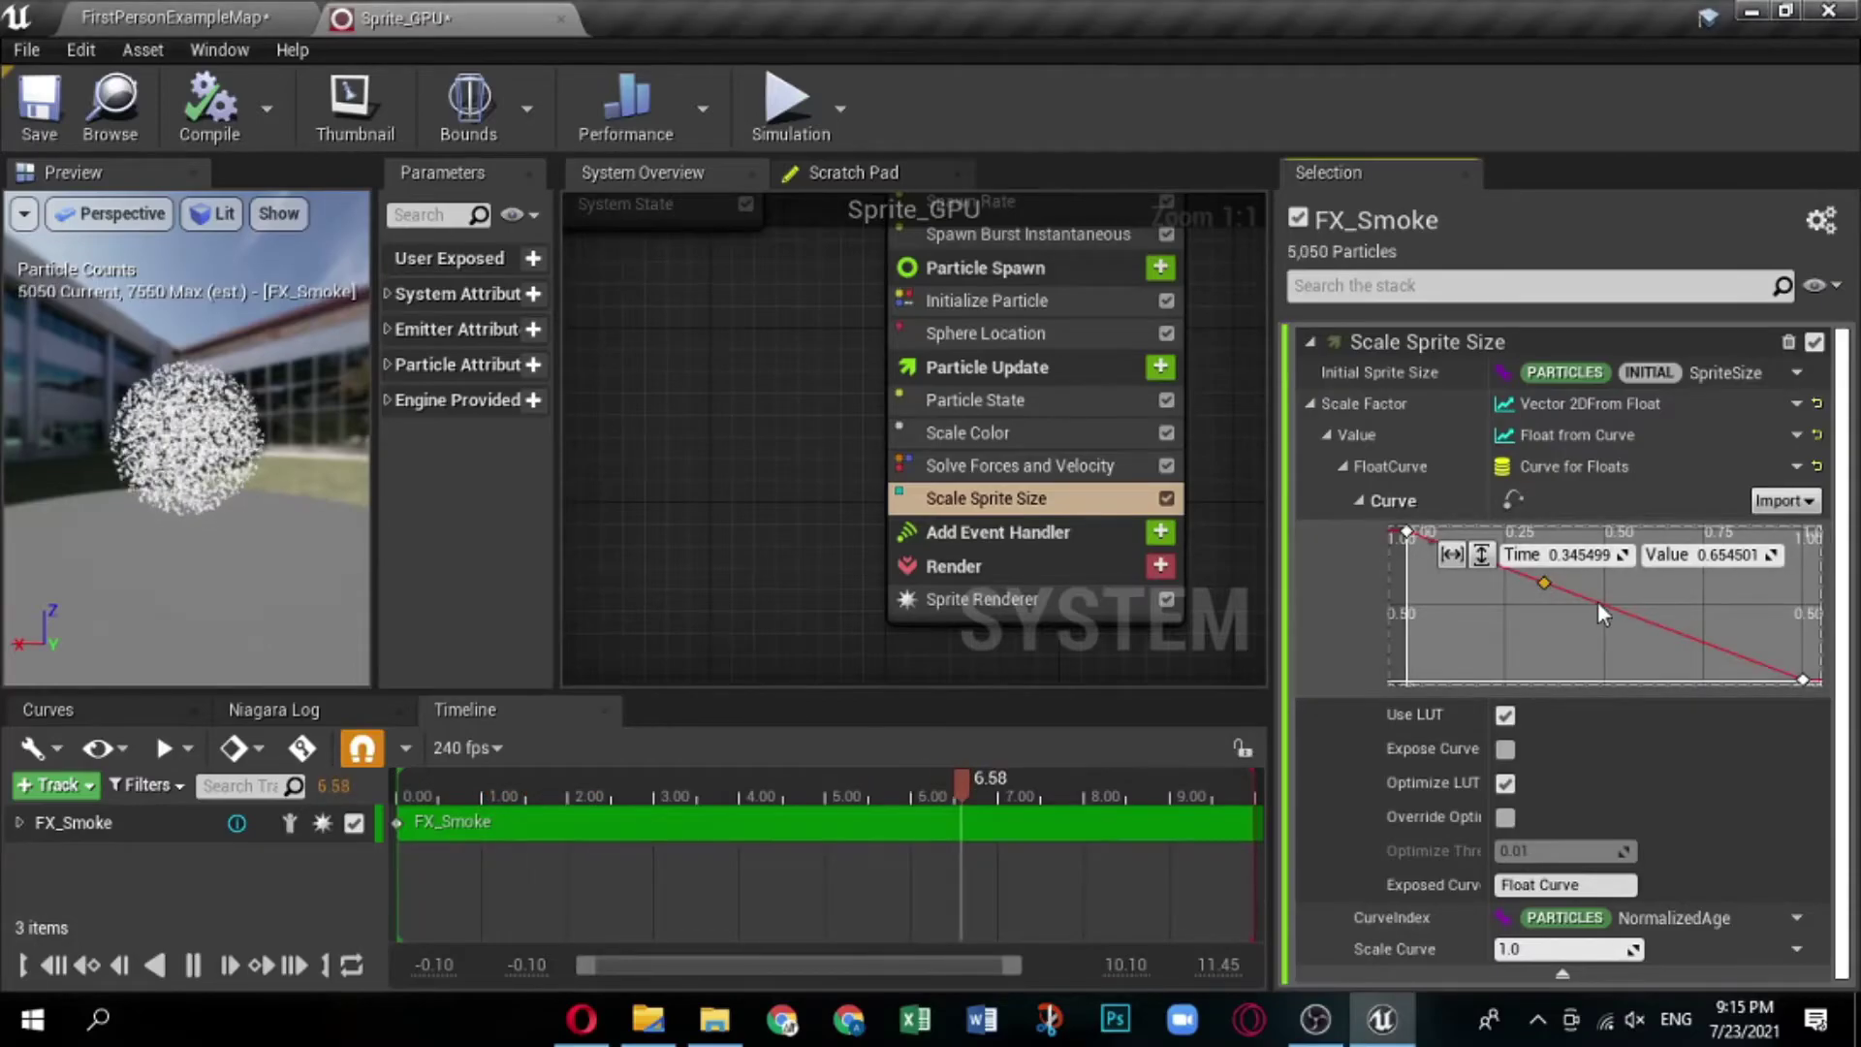
pyautogui.rightClick(1605, 604)
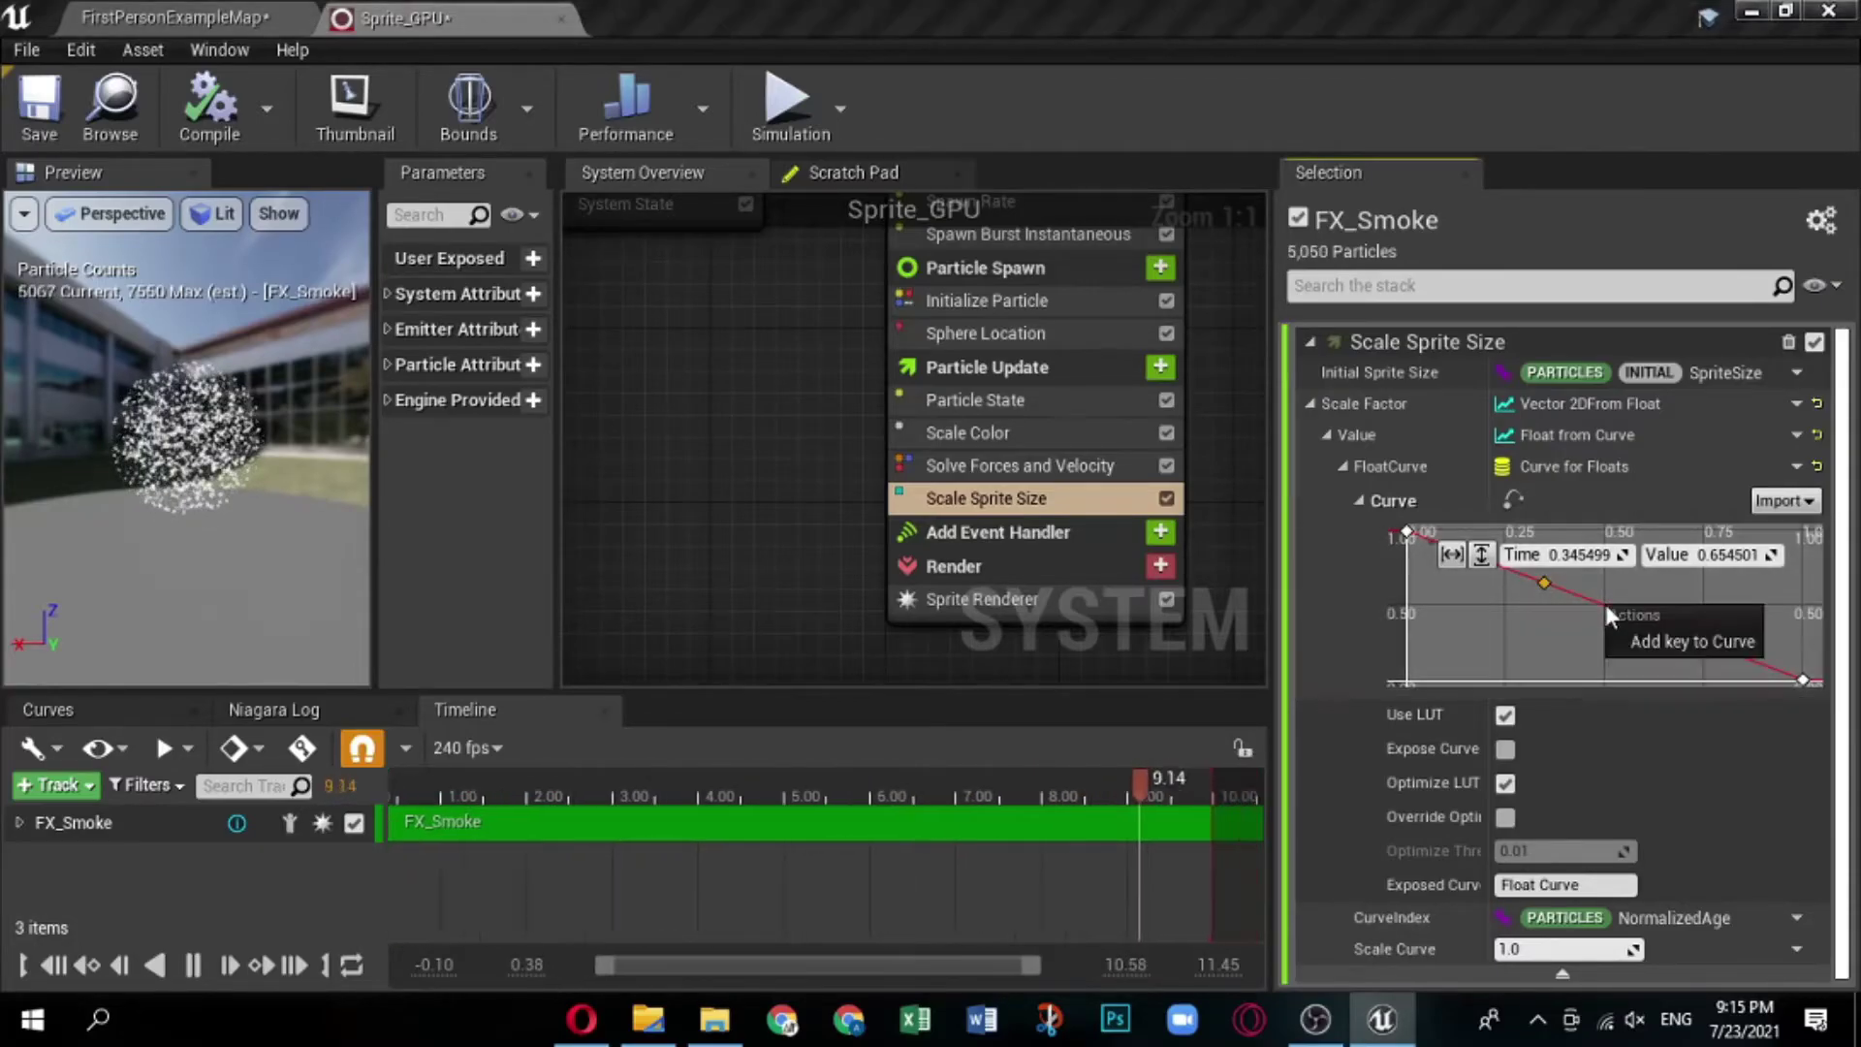
pyautogui.click(1665, 639)
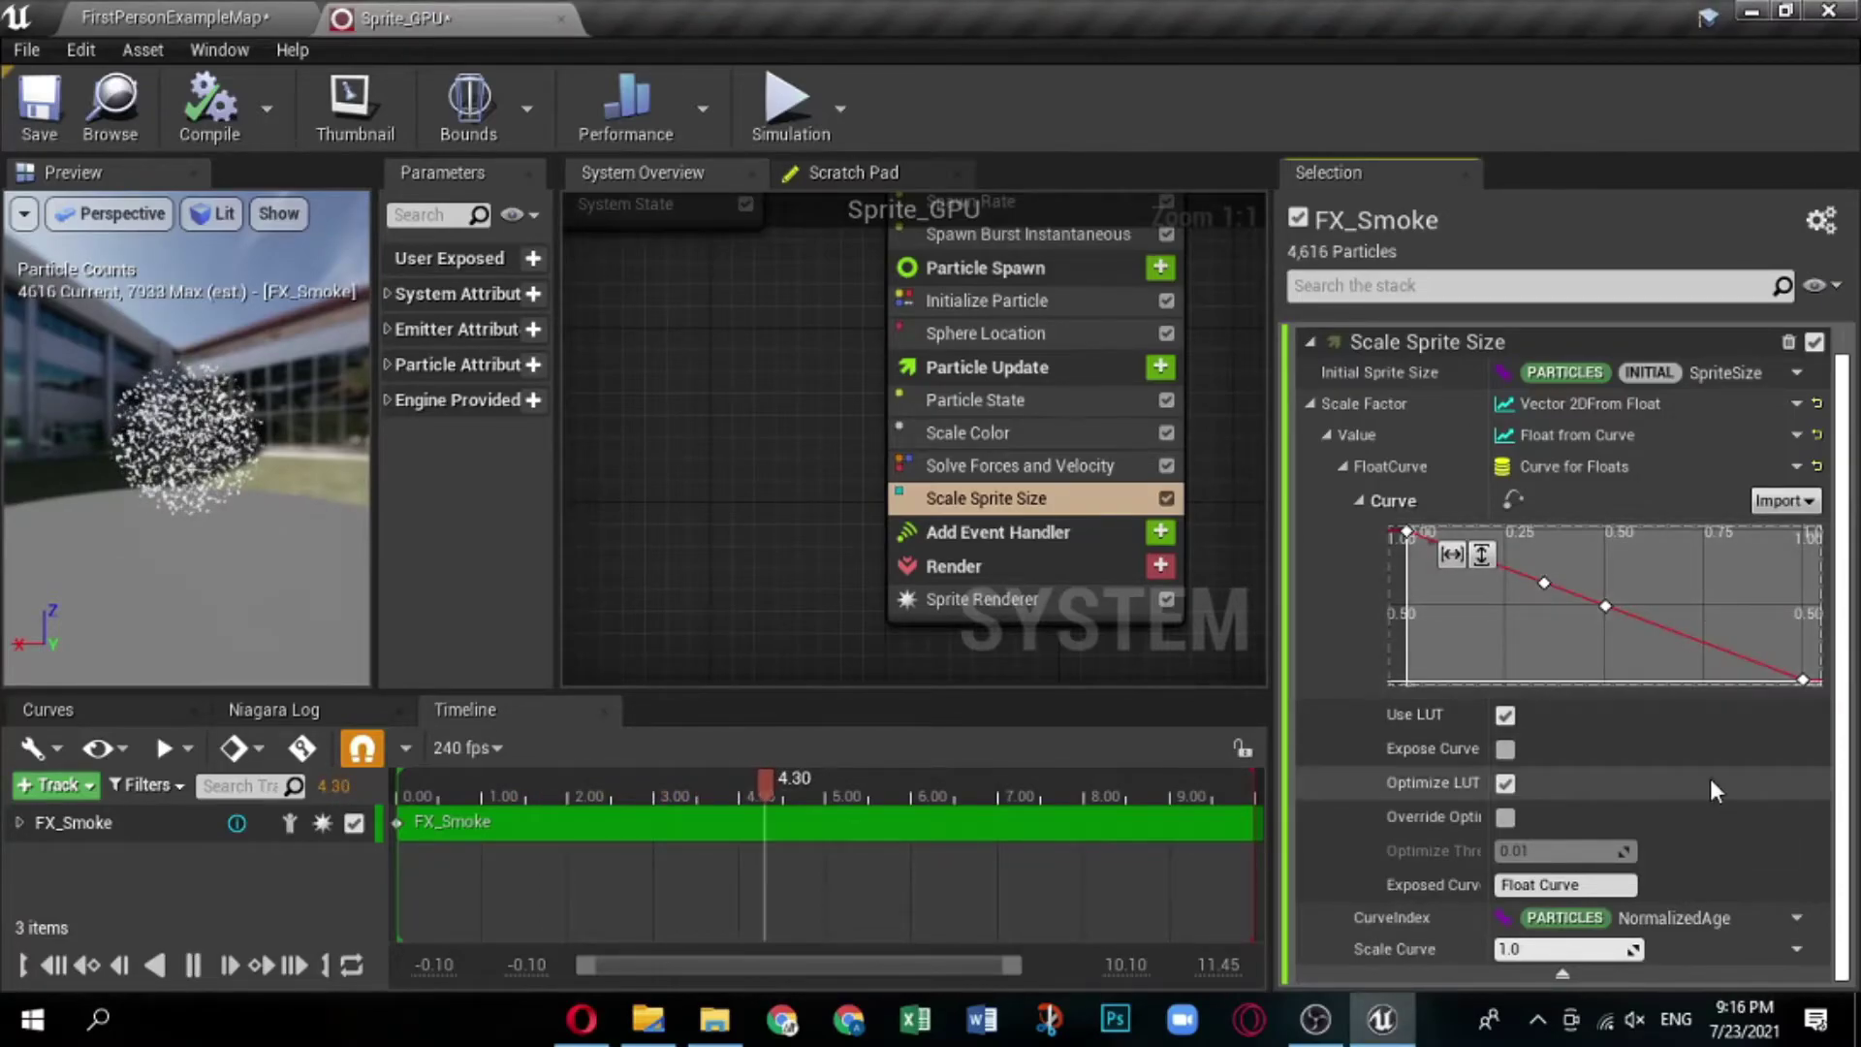
# Keep the first key's value at 1.0 and set the second key's time to 0.25.
pyautogui.moveTo(1410, 545)
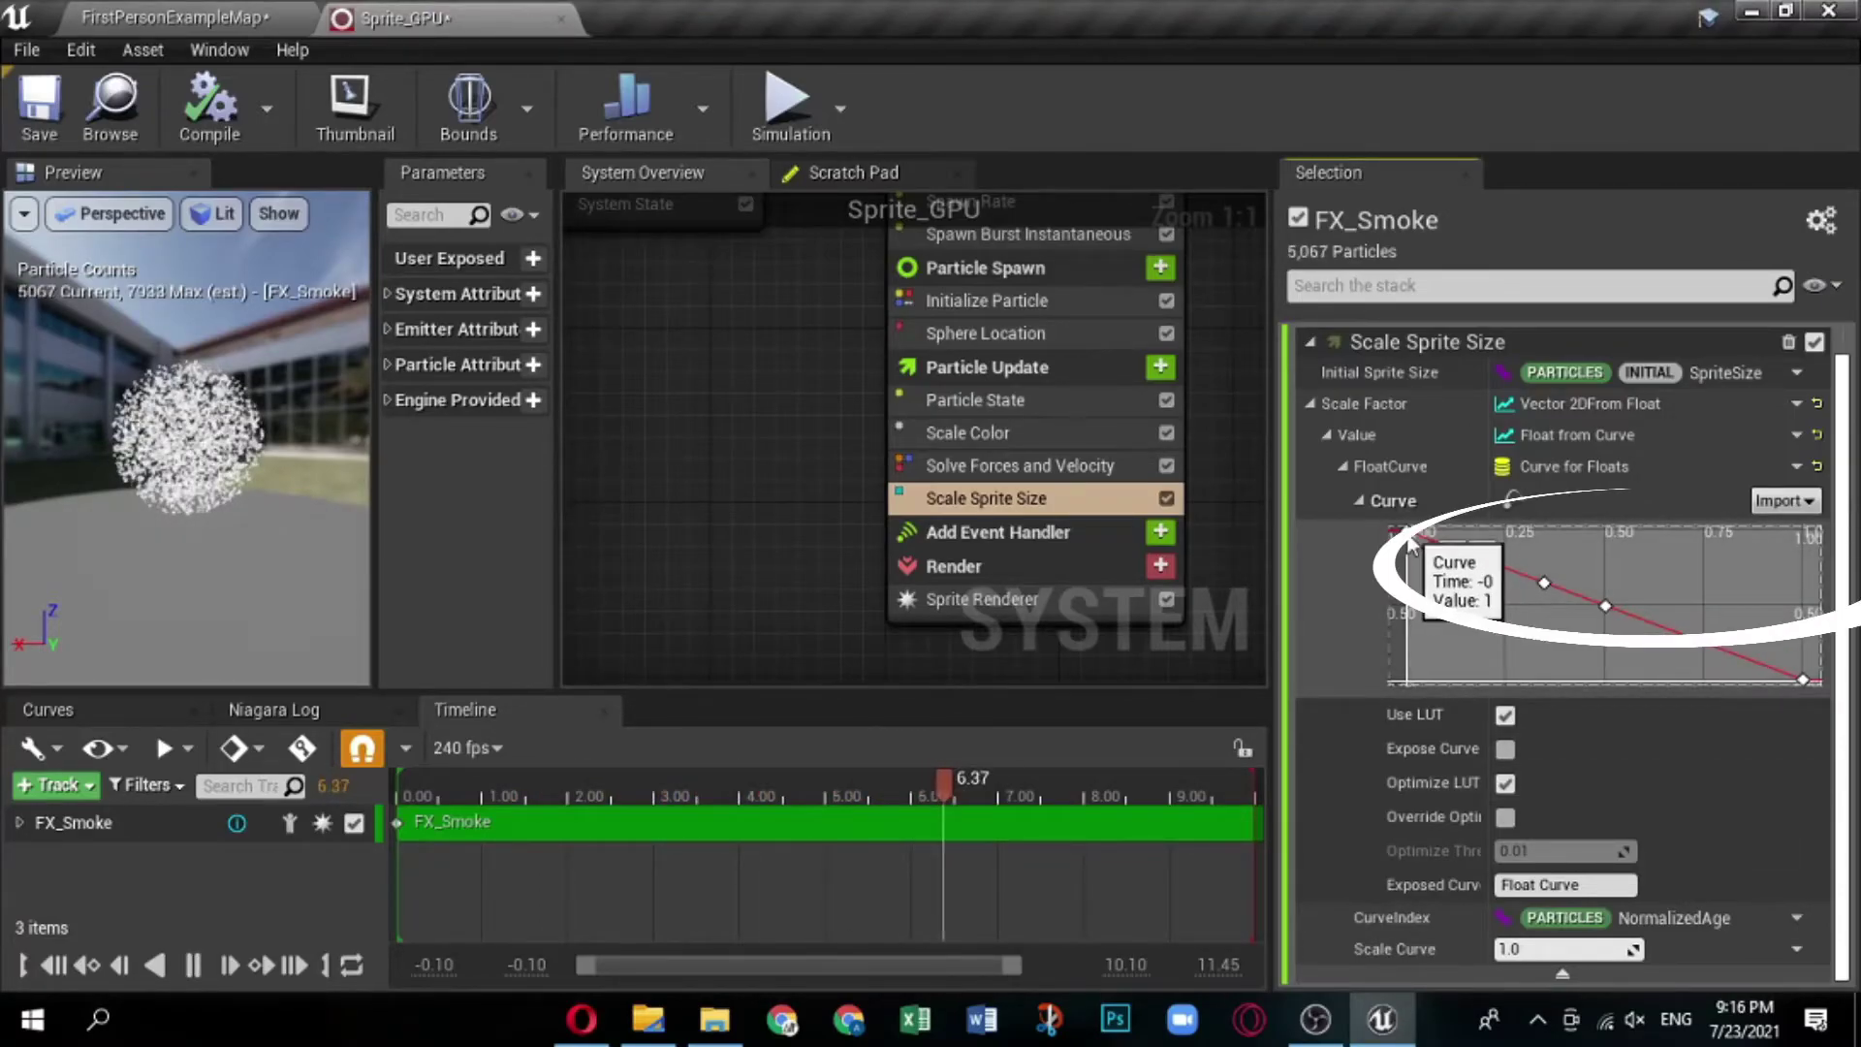
pyautogui.click(1407, 536)
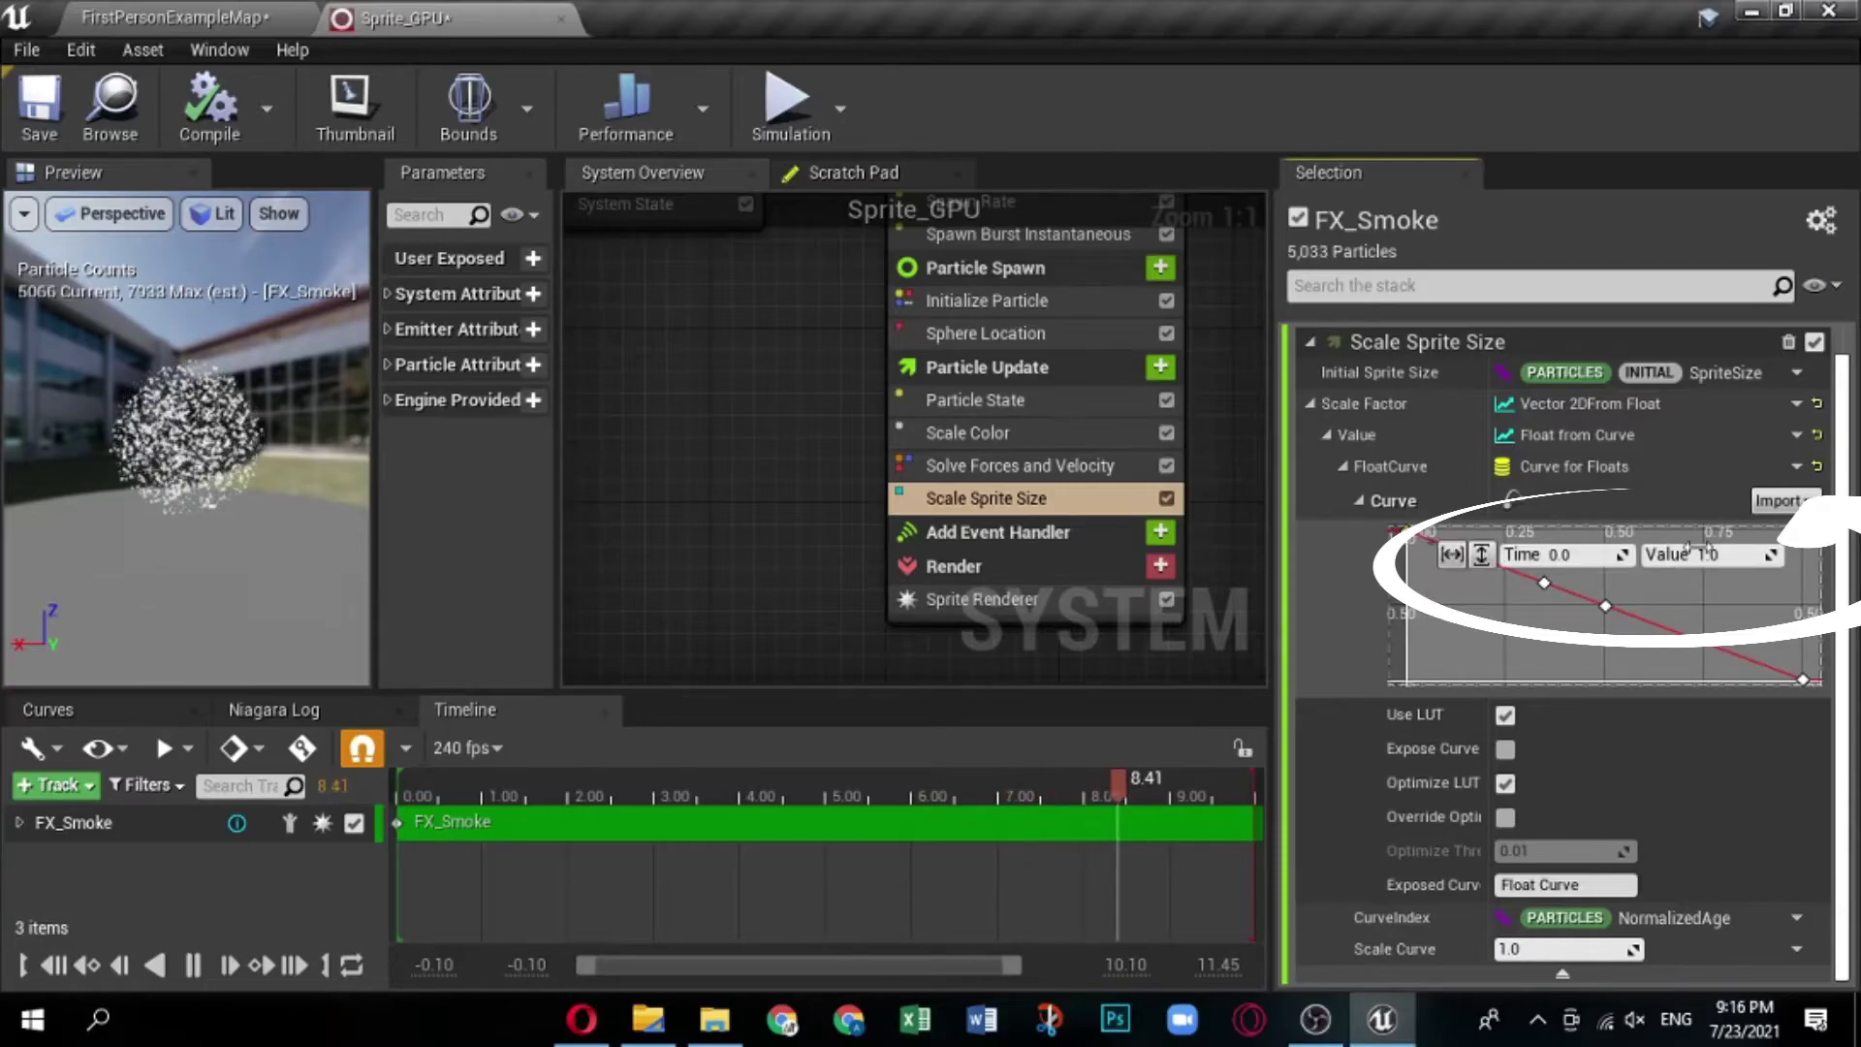
pyautogui.click(1729, 557)
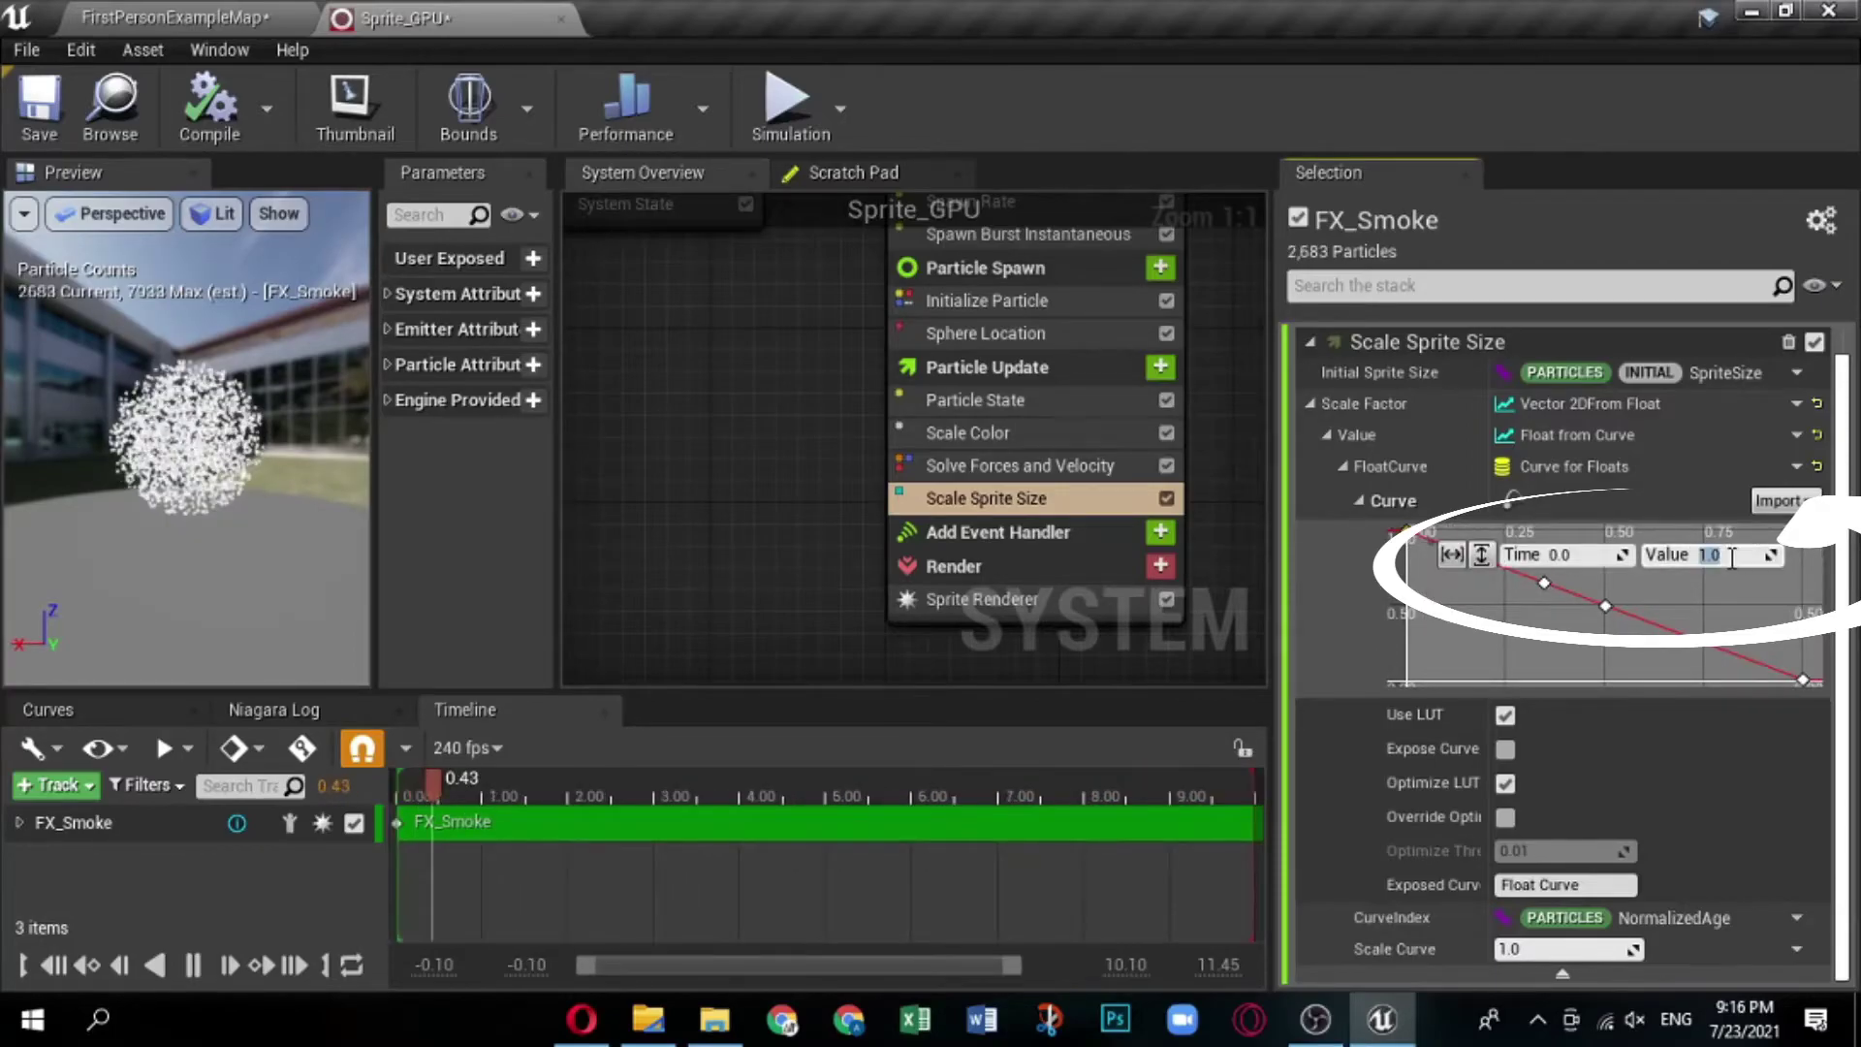
pyautogui.press('Return')
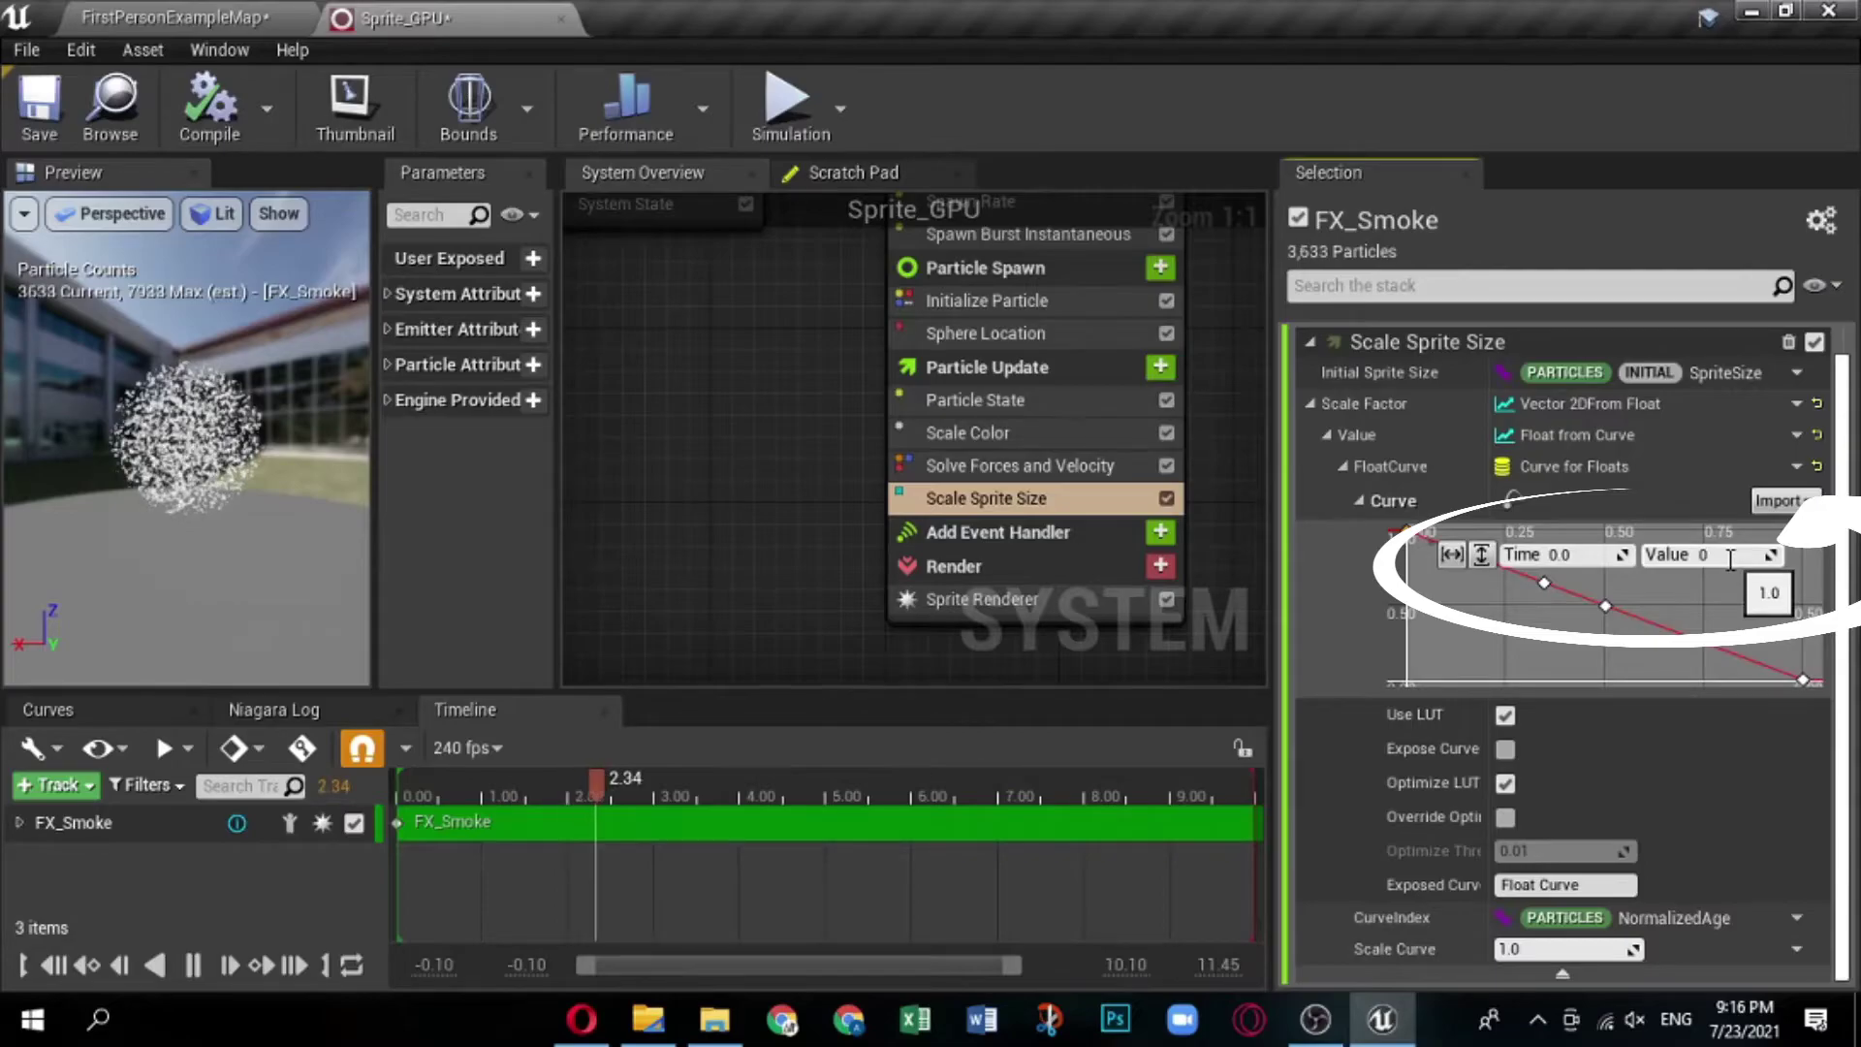
pyautogui.press('Escape')
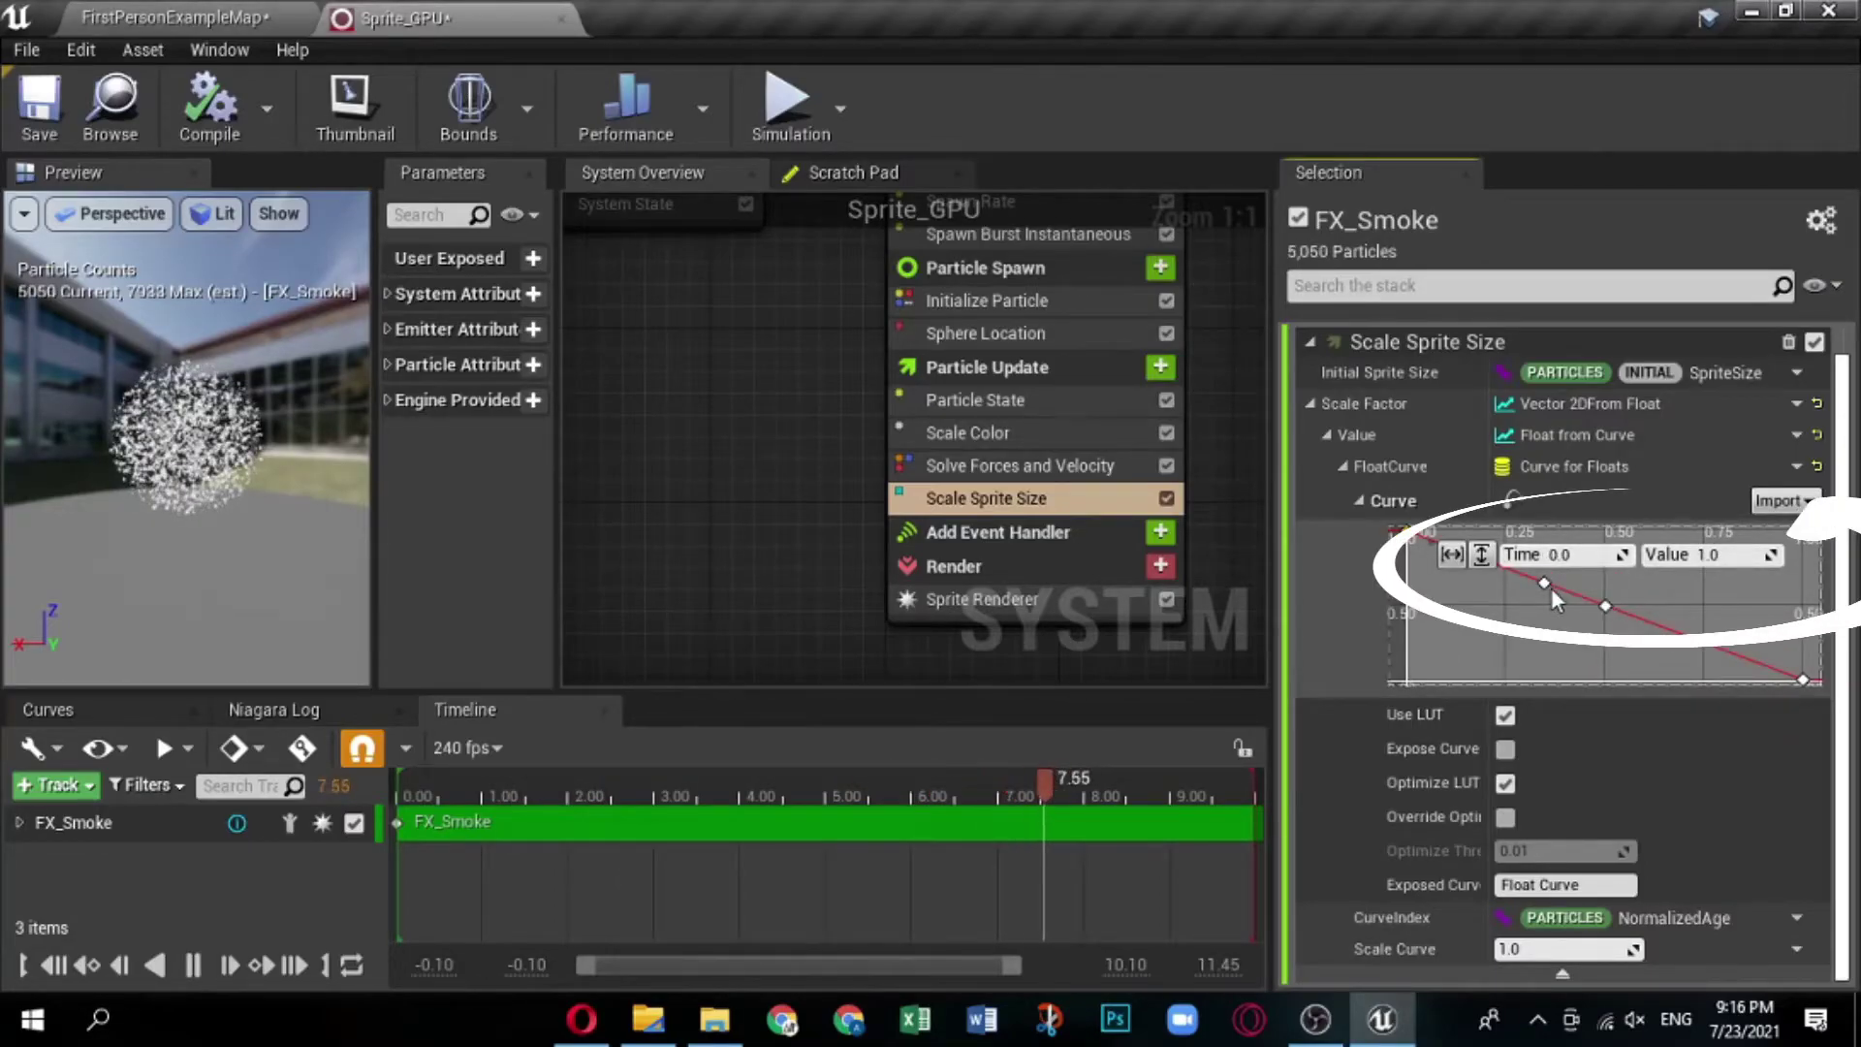
pyautogui.click(1545, 583)
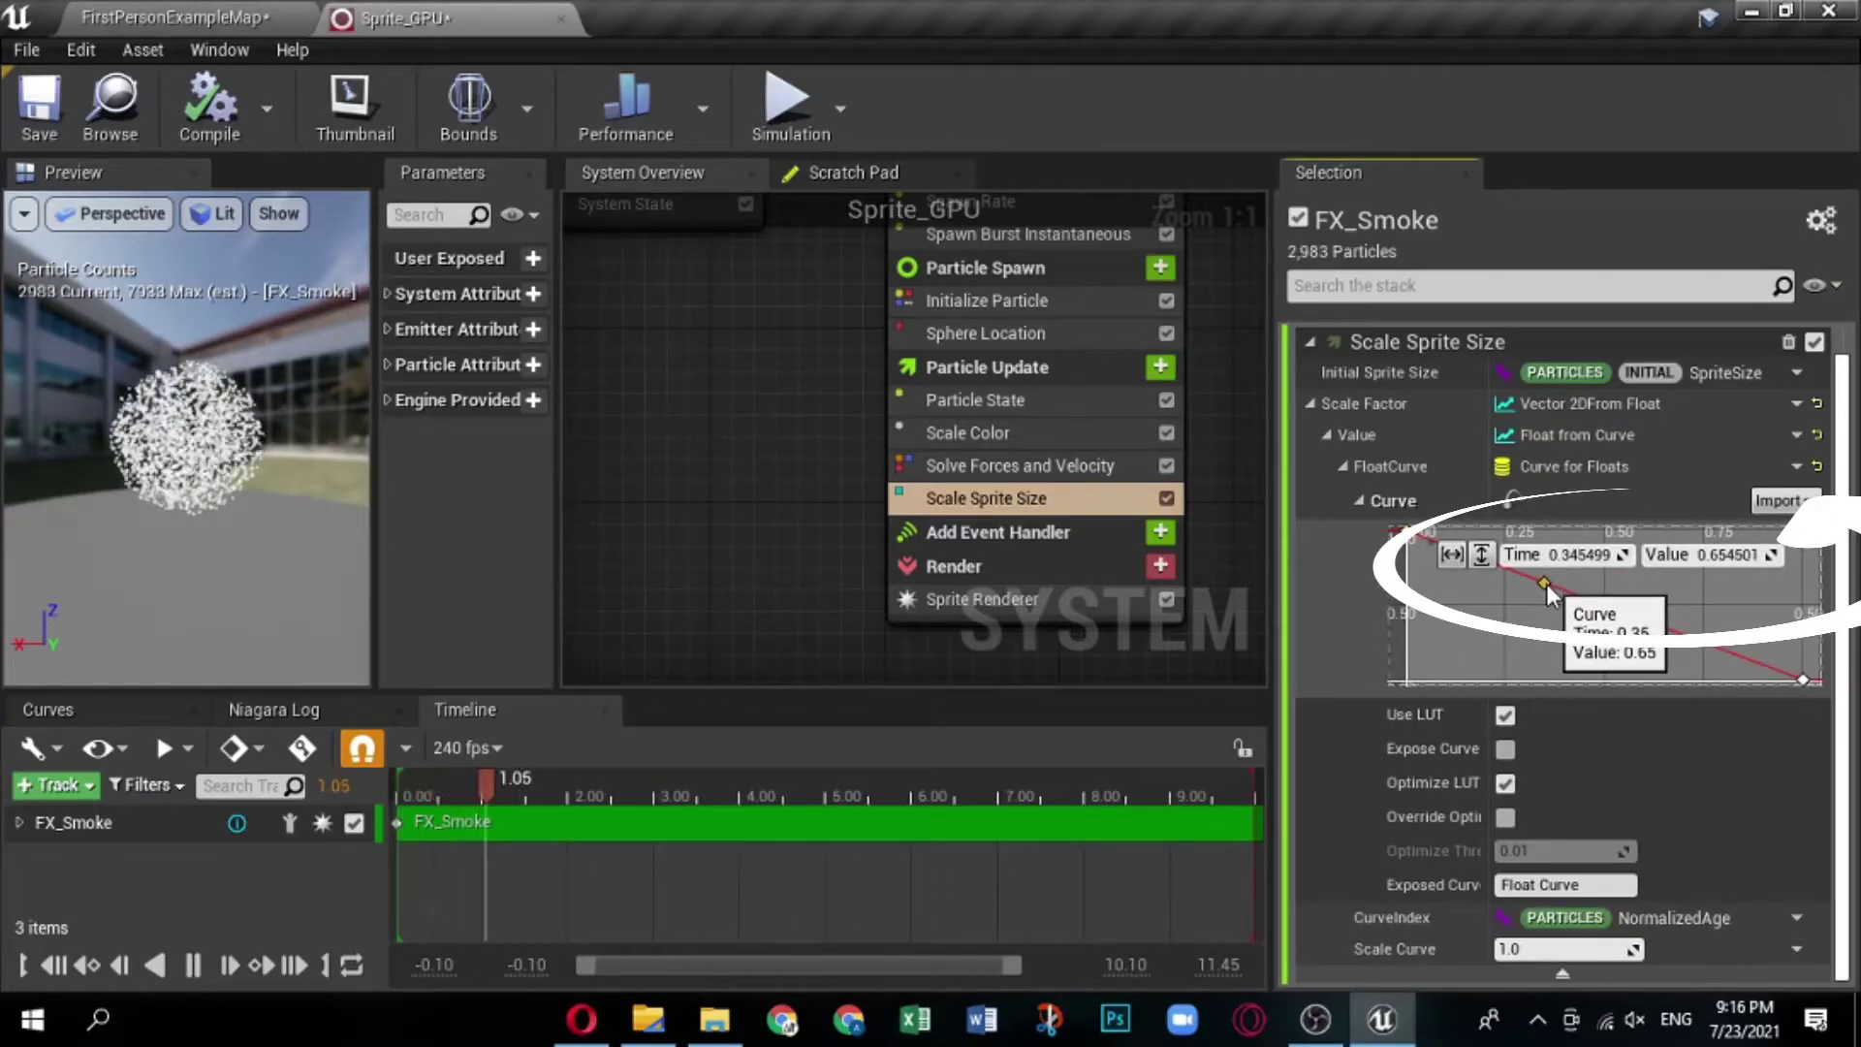
pyautogui.click(1576, 554)
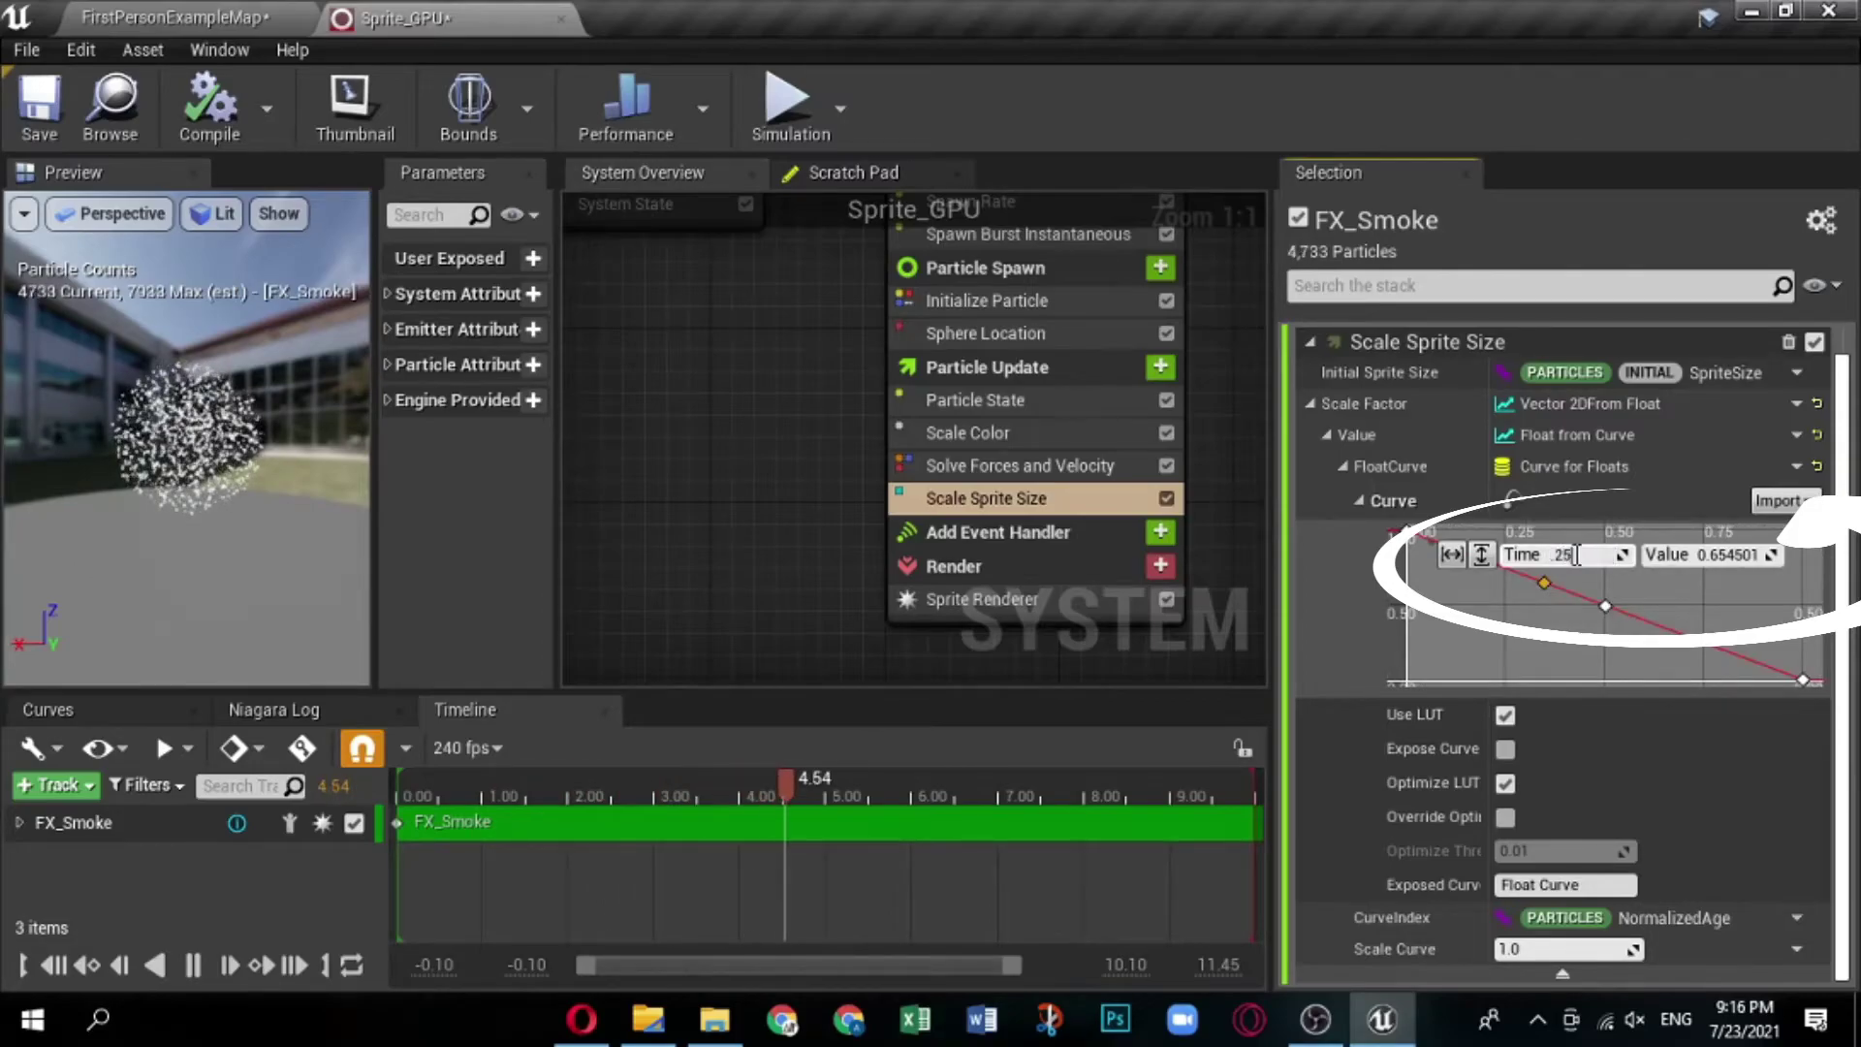
pyautogui.click(1711, 555)
pyautogui.write('1')
# Move the middle key to time 0.75 and leave the last key at 0.
pyautogui.click(1604, 604)
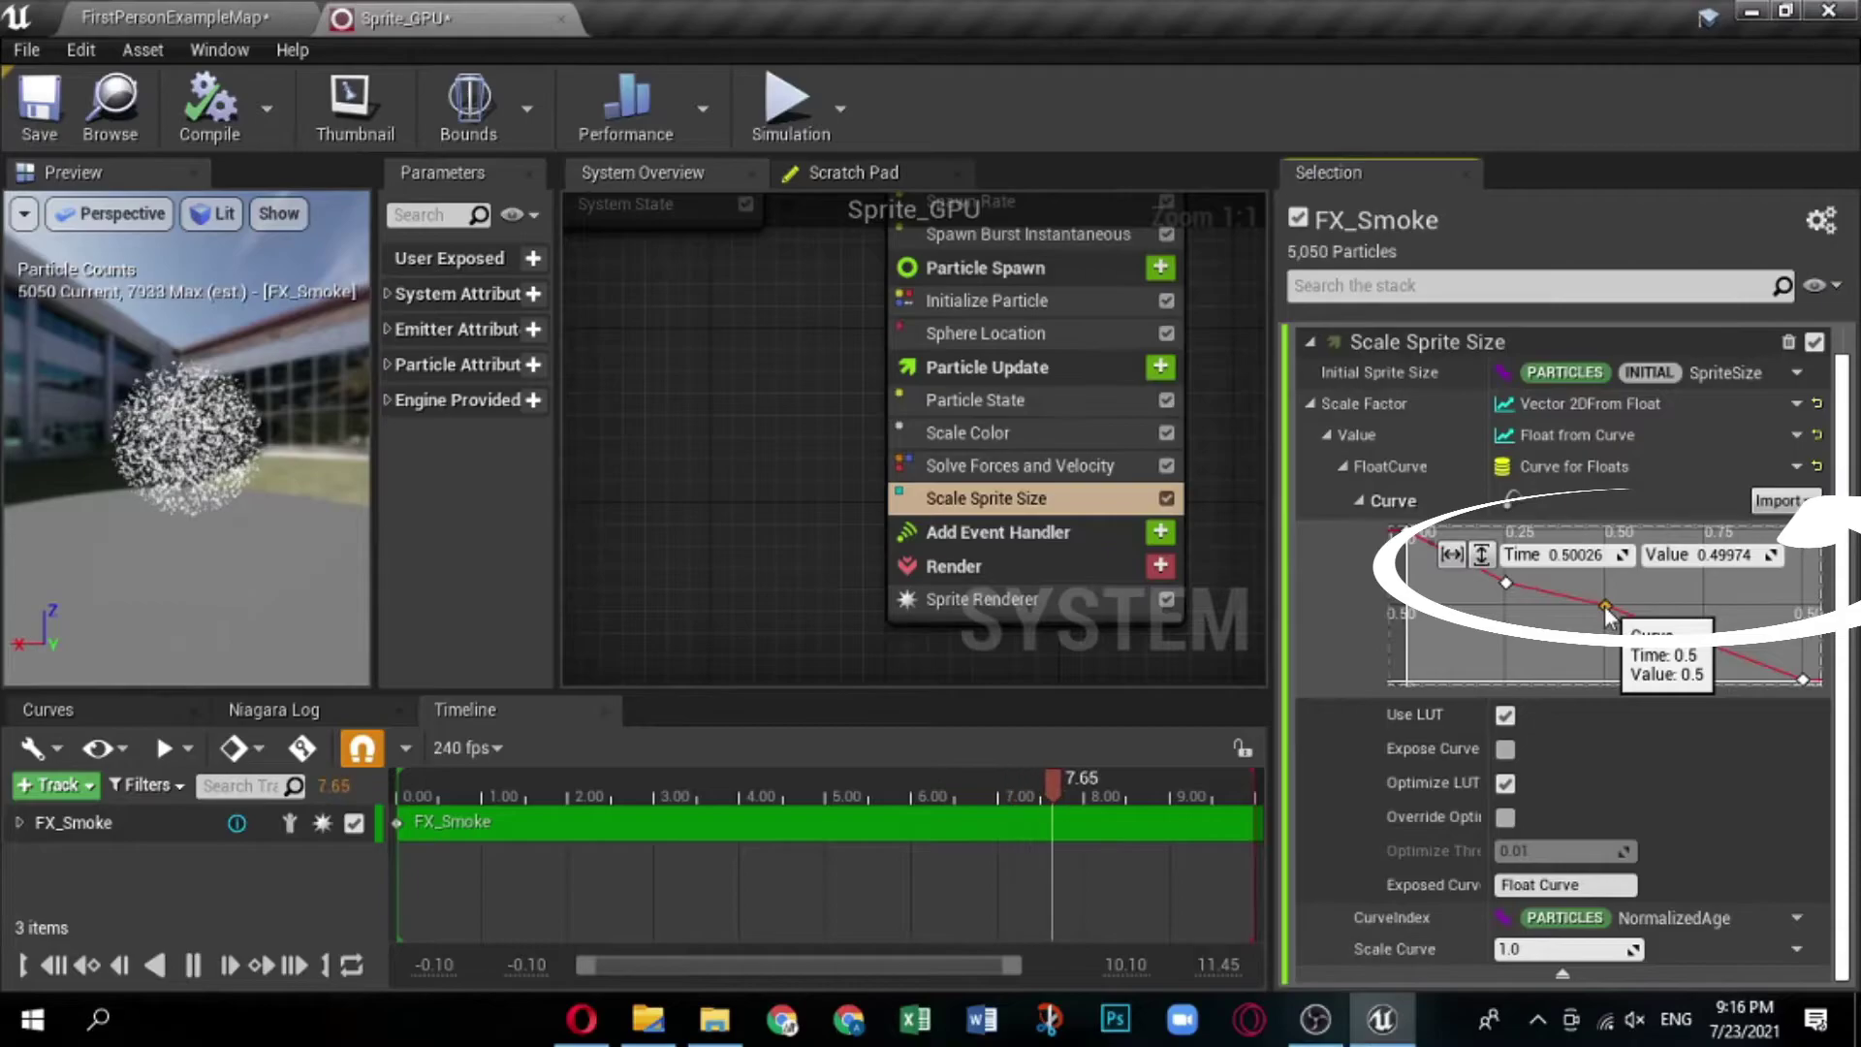
pyautogui.click(1562, 554)
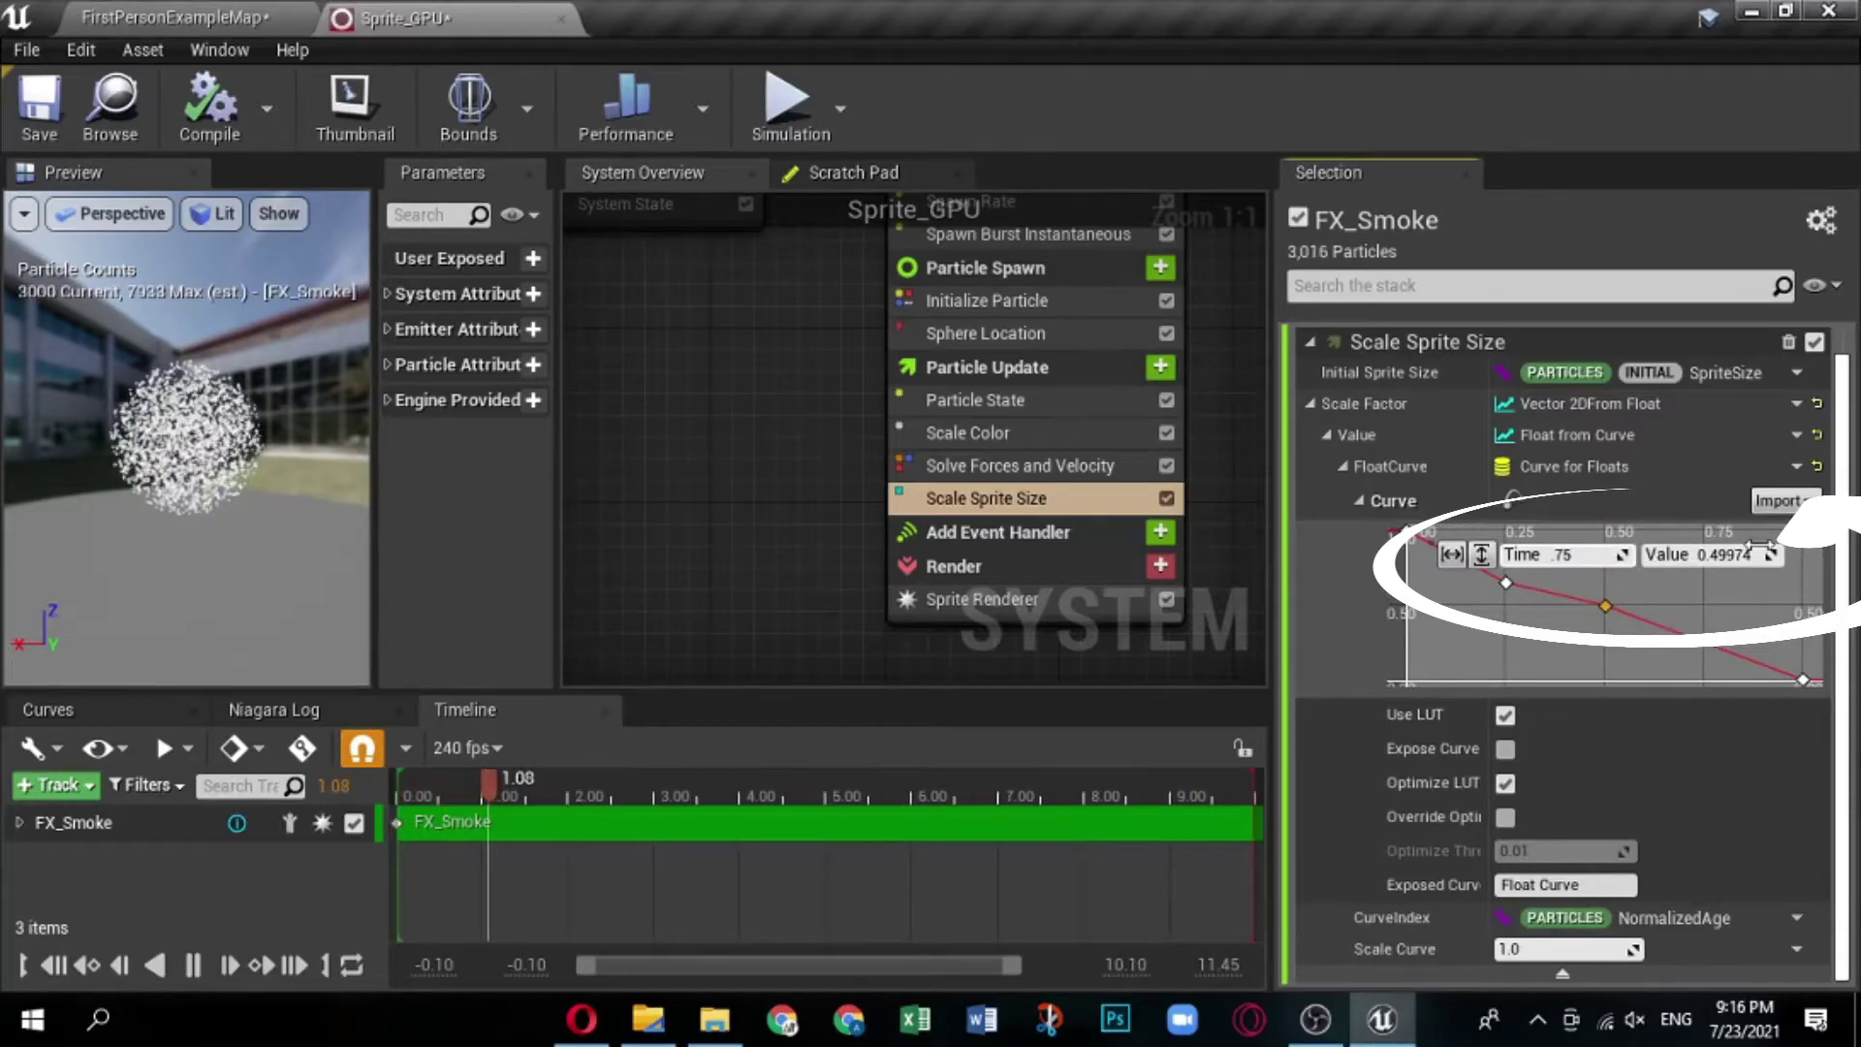
pyautogui.press('Return')
pyautogui.click(1802, 679)
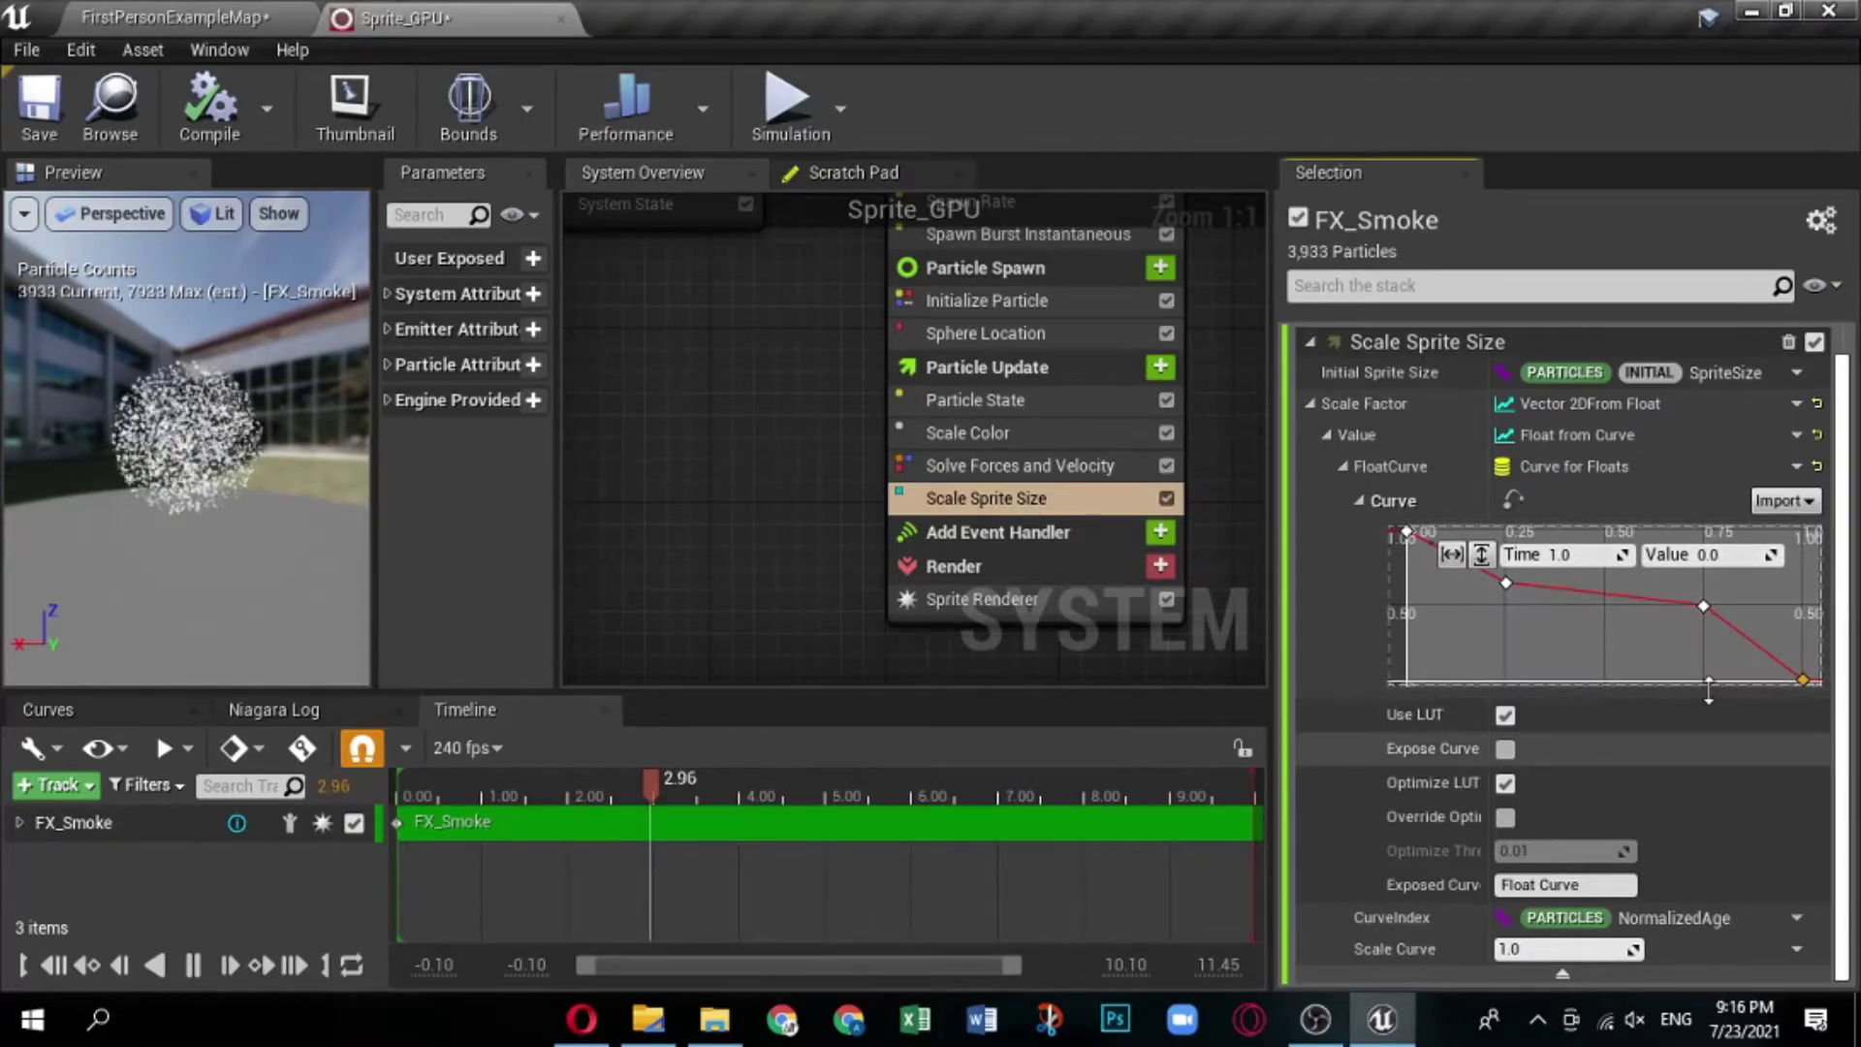
pyautogui.click(1717, 744)
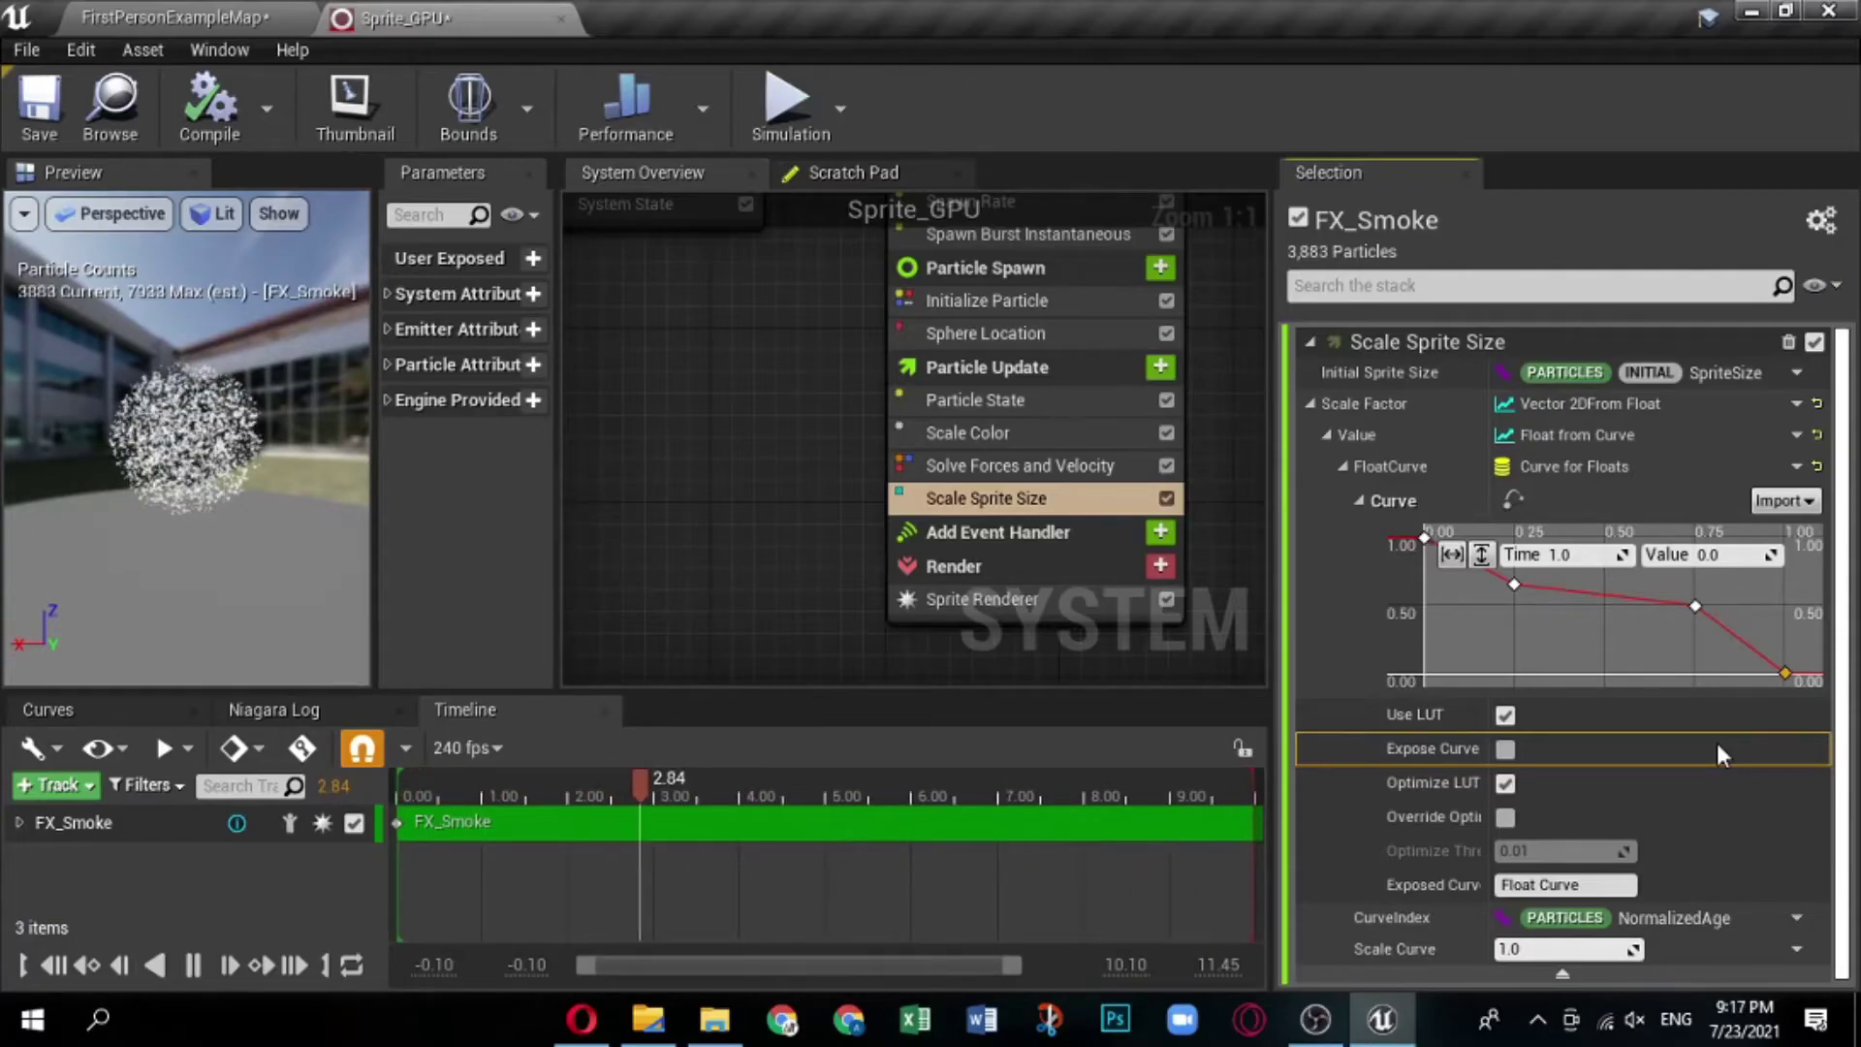
pyautogui.click(1525, 641)
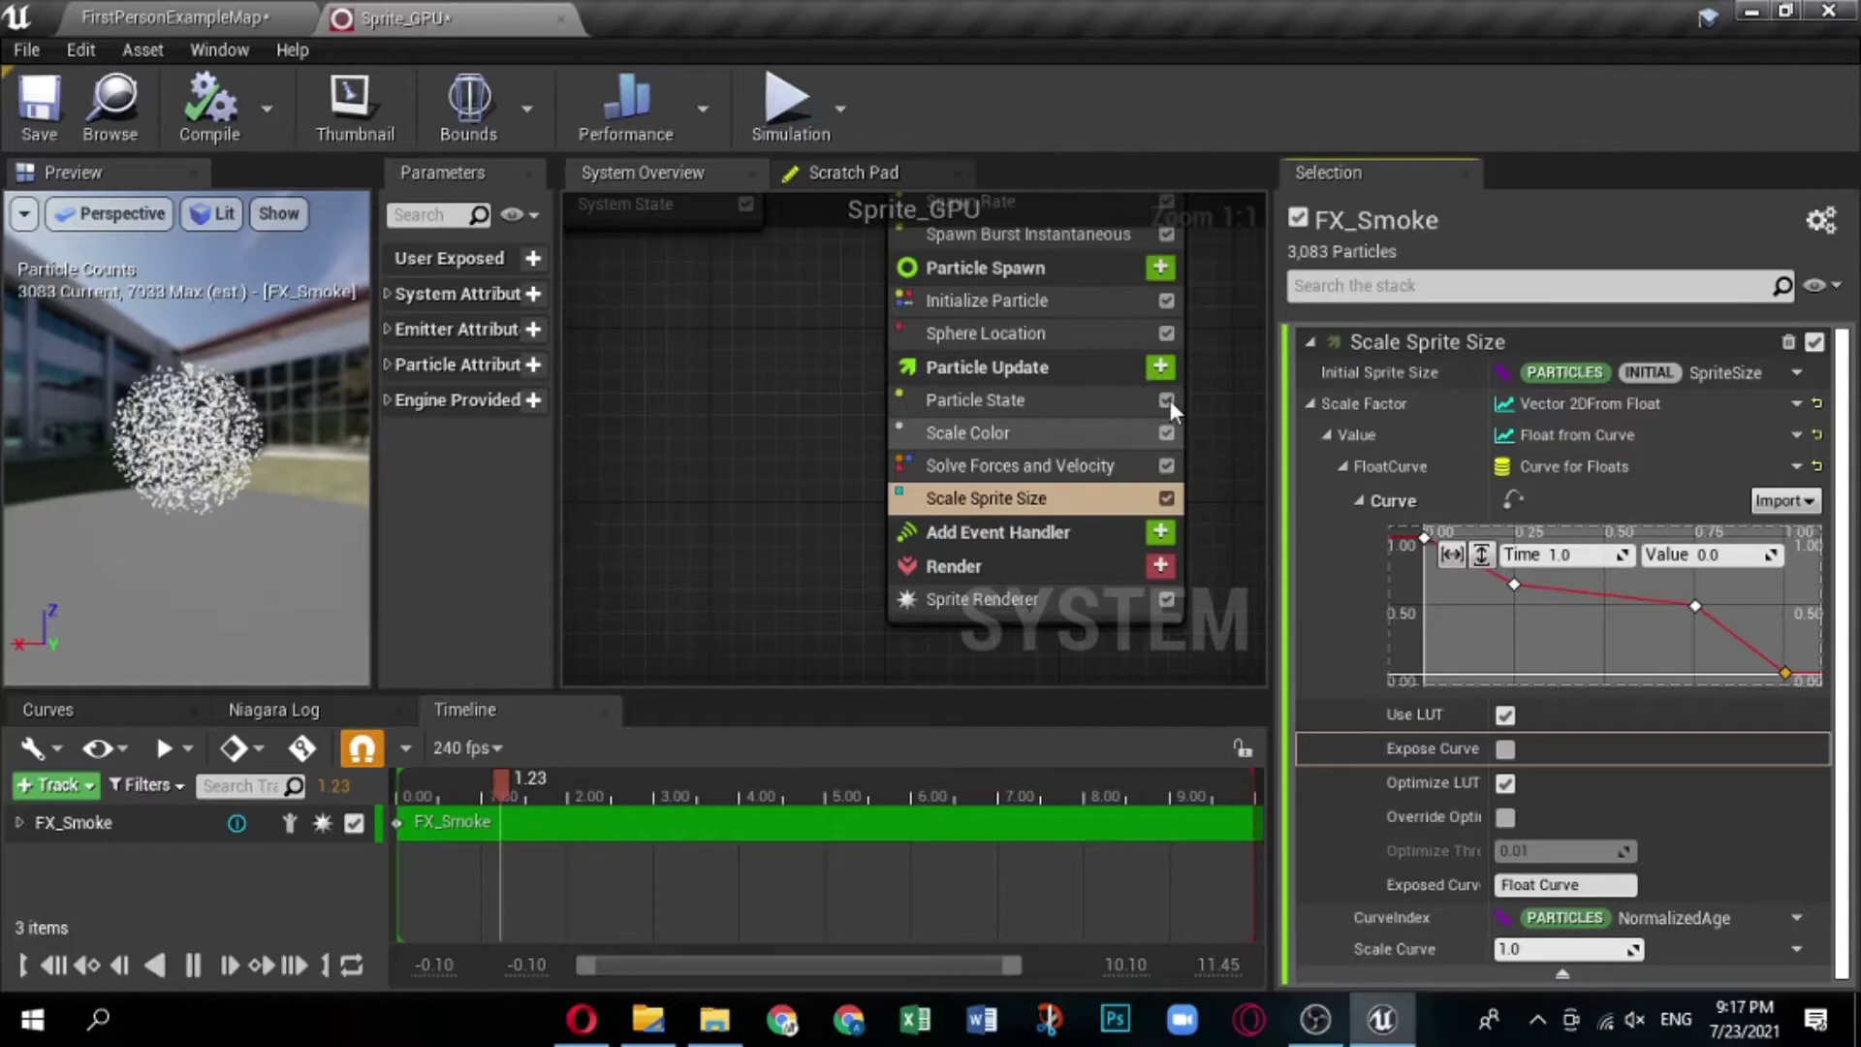
# Add Curl Noise Force to Particle Update, placed before Solve Forces and Velocity.
pyautogui.click(1162, 367)
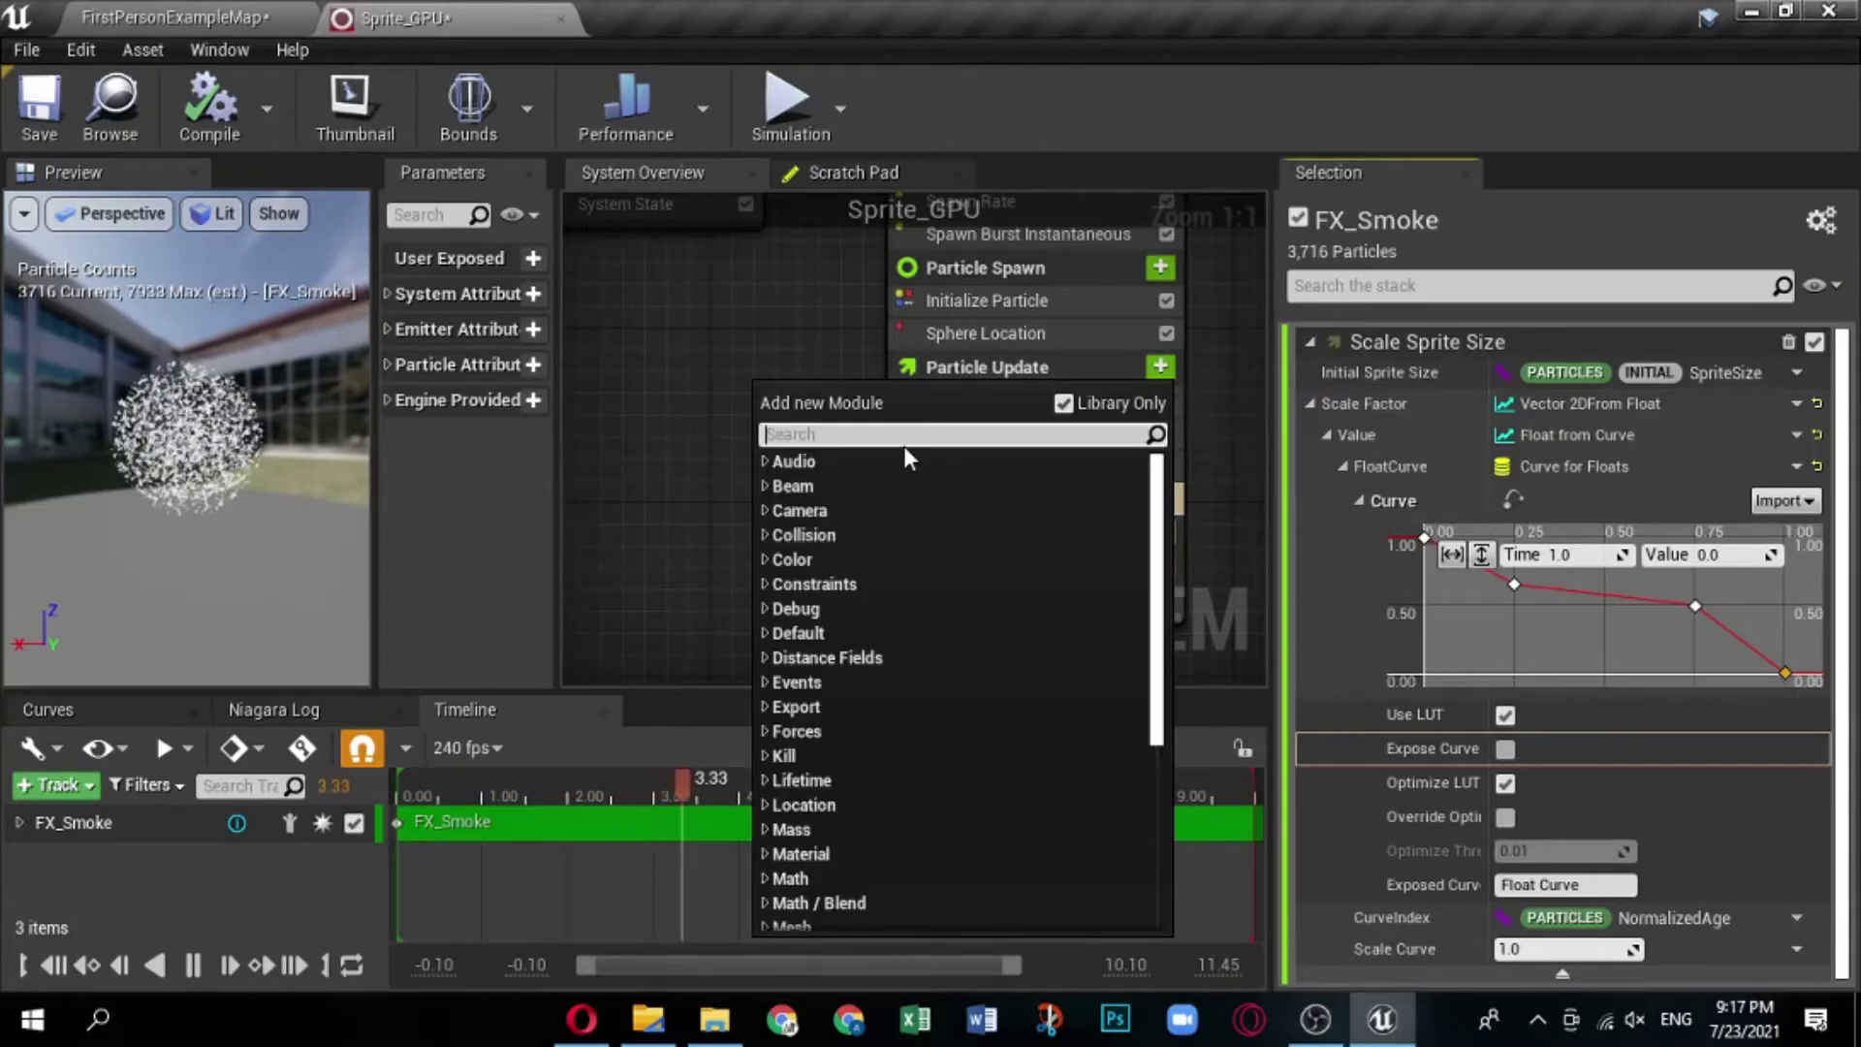
pyautogui.write('fo')
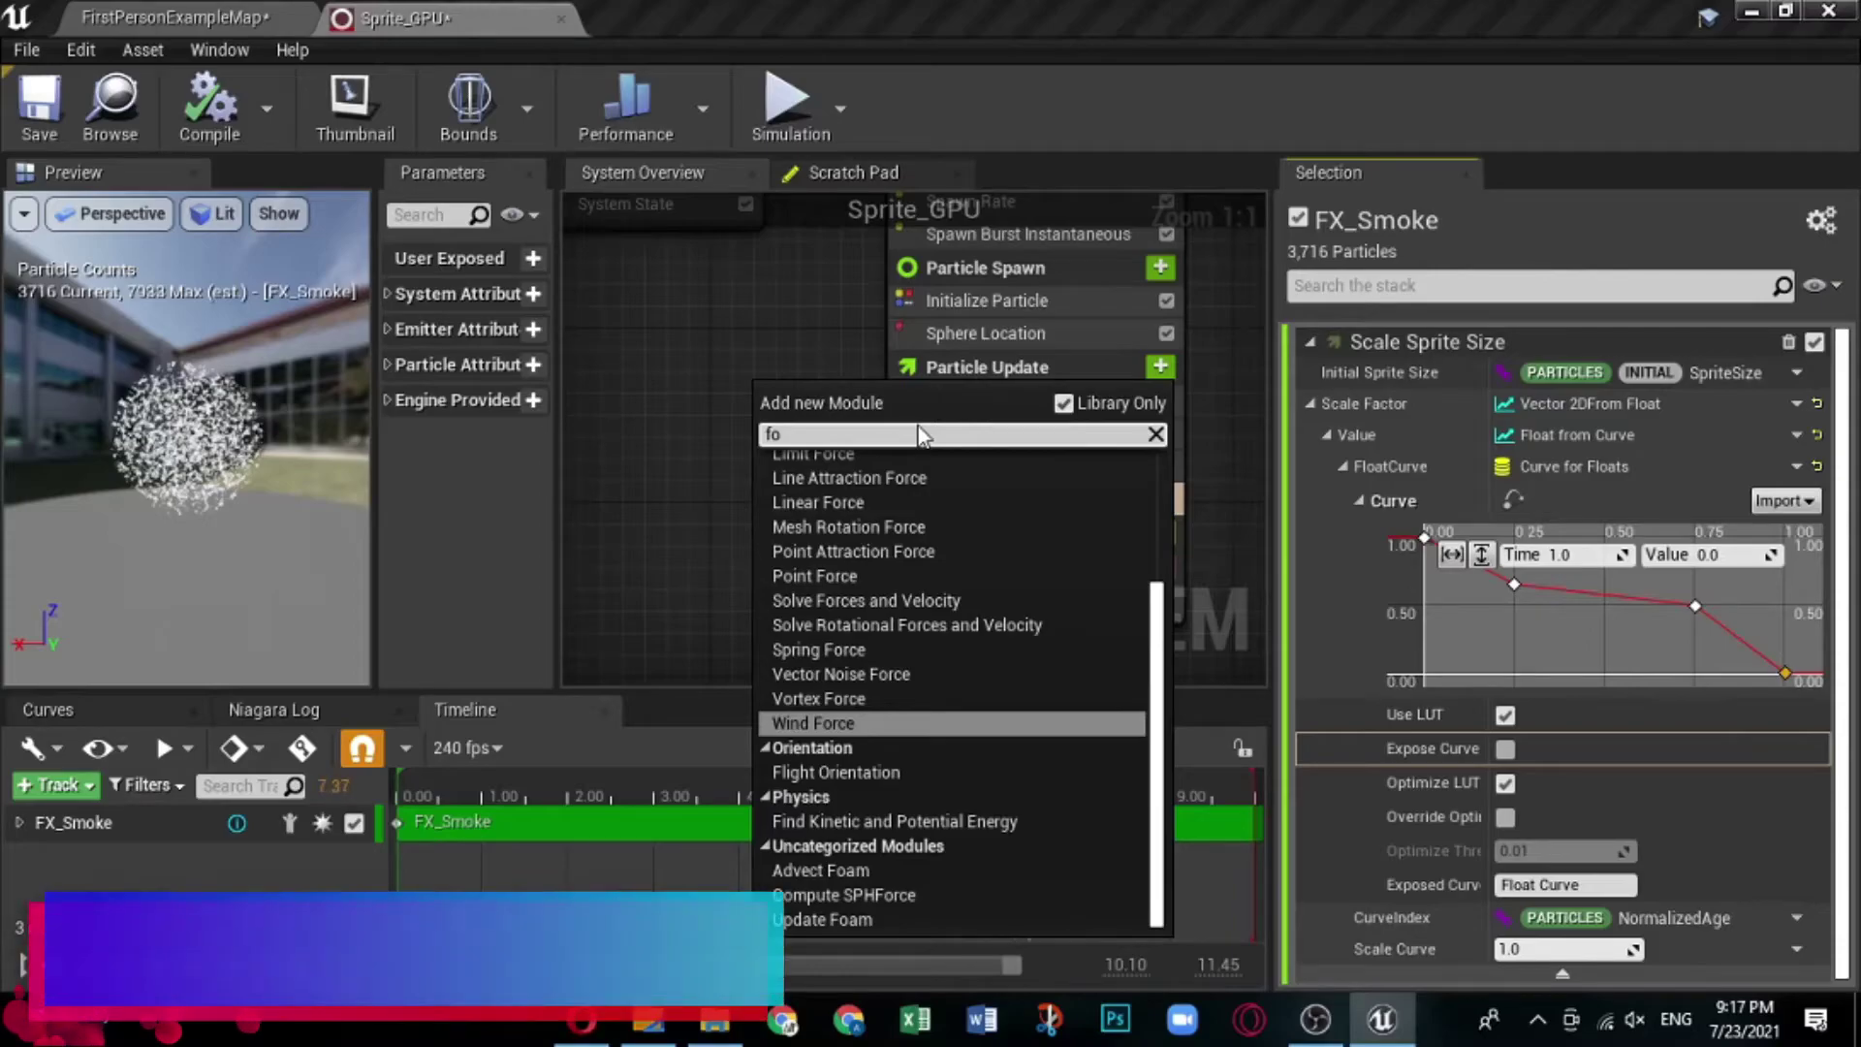
pyautogui.write('rce')
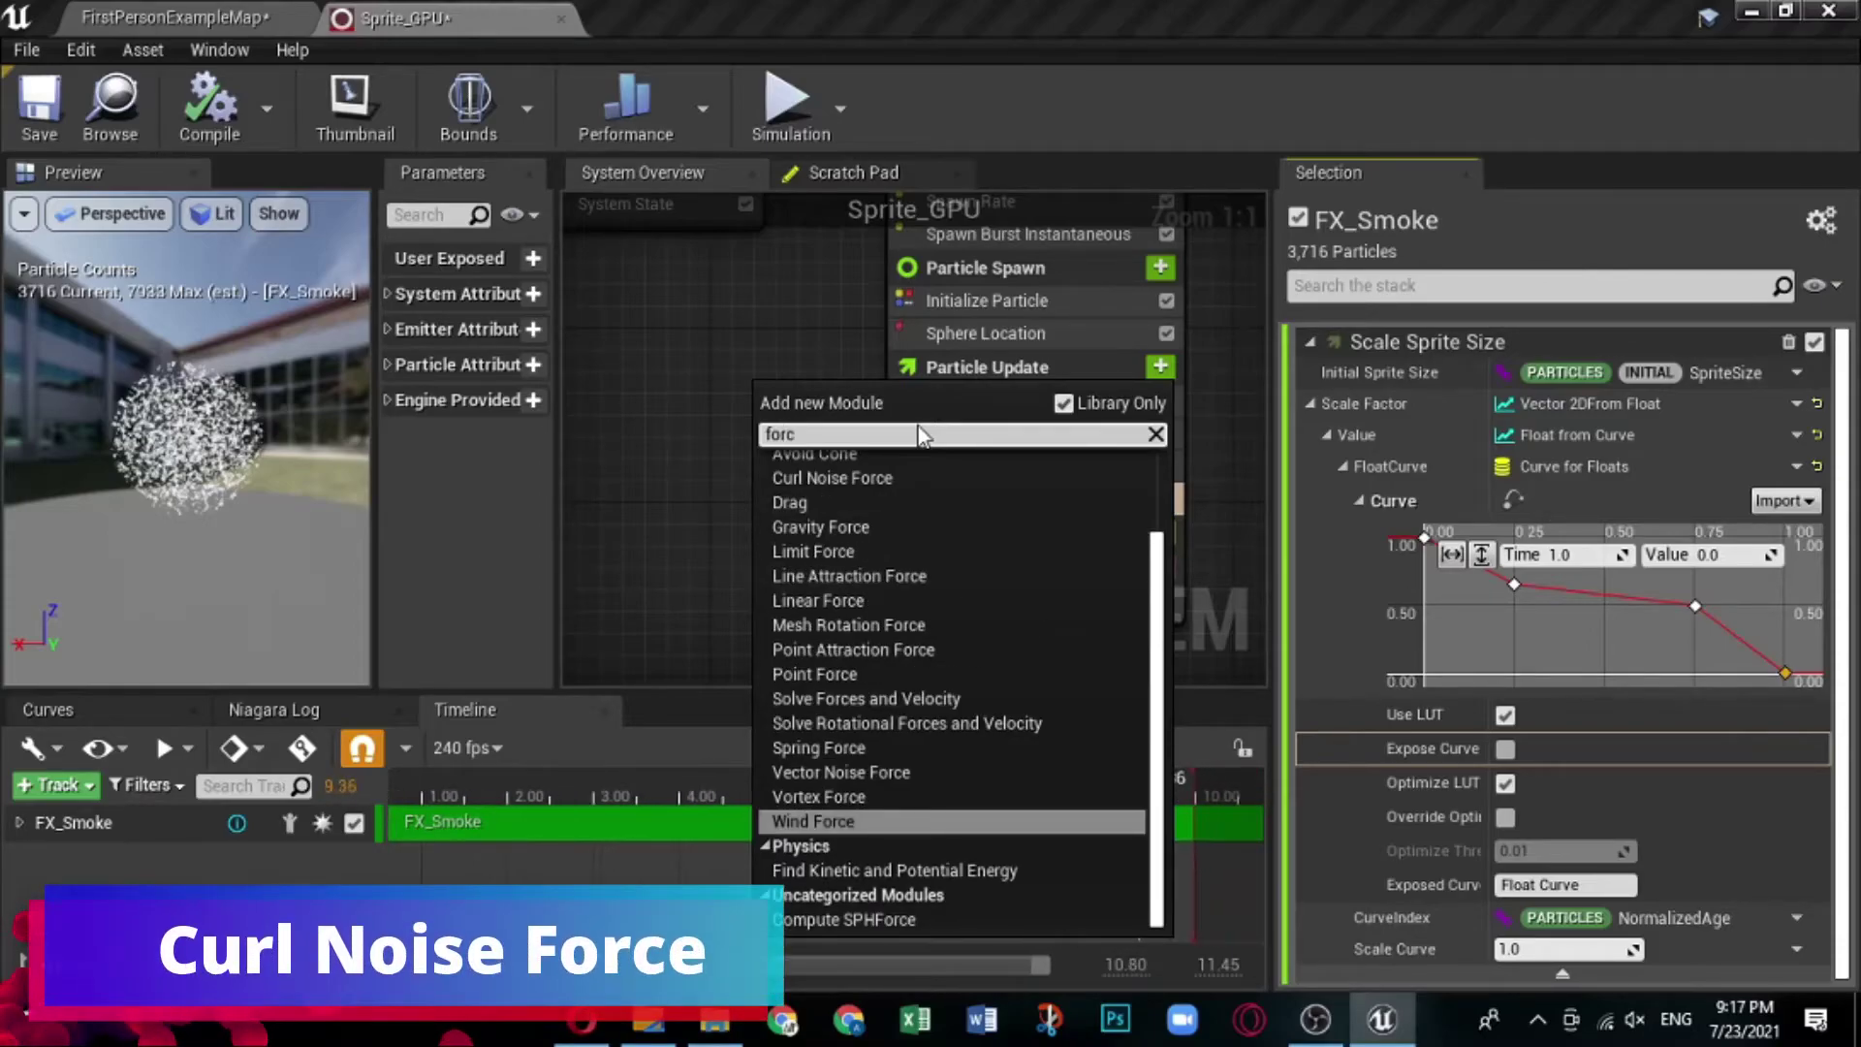
pyautogui.click(930, 475)
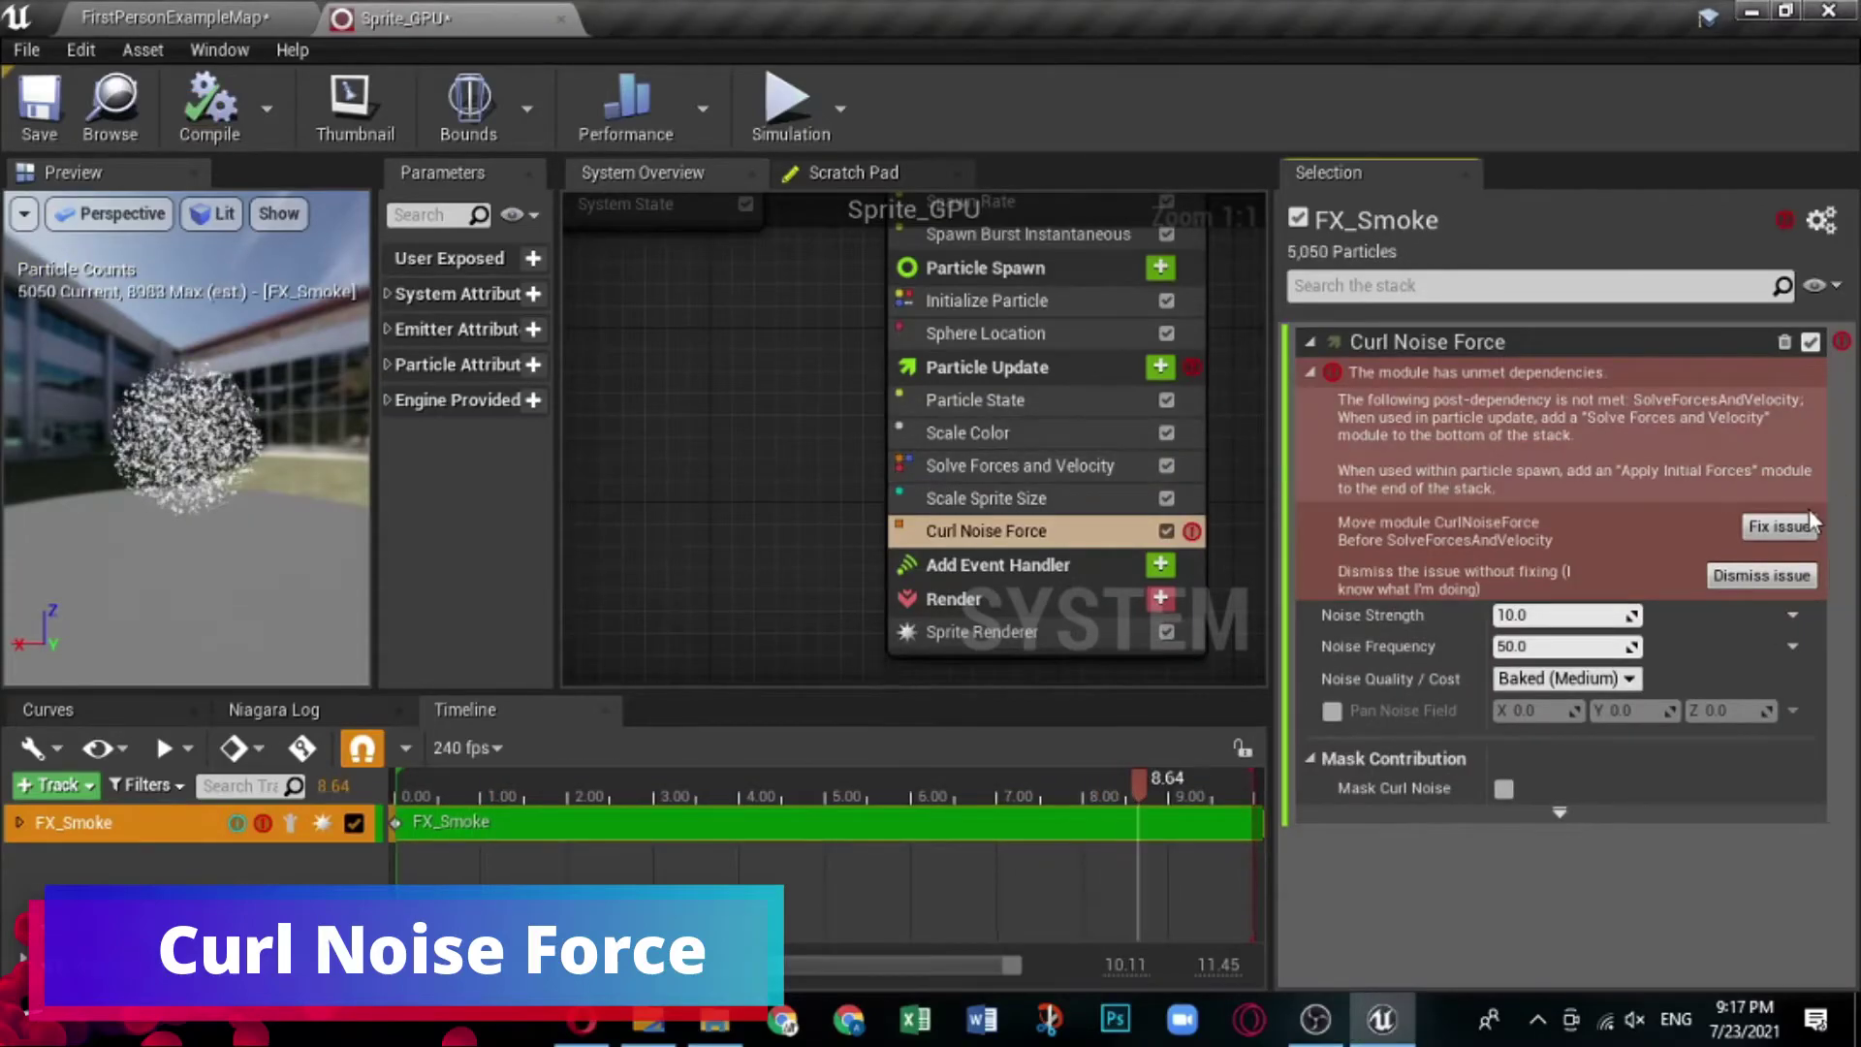
pyautogui.click(1777, 528)
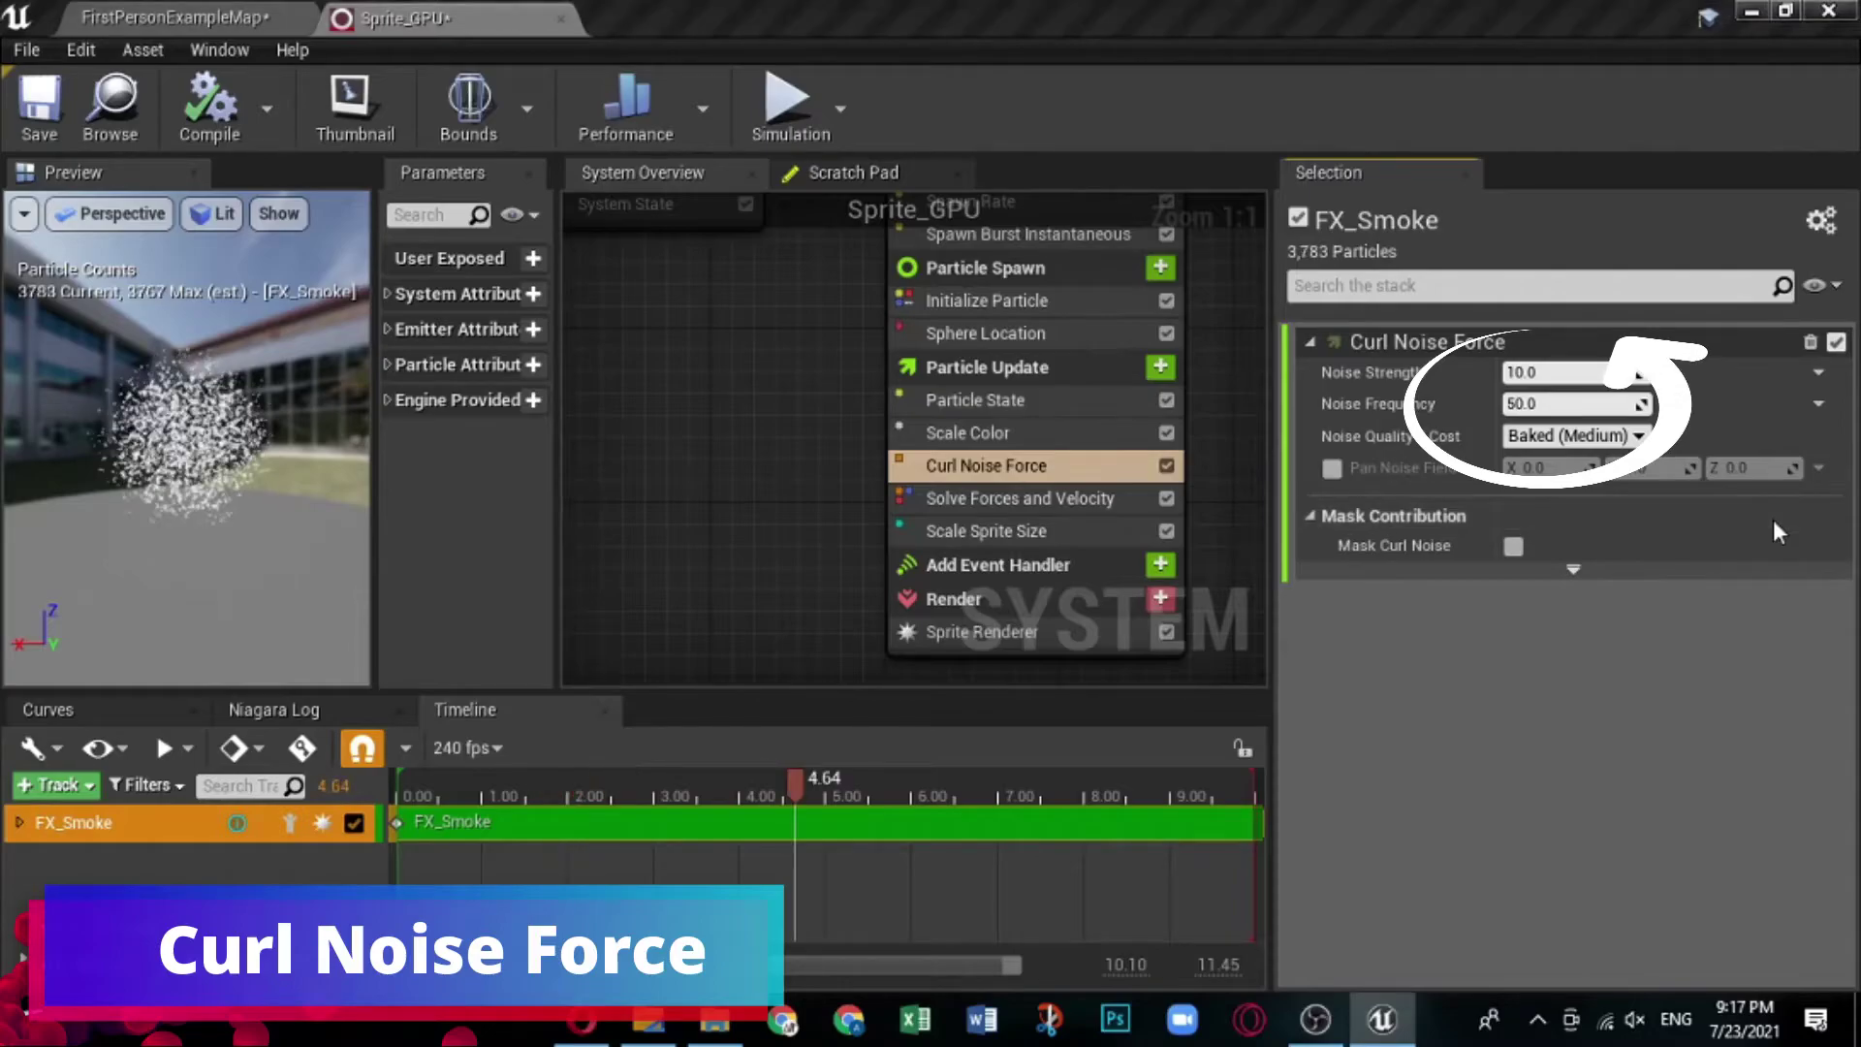
# Set Noise Strength 72, Noise Frequency 0.02 and keep Baked (Medium) quality.
pyautogui.click(1559, 376)
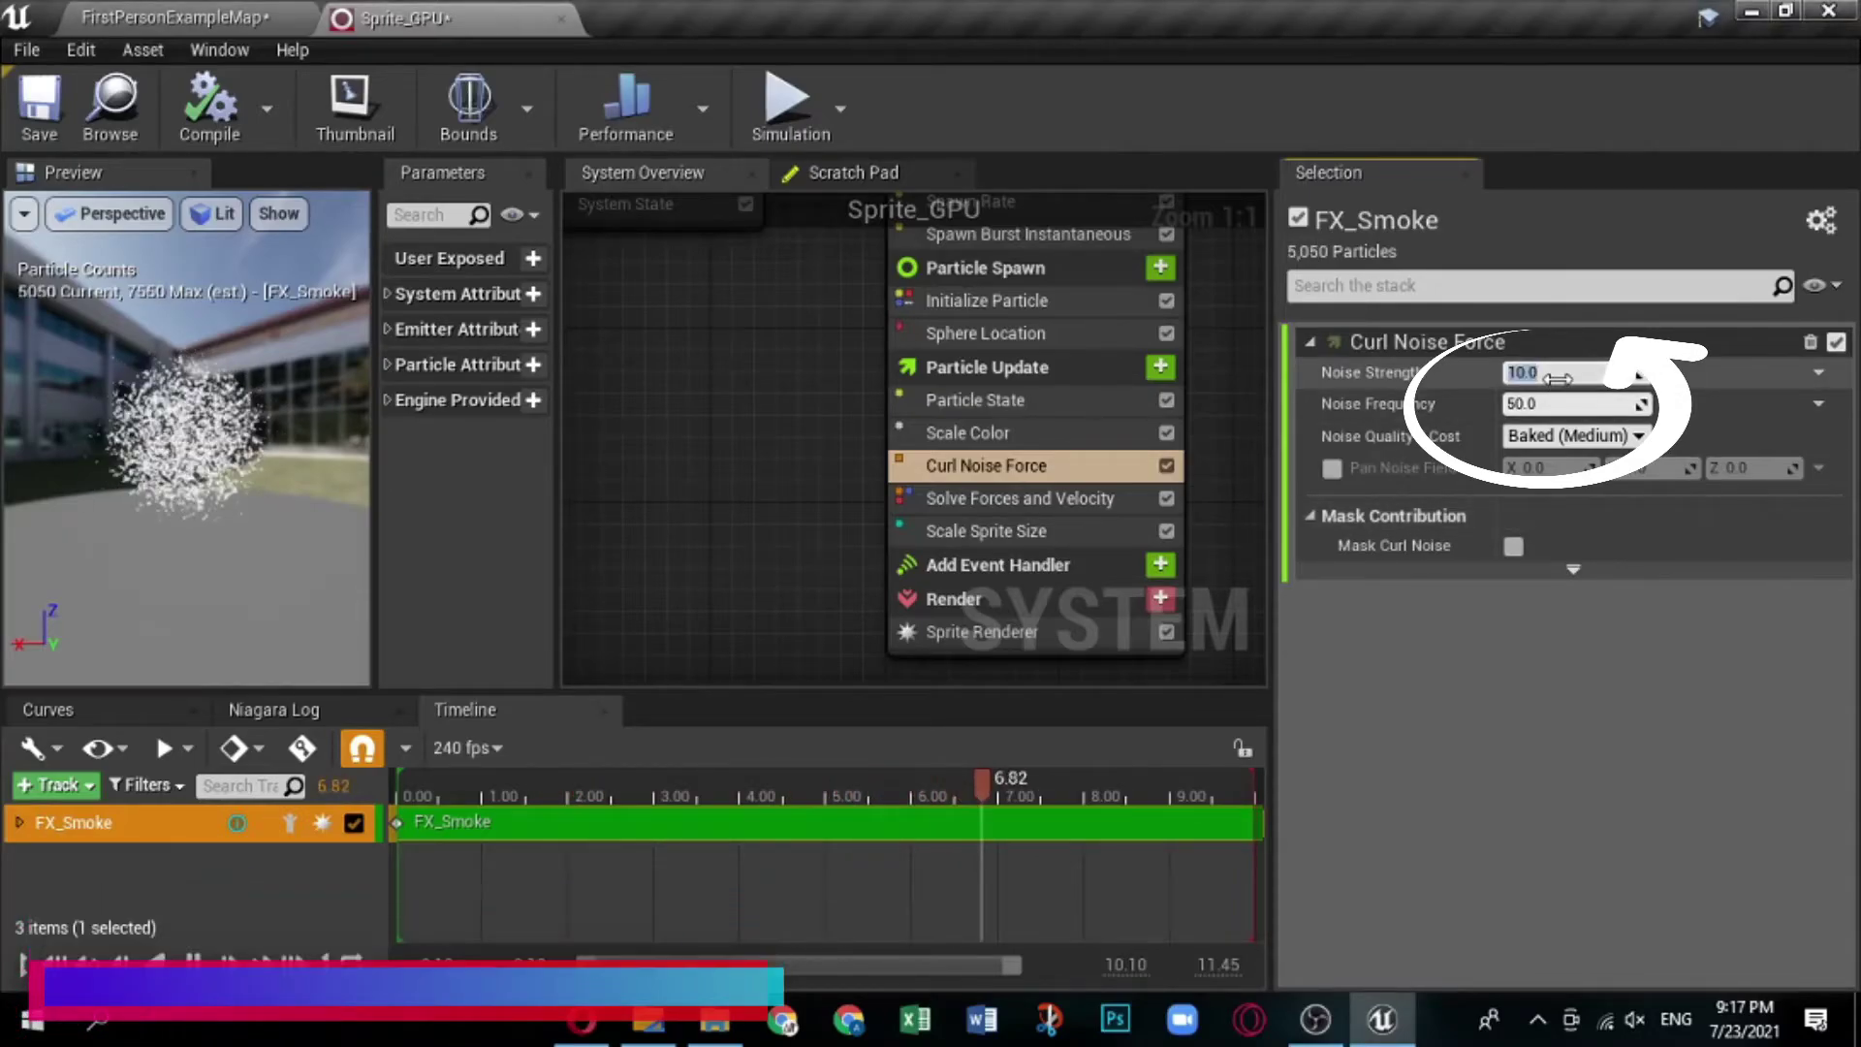
pyautogui.write('72')
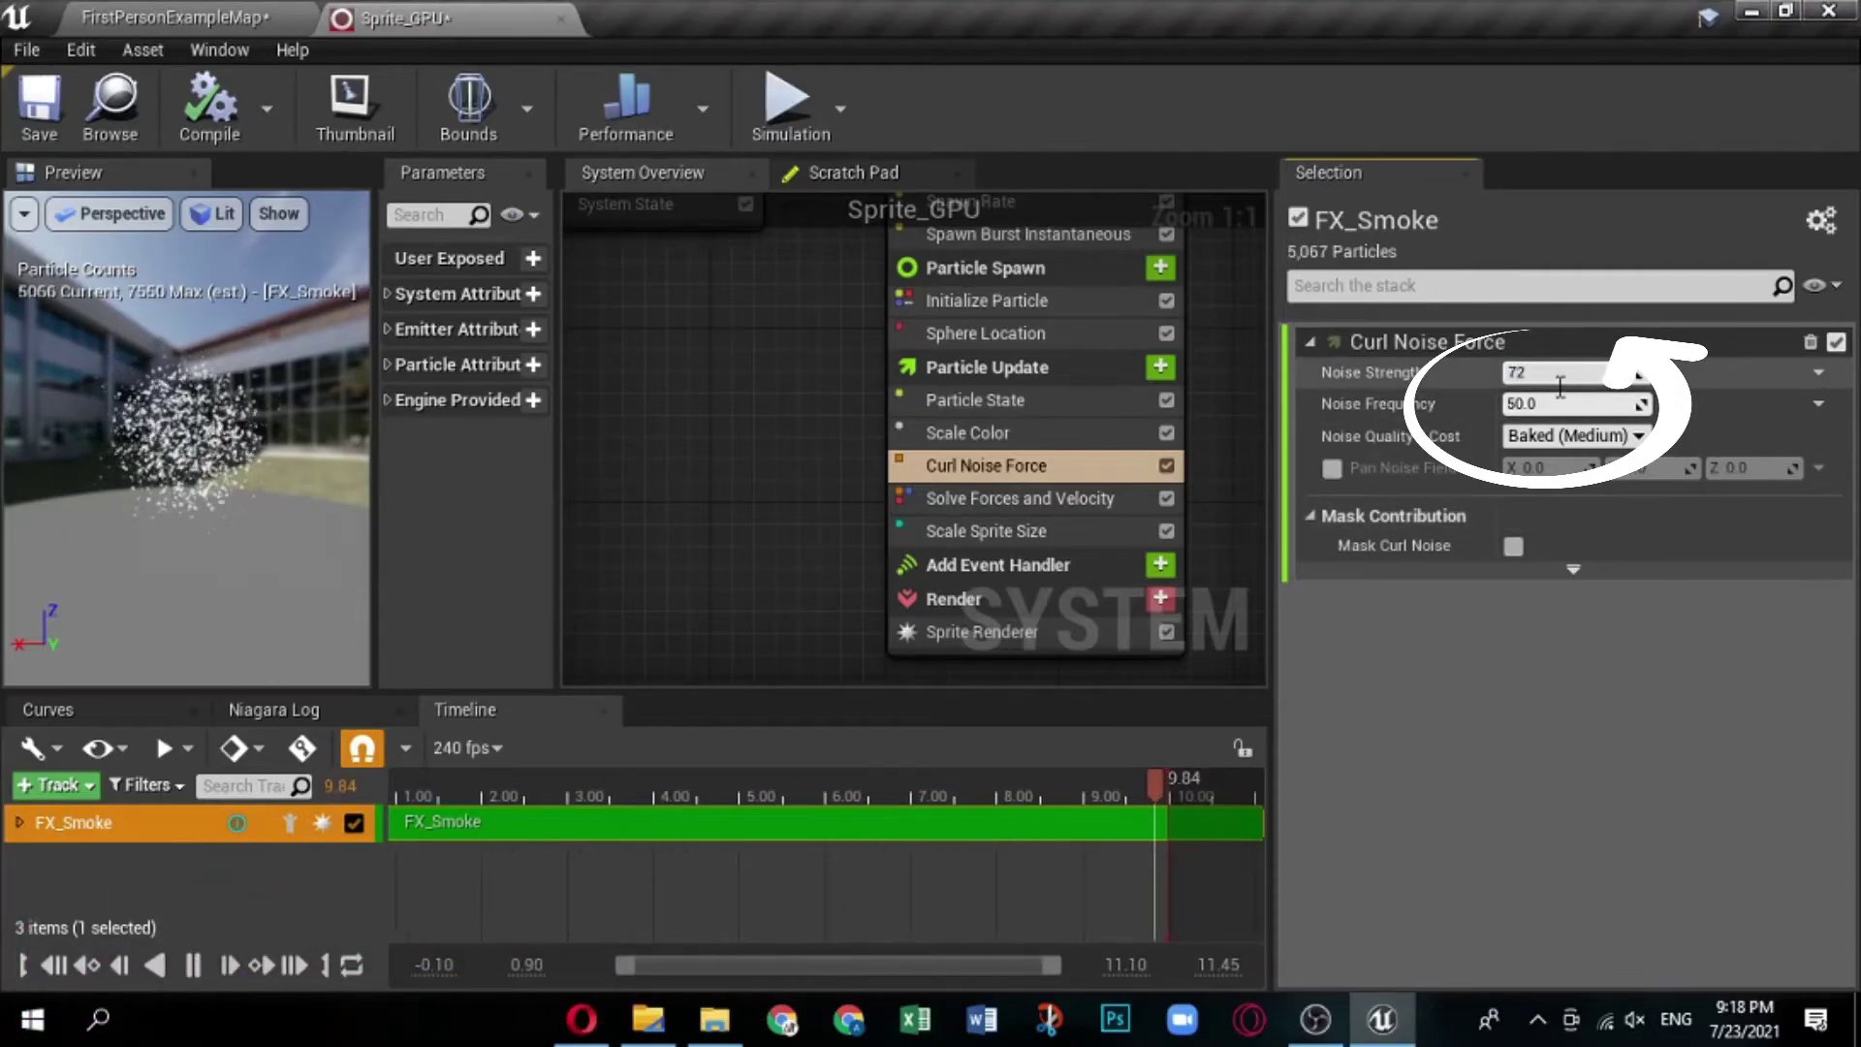
pyautogui.click(1579, 404)
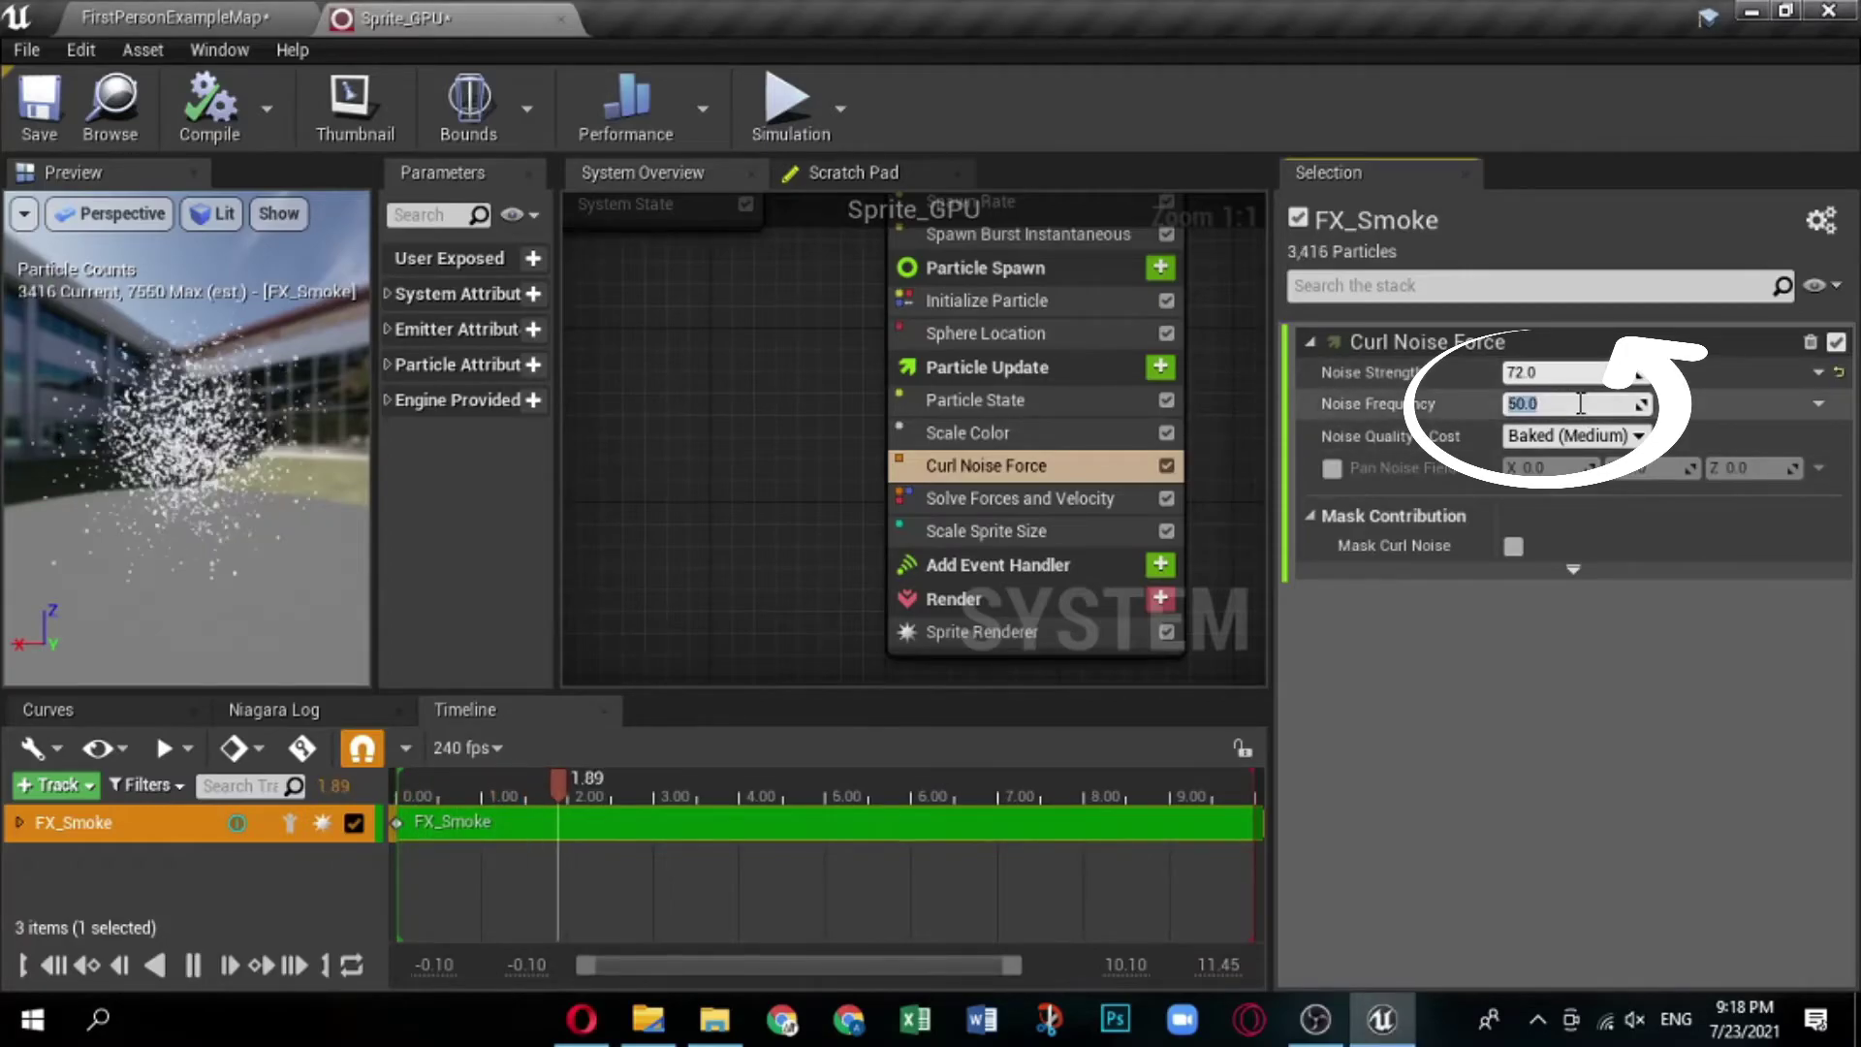
pyautogui.write('.02')
pyautogui.press('Return')
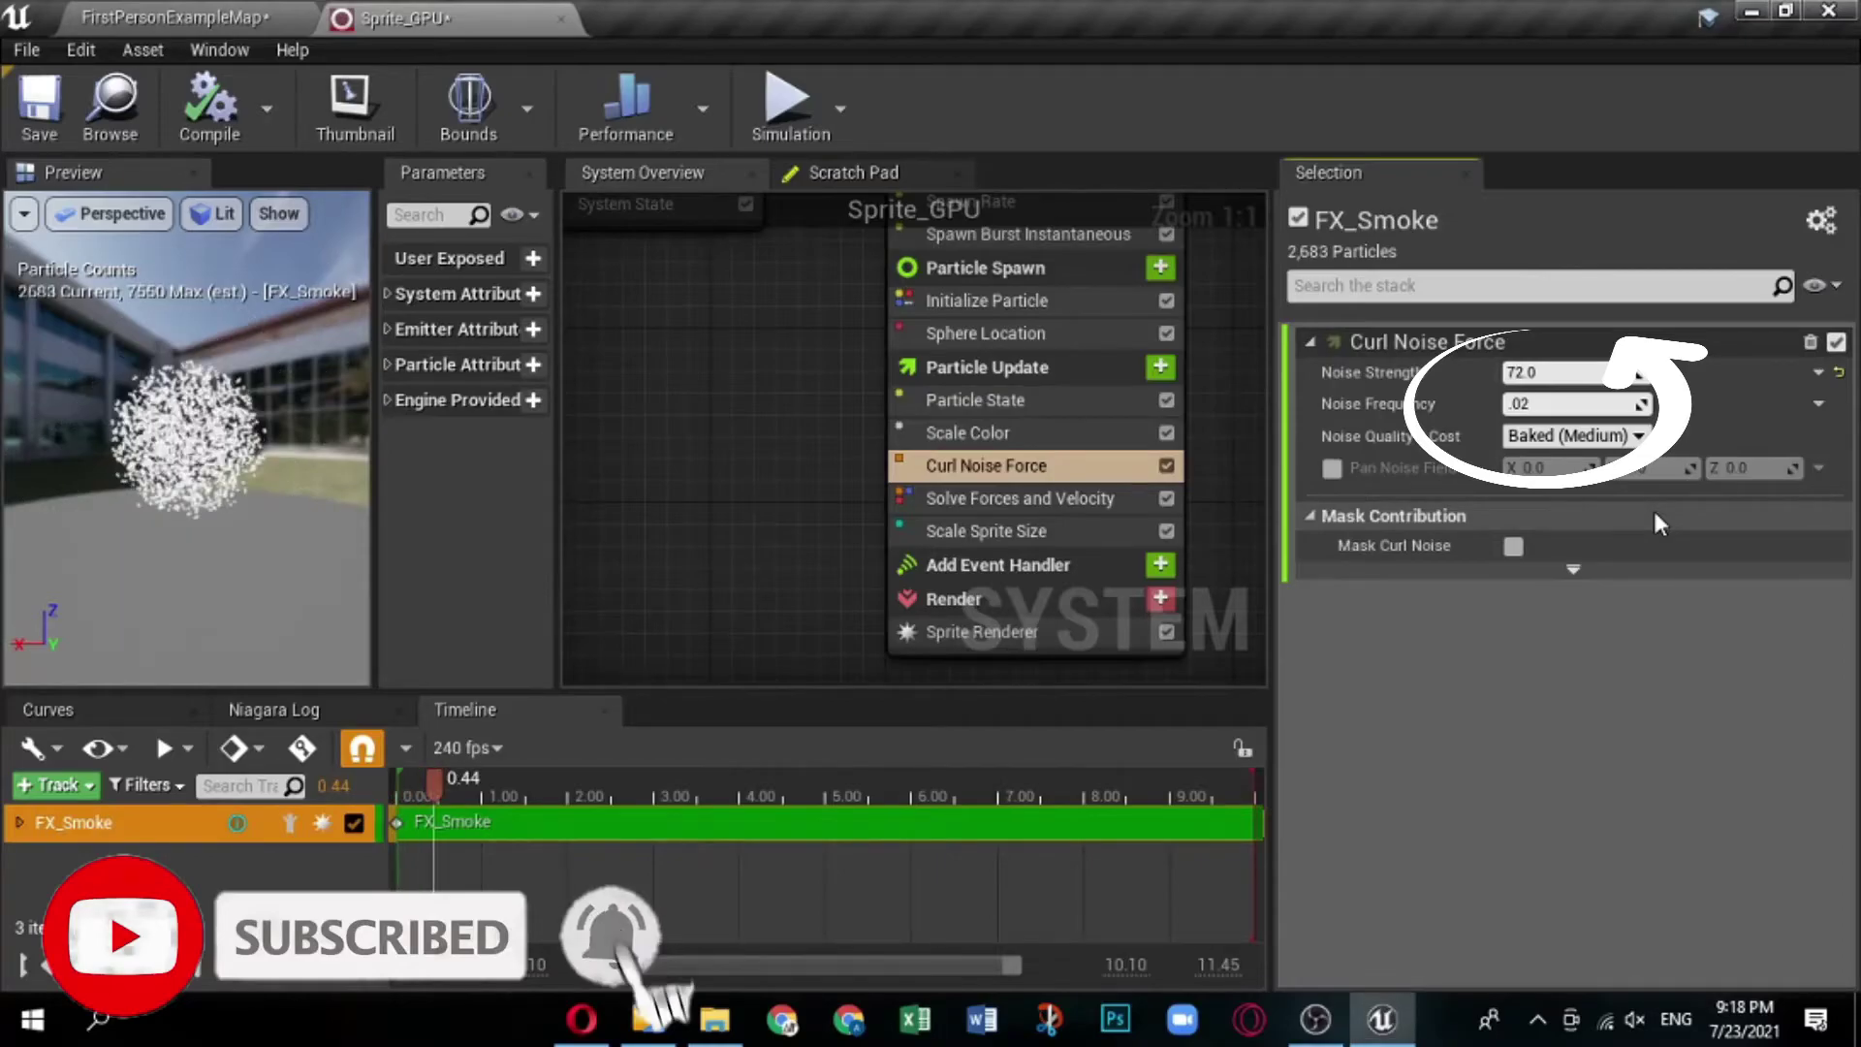
pyautogui.click(1637, 438)
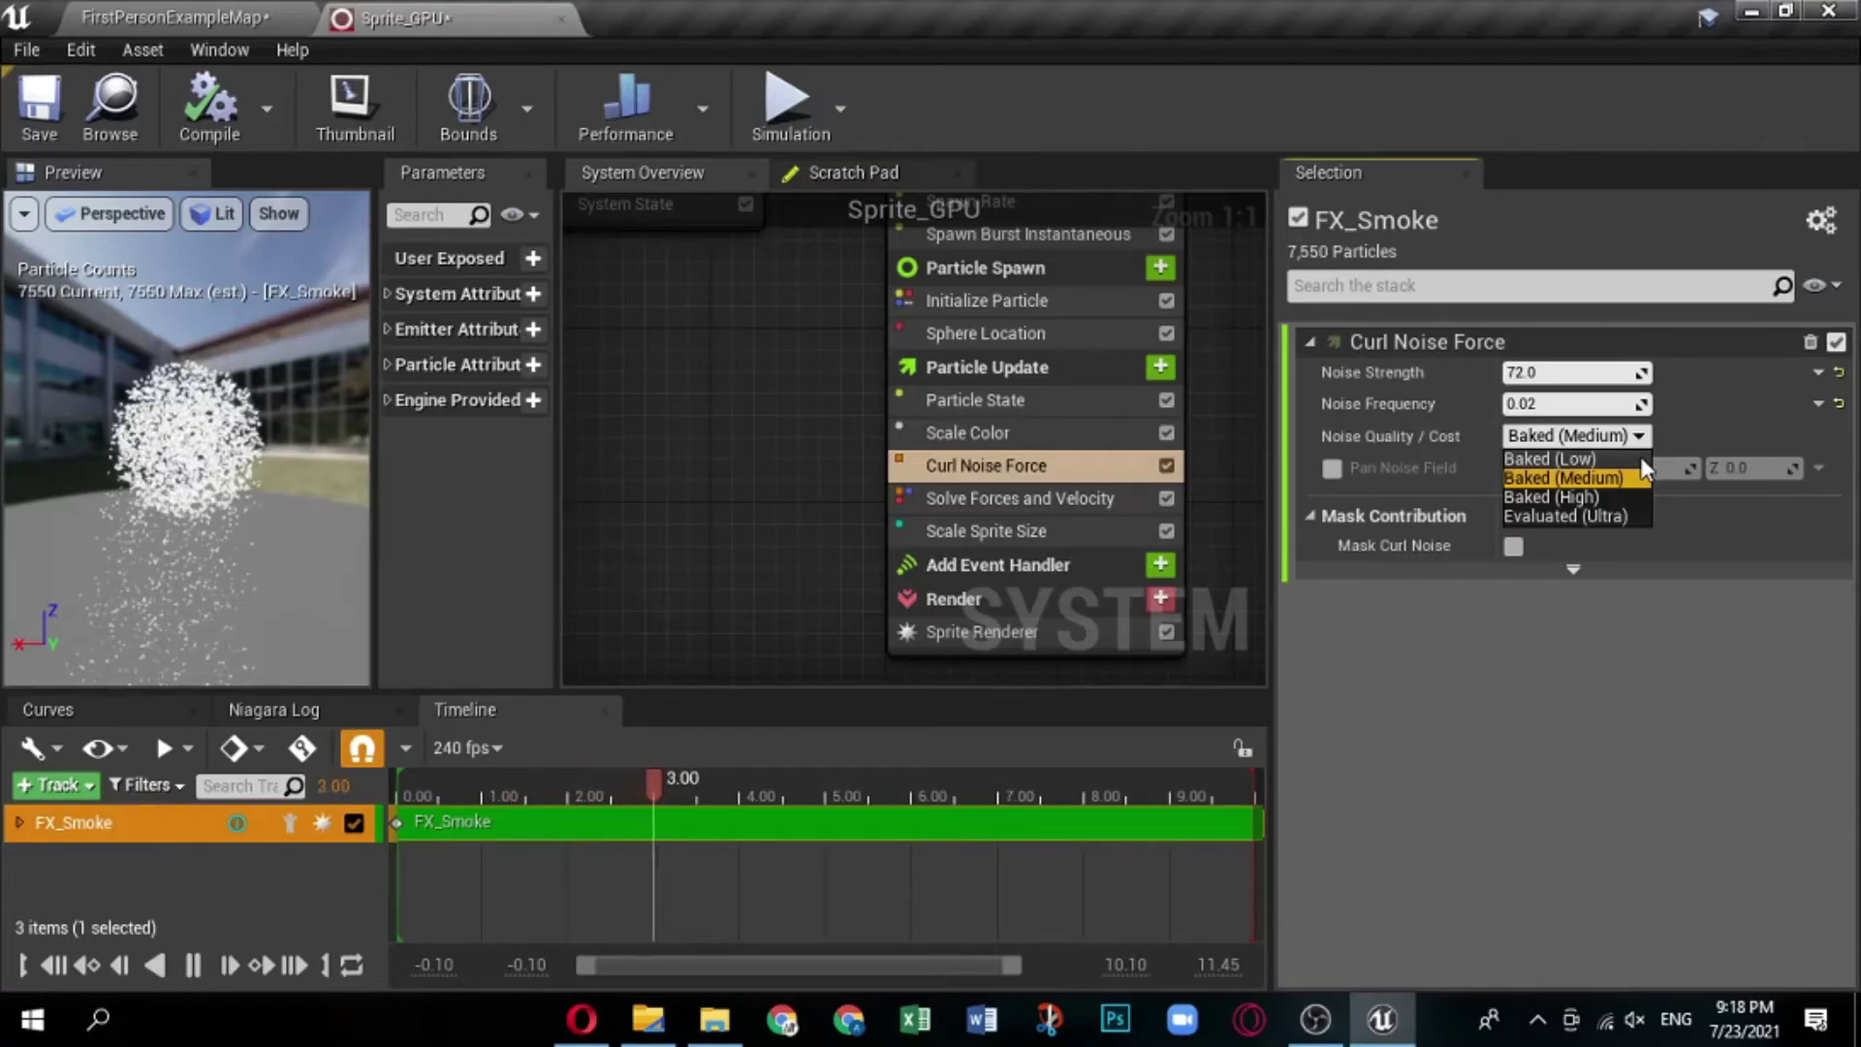
pyautogui.click(1633, 481)
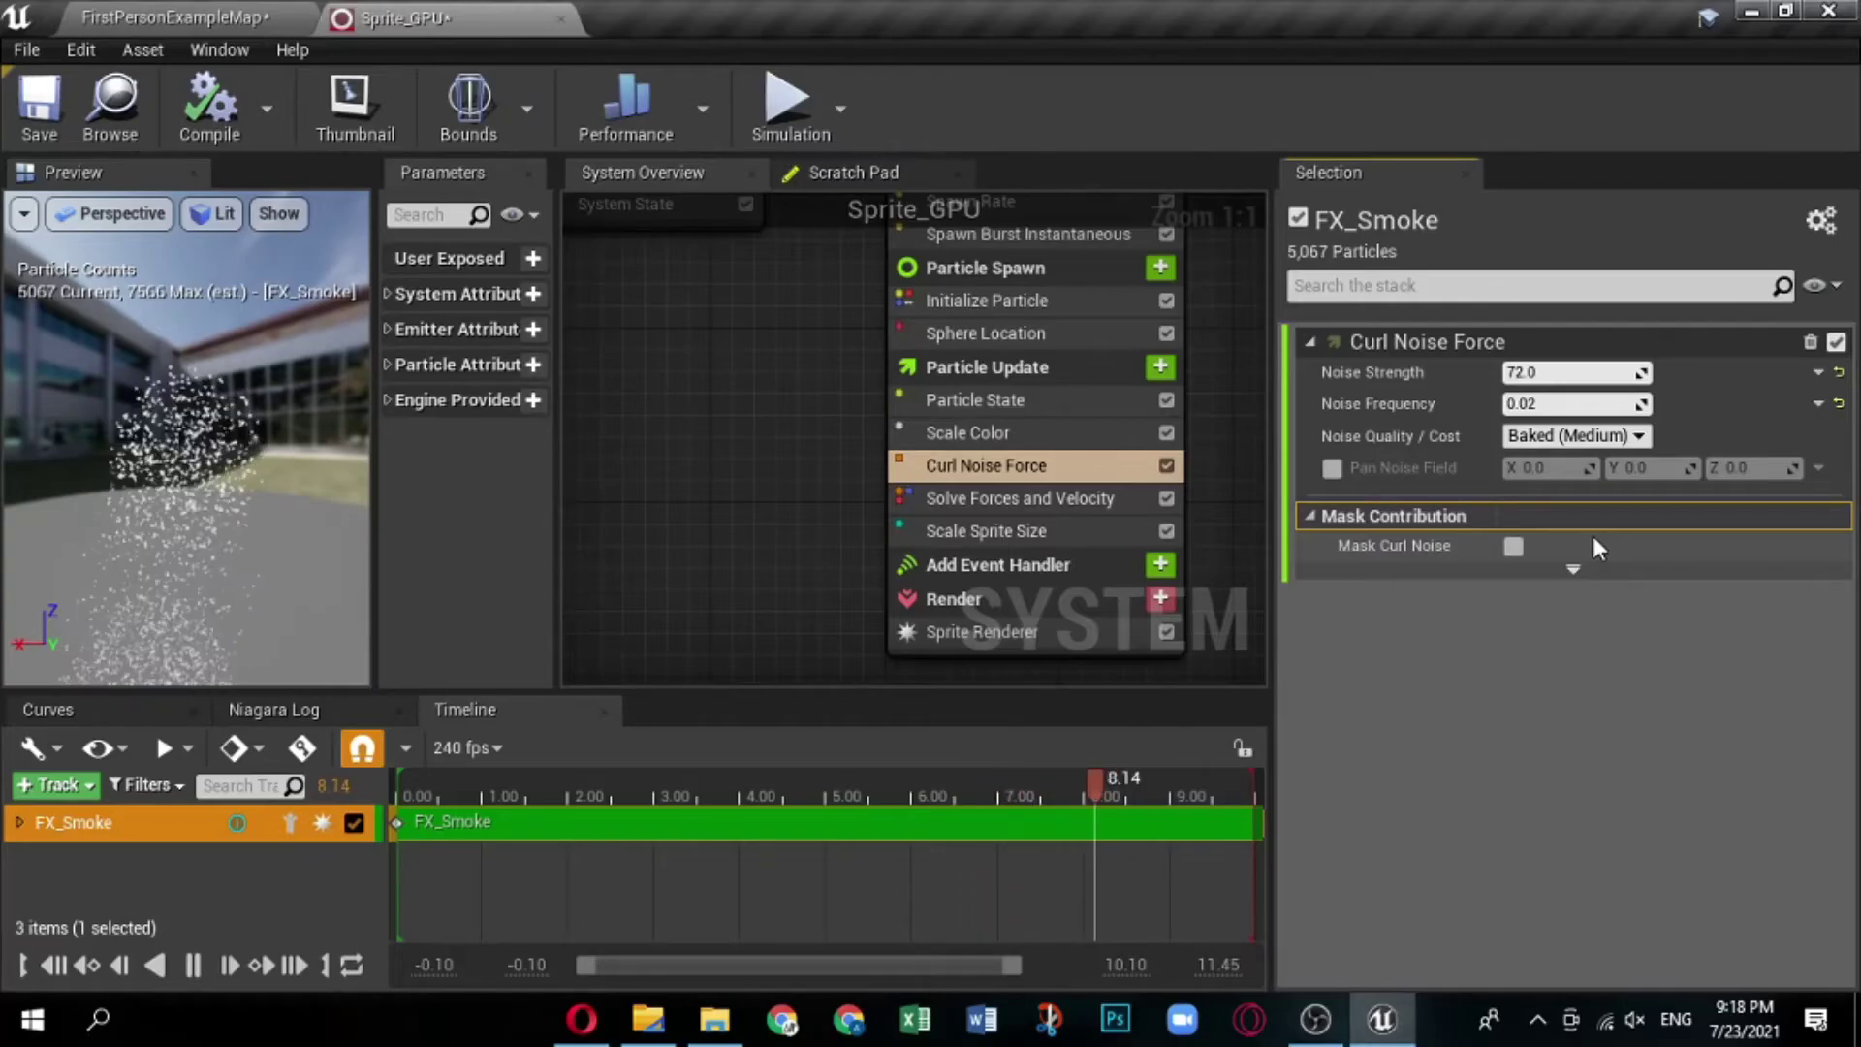
# Add Point Attraction Force to Particle Update, placed before Solve Forces and Velocity.
pyautogui.click(1164, 366)
pyautogui.write('att')
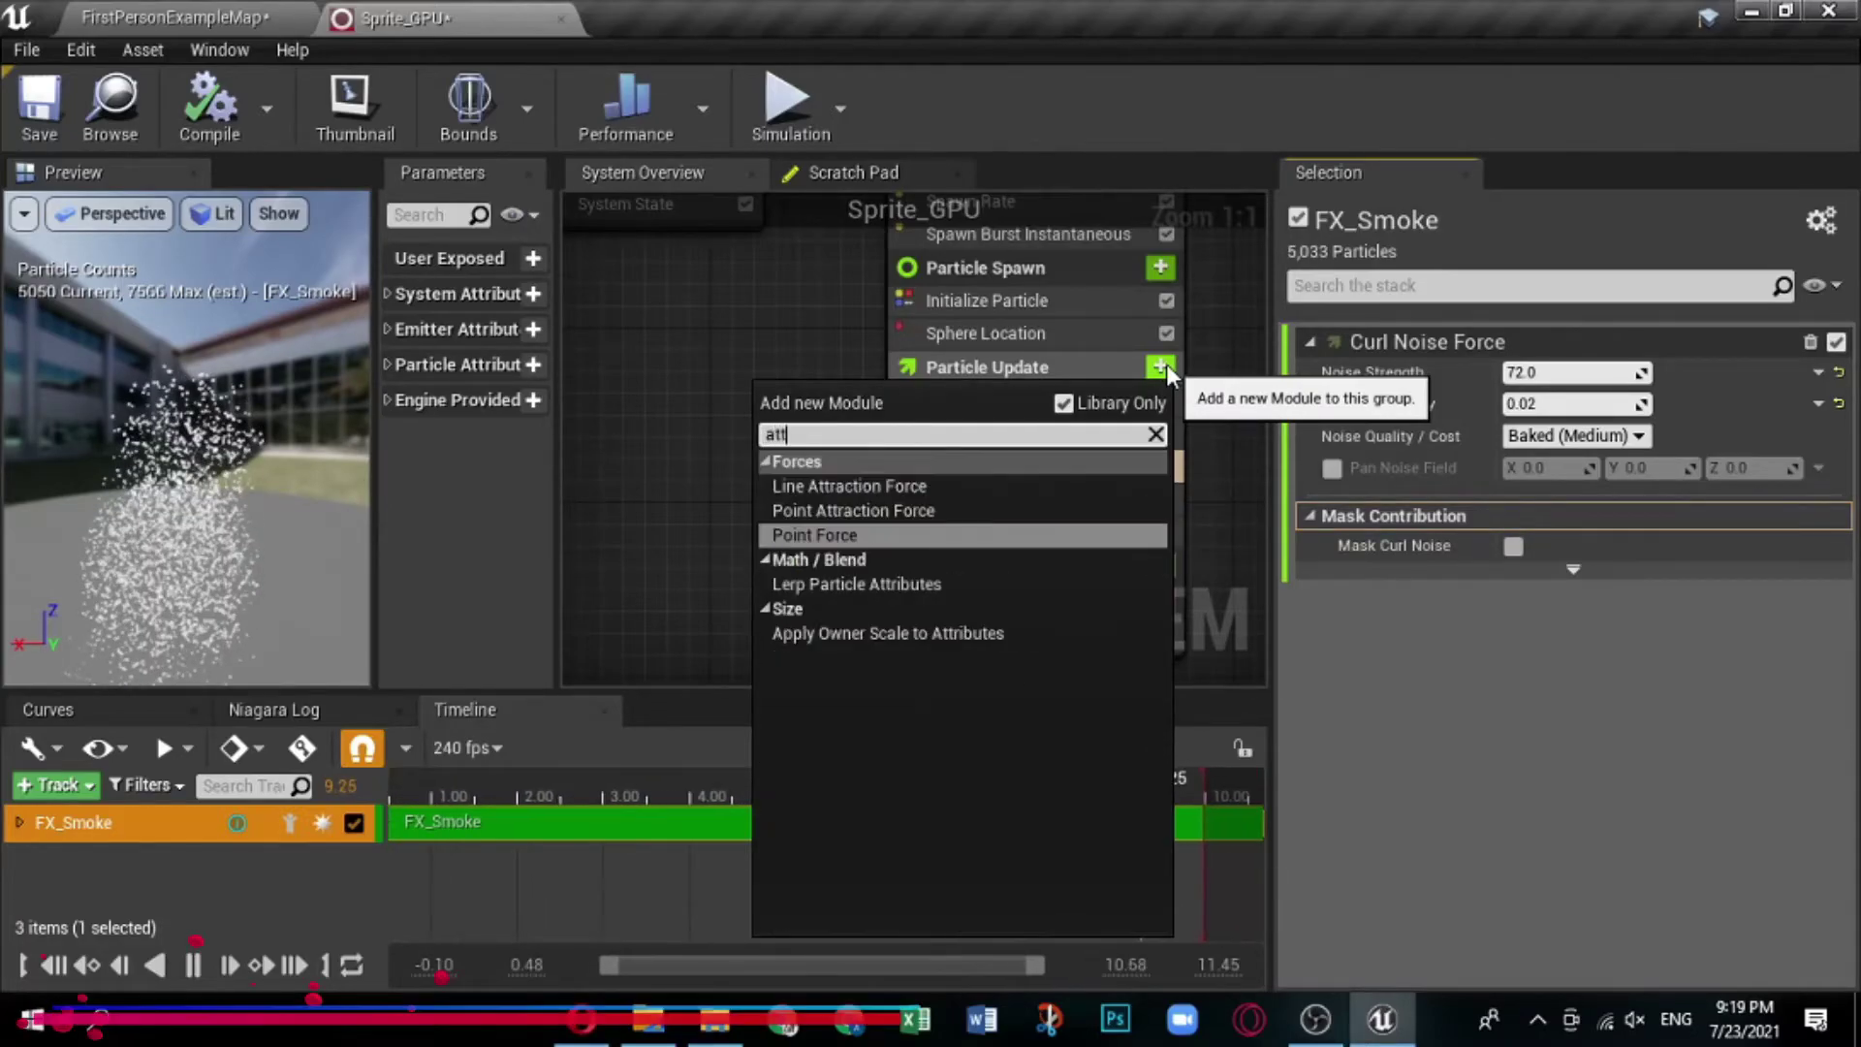
pyautogui.click(957, 508)
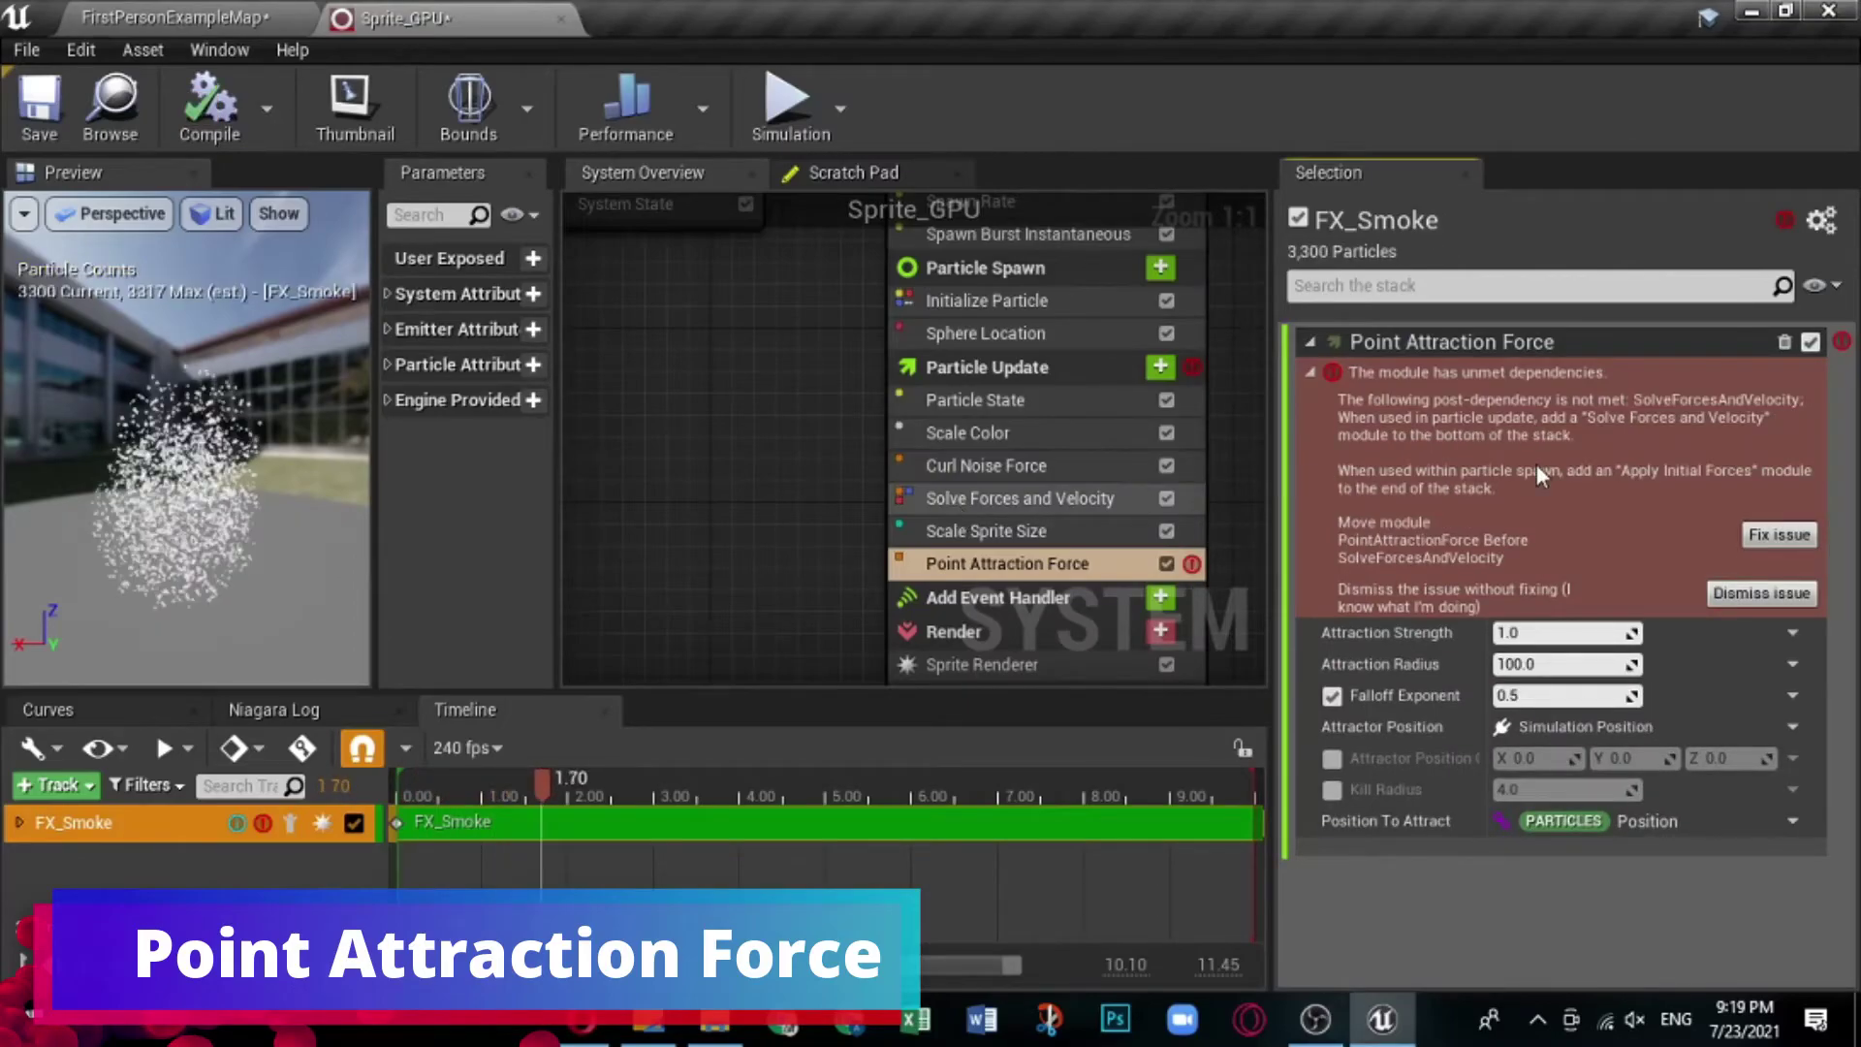
pyautogui.click(1773, 533)
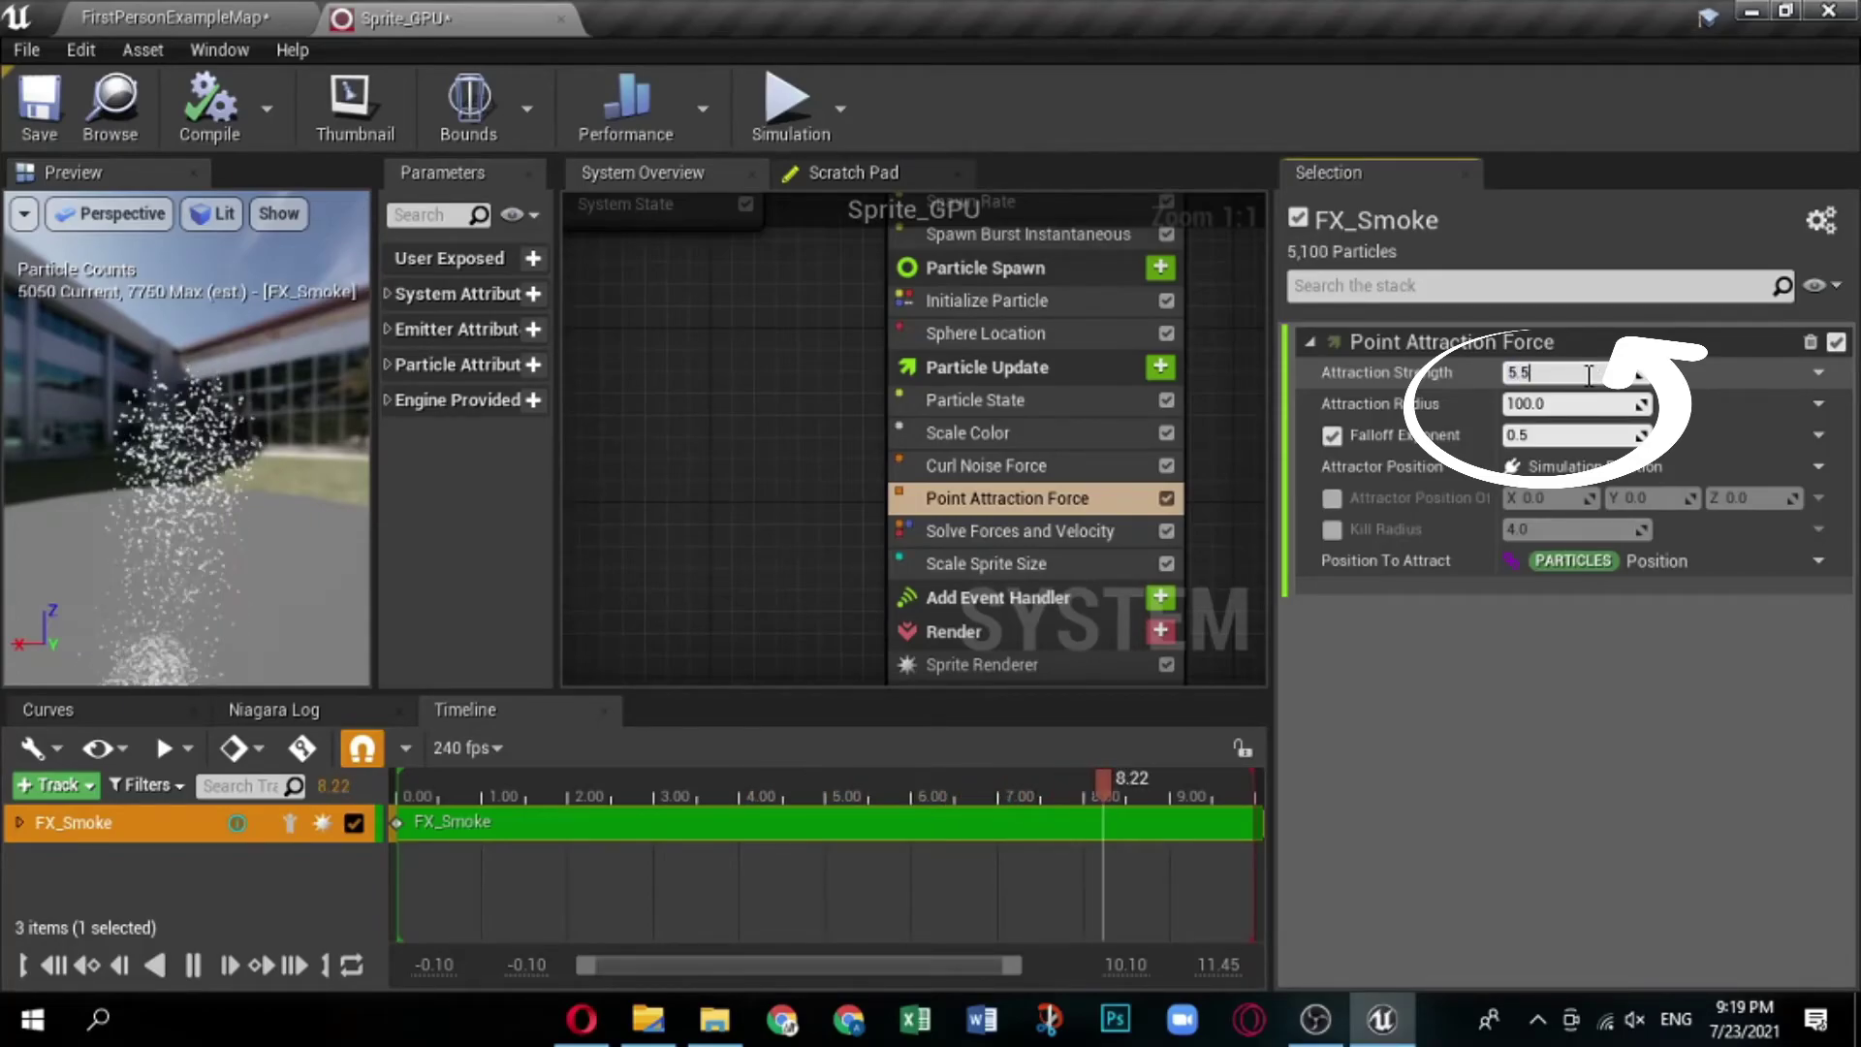
# Set attraction radius 300, falloff exponent 0.6, and enable the 4.0 kill radius.
pyautogui.click(1575, 405)
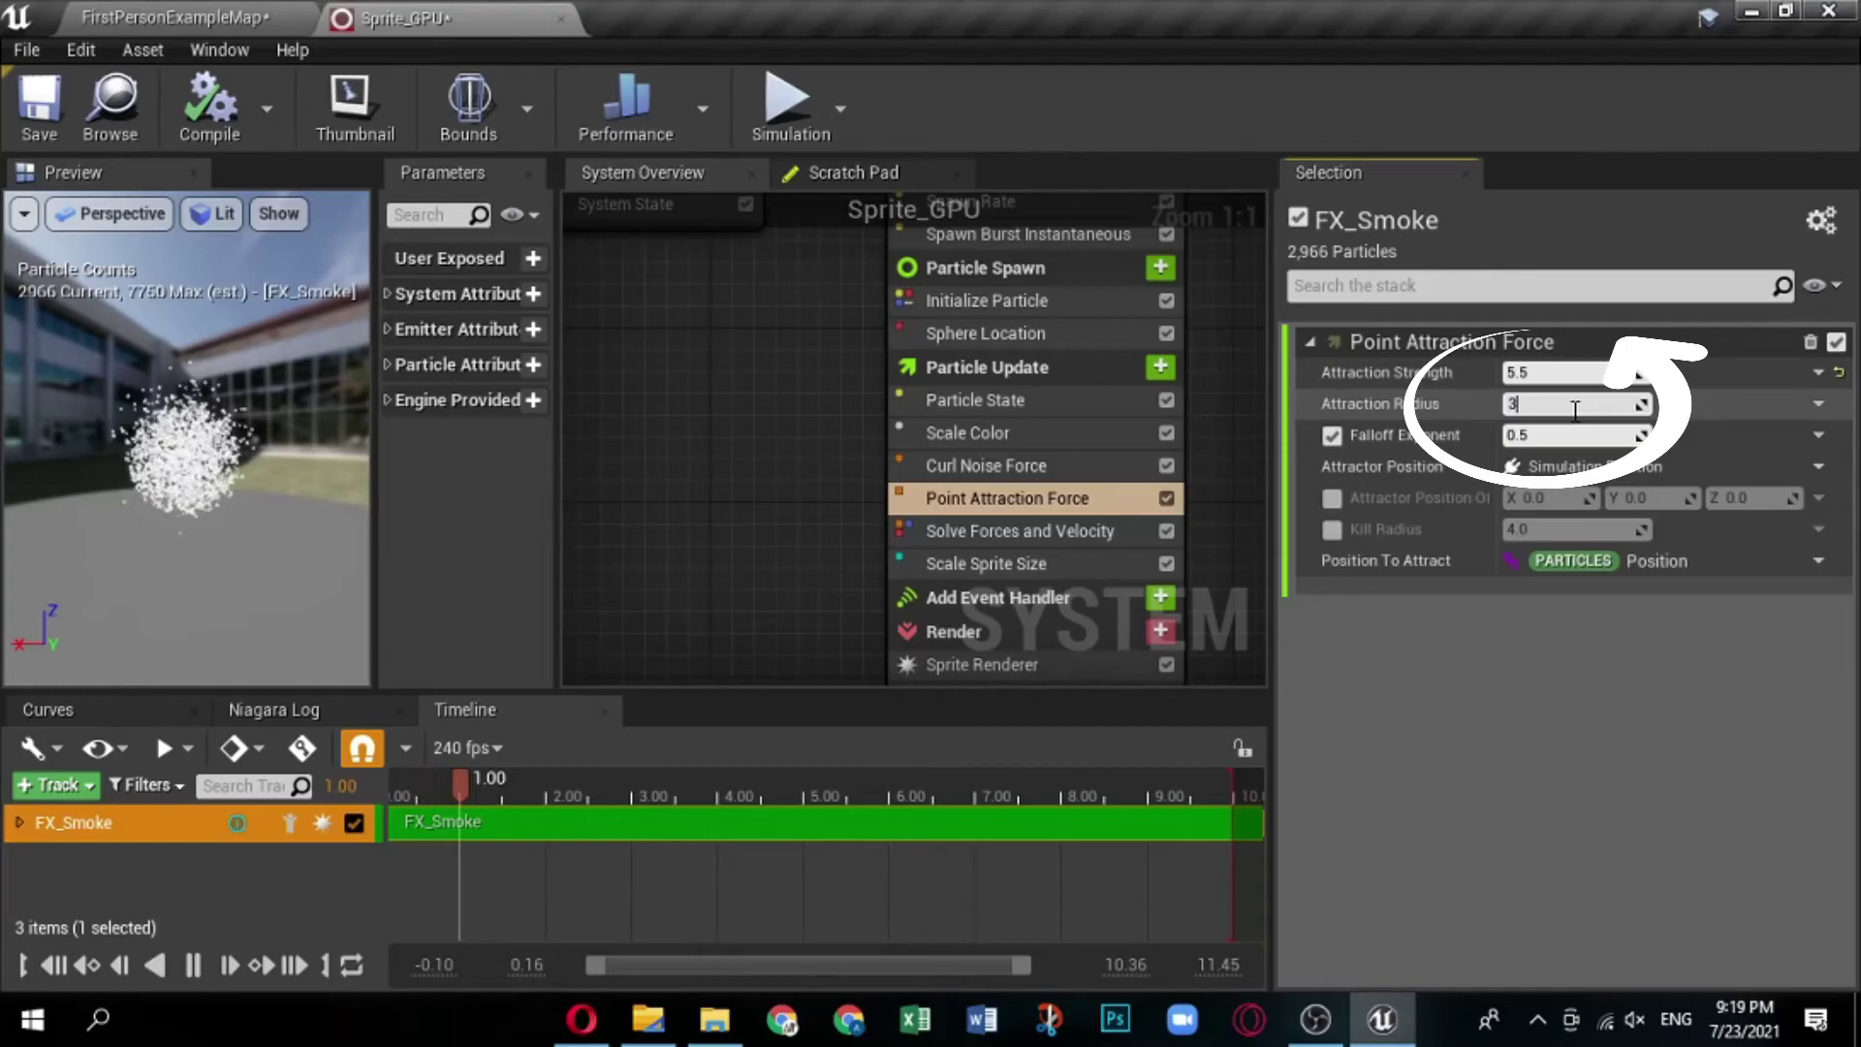
pyautogui.write('300')
pyautogui.press('Return')
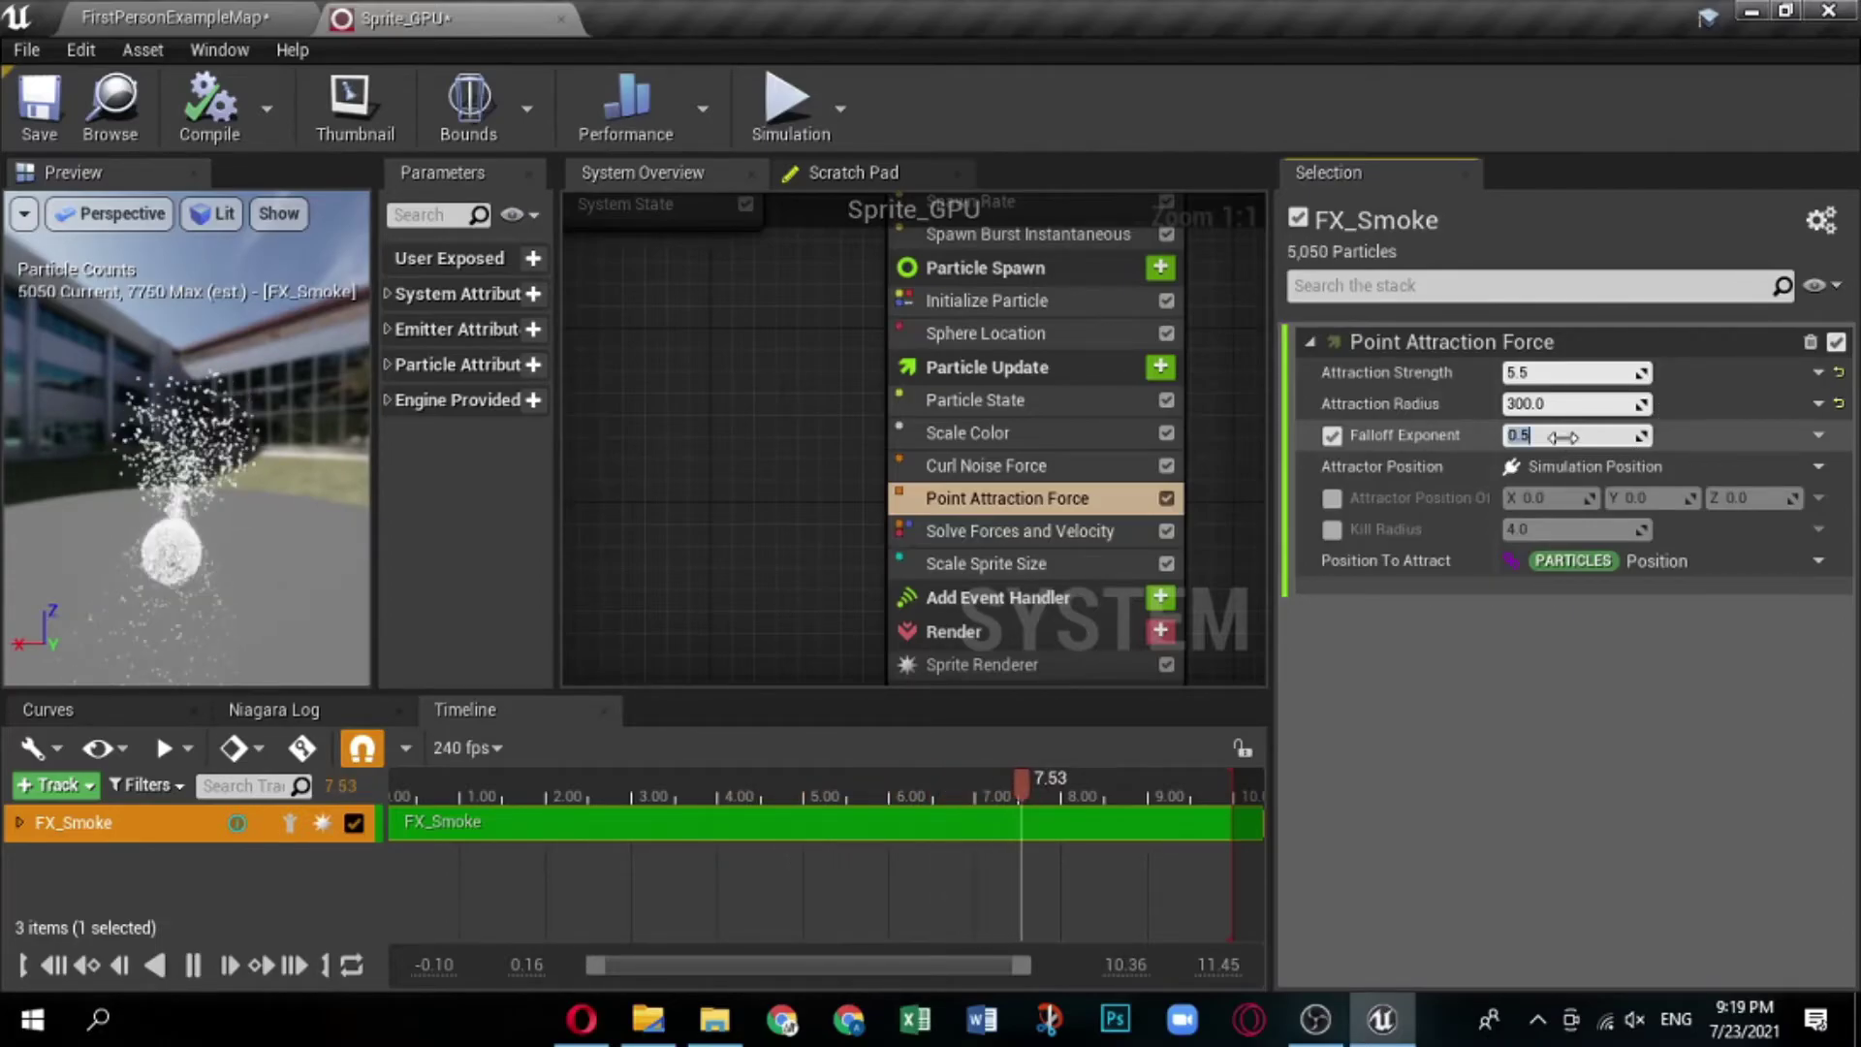
pyautogui.click(1561, 437)
pyautogui.write('.6')
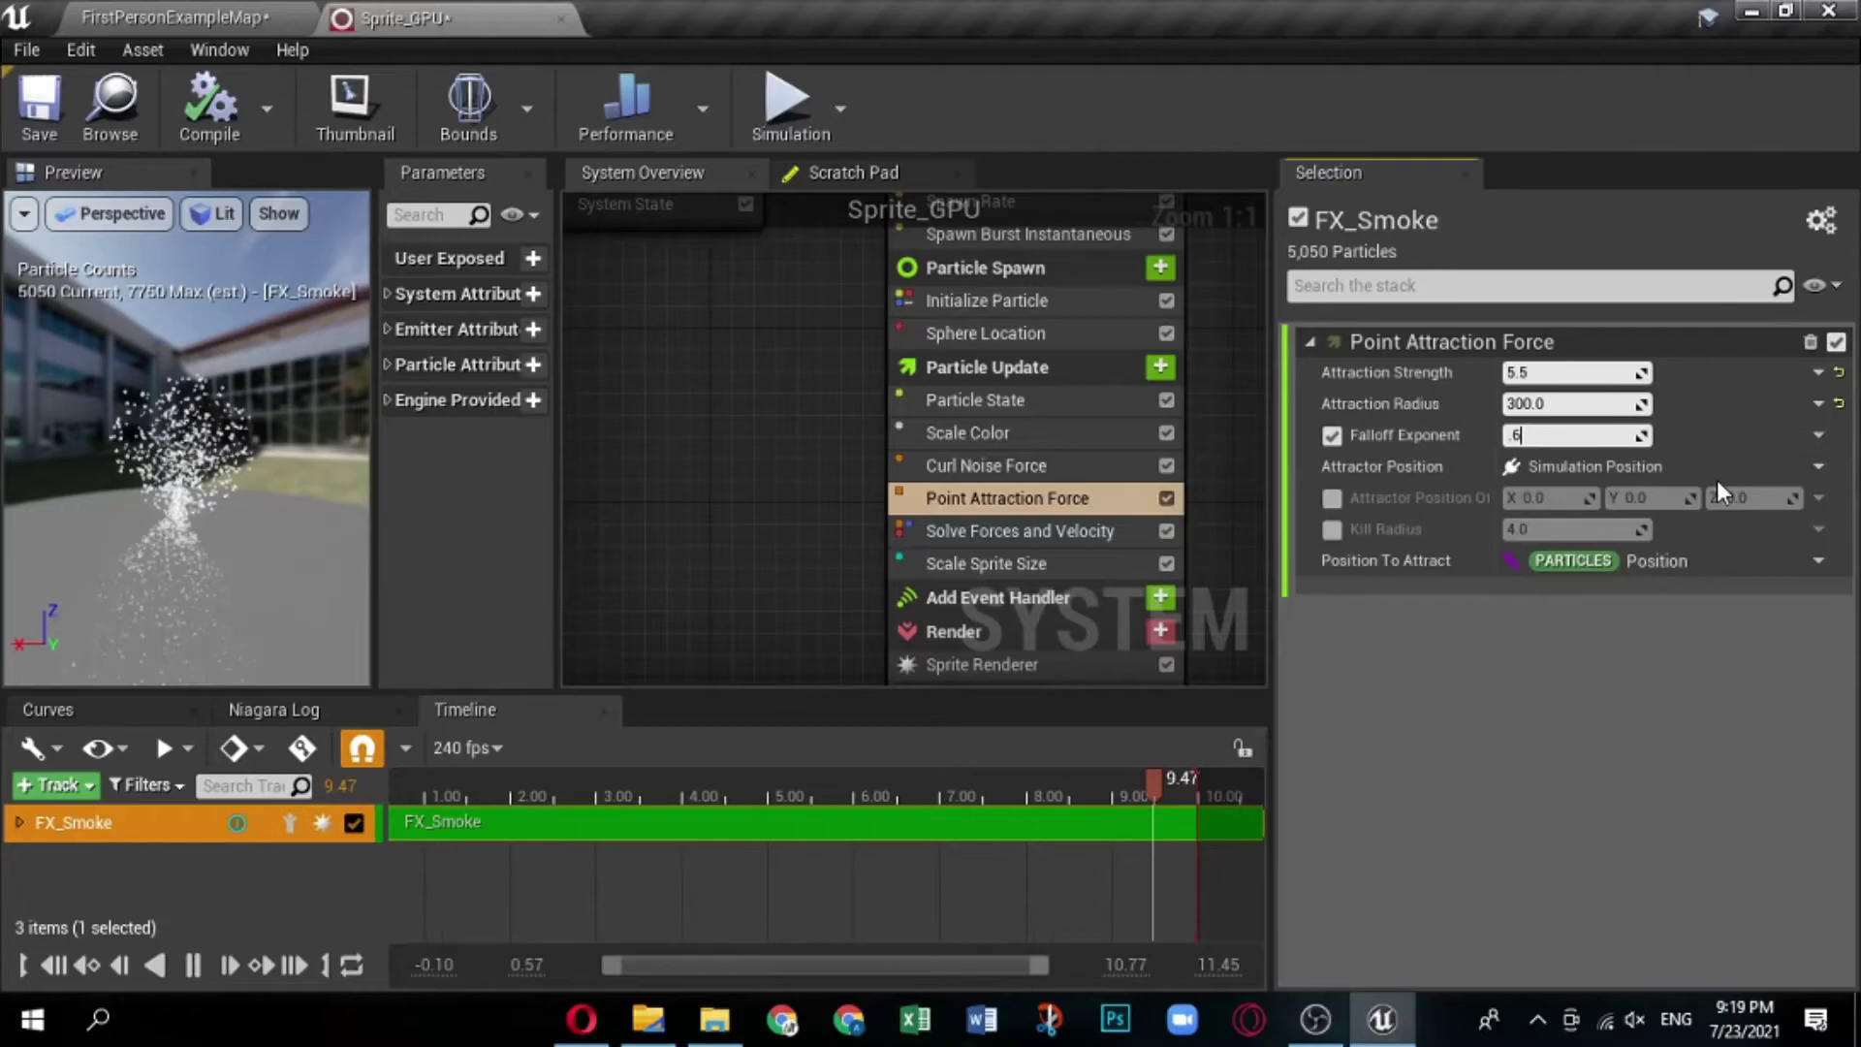
pyautogui.press('Return')
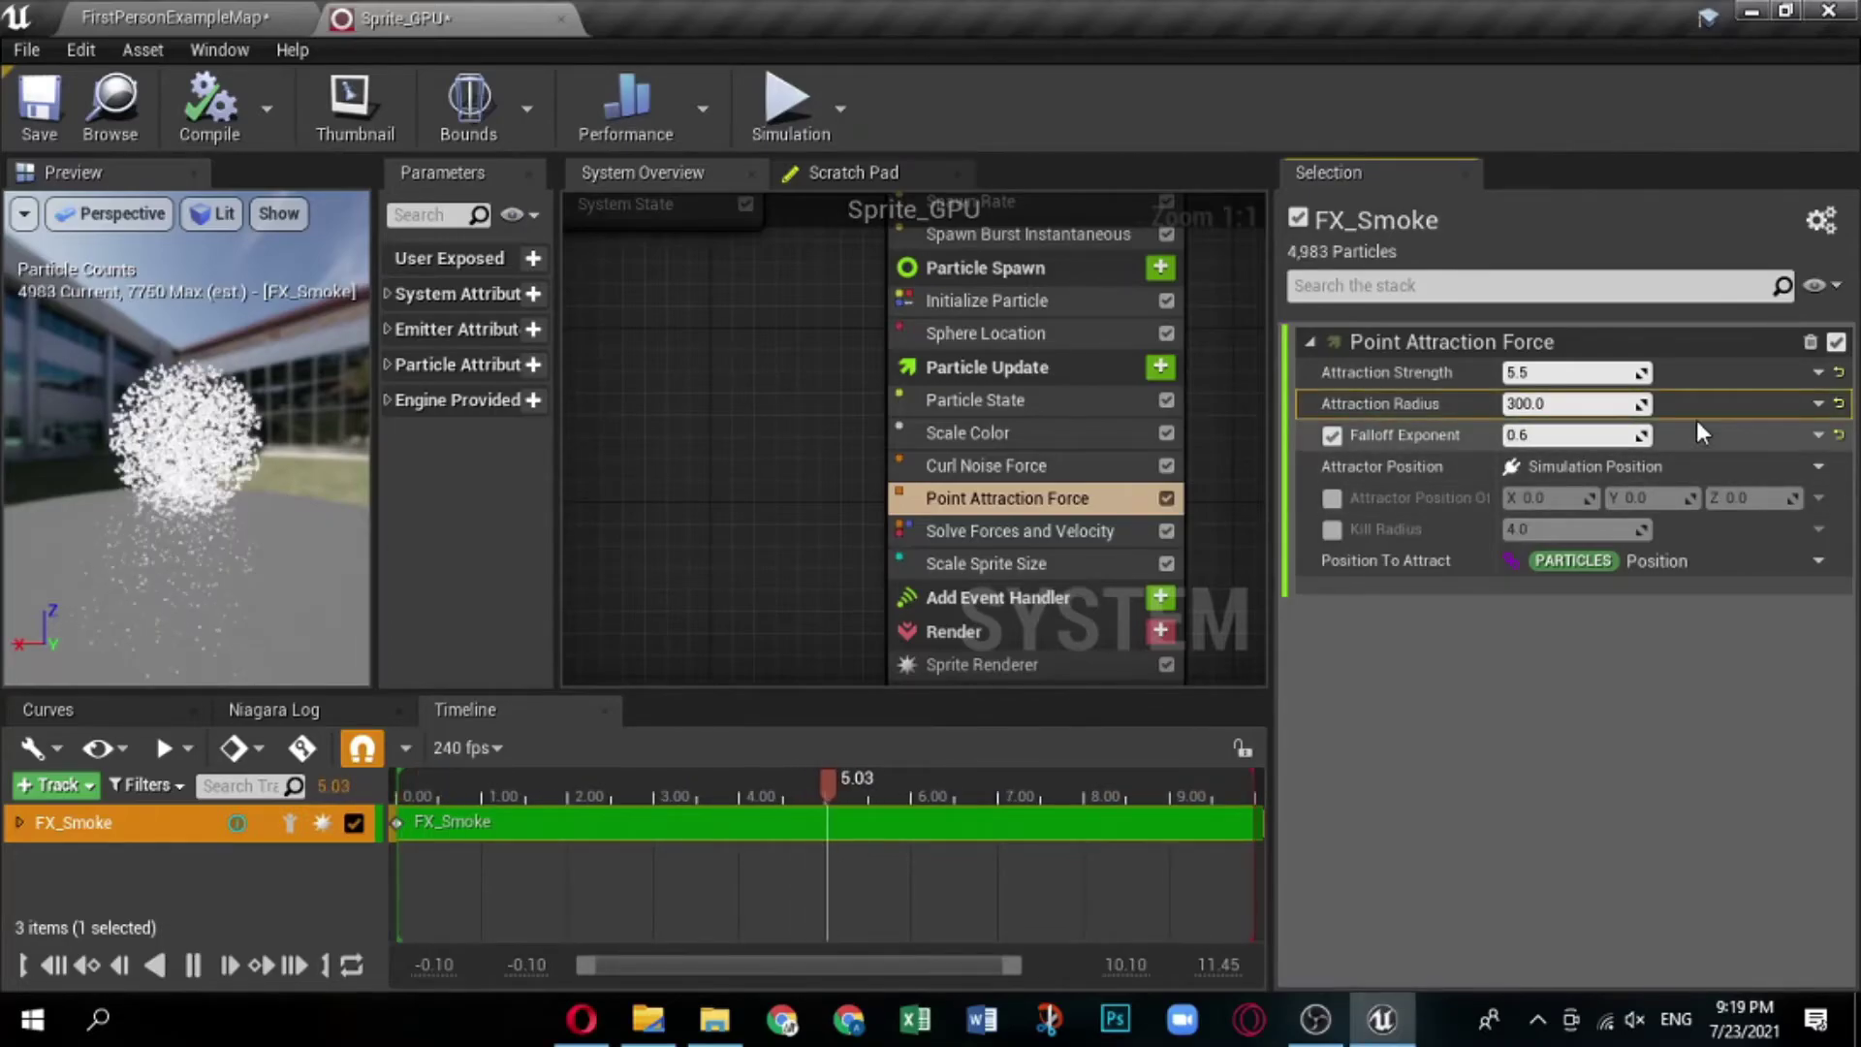
pyautogui.click(1329, 531)
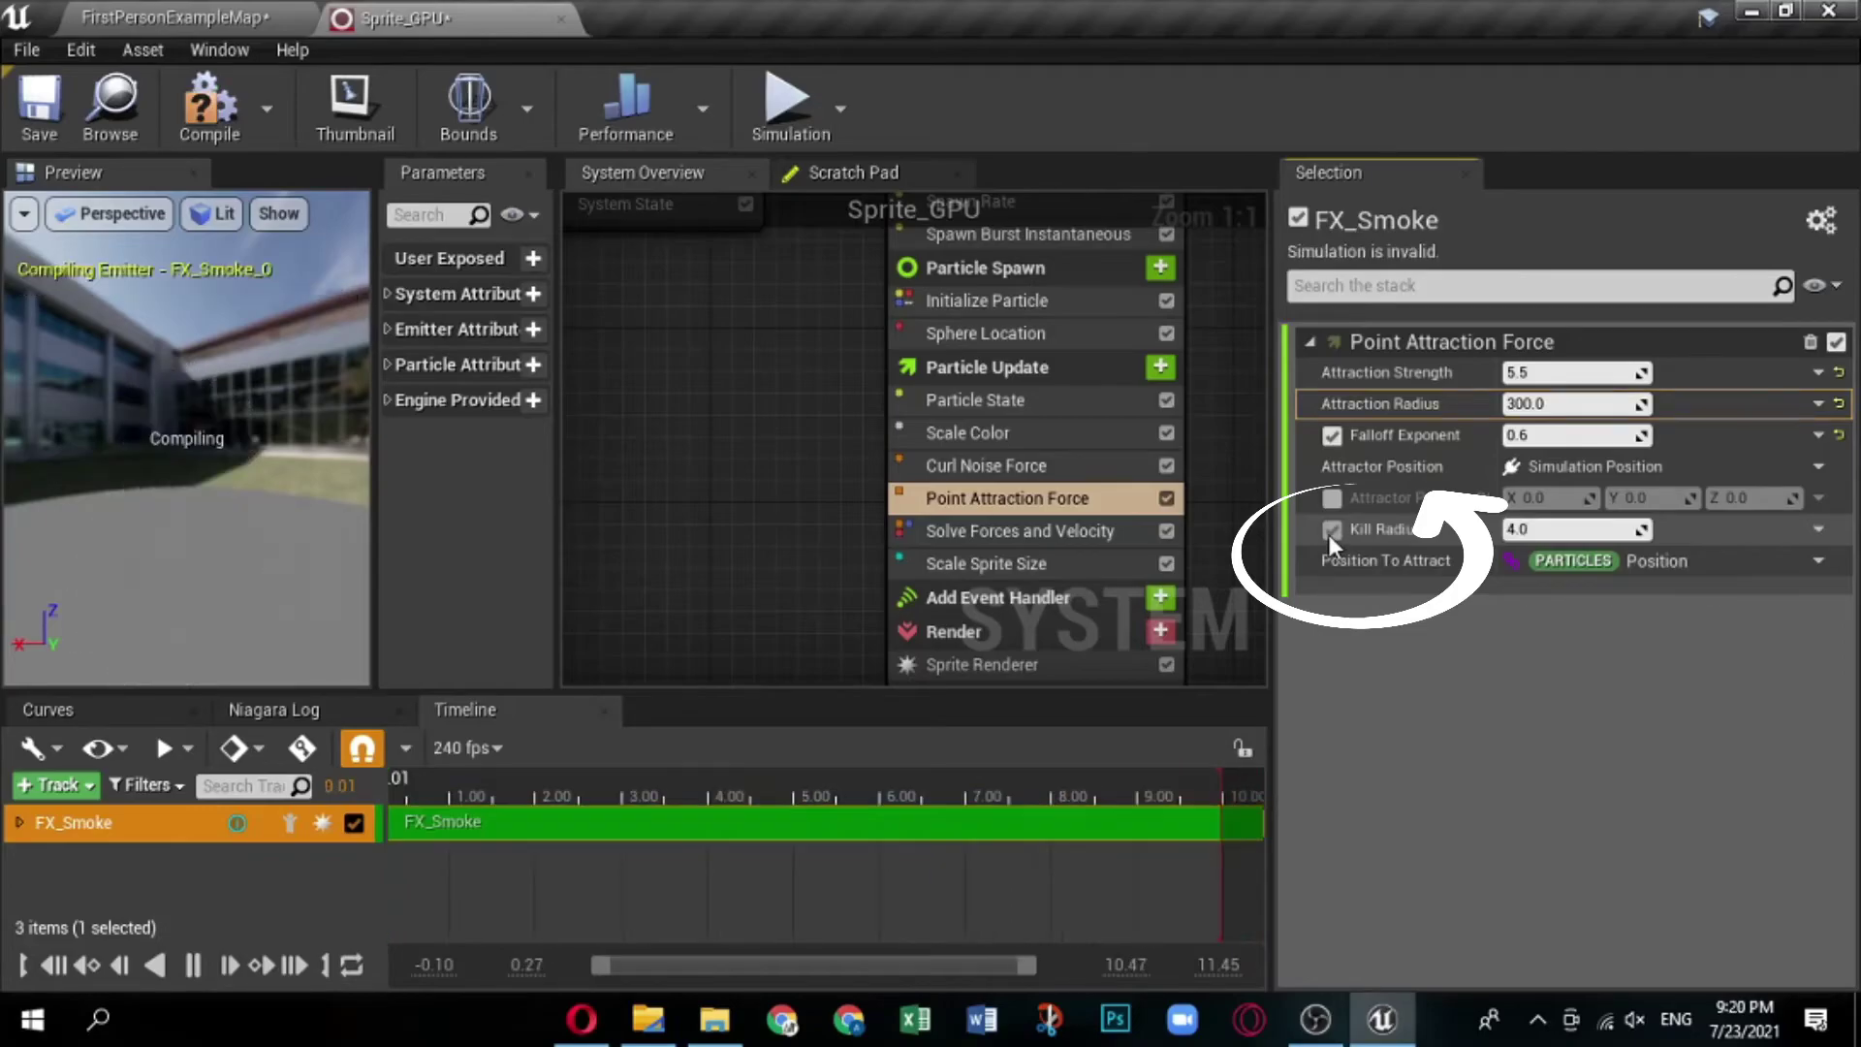
pyautogui.click(1774, 527)
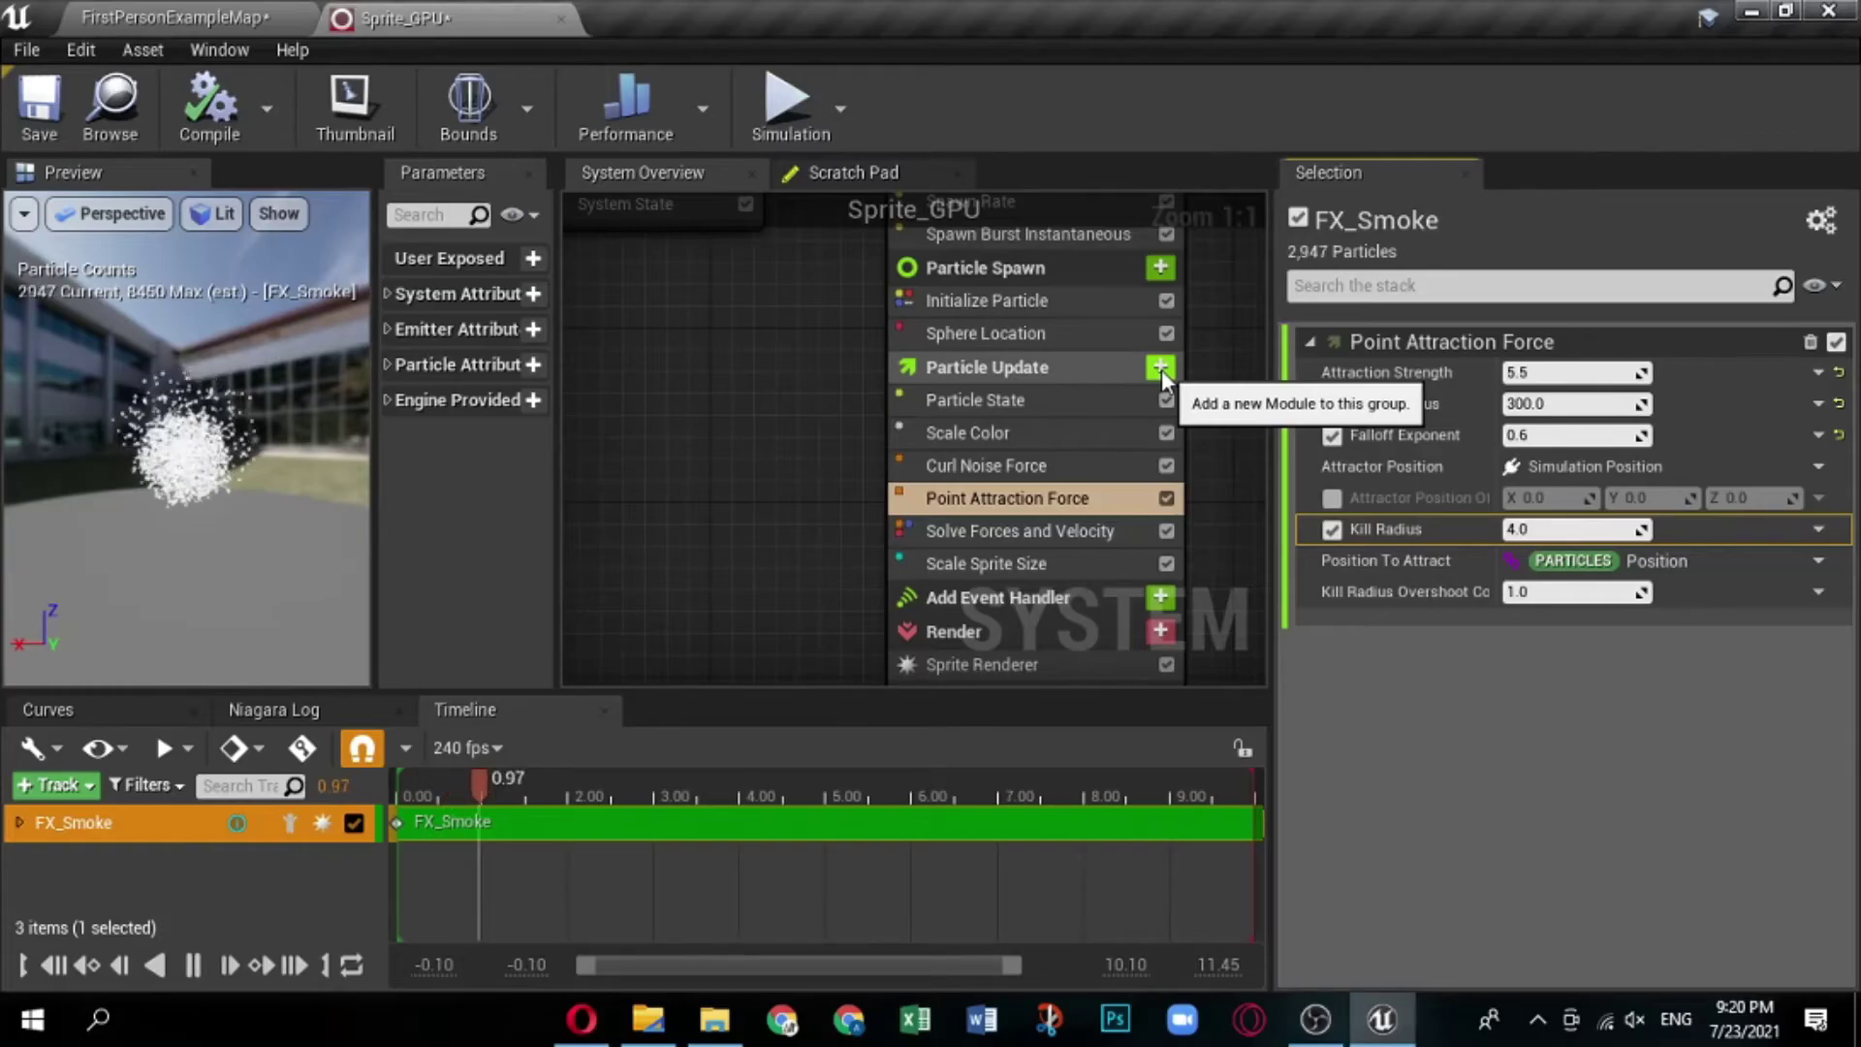
# Add a Color module to Particle Update driven by Color from Curve.
pyautogui.click(1161, 370)
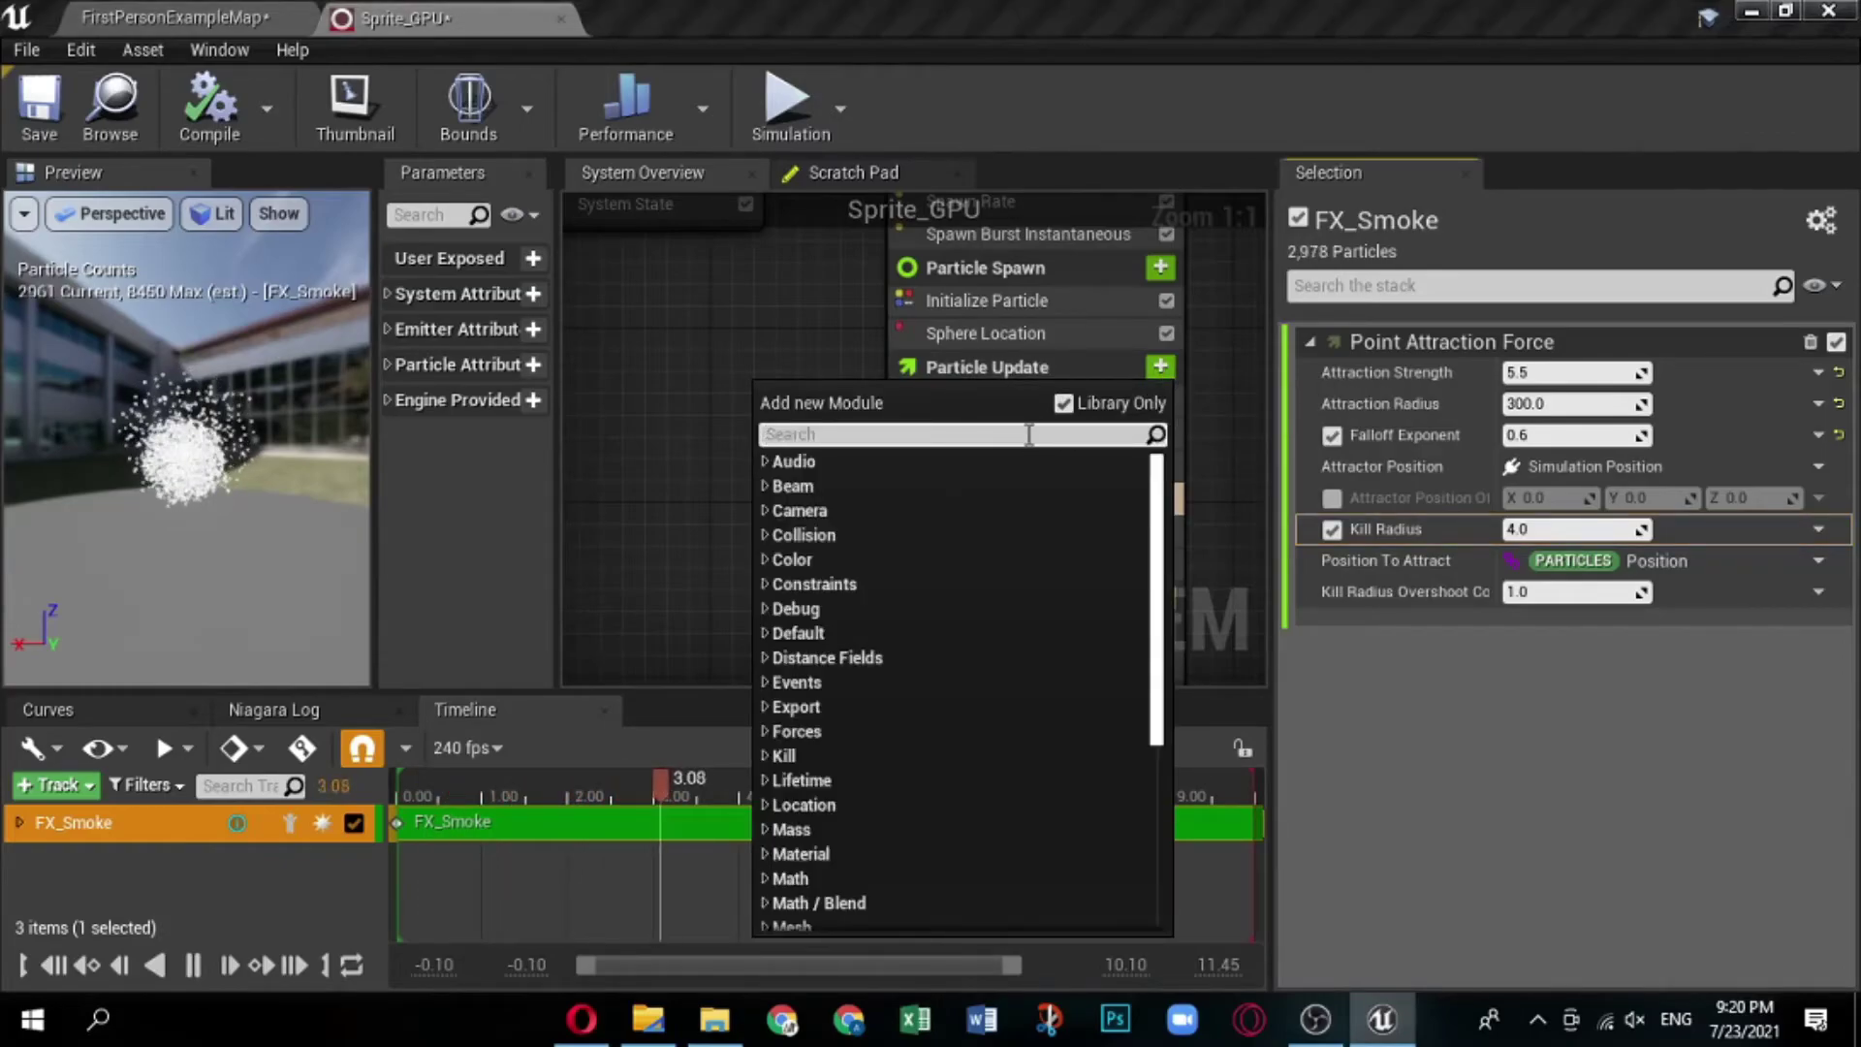
pyautogui.write('color')
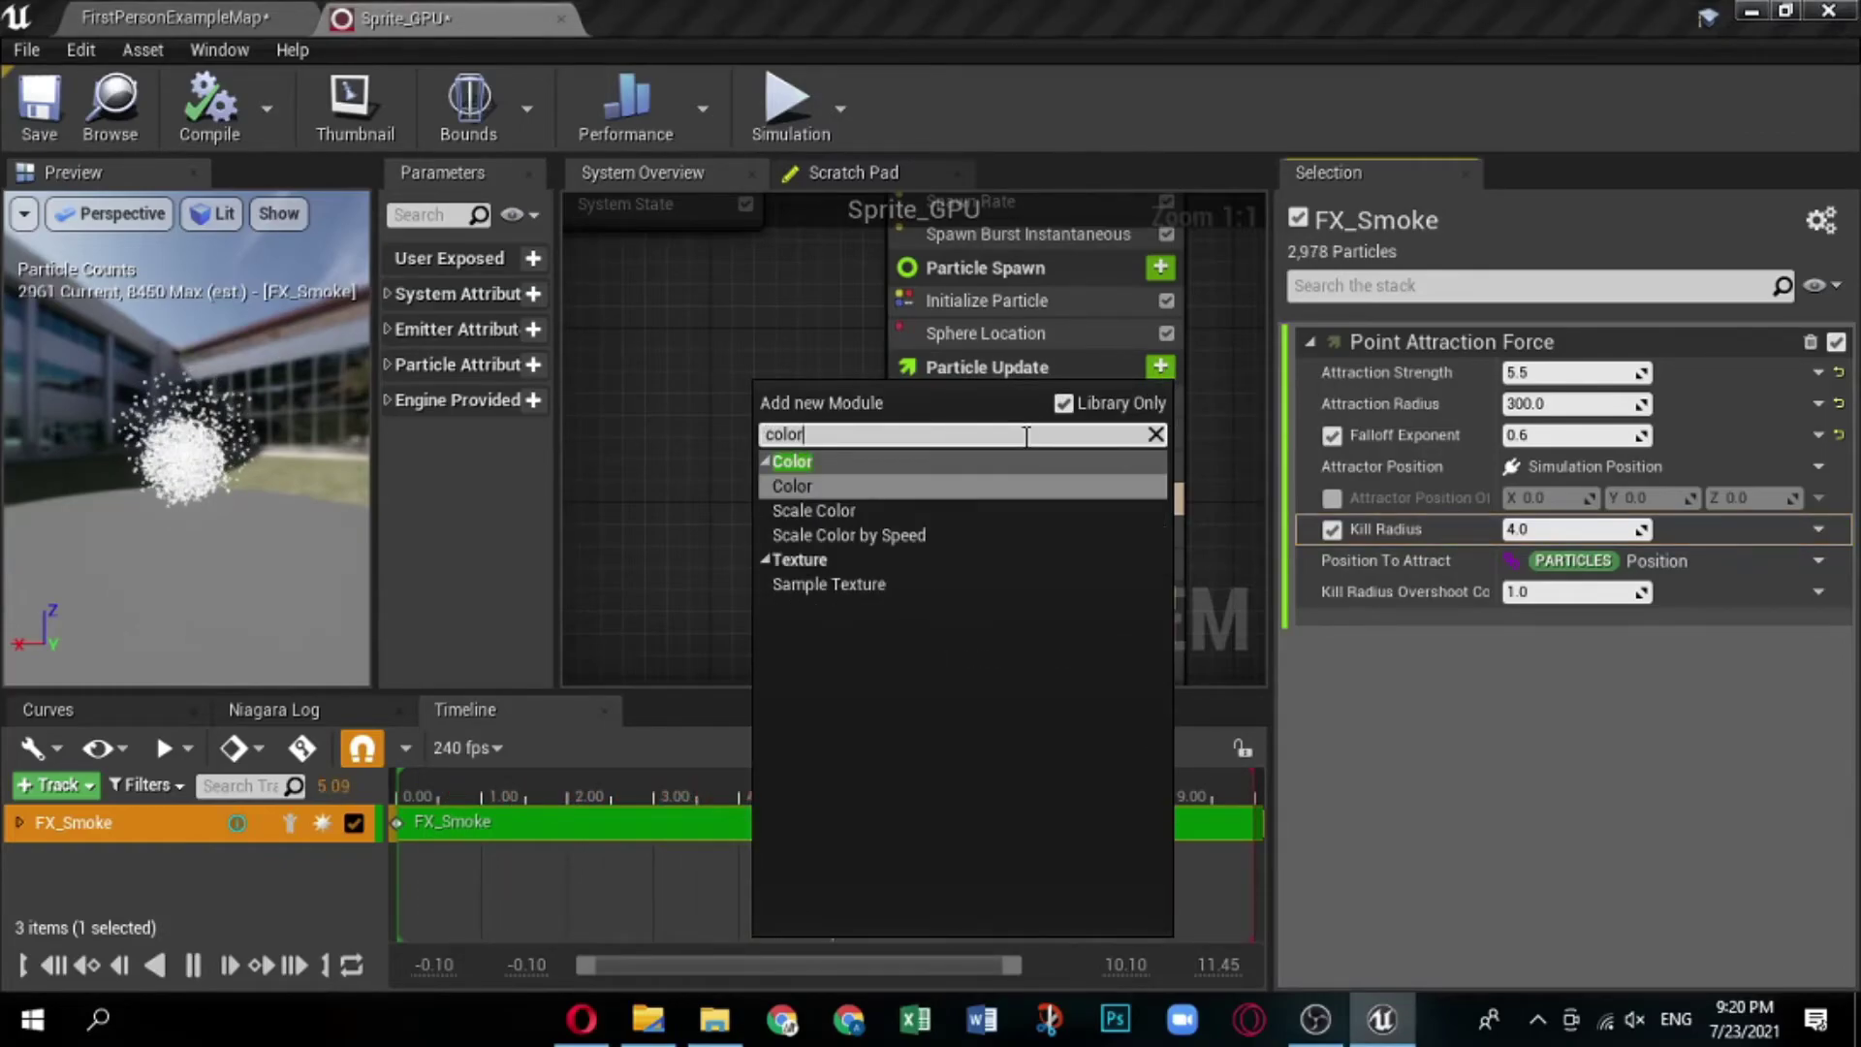
pyautogui.click(945, 485)
pyautogui.click(1820, 386)
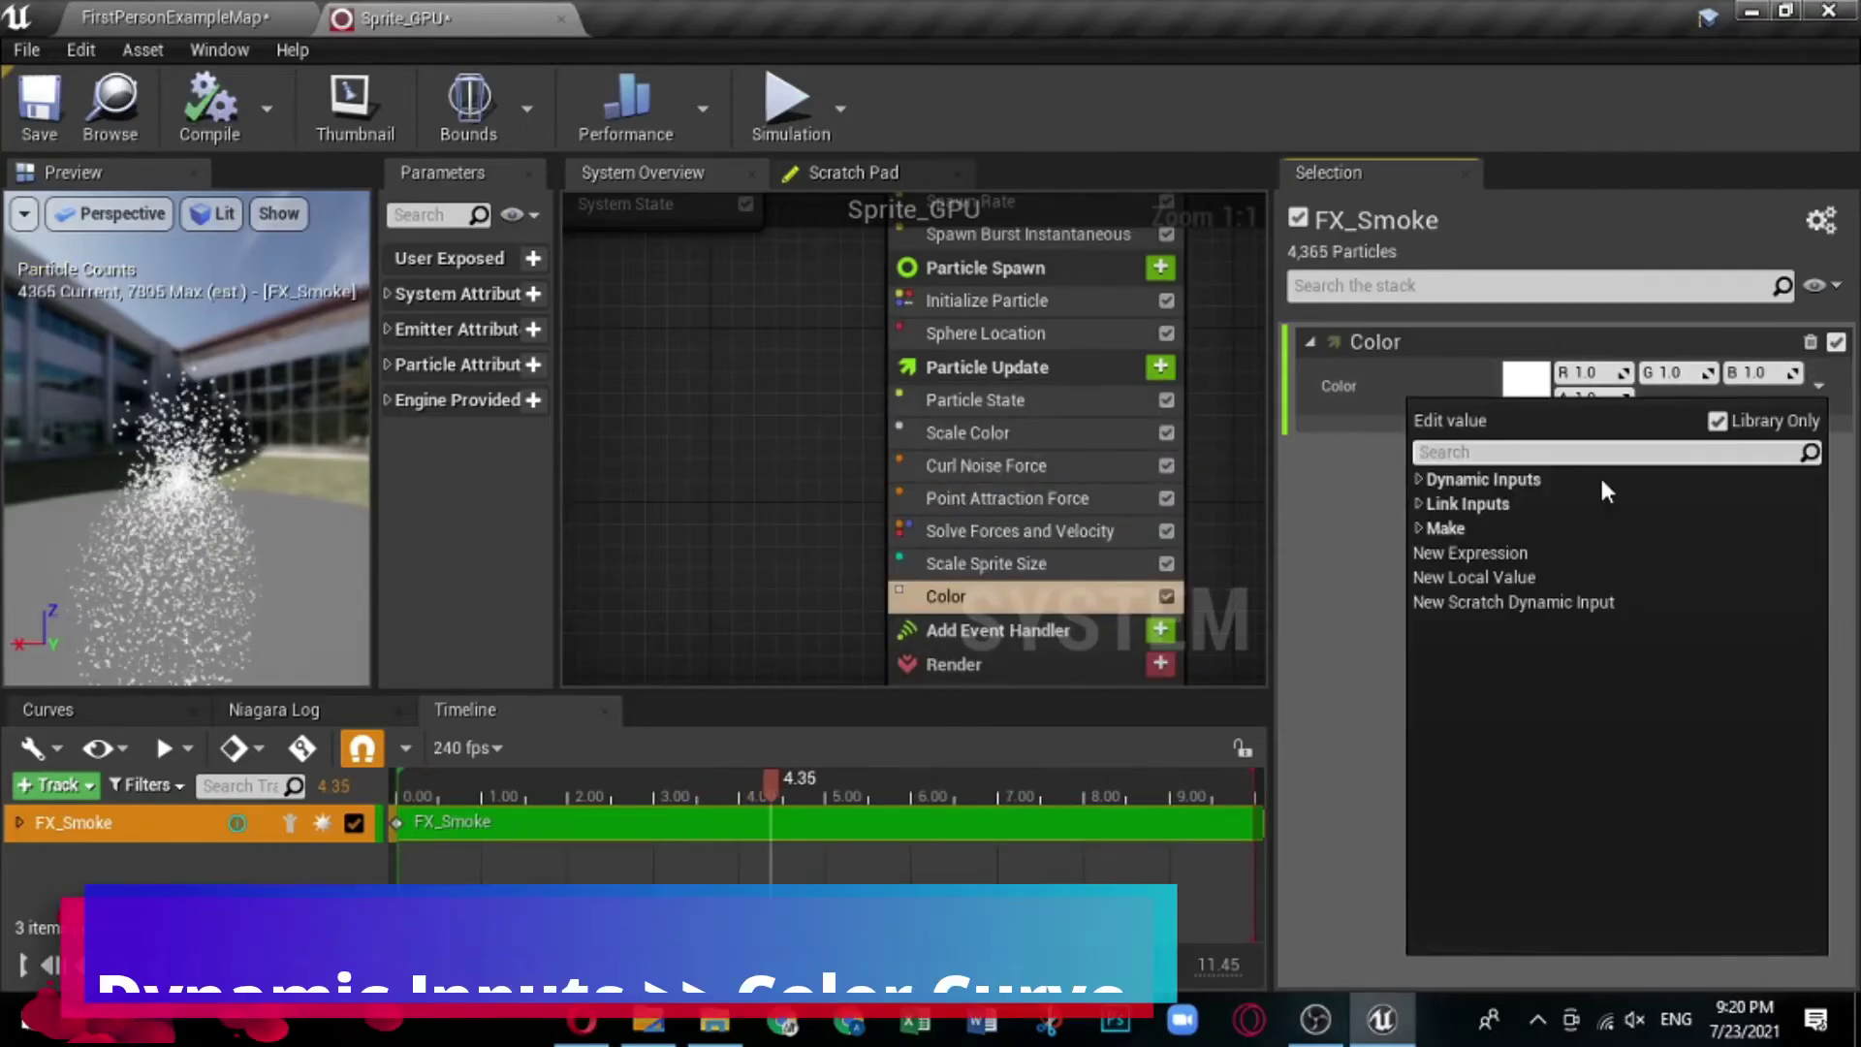
pyautogui.click(1418, 479)
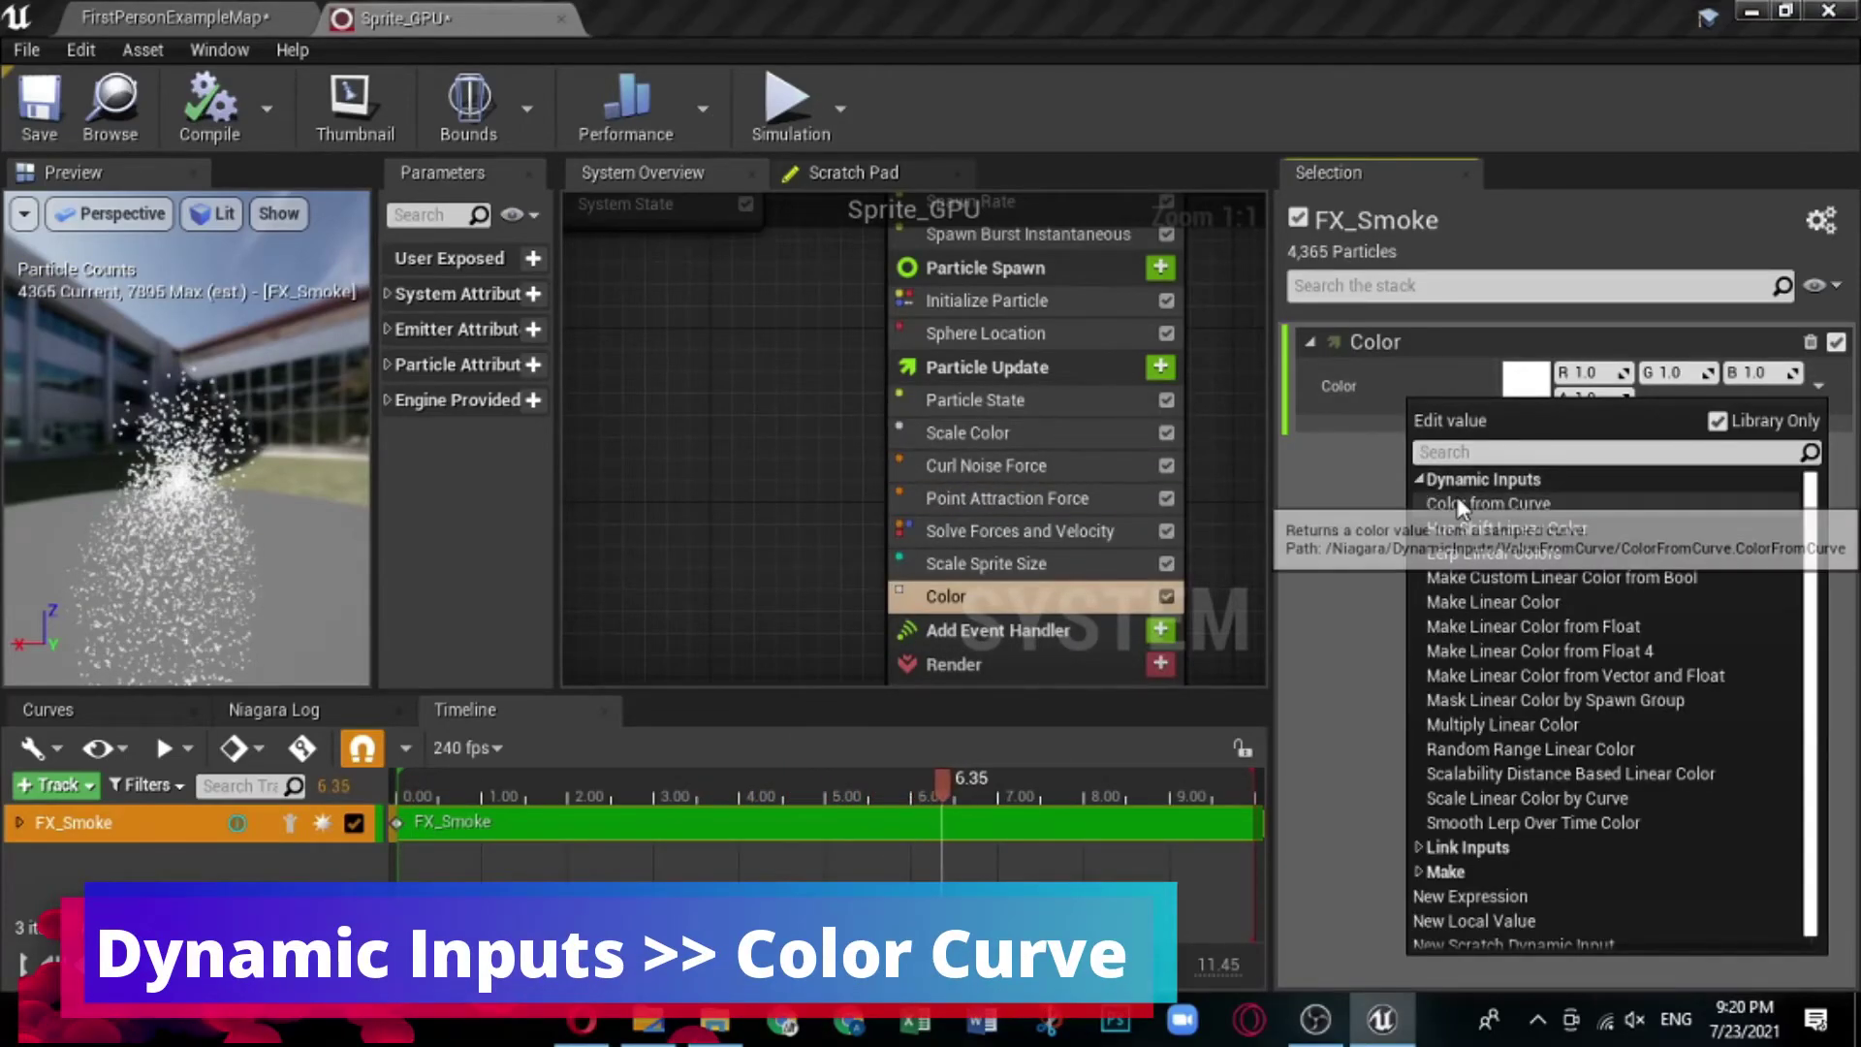
pyautogui.click(1460, 504)
# Add two colour stops and two opacity stops to the gradient.
pyautogui.click(1466, 504)
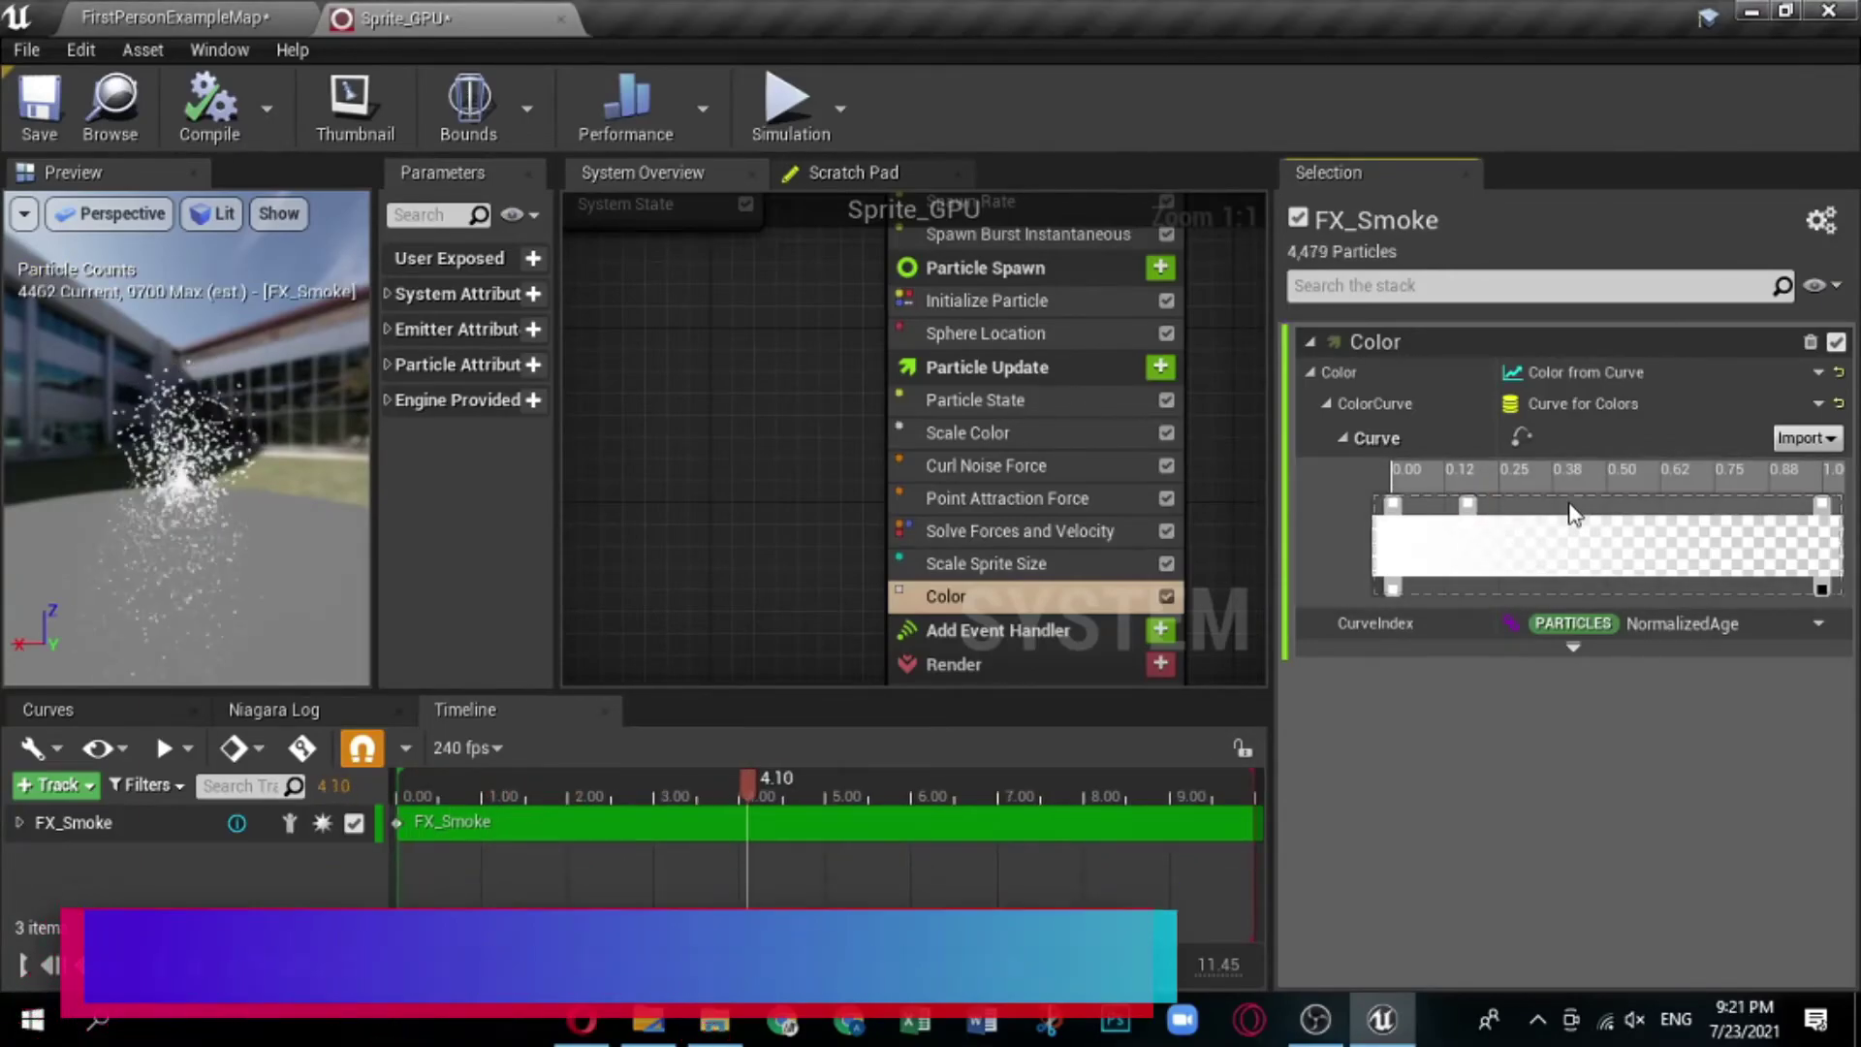
pyautogui.click(1568, 504)
pyautogui.click(1539, 579)
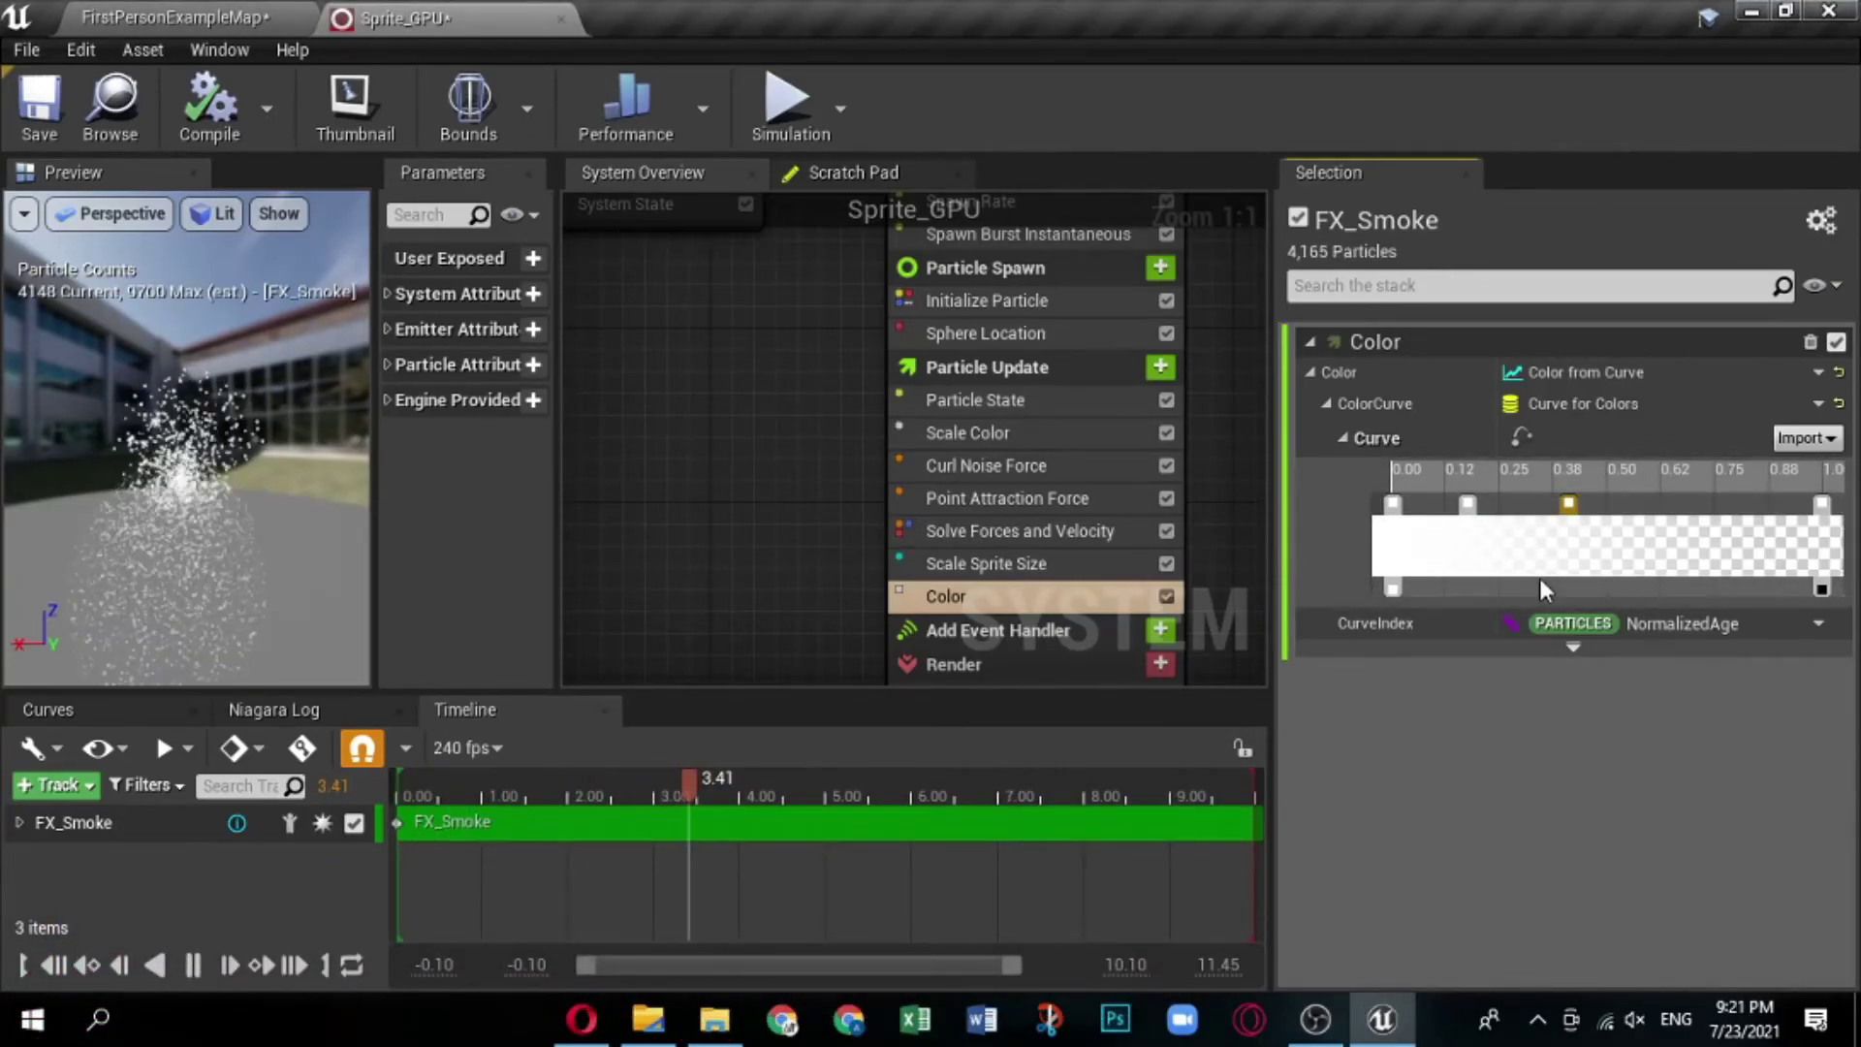
pyautogui.click(1736, 583)
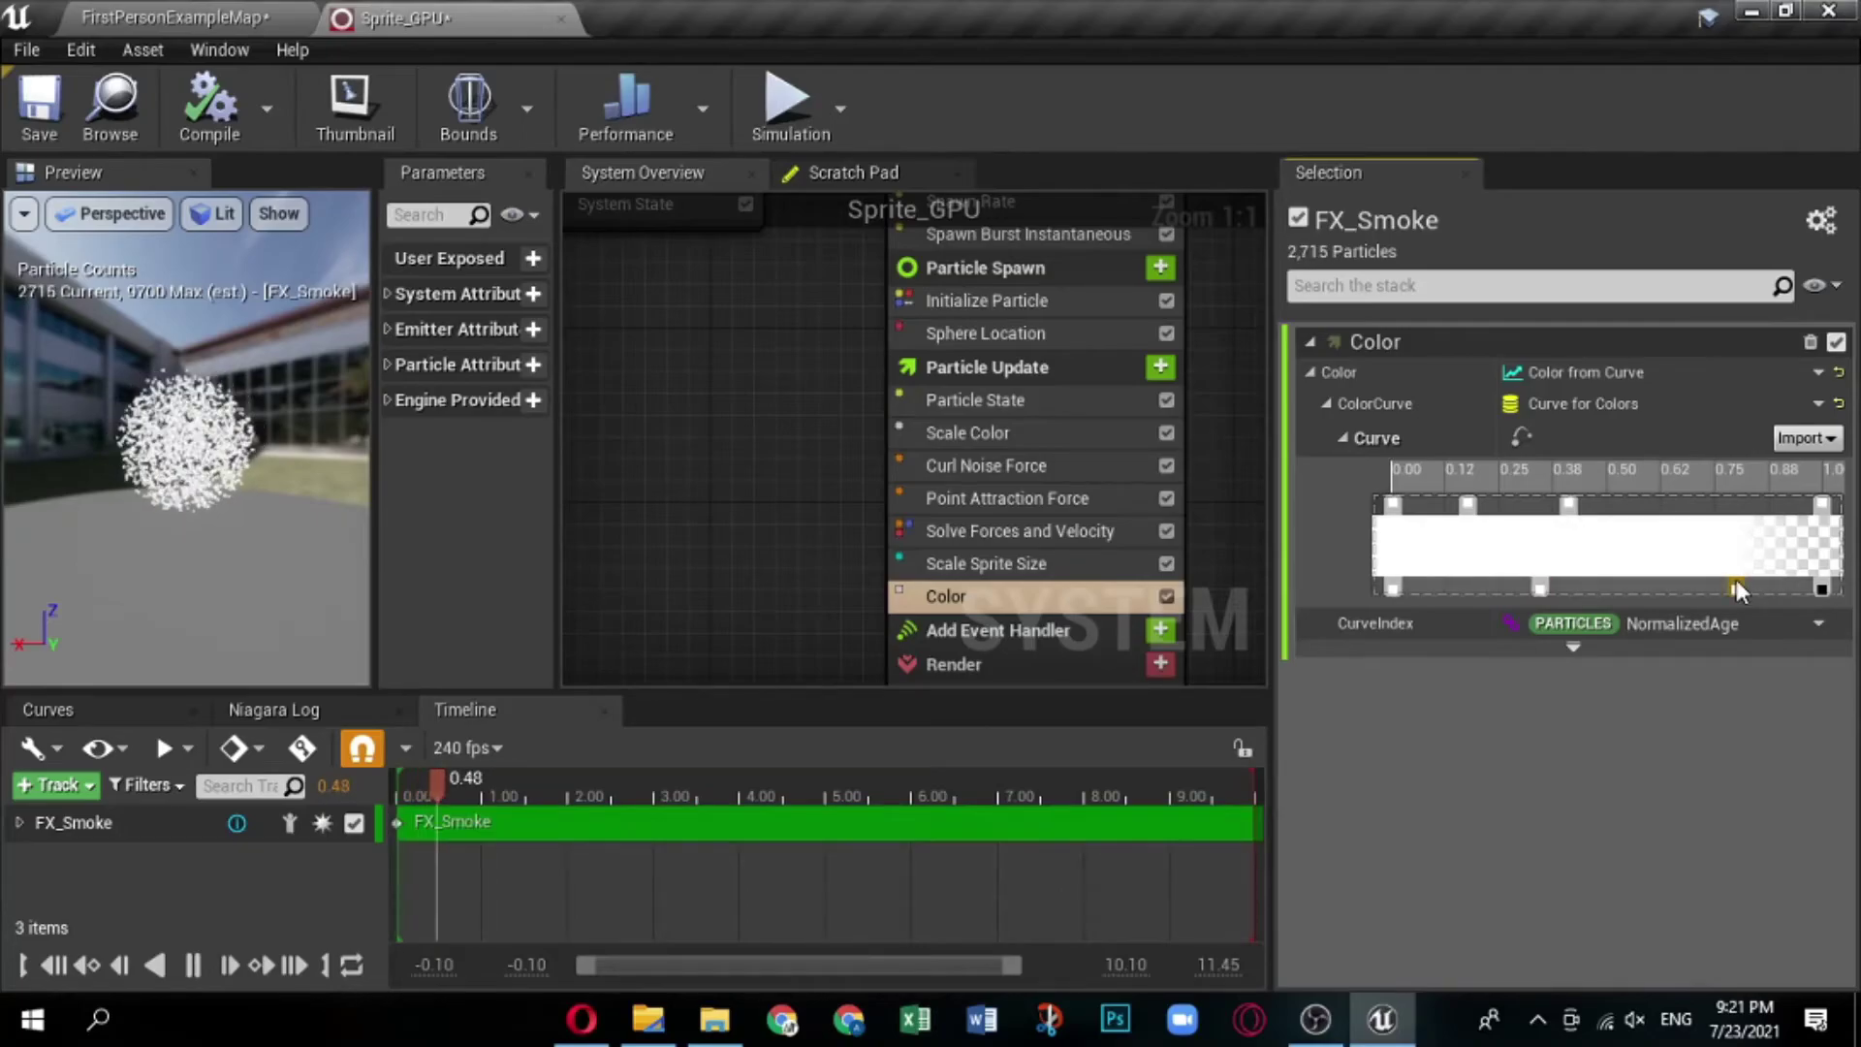
# Make the first gradient stop magenta and move the other stops to about 0.35 and 0.60.
pyautogui.doubleClick(1392, 504)
pyautogui.click(943, 676)
pyautogui.write('1')
pyautogui.click(940, 727)
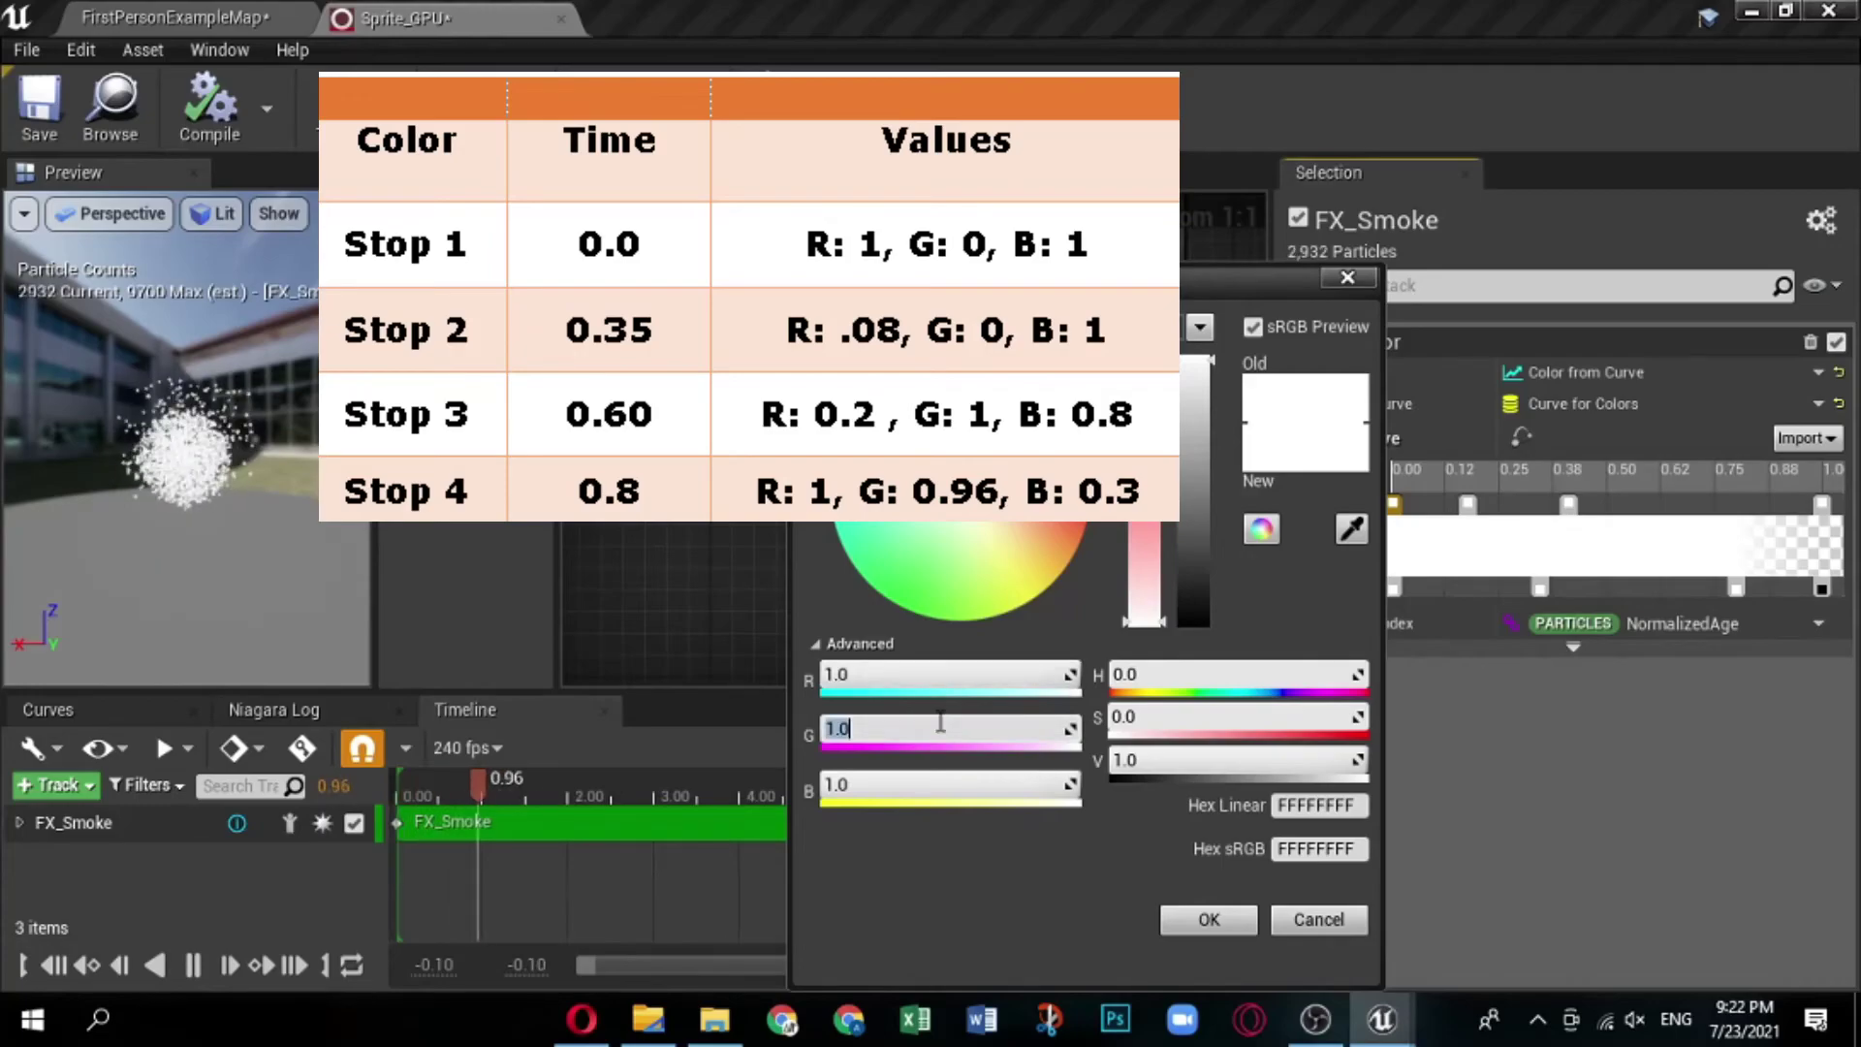
pyautogui.click(948, 784)
pyautogui.click(1208, 918)
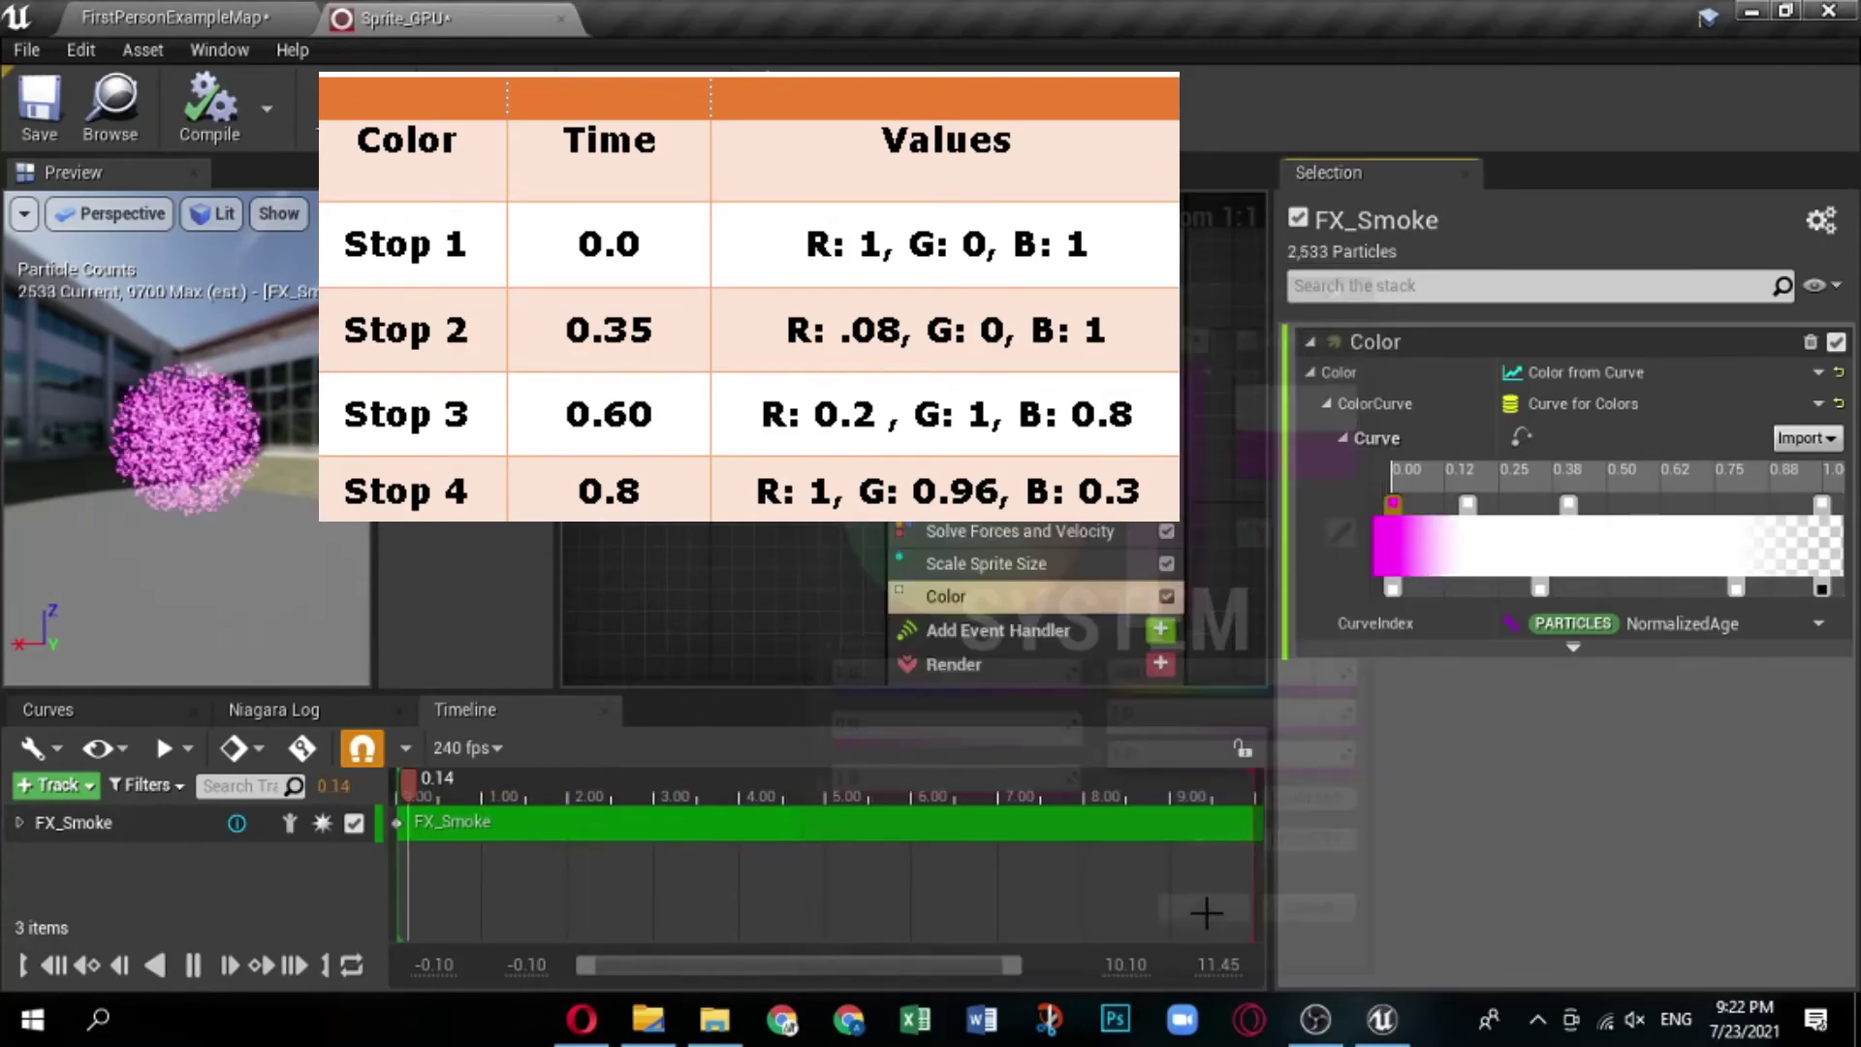
pyautogui.moveTo(1568, 504); pyautogui.dragTo(1715, 504)
pyautogui.moveTo(1467, 504); pyautogui.dragTo(1562, 504)
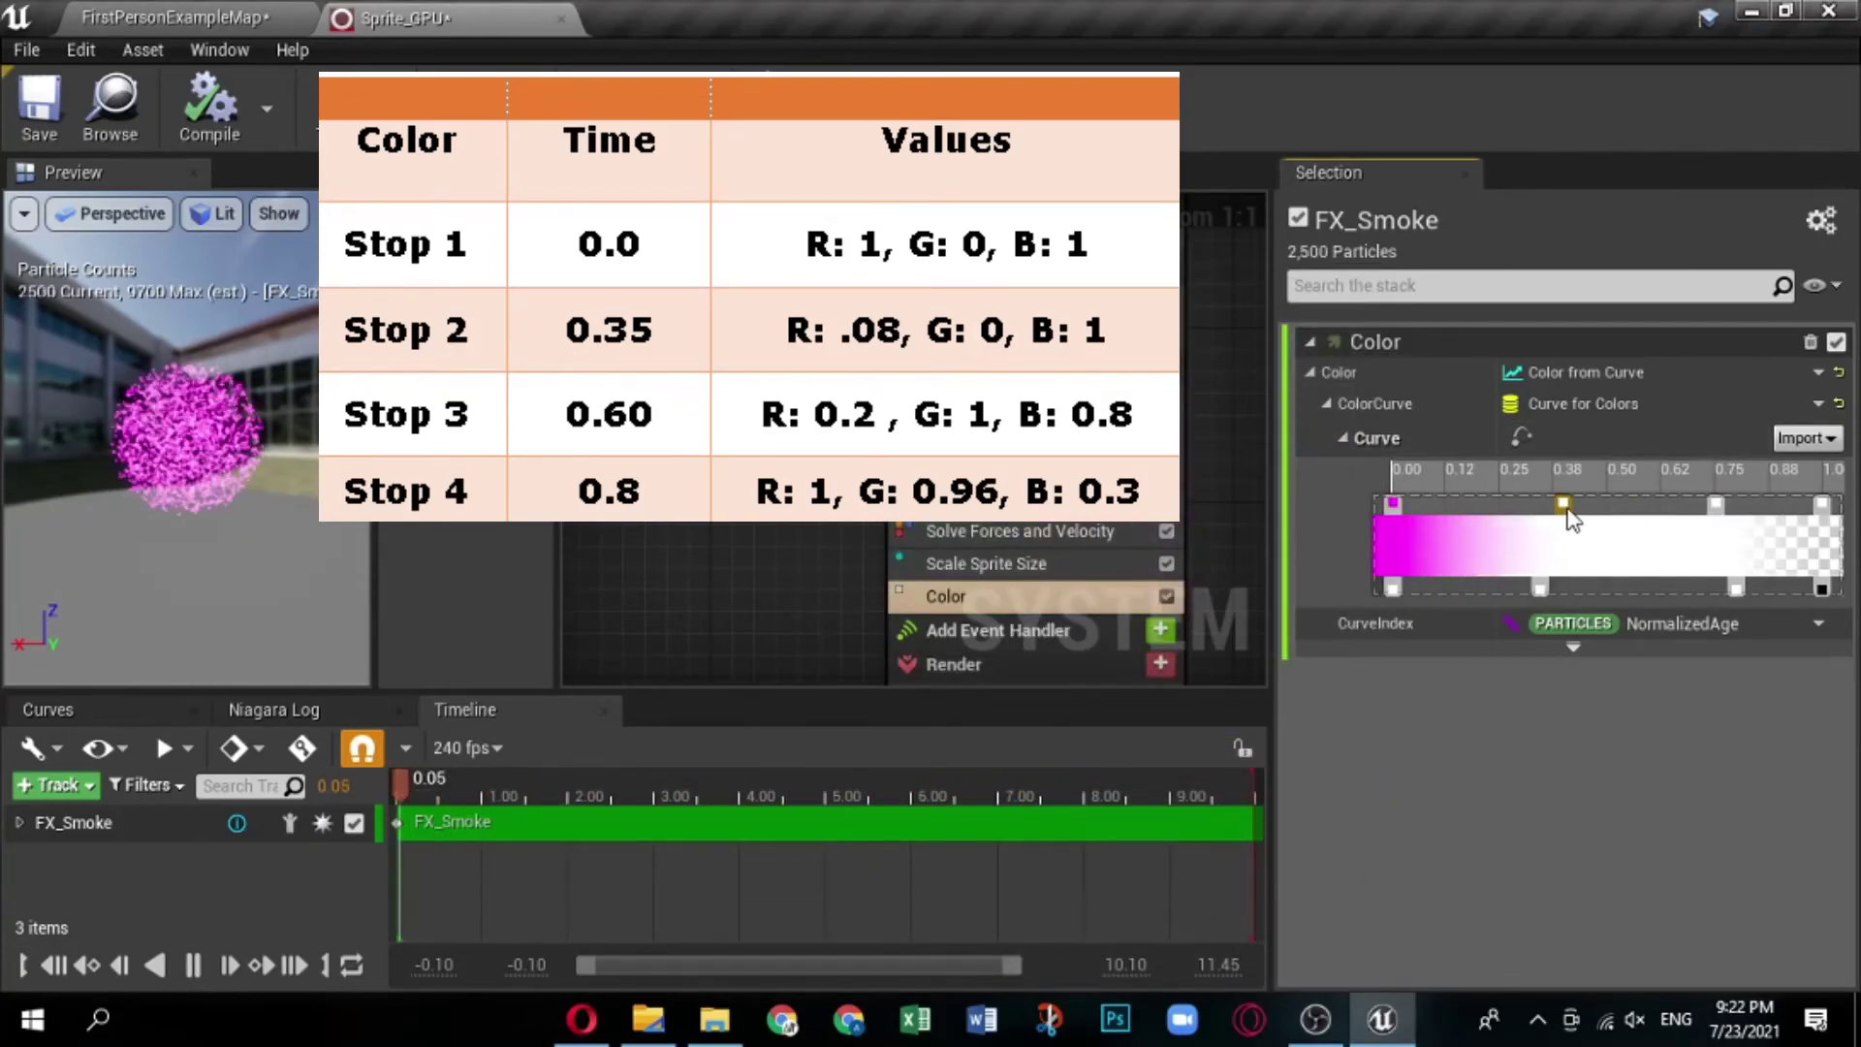
# Set the 0.35 stop to blue-purple (red 0.08, green 0) and the 0.60 stop to light pink.
pyautogui.doubleClick(1559, 504)
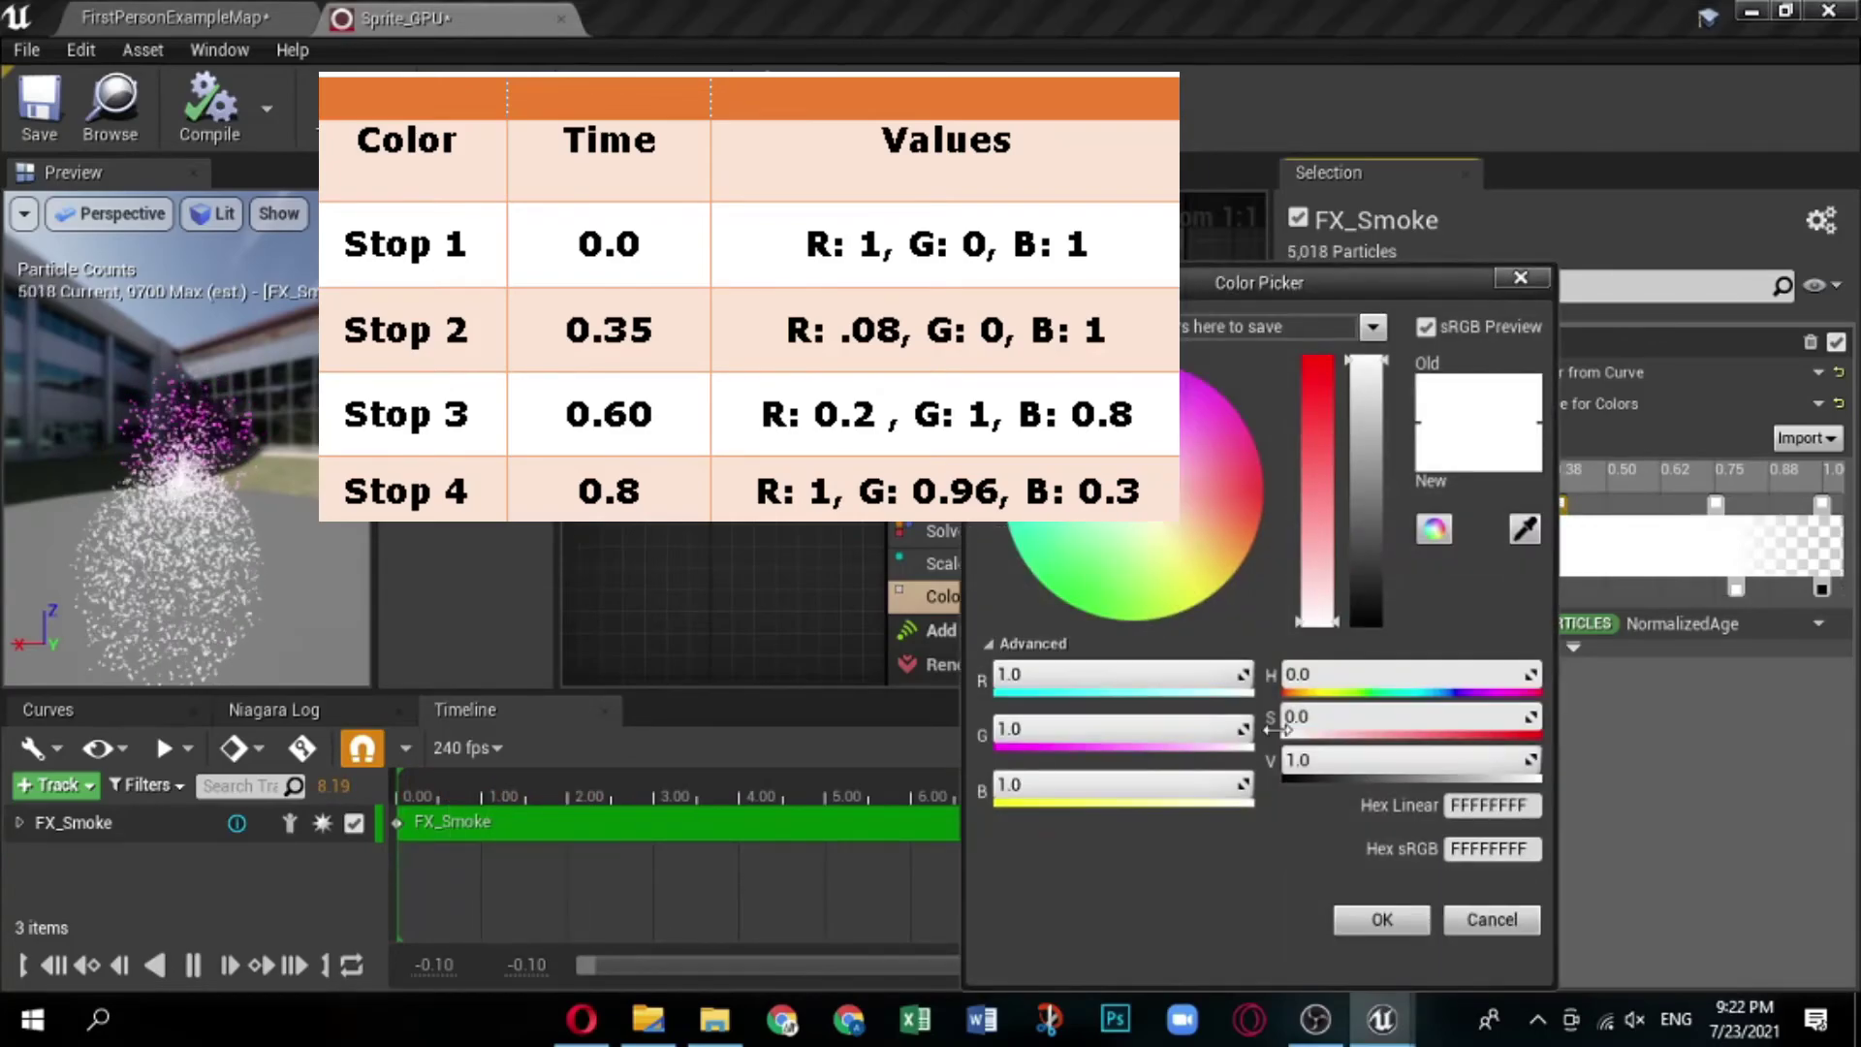
pyautogui.click(1027, 675)
pyautogui.write('0.08')
pyautogui.click(1059, 729)
pyautogui.write('0')
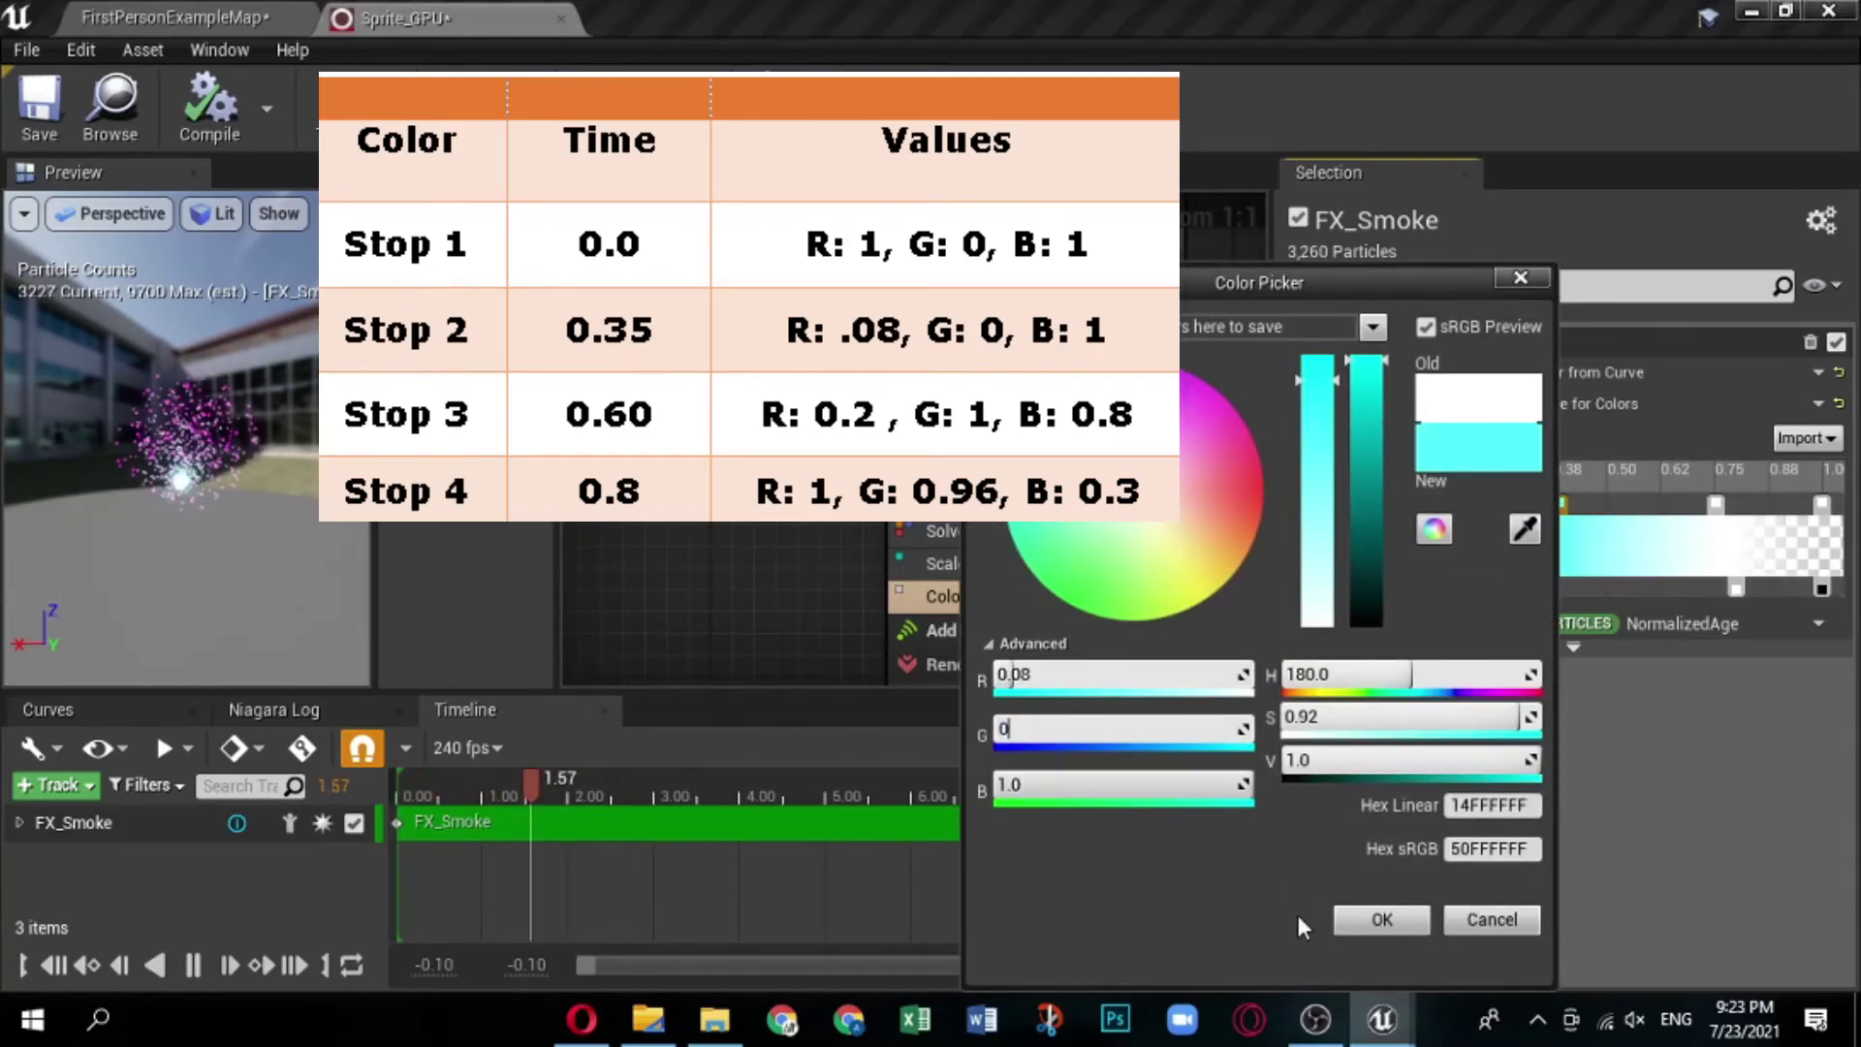
pyautogui.click(1381, 919)
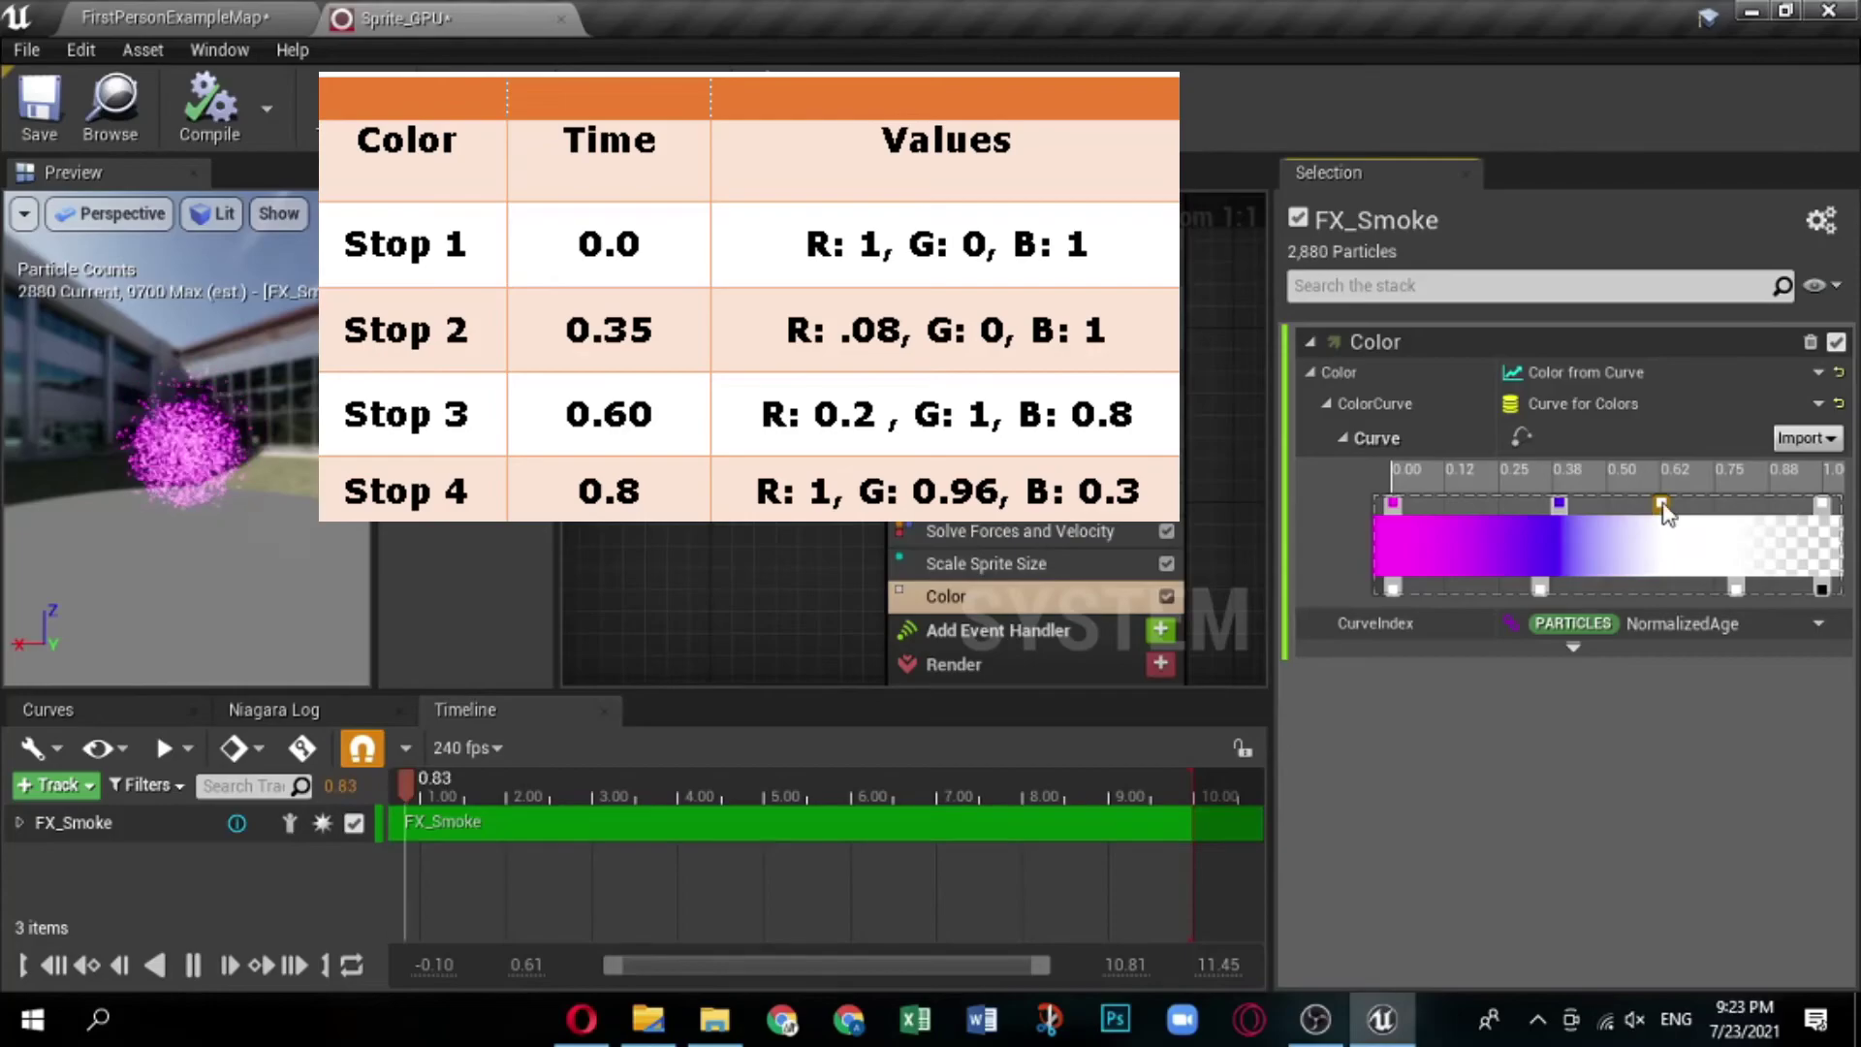
pyautogui.doubleClick(1654, 505)
pyautogui.click(1205, 676)
pyautogui.write('2')
pyautogui.click(1161, 783)
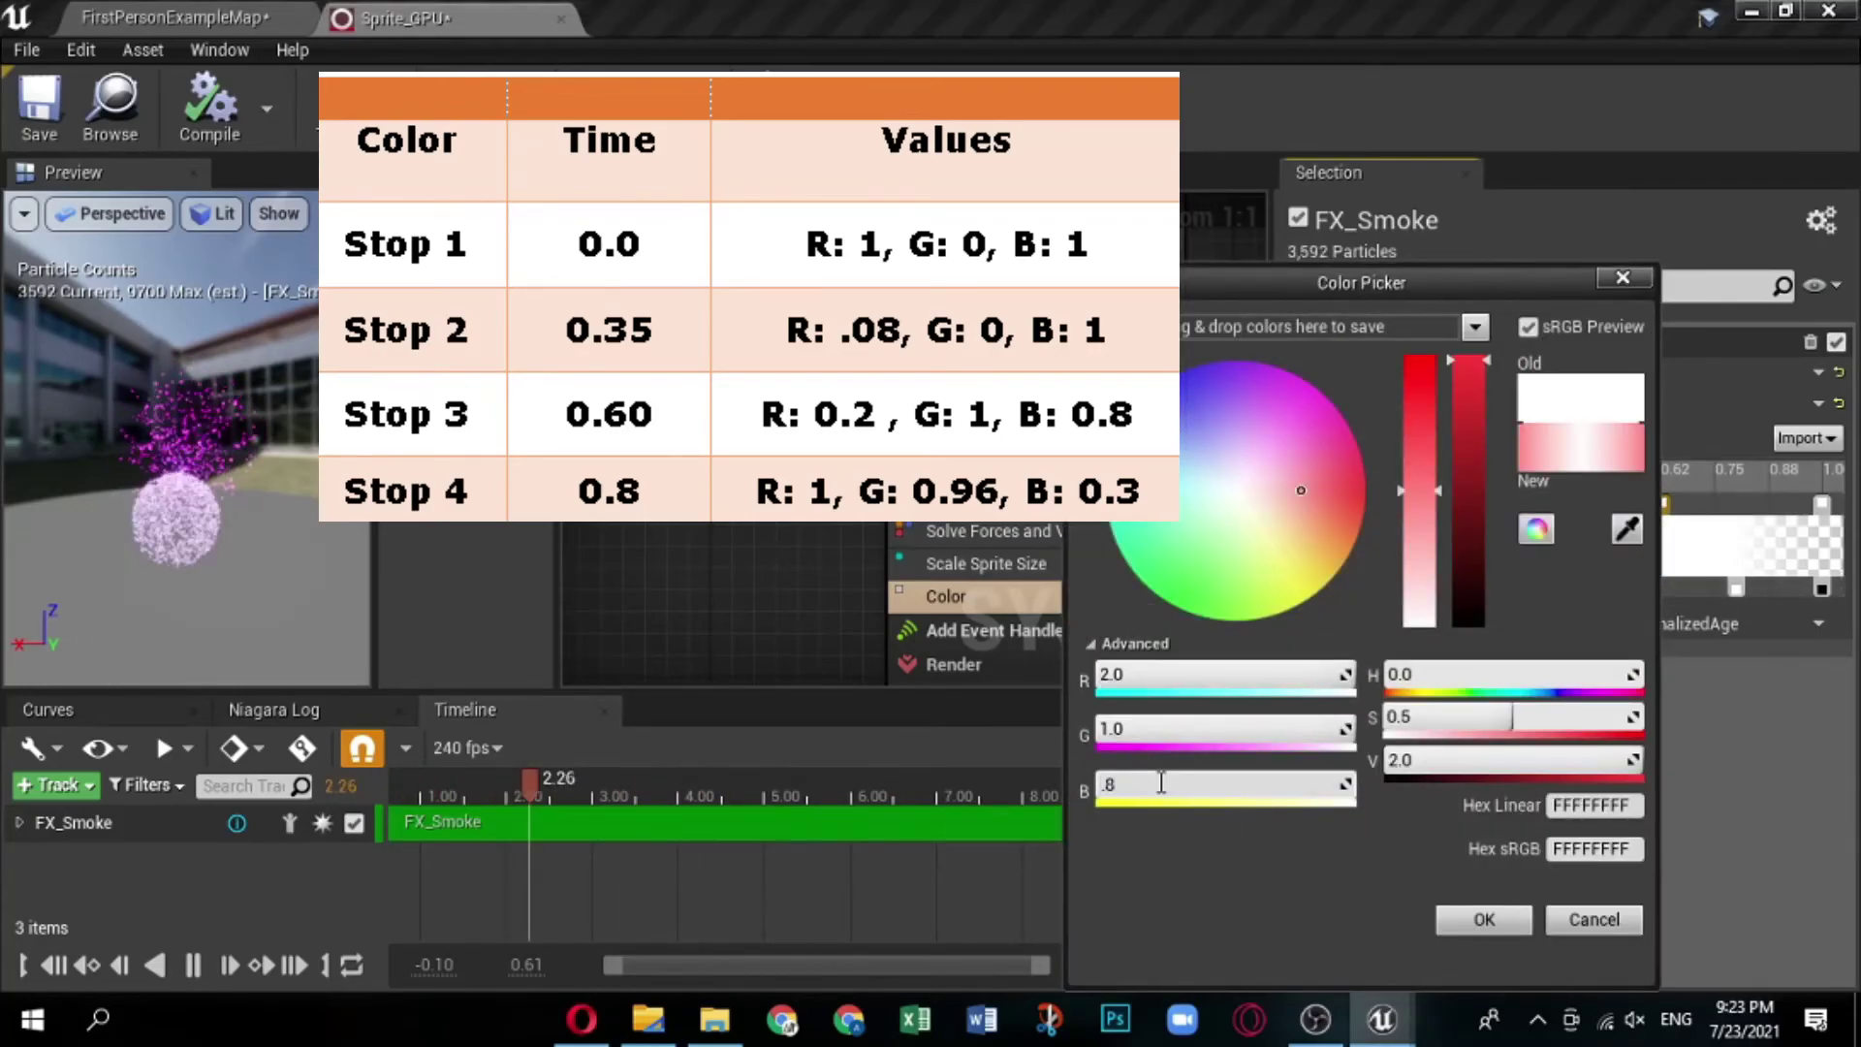
pyautogui.click(1483, 918)
# Set the last stop's colour to a pale tone with green 0.96 and blue 0.3.
pyautogui.doubleClick(1731, 504)
pyautogui.click(1324, 673)
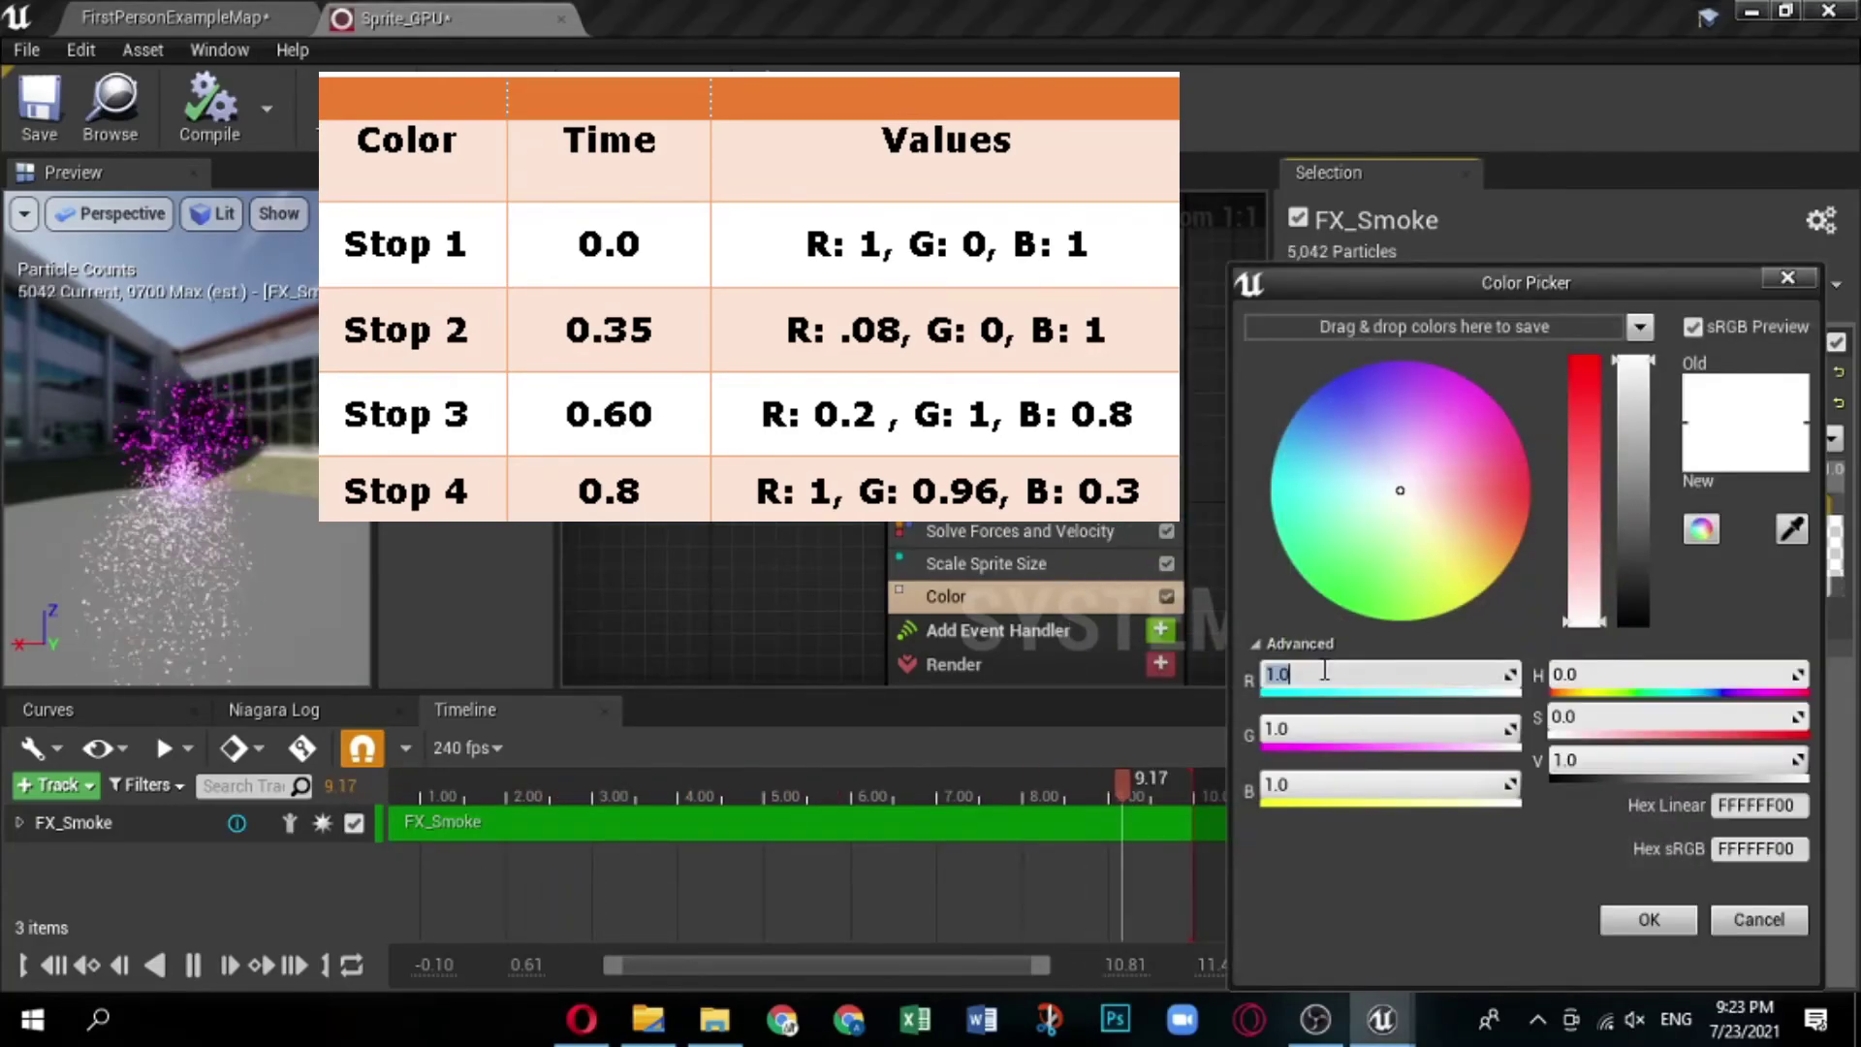
pyautogui.click(1385, 727)
pyautogui.write('0.96')
pyautogui.click(1386, 783)
pyautogui.write('.3')
pyautogui.click(1648, 919)
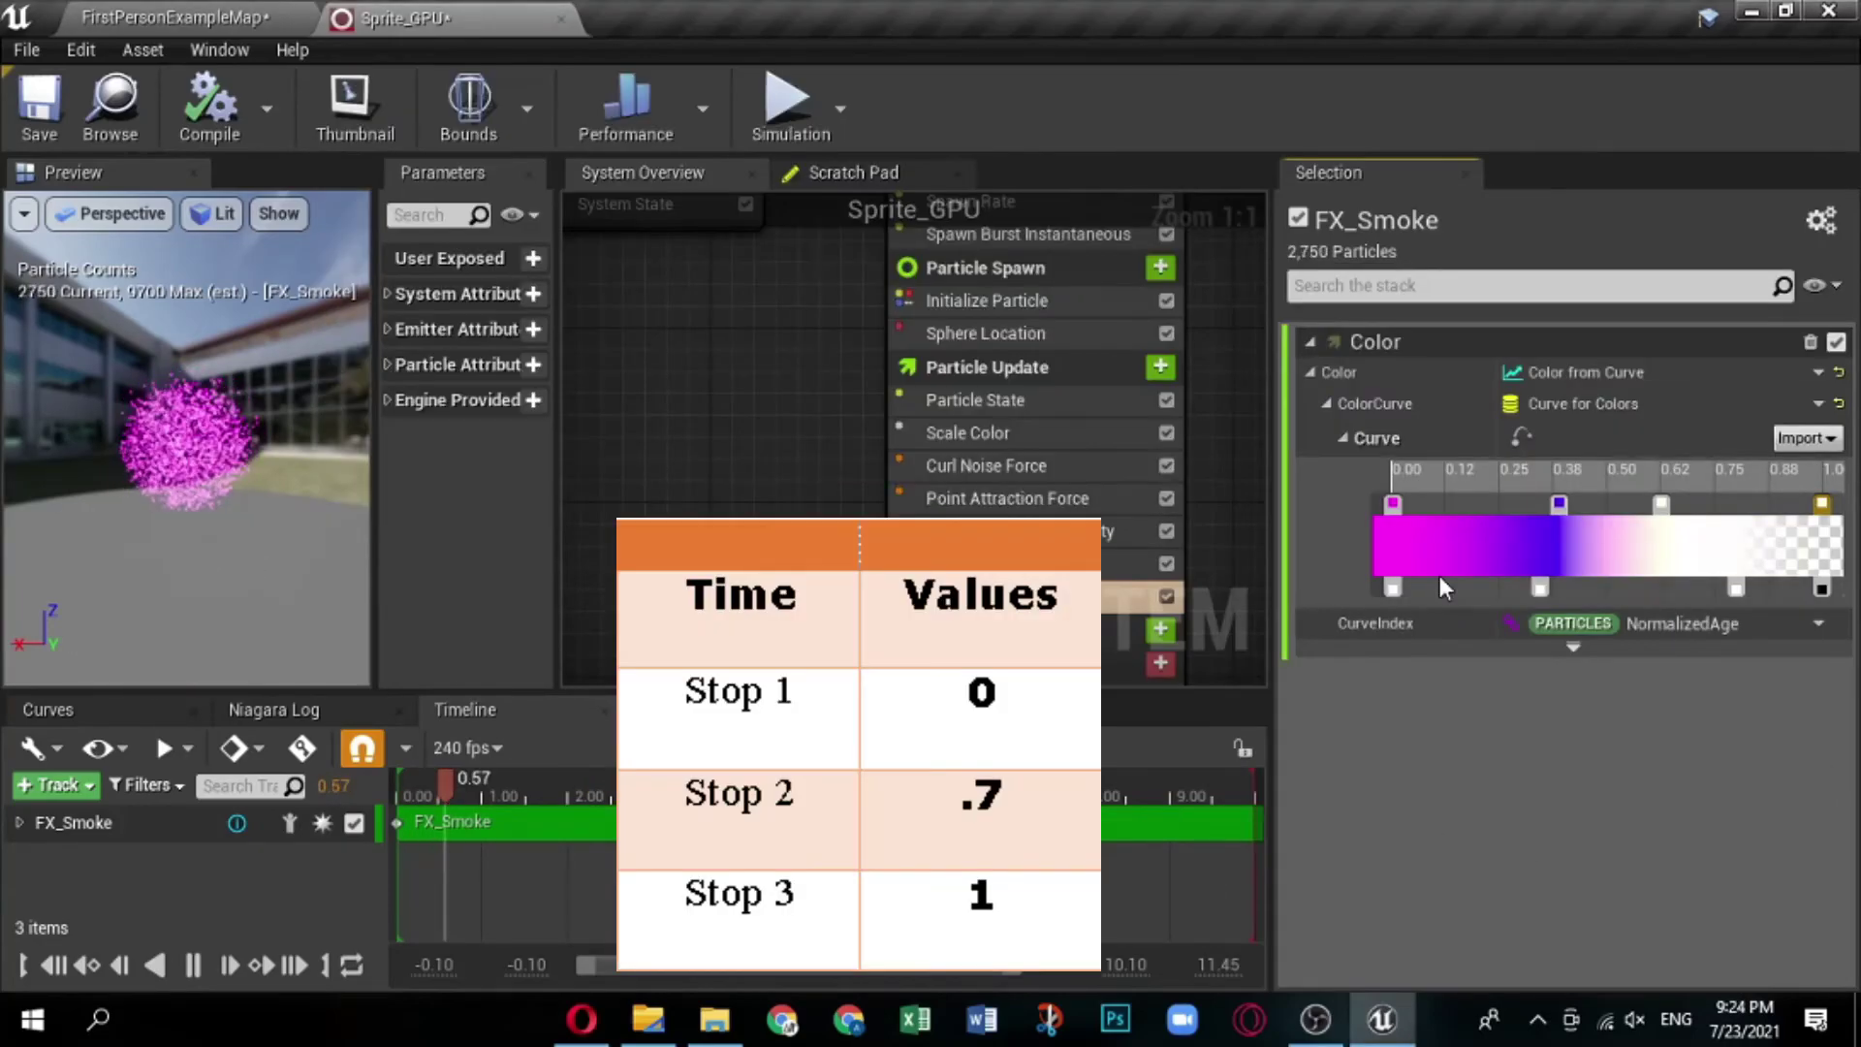
# Delete the extra opacity stop, move the middle one to about 0.7, and set the last to opacity 0.
pyautogui.click(1736, 587)
pyautogui.press('Delete')
pyautogui.moveTo(1541, 585); pyautogui.dragTo(1659, 590)
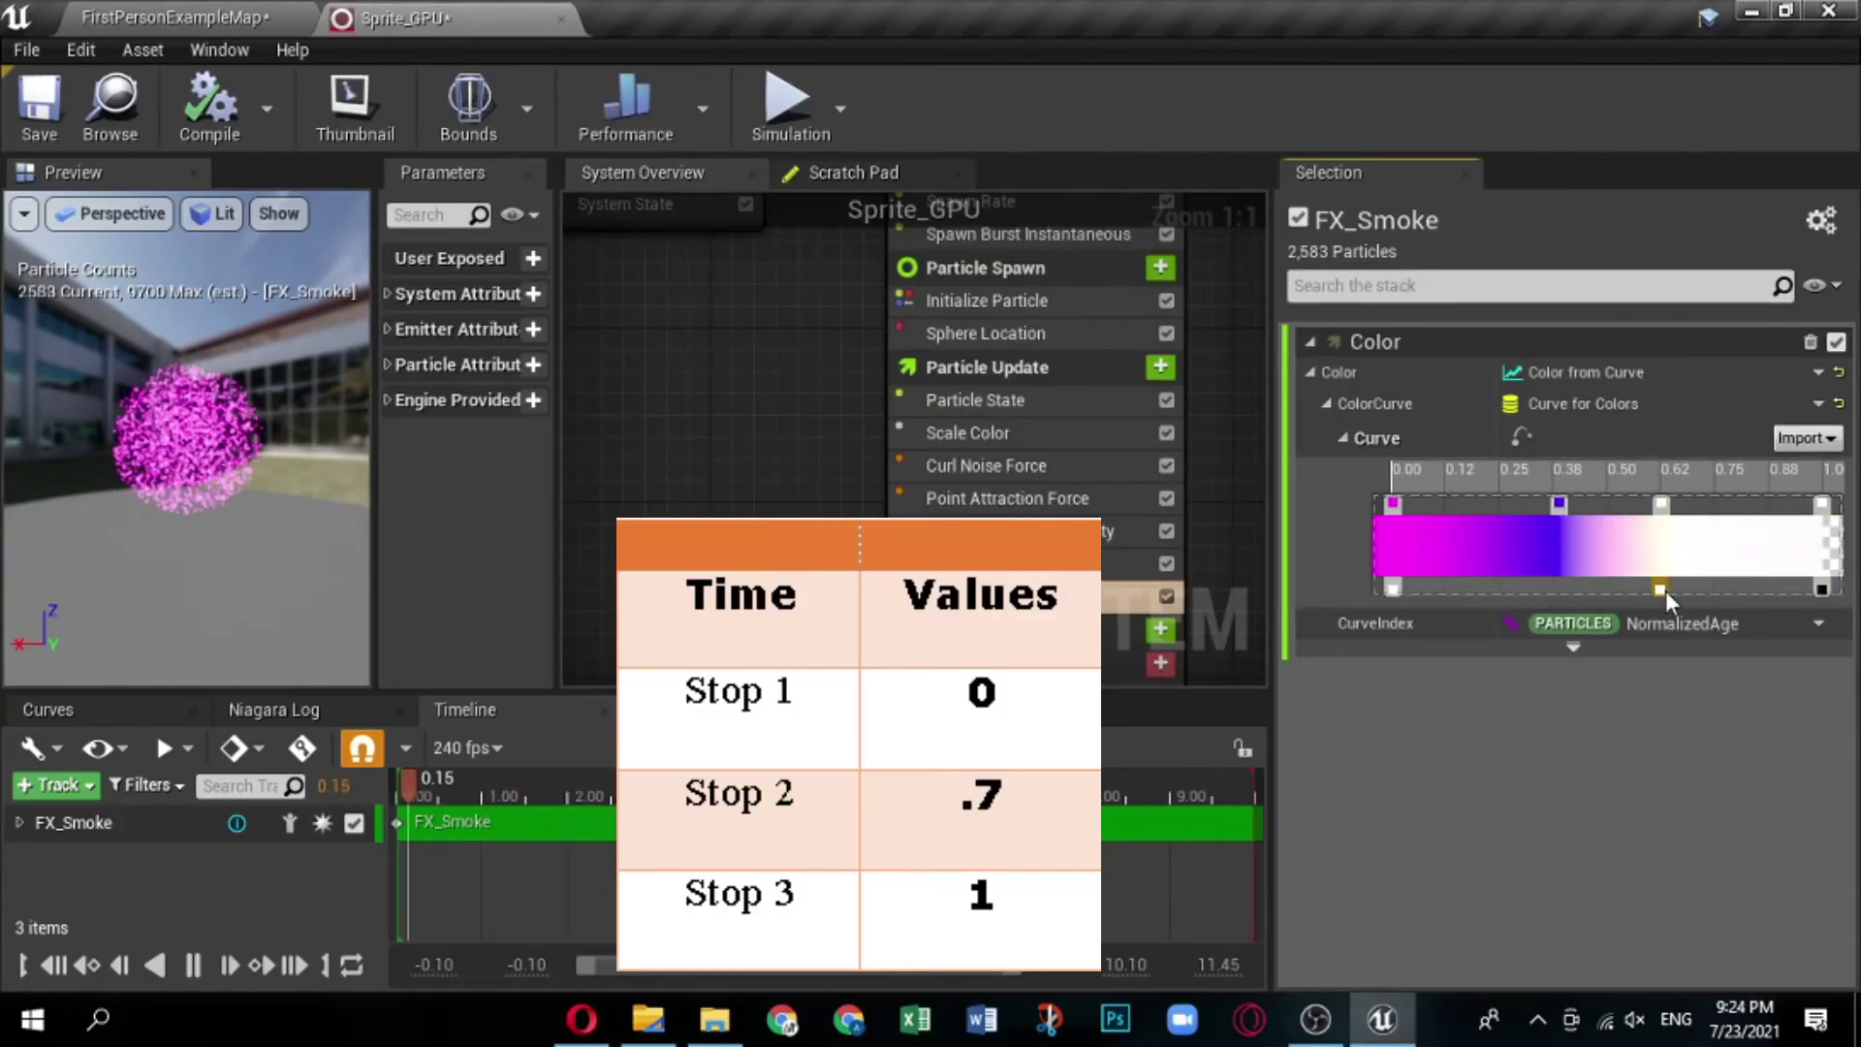
pyautogui.doubleClick(1392, 588)
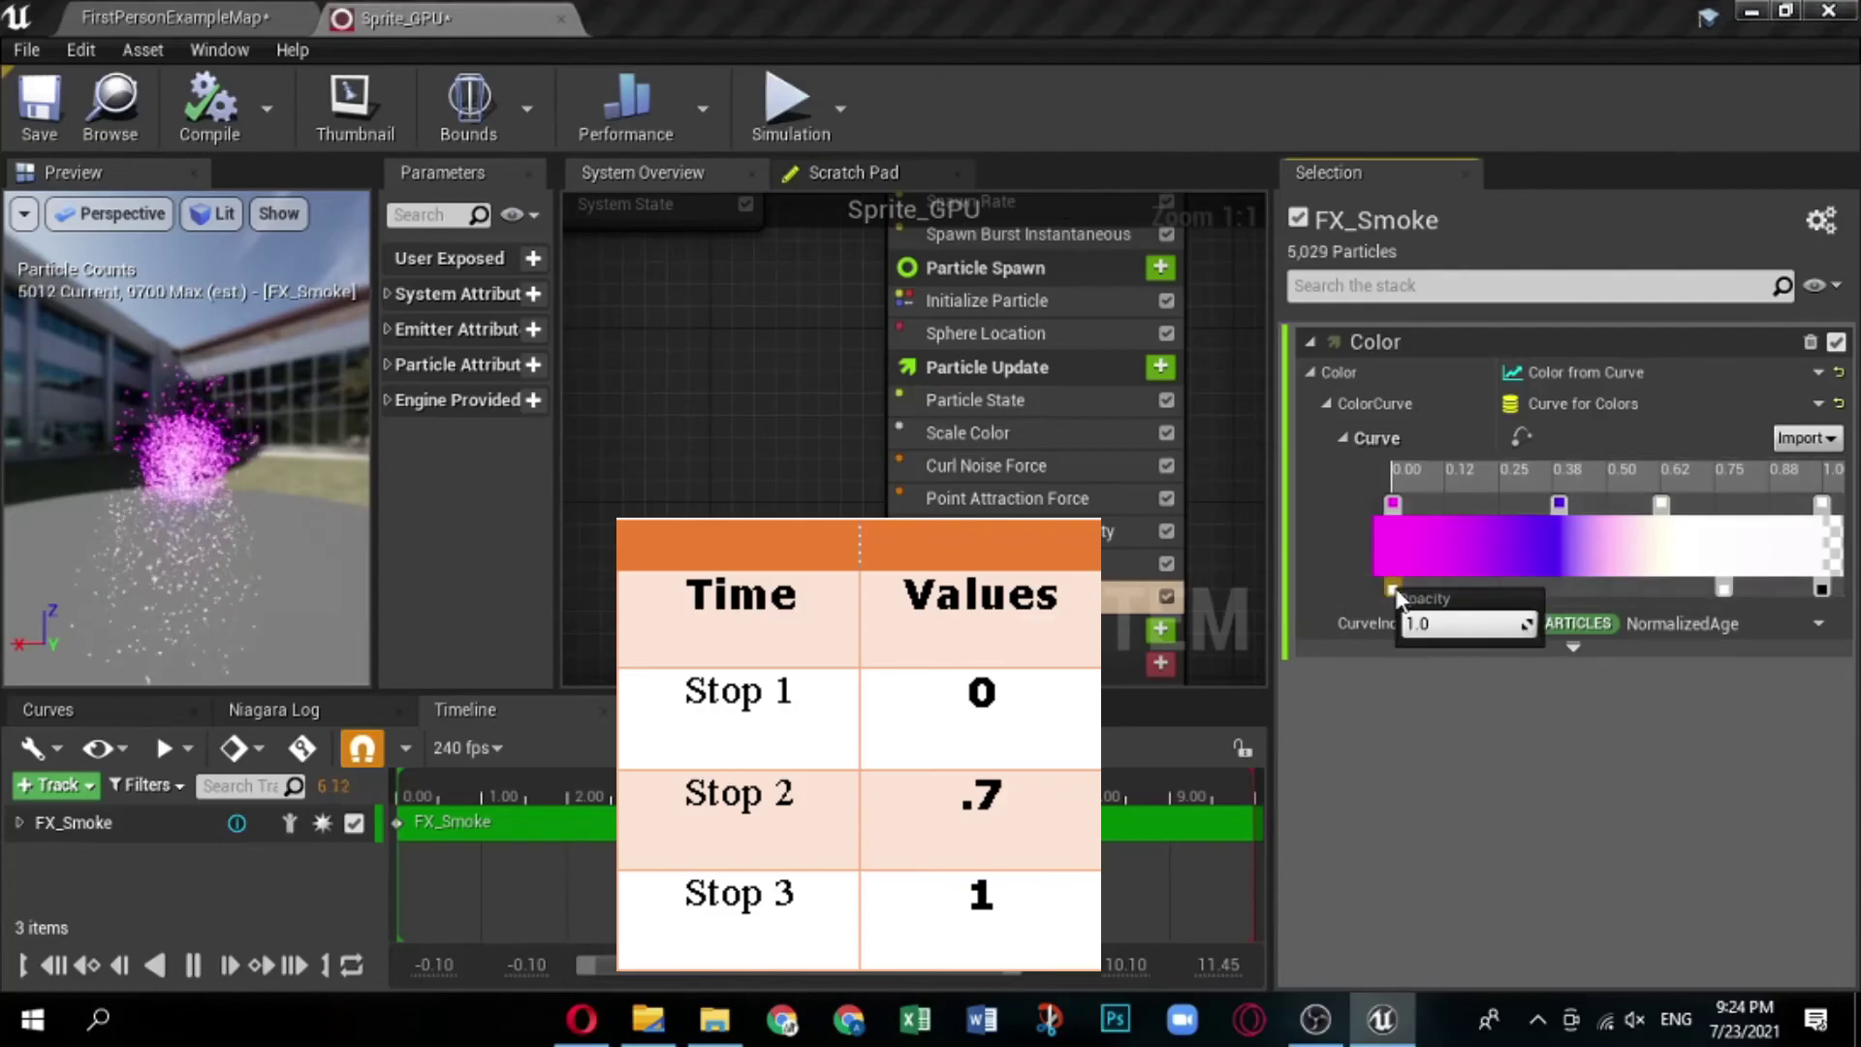
pyautogui.doubleClick(1725, 588)
pyautogui.doubleClick(1817, 587)
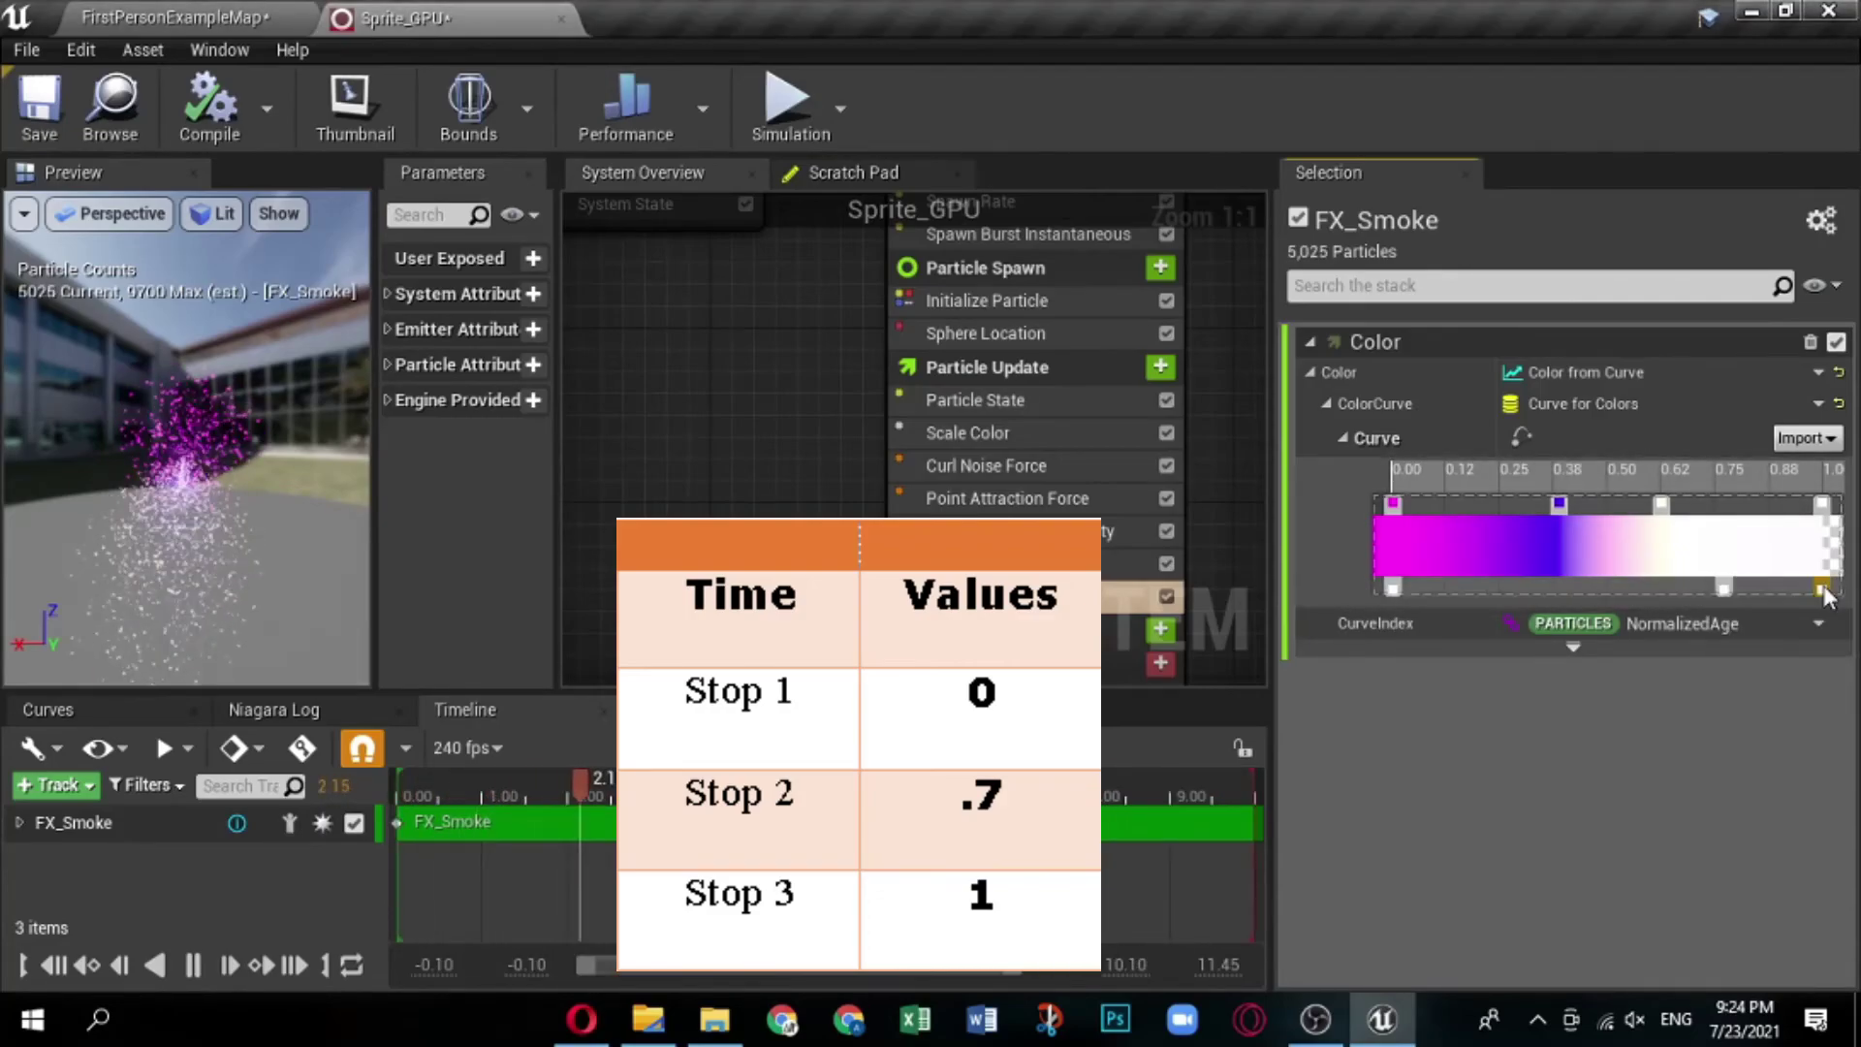
pyautogui.click(1784, 623)
pyautogui.press('Return')
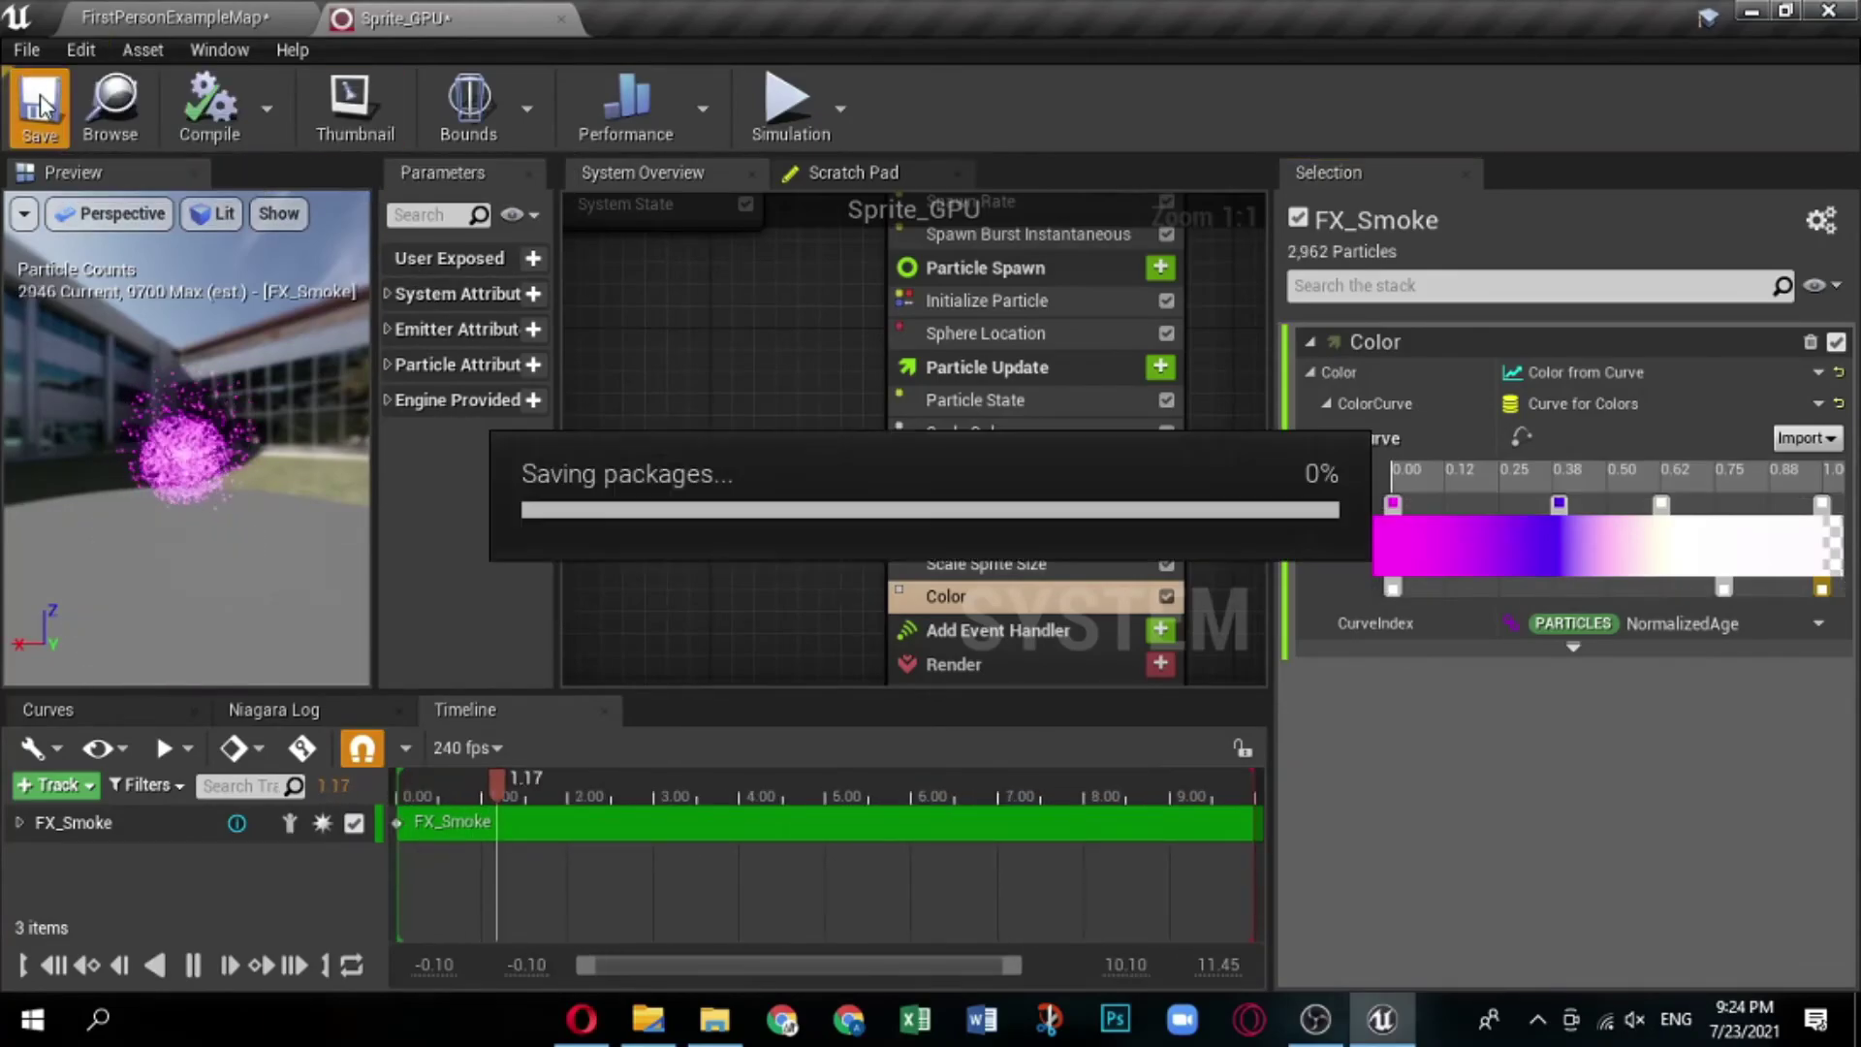
# Save Sprite_GPU, lift its actor higher in the level, and zoom in on the smoke.
pyautogui.click(175, 17)
pyautogui.moveTo(825, 614); pyautogui.dragTo(822, 477)
pyautogui.click(859, 349)
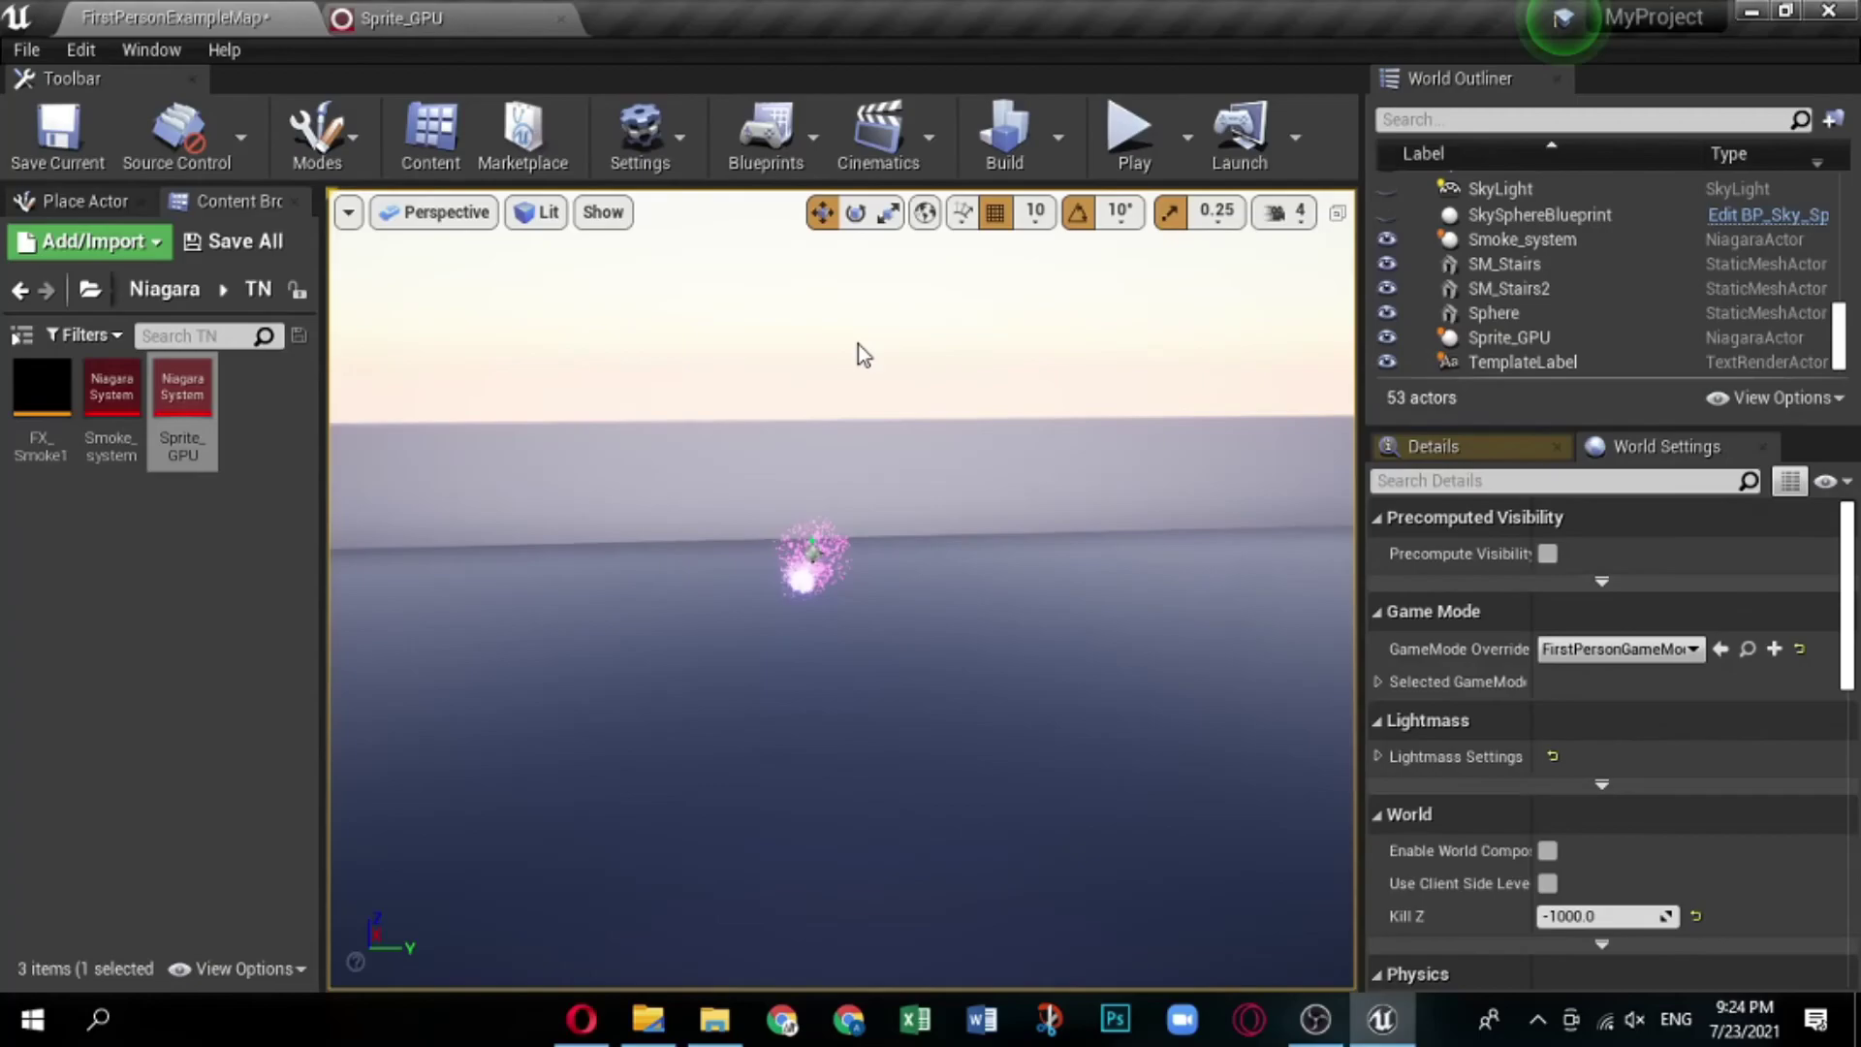
pyautogui.moveTo(842, 434); pyautogui.dragTo(838, 560, button='right')
pyautogui.scroll(-5, 838, 560)
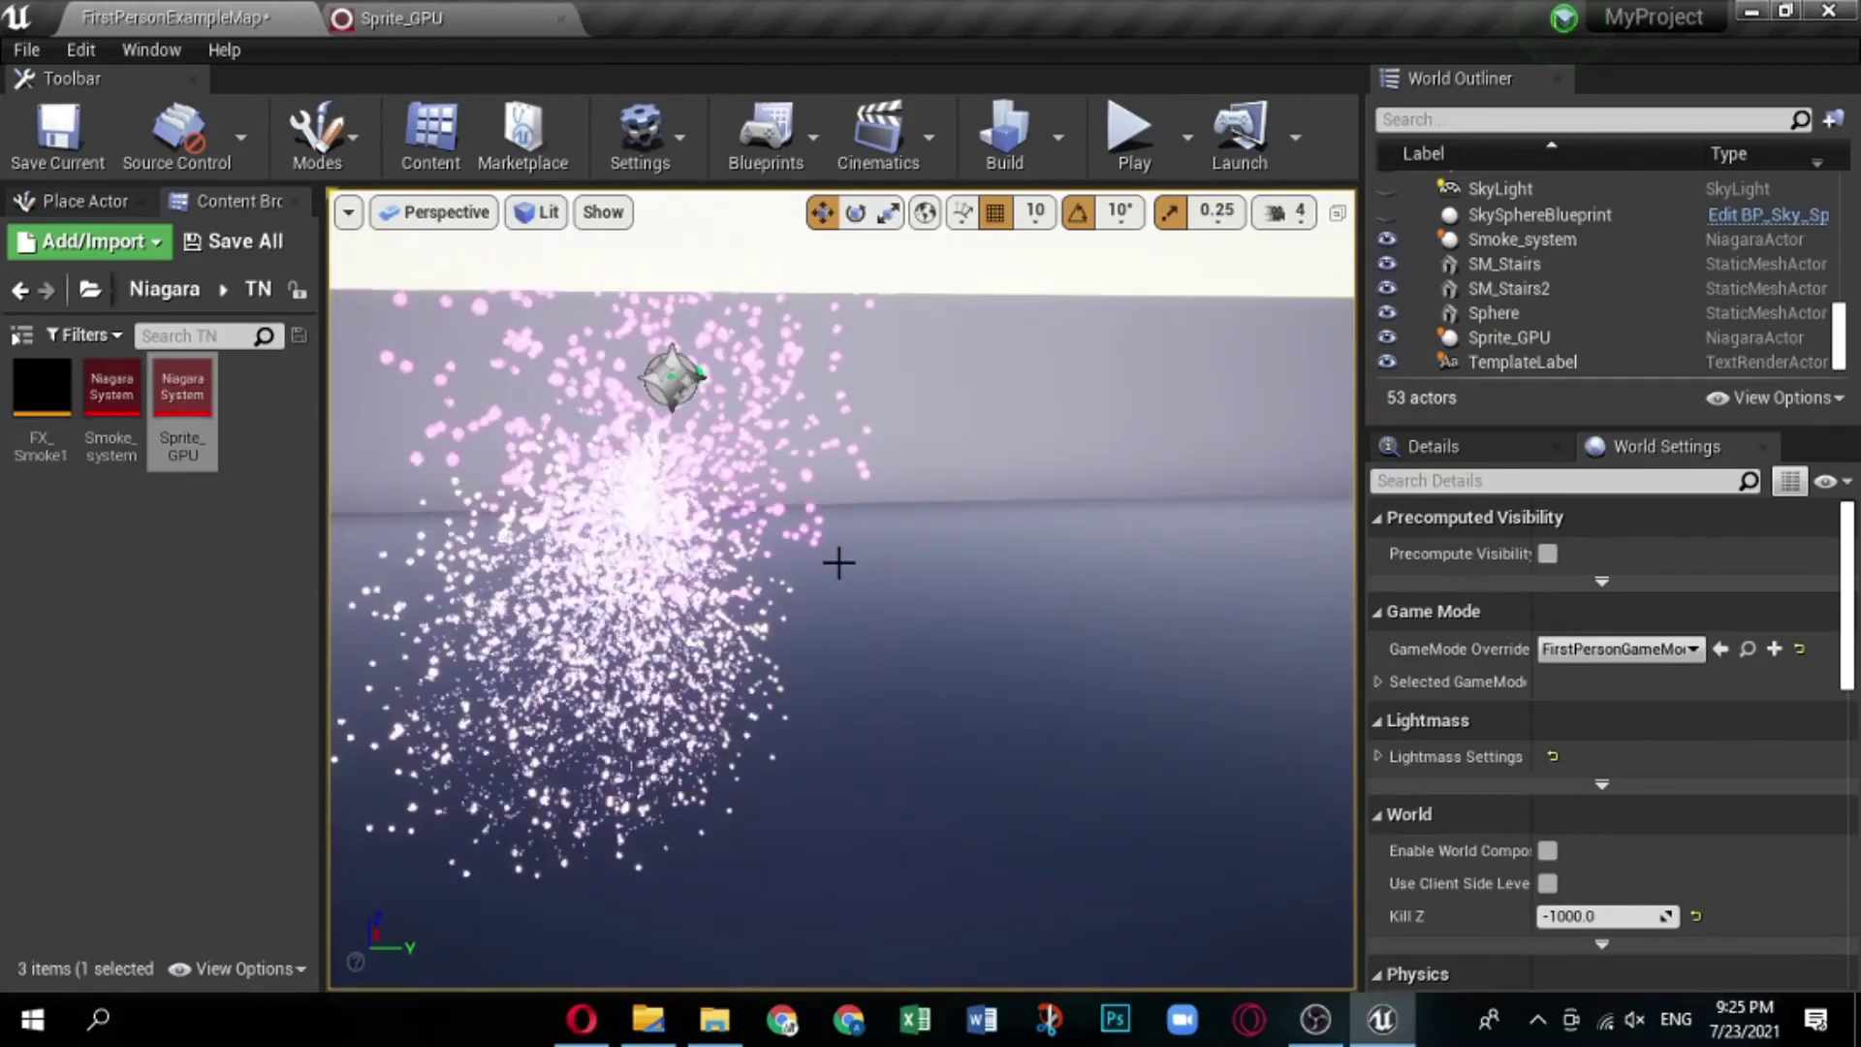